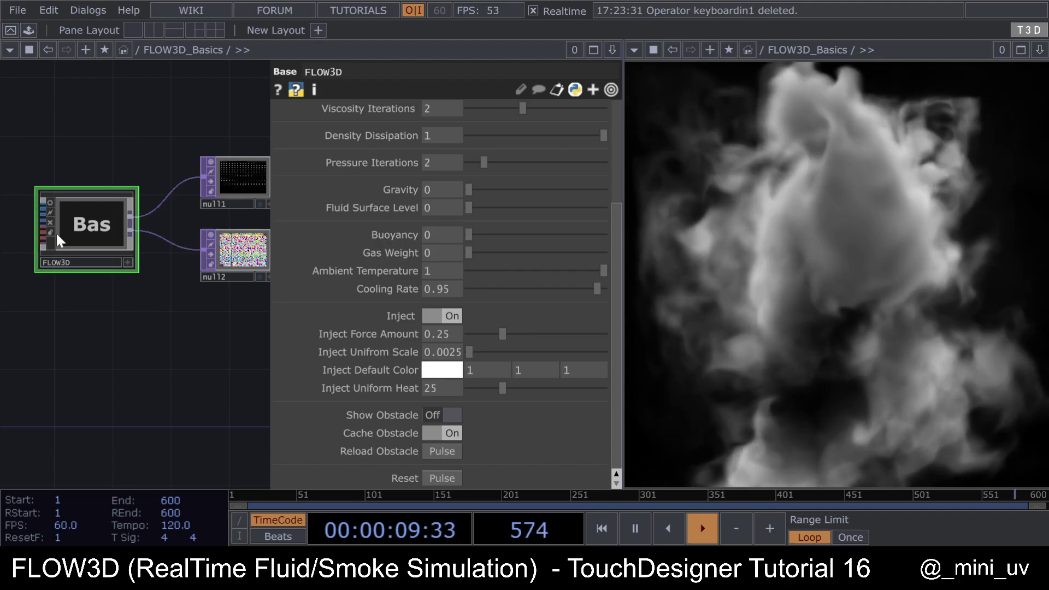
Step: Examine the FLOW3D component in the network and its simulation settings
scroll(61, 235, "up", 3)
scroll(71, 250, "down", 2)
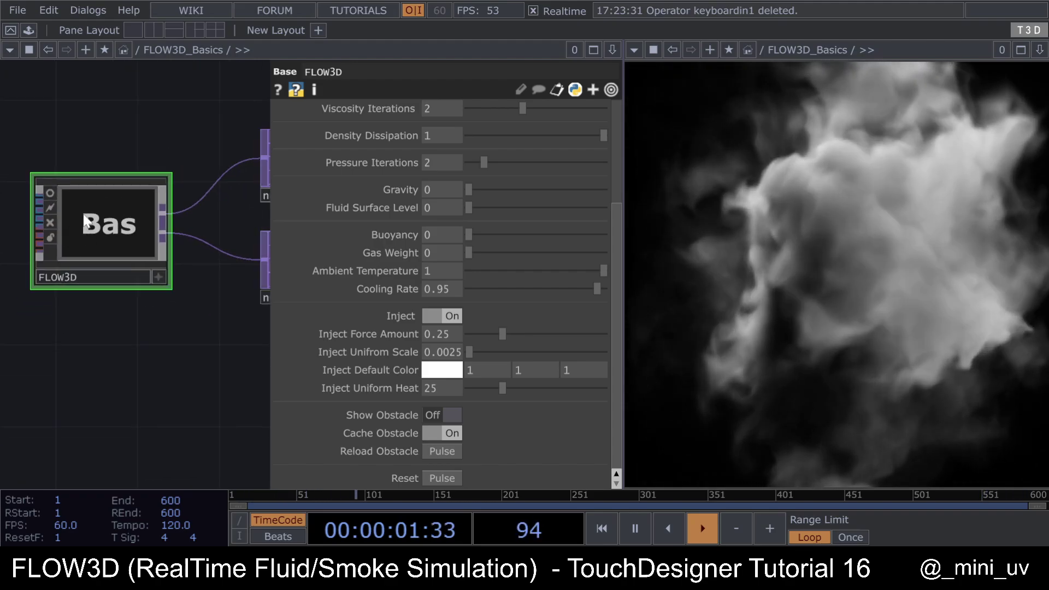
scroll(99, 316, "down", 3)
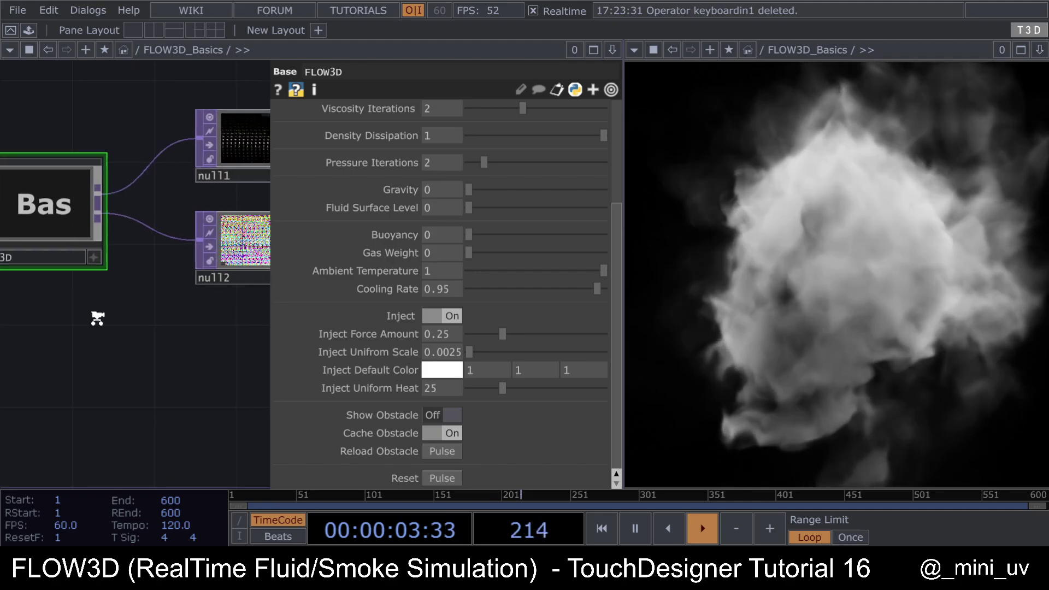
scroll(161, 286, "up", 1)
scroll(171, 241, "up", 3)
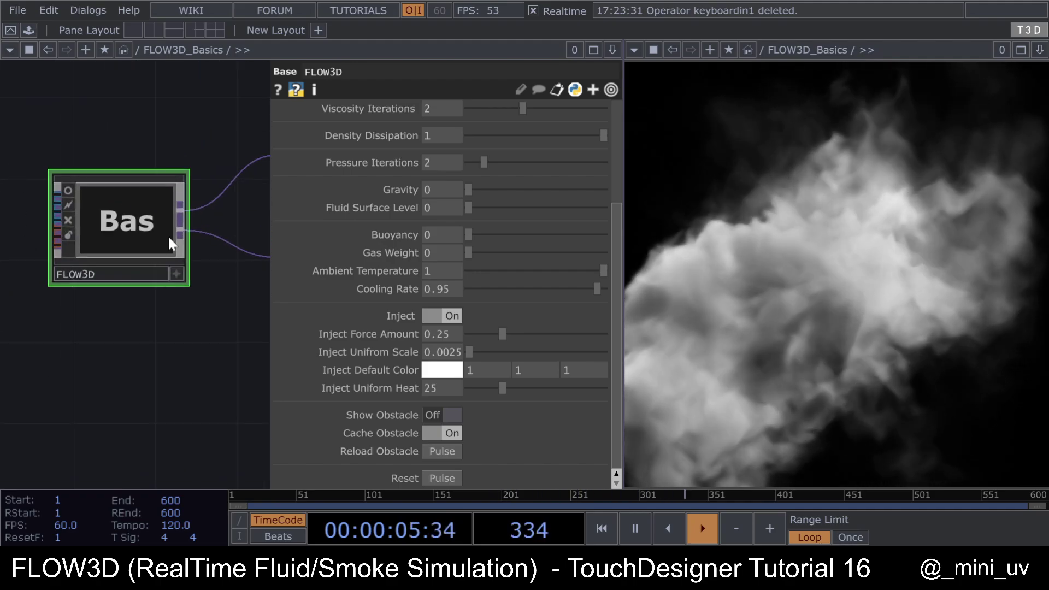
scroll(309, 253, "up", 3)
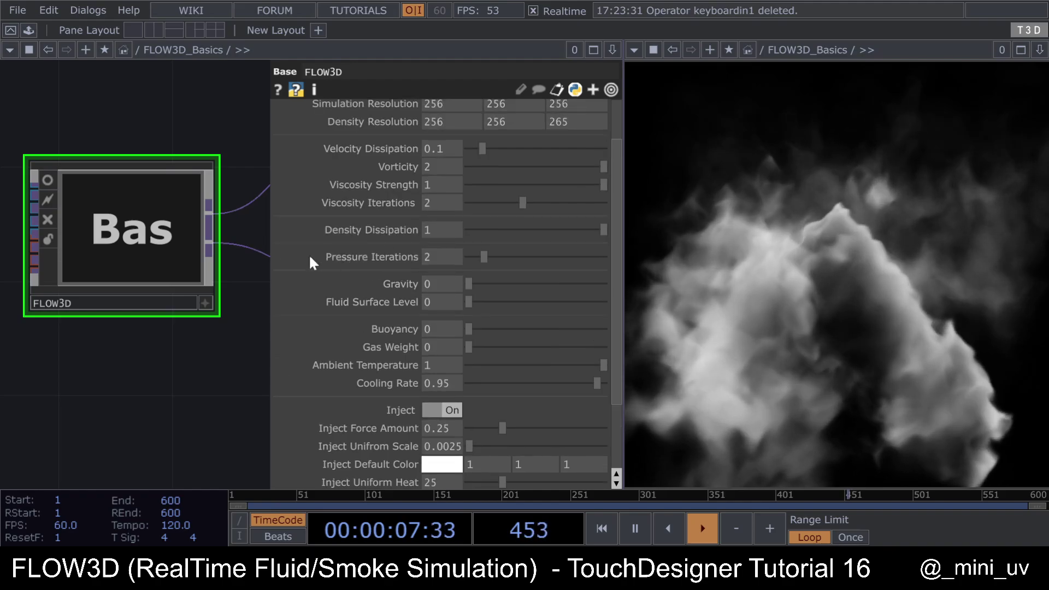
scroll(171, 261, "up", 2)
scroll(174, 265, "down", 5)
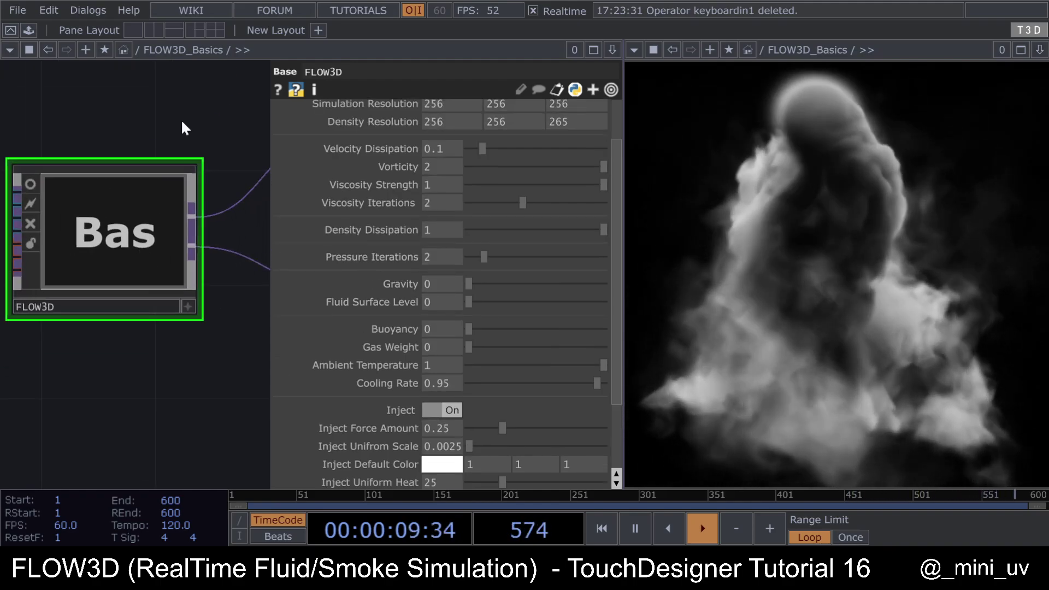
scroll(104, 141, "down", 5)
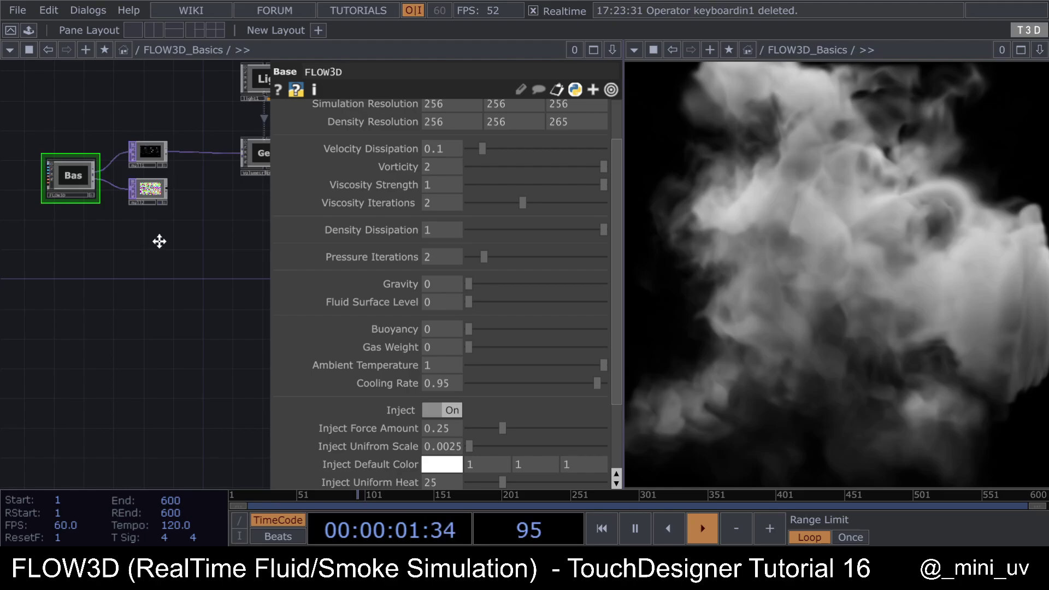
Step: Follow the FLOW3D output through the null operators to the VolumetricGeo component
scroll(120, 175, "up", 5)
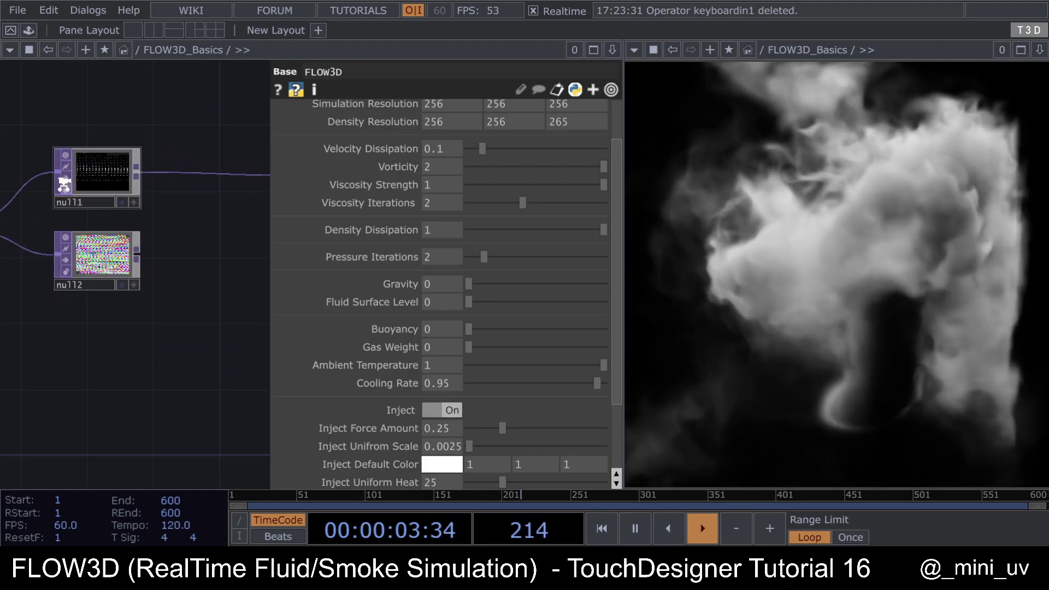
scroll(104, 166, "down", 4)
scroll(172, 198, "up", 5)
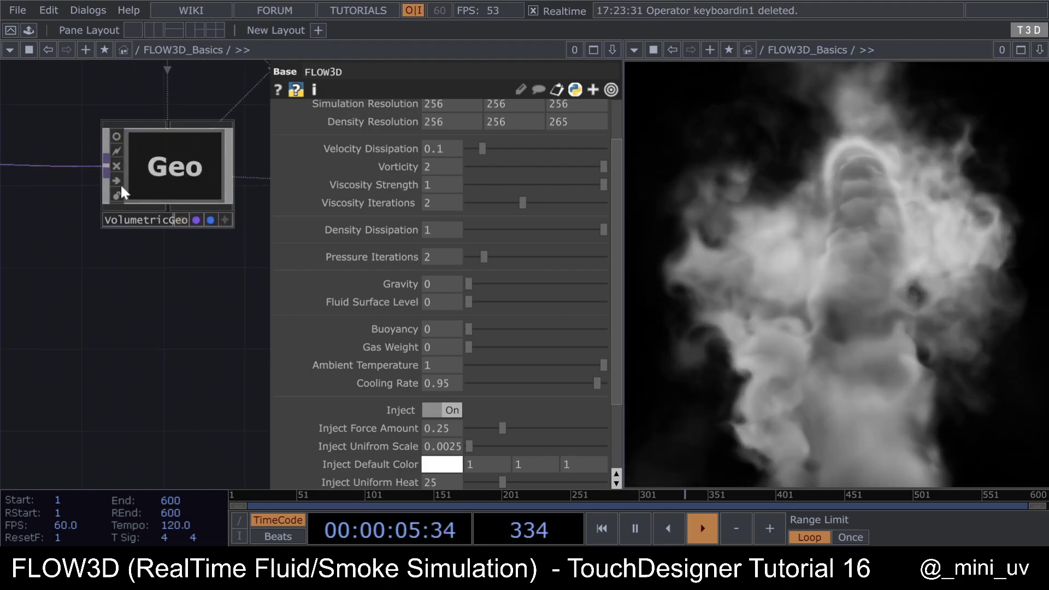
scroll(172, 189, "up", 2)
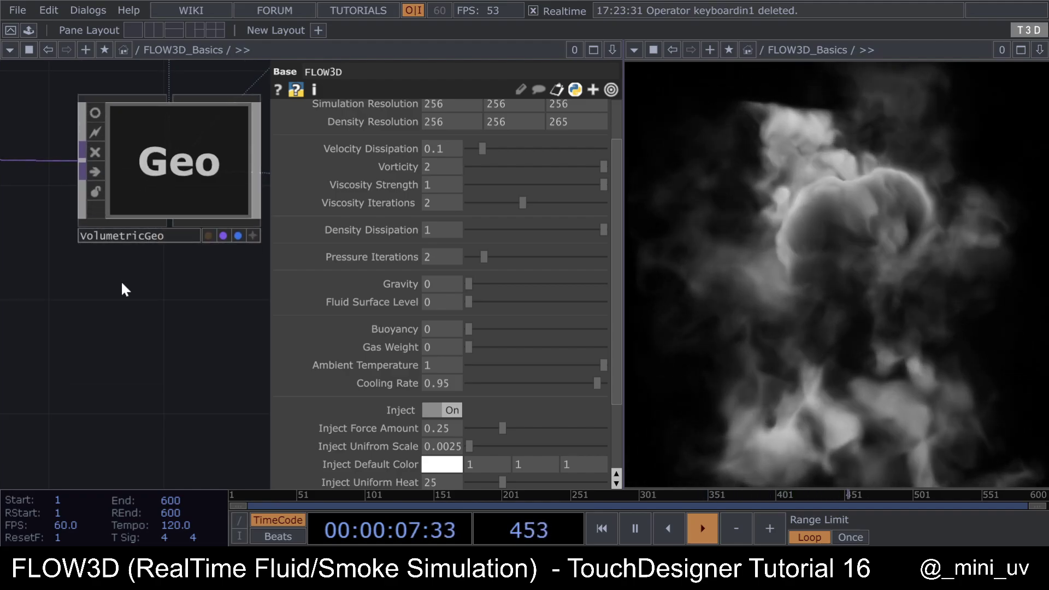
scroll(120, 281, "down", 2)
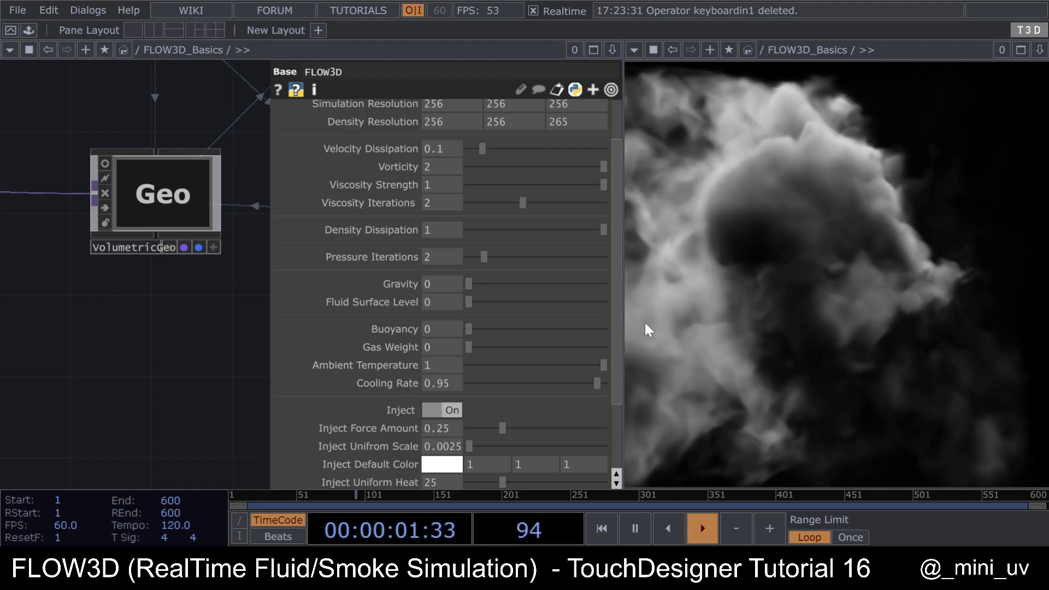
scroll(131, 207, "up", 2)
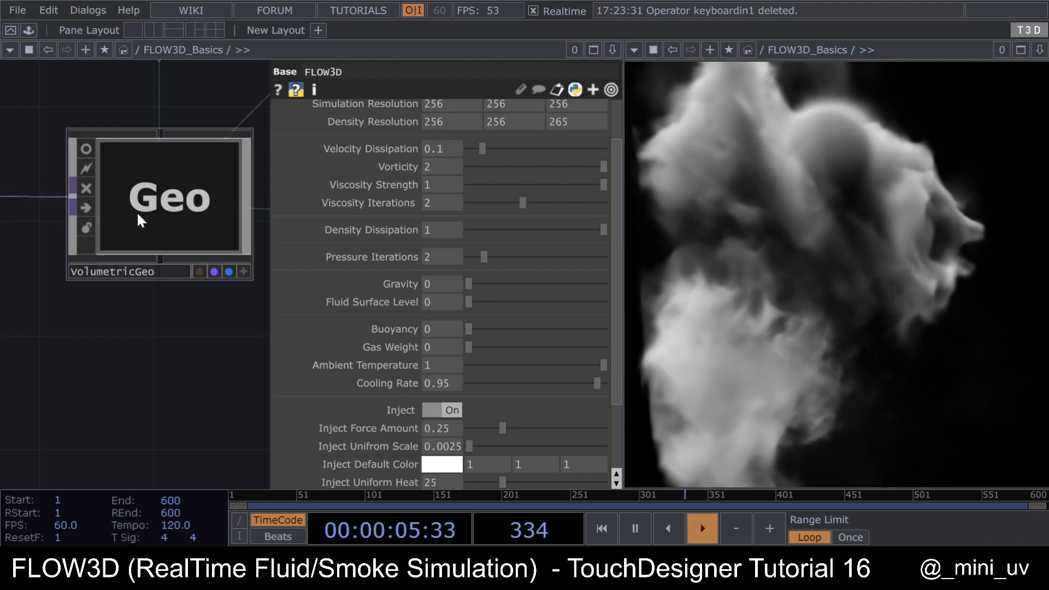
scroll(204, 278, "down", 3)
left_click_drag(204, 279, 148, 305)
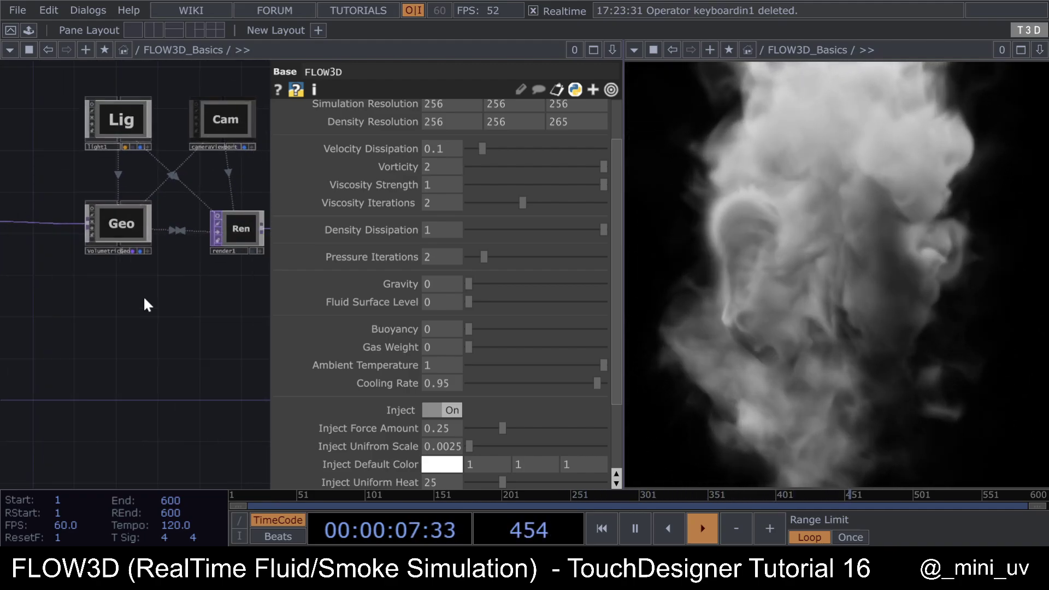
Step: Examine how VolumetricGeo, the light and the camera feed render1, and inspect its rendered image
scroll(164, 246, "up", 3)
left_click(135, 226)
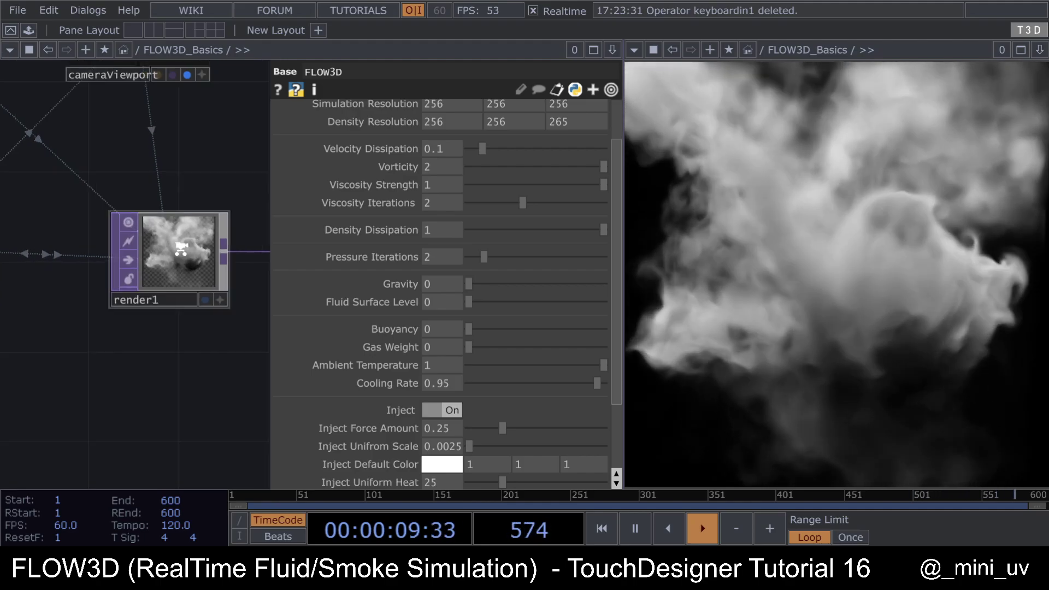
scroll(150, 278, "up", 2)
scroll(208, 293, "up", 2)
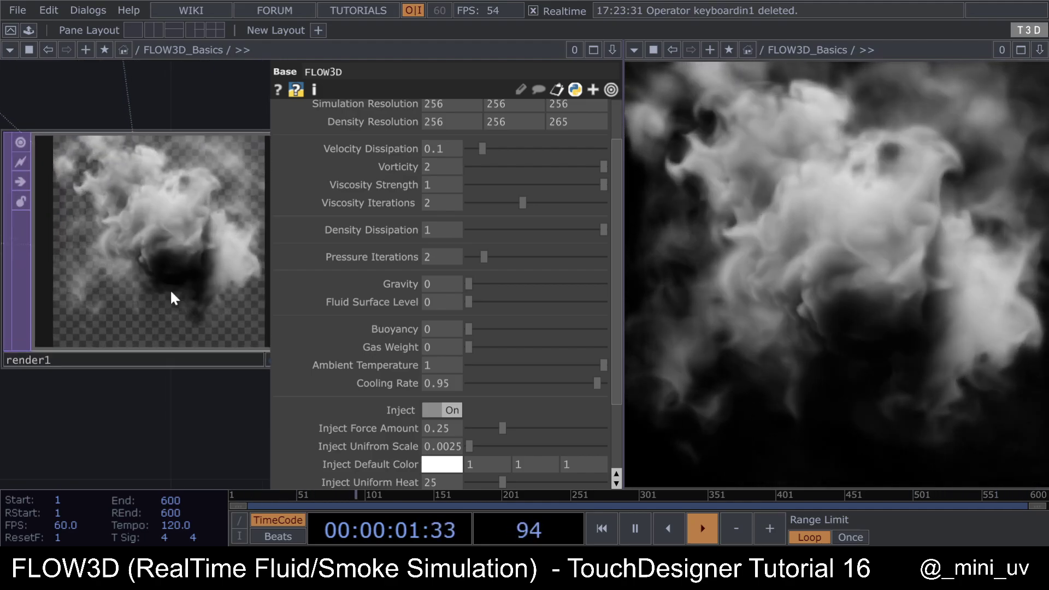
scroll(115, 262, "down", 3)
left_click(93, 212)
scroll(218, 241, "down", 3)
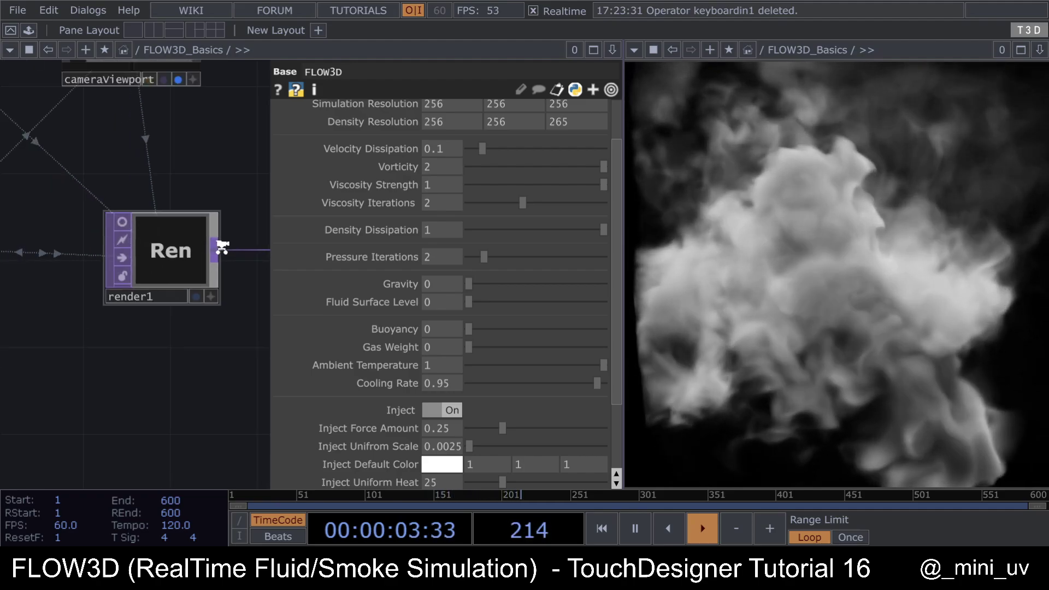
Step: Return to the FLOW3D component and review its connectors and resolution settings
left_click_drag(85, 331, 252, 291)
left_click_drag(30, 172, 141, 160)
scroll(77, 232, "up", 3)
scroll(64, 223, "up", 3)
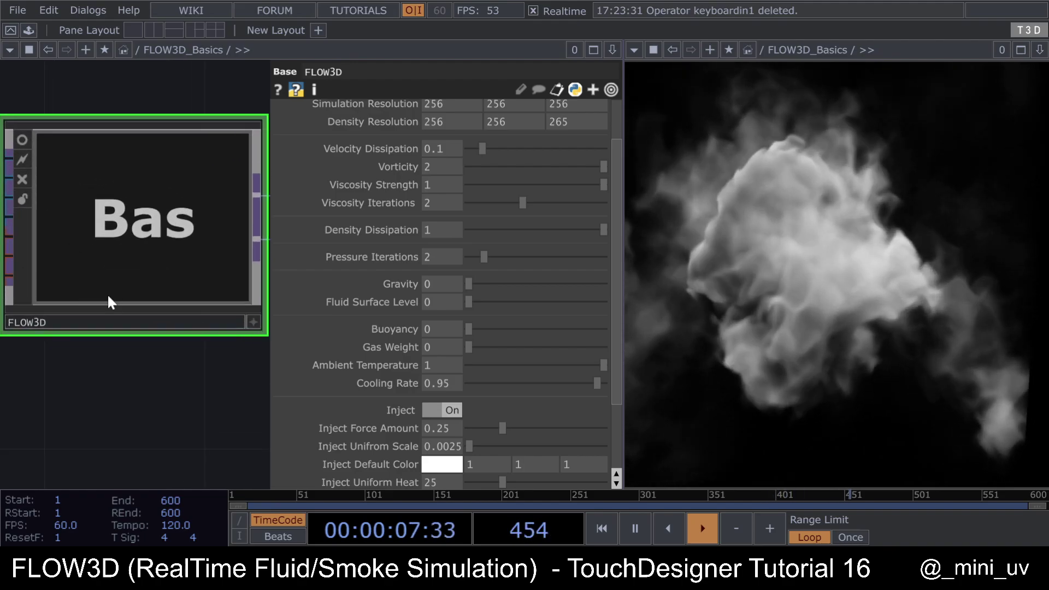
scroll(137, 284, "down", 2)
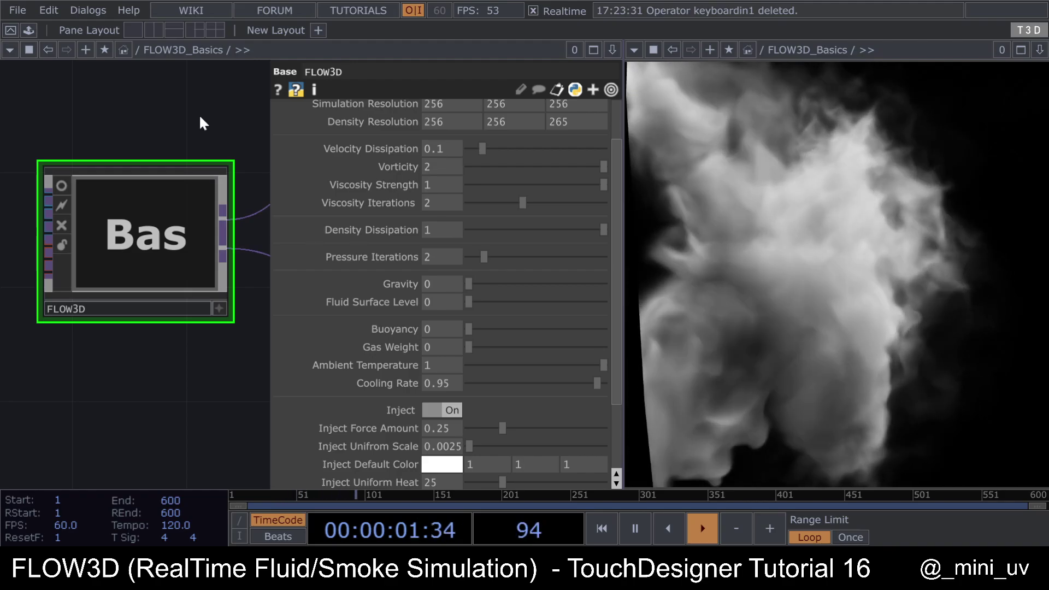
left_click_drag(199, 114, 142, 135)
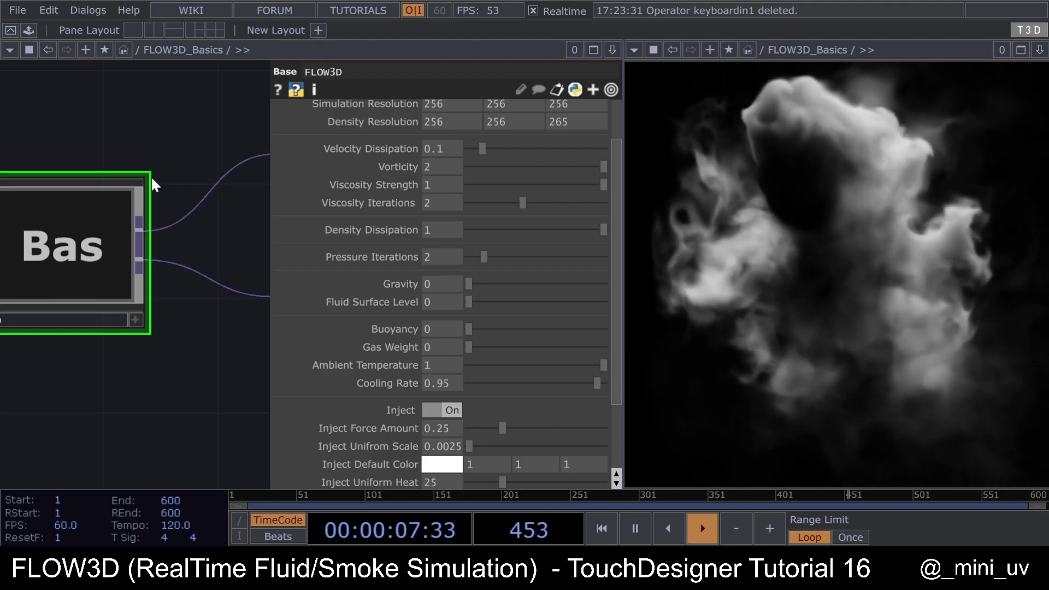
scroll(554, 318, "up", 2)
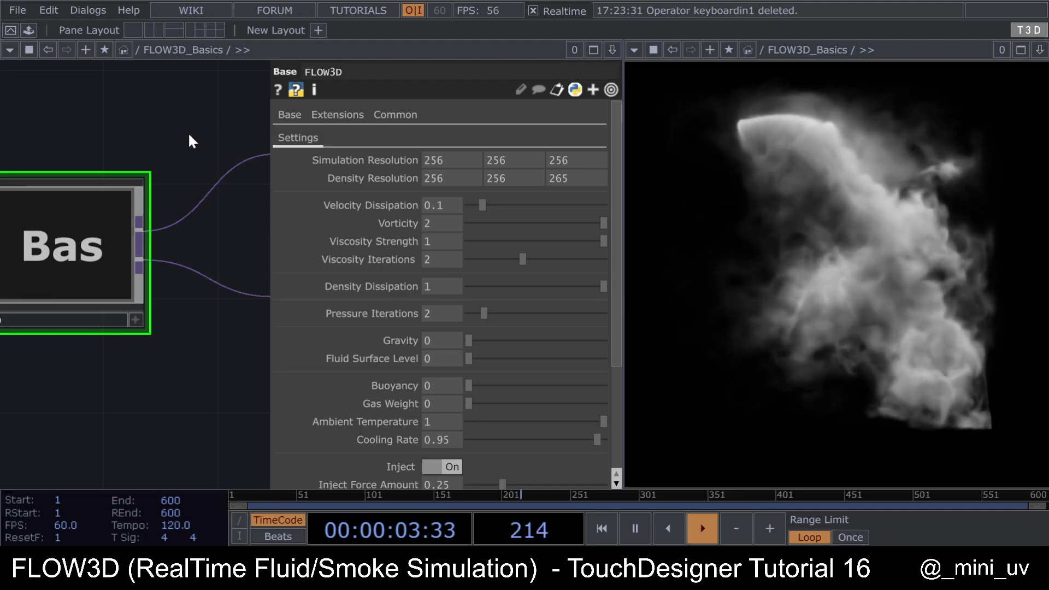
Step: Reset all parameters of the FLOW3D component to their defaults
scroll(109, 153, "down", 3)
left_click_drag(86, 141, 159, 180)
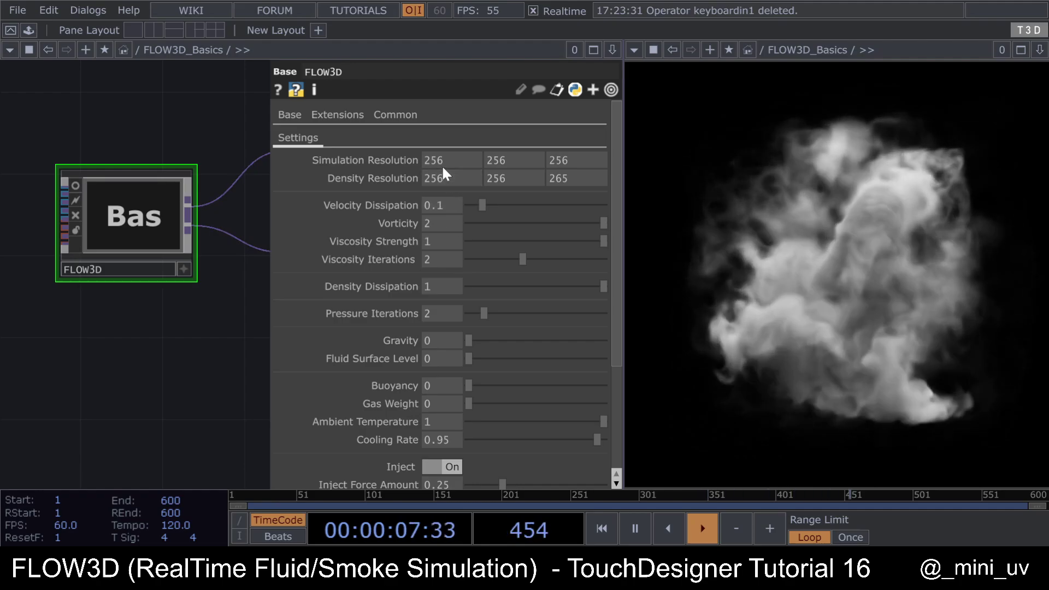
right_click(158, 208)
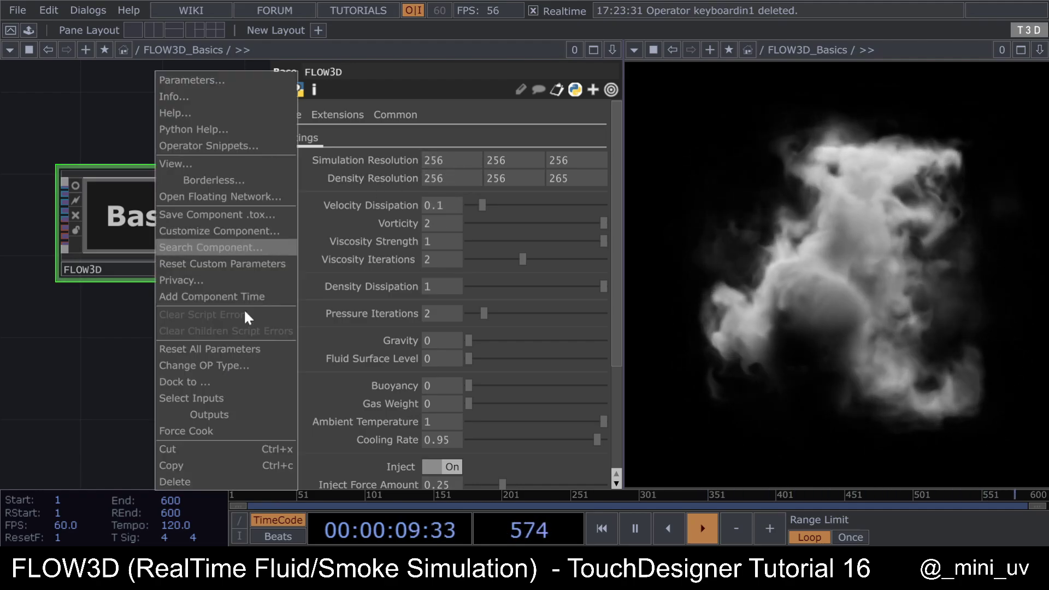
left_click(211, 347)
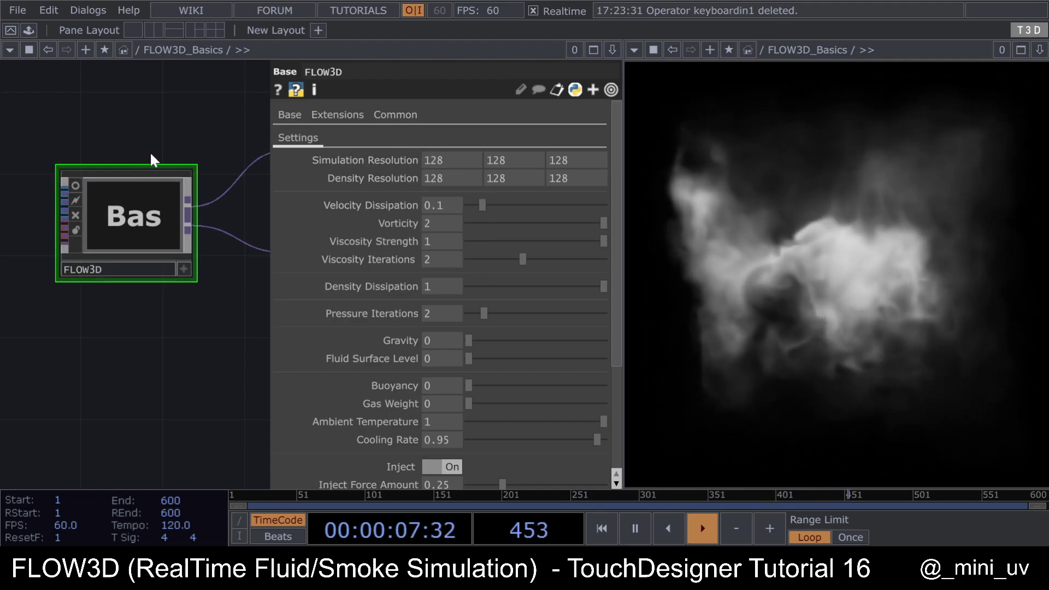
Step: Set the FLOW3D Density Resolution to 256, 265 and 256
left_click_drag(164, 142, 148, 135)
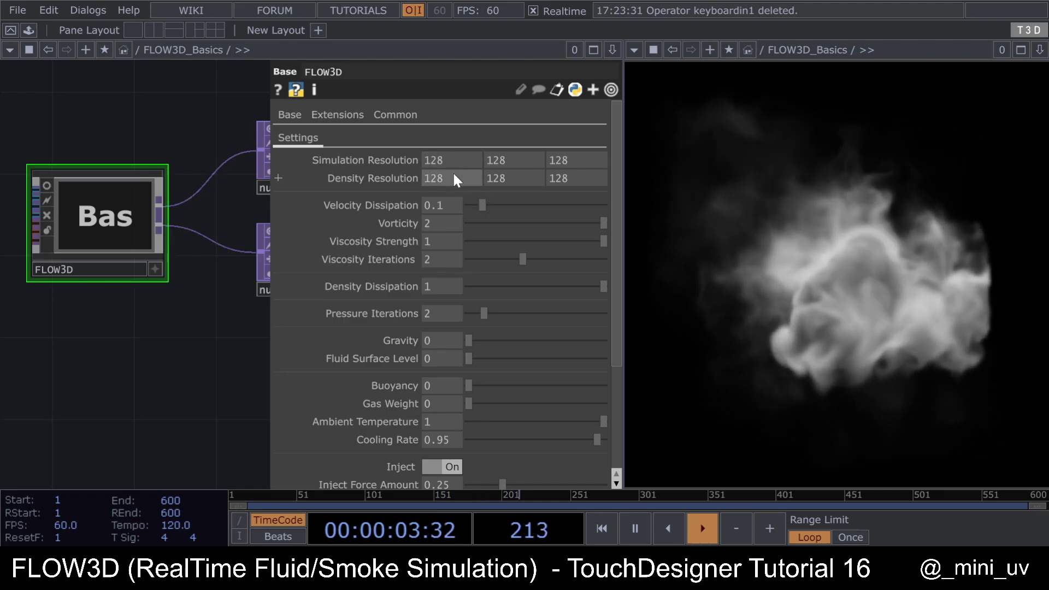
type("256")
key("Tab")
type("265")
key("Tab")
type("256")
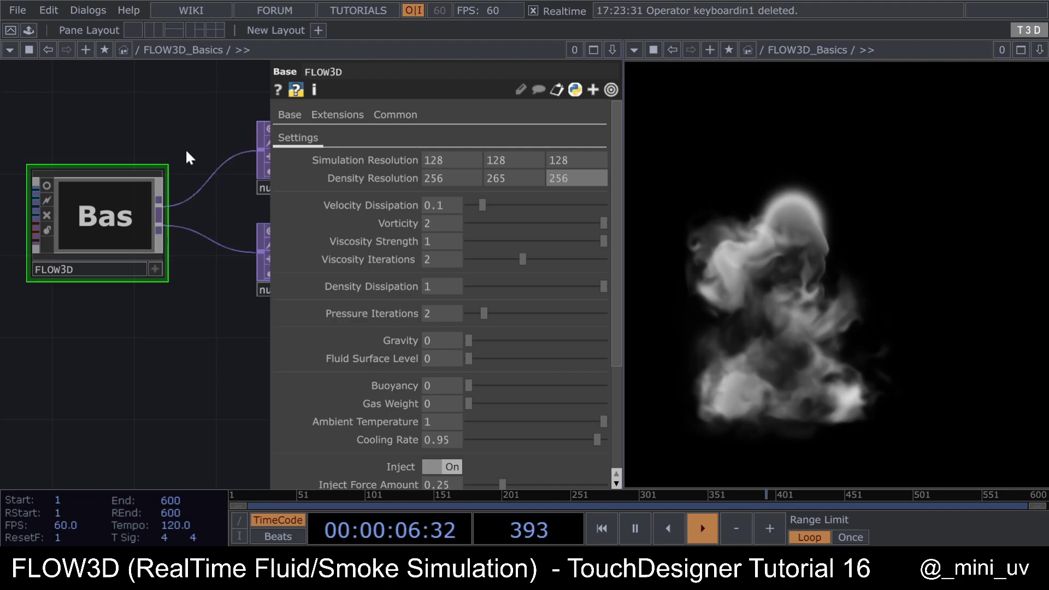
key("Return")
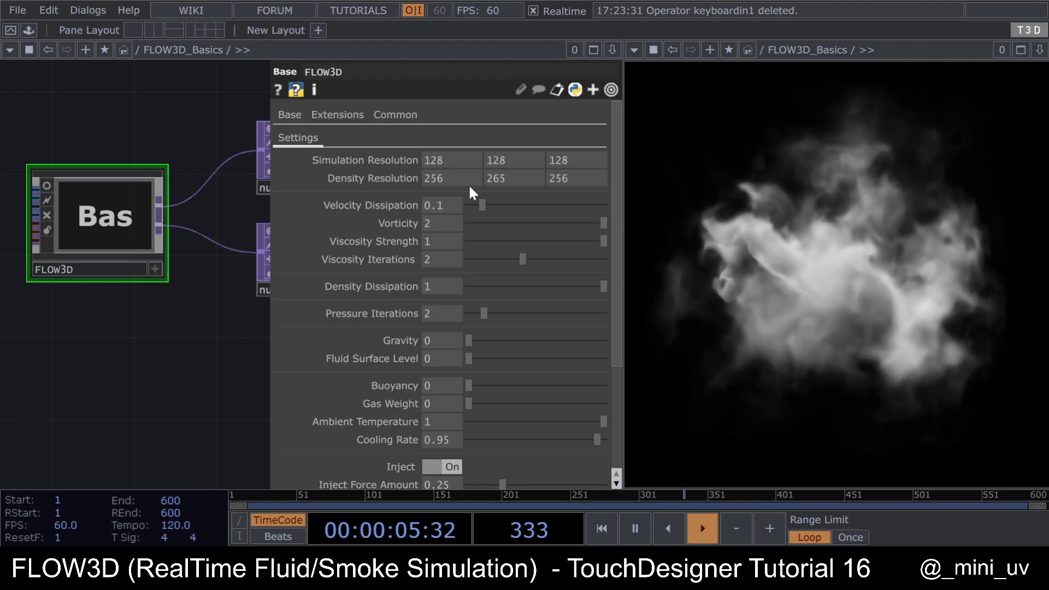
Step: Correct the second Density Resolution value to 256 and reset the simulation
left_click(497, 177)
type("256")
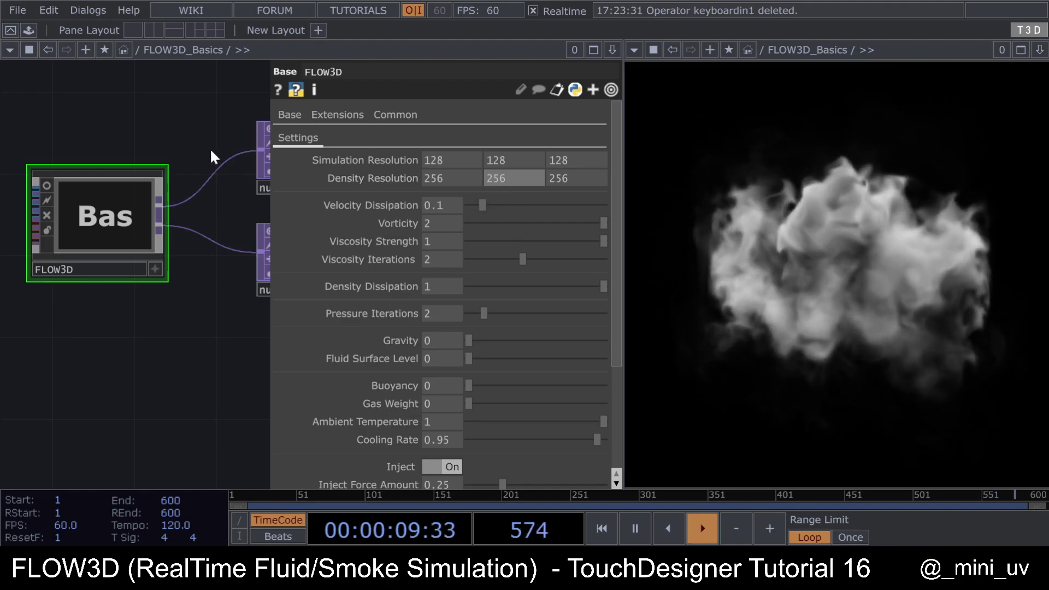
key("Return")
scroll(483, 441, "down", 5)
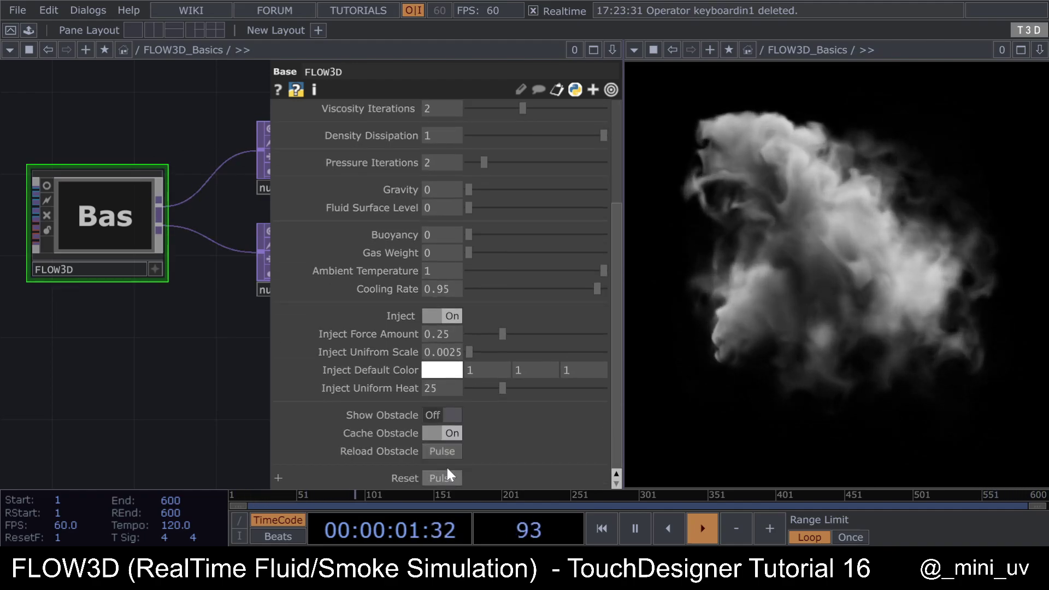
left_click(448, 472)
Step: Set all three Simulation Resolution values to 256 and reset the simulation
scroll(492, 241, "up", 4)
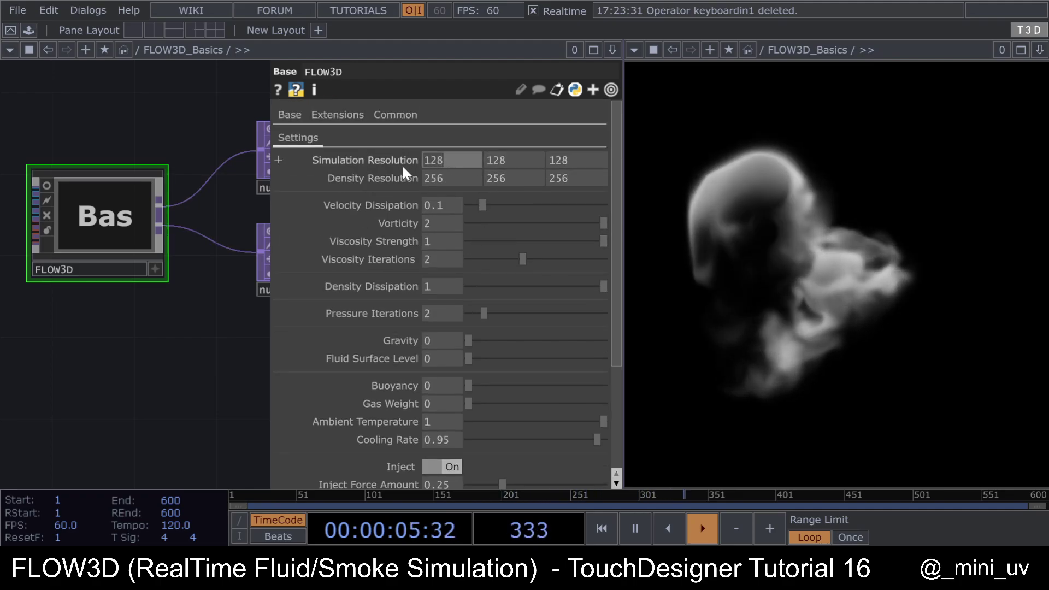
type("256")
key("Tab")
type("256")
key("Tab")
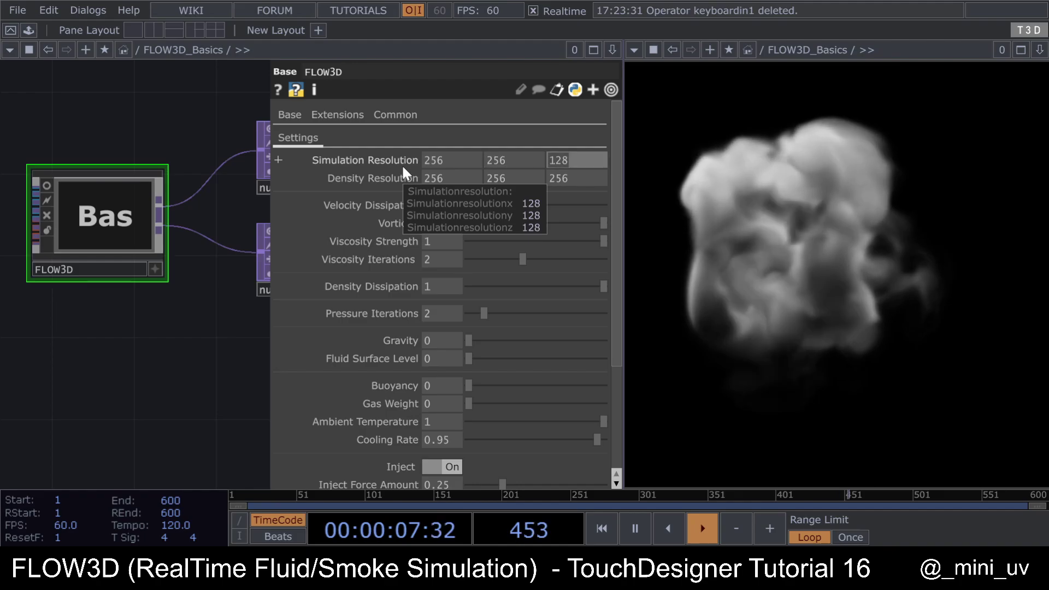
type("256")
key("Return")
scroll(467, 440, "down", 3)
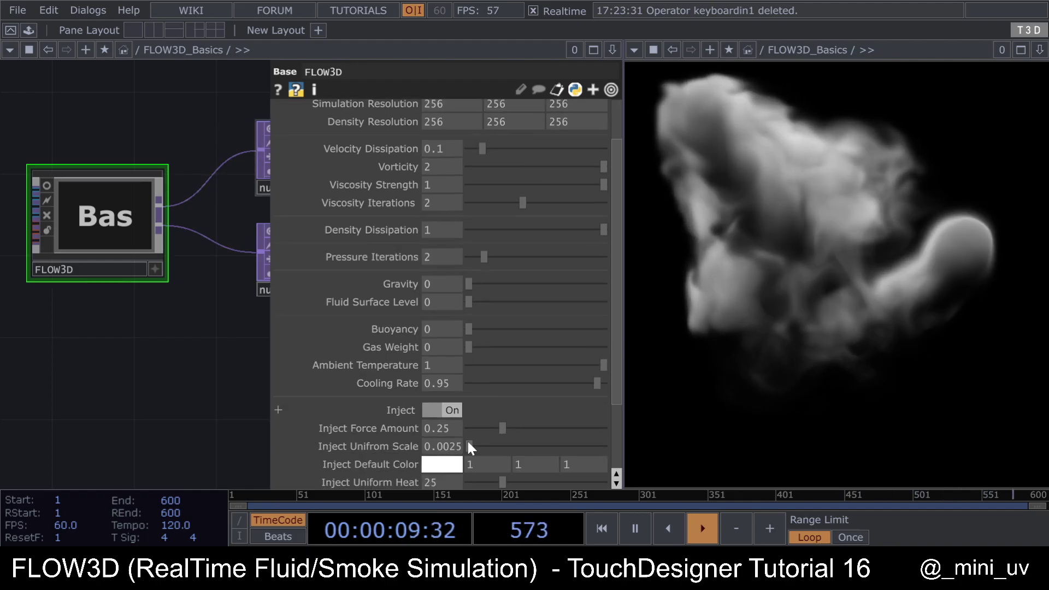
scroll(447, 478, "down", 2)
left_click(450, 475)
Step: Inspect the null1 output's operator information and review the remaining FLOW3D parameters
scroll(481, 380, "up", 4)
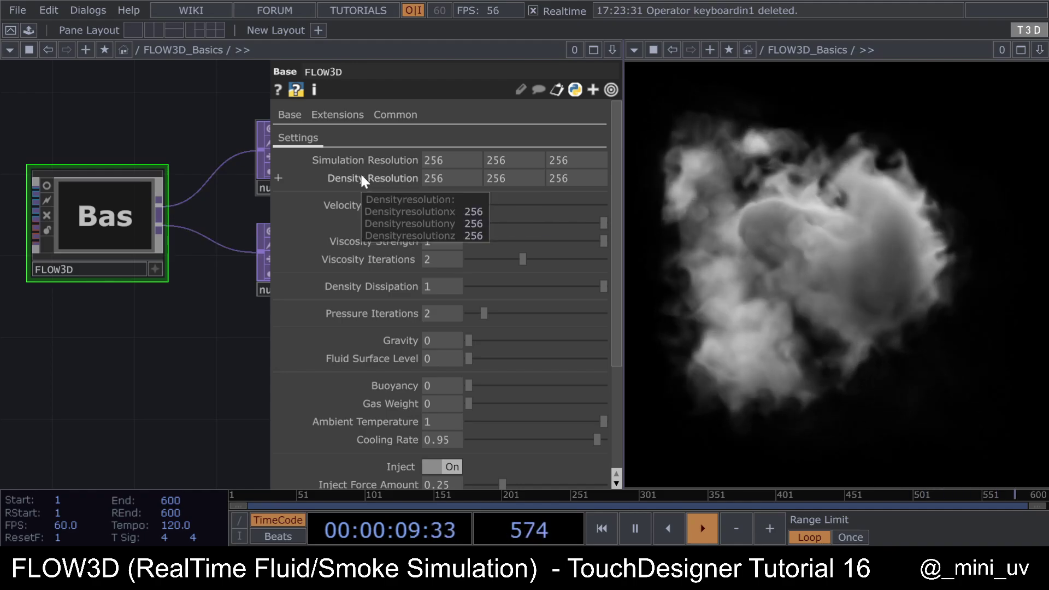
left_click_drag(238, 204, 153, 226)
middle_click(213, 177)
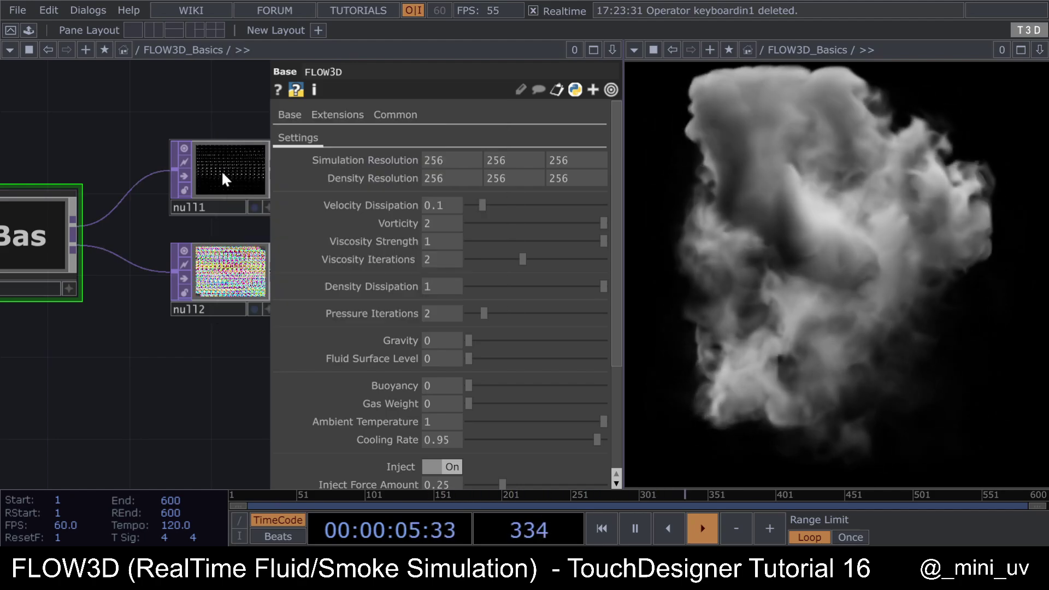
middle_click(223, 175)
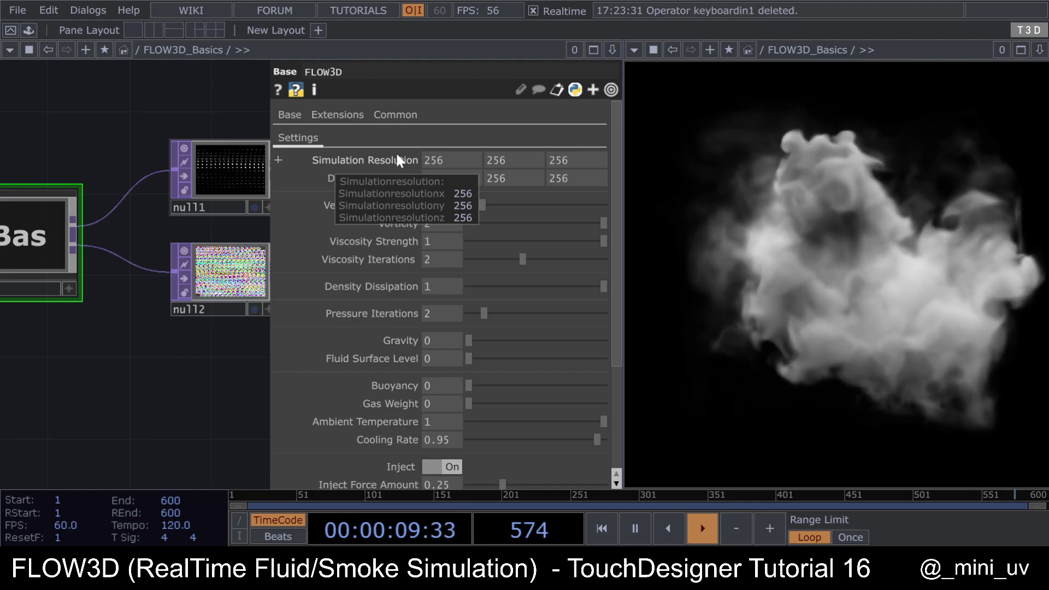
scroll(126, 304, "down", 2)
scroll(172, 370, "down", 2)
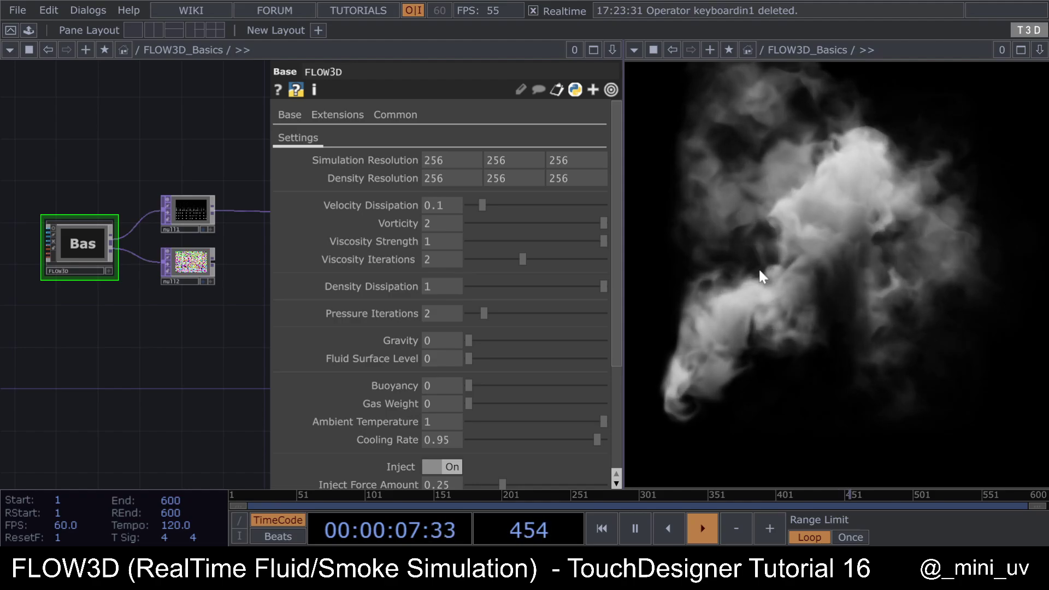
scroll(516, 225, "down", 3)
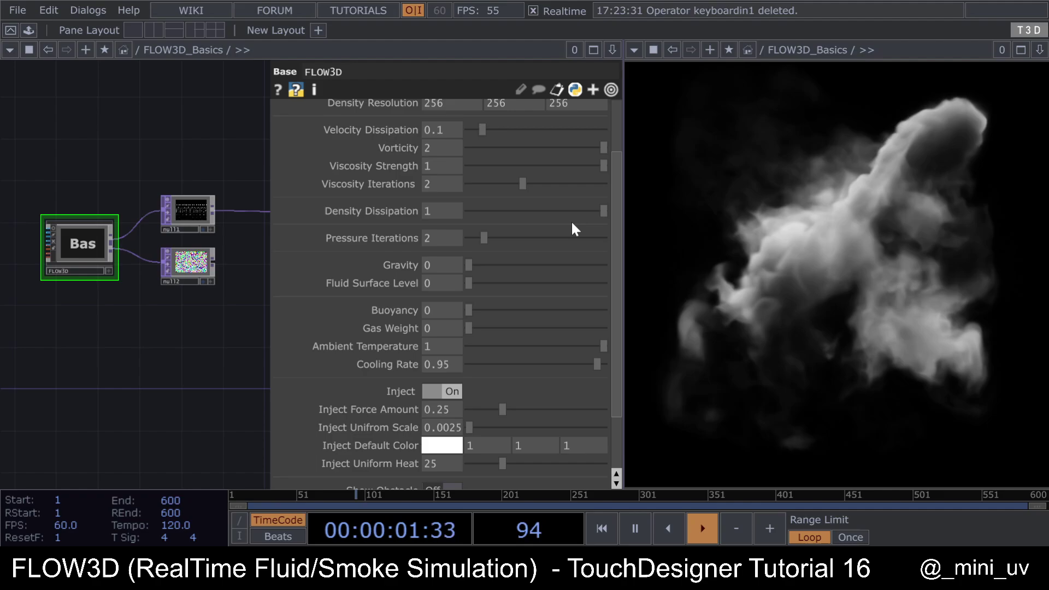
Step: Turn off Inject on the FLOW3D component, reset the simulation, and turn Inject back on
scroll(535, 310, "down", 3)
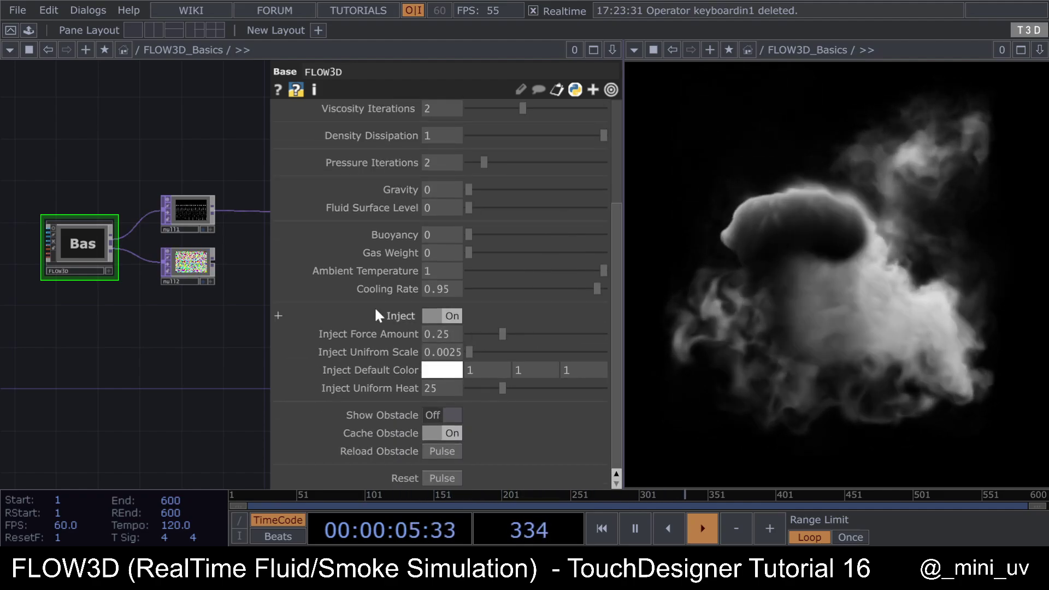
left_click(444, 315)
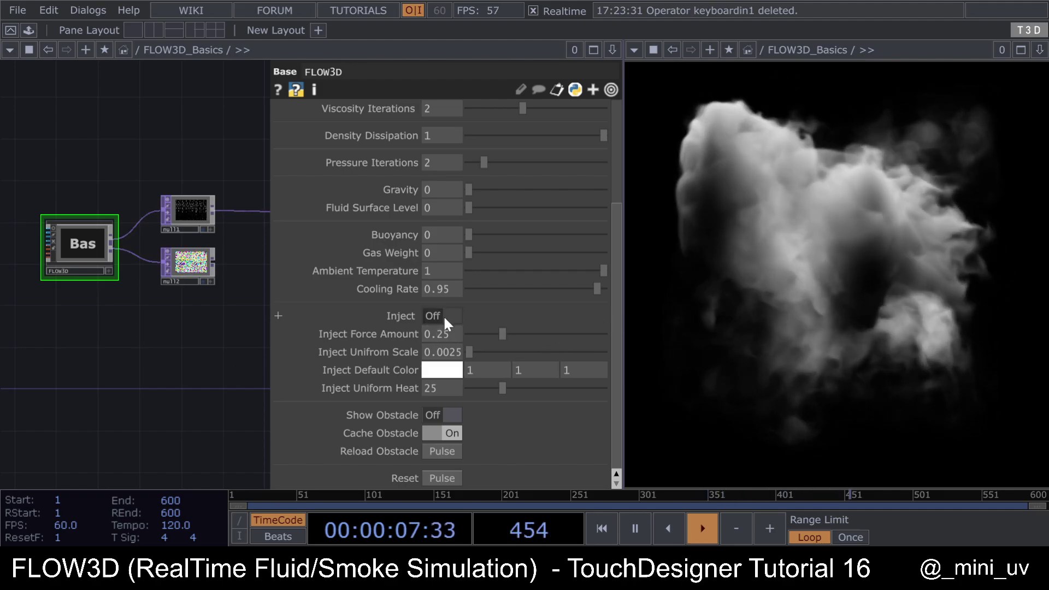
scroll(114, 327, "up", 2)
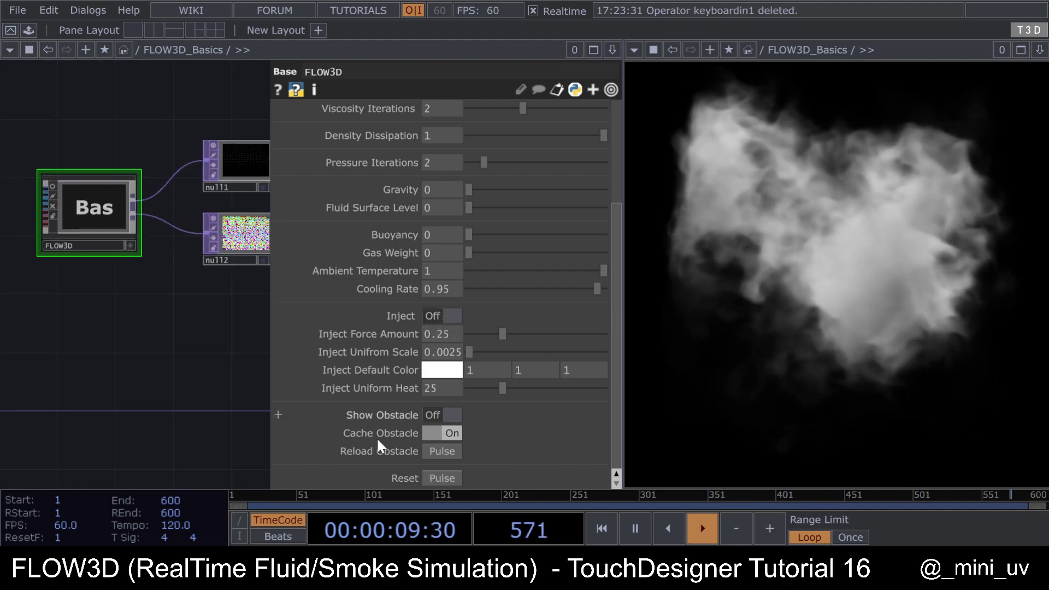
left_click(436, 477)
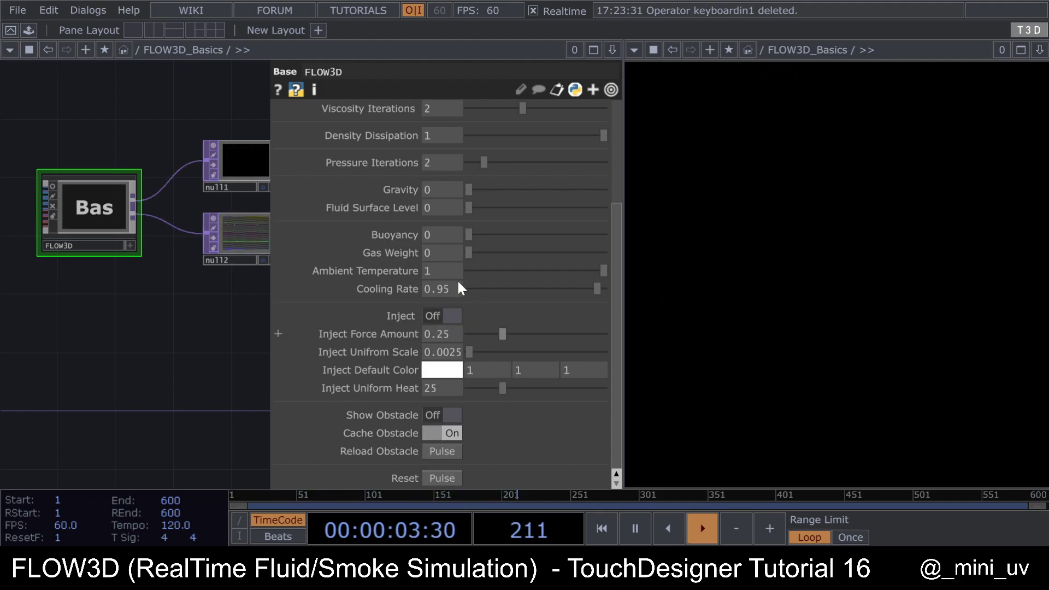
left_click(444, 317)
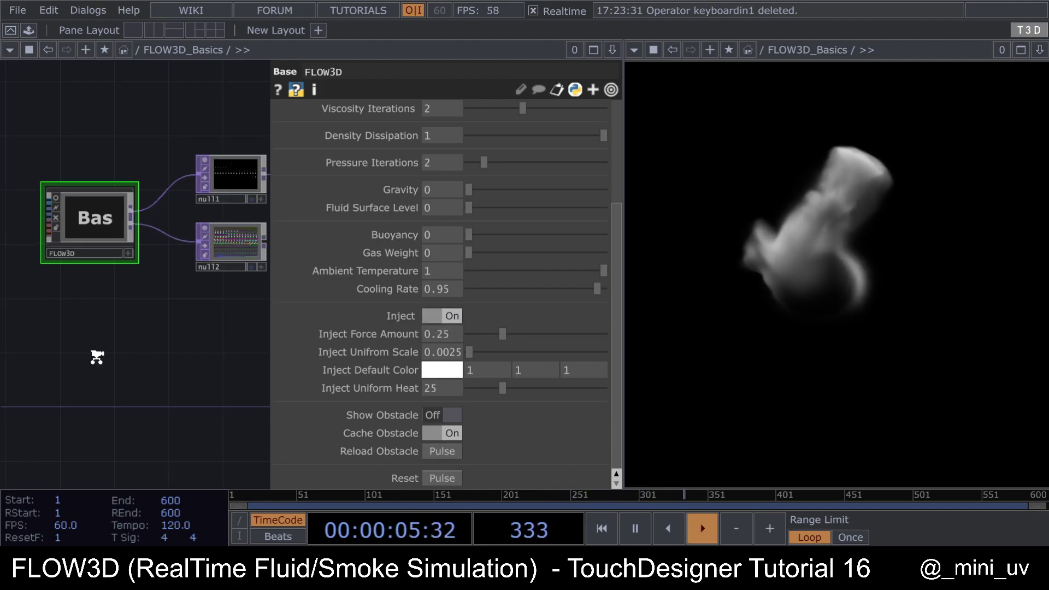
Step: Add a Keyboard In CHOP to the network just above the FLOW3D component
scroll(99, 357, "down", 3)
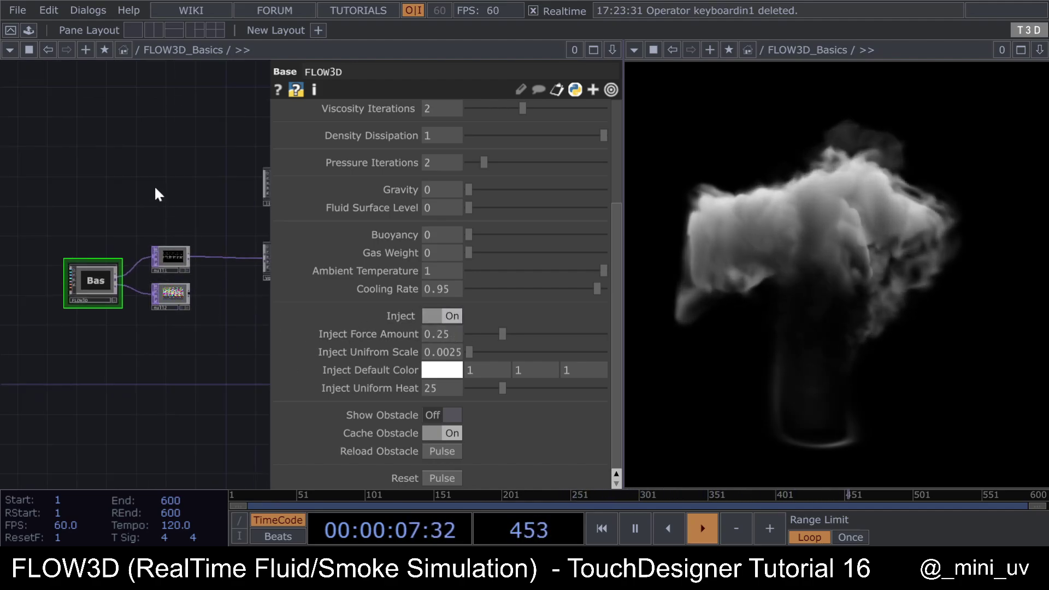
left_click_drag(158, 195, 184, 221)
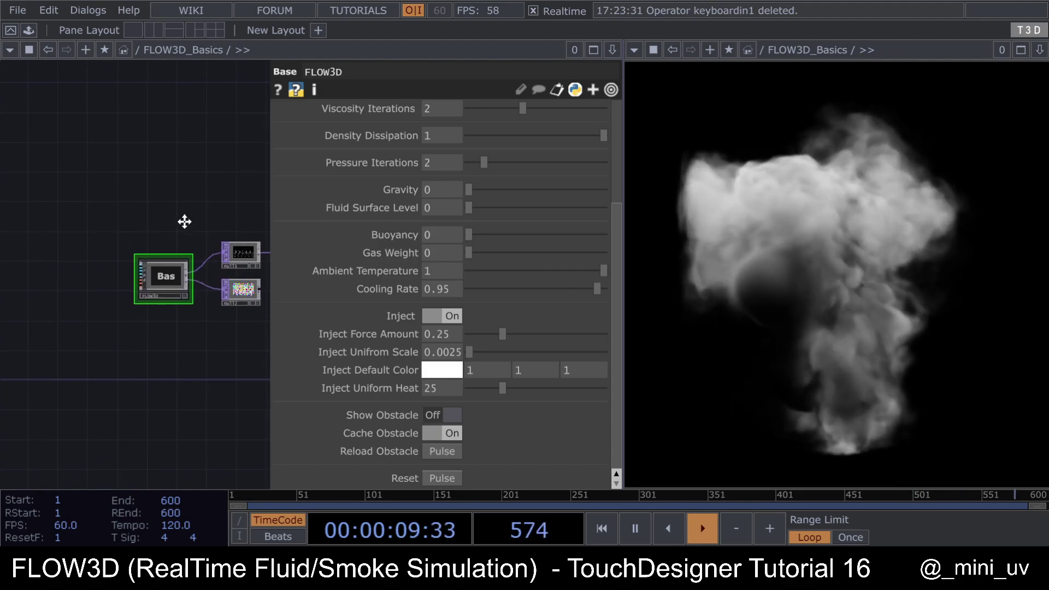
key("Tab")
type("k")
left_click(123, 33)
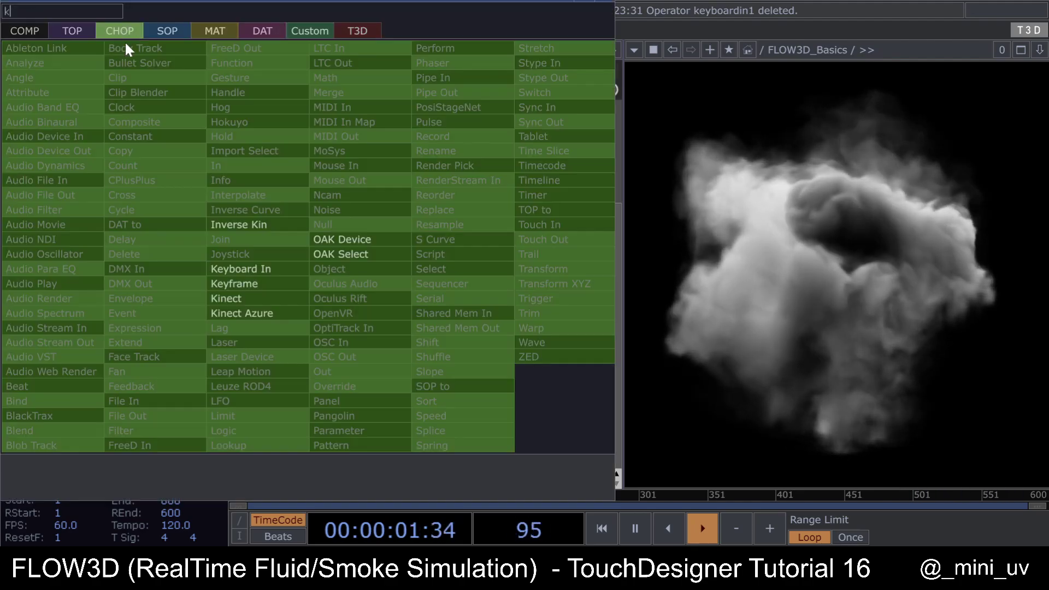
left_click(235, 271)
left_click(166, 232)
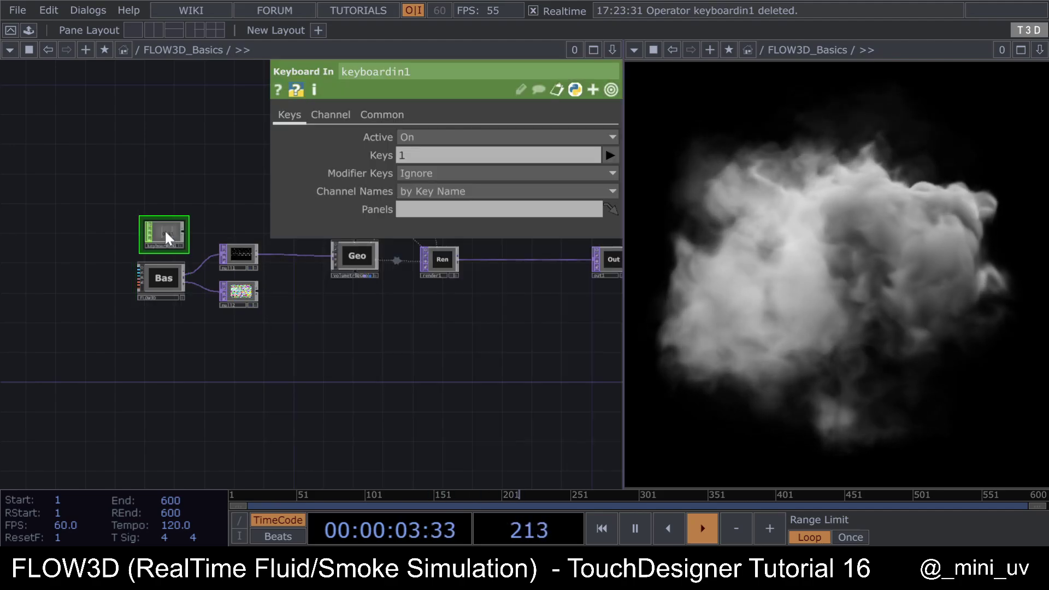
Step: Link the Keyboard In k1 channel to FLOW3D's Reset and Reload Obstacle pulses as CHOP references
scroll(165, 230, "up", 5)
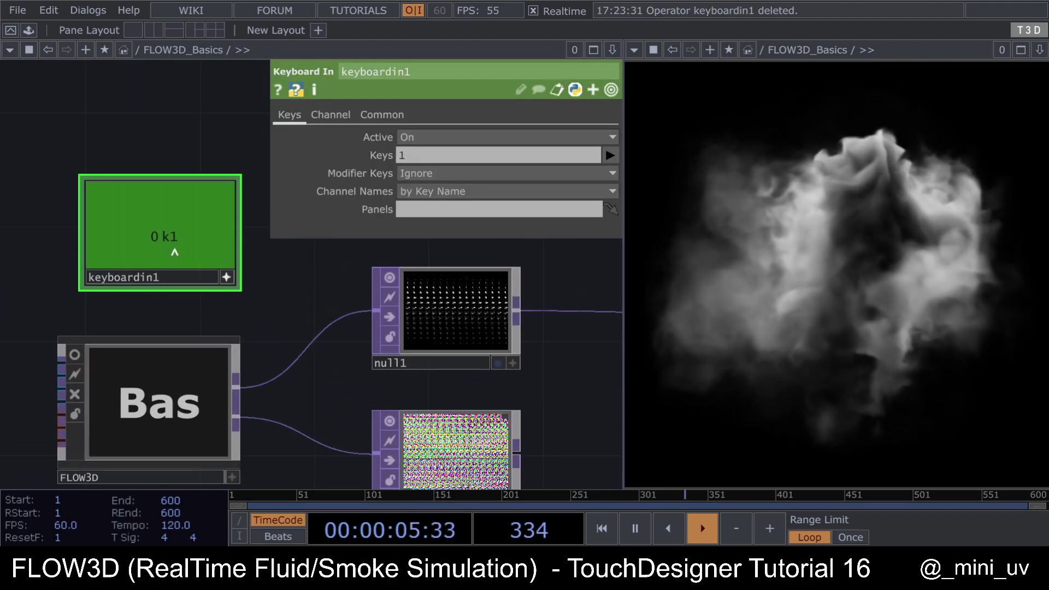
left_click_drag(175, 252, 466, 357)
left_click_drag(446, 473, 448, 476)
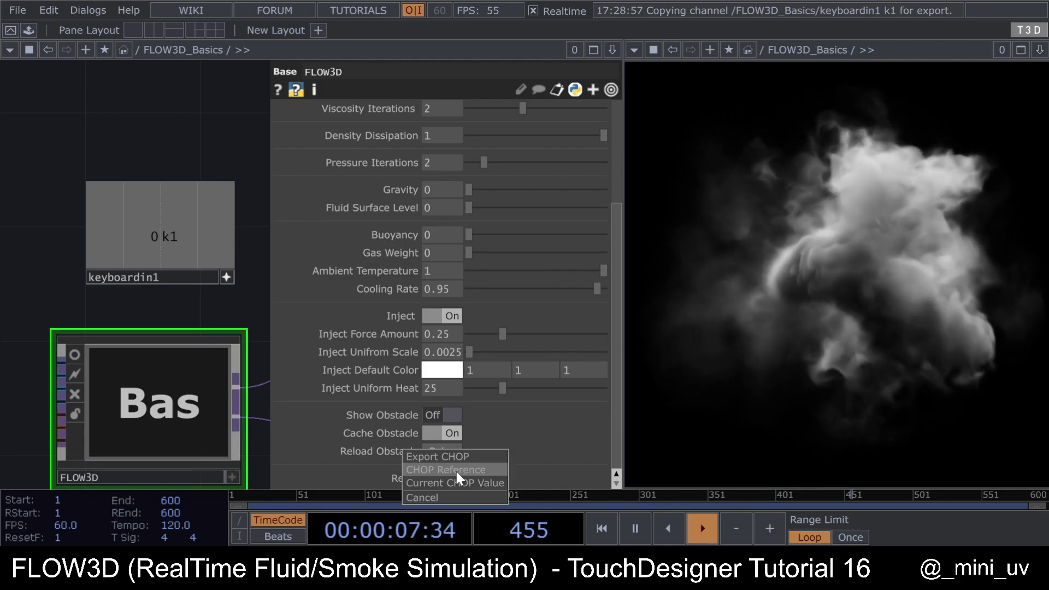
left_click(458, 467)
left_click_drag(164, 237, 540, 370)
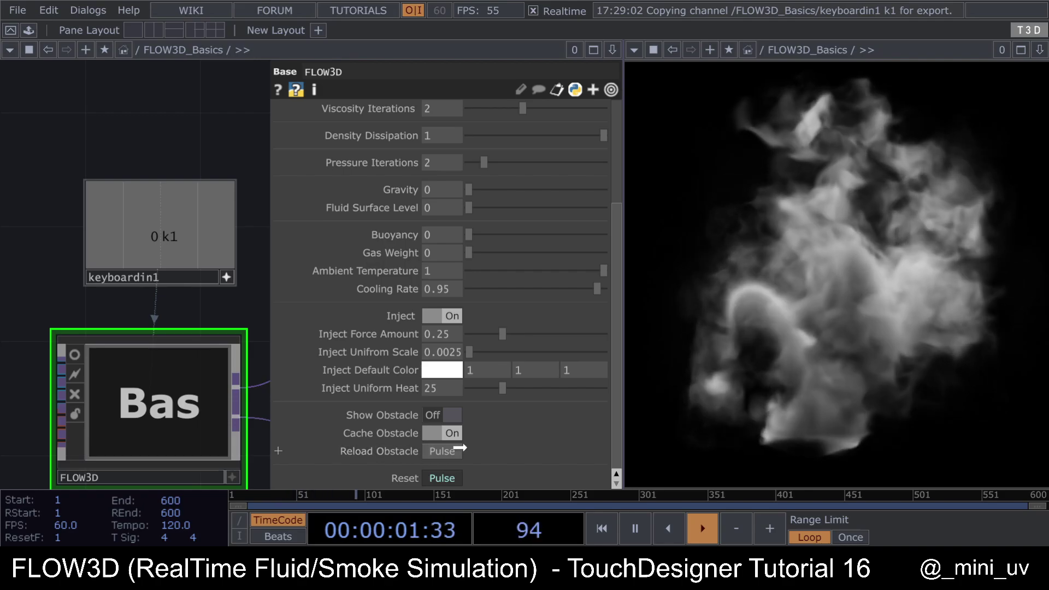
left_click_drag(449, 452, 449, 451)
left_click(457, 444)
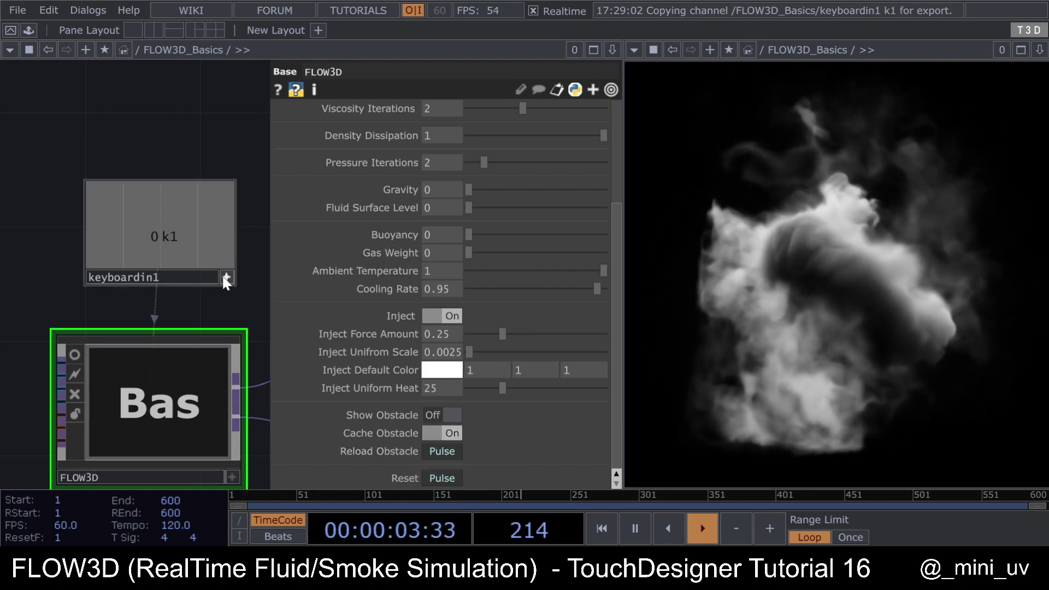
Step: Test the simulation reset by triggering the Keyboard In CHOP's k1 channel
scroll(151, 266, "down", 1)
scroll(150, 267, "down", 3)
left_click_drag(191, 150, 174, 167)
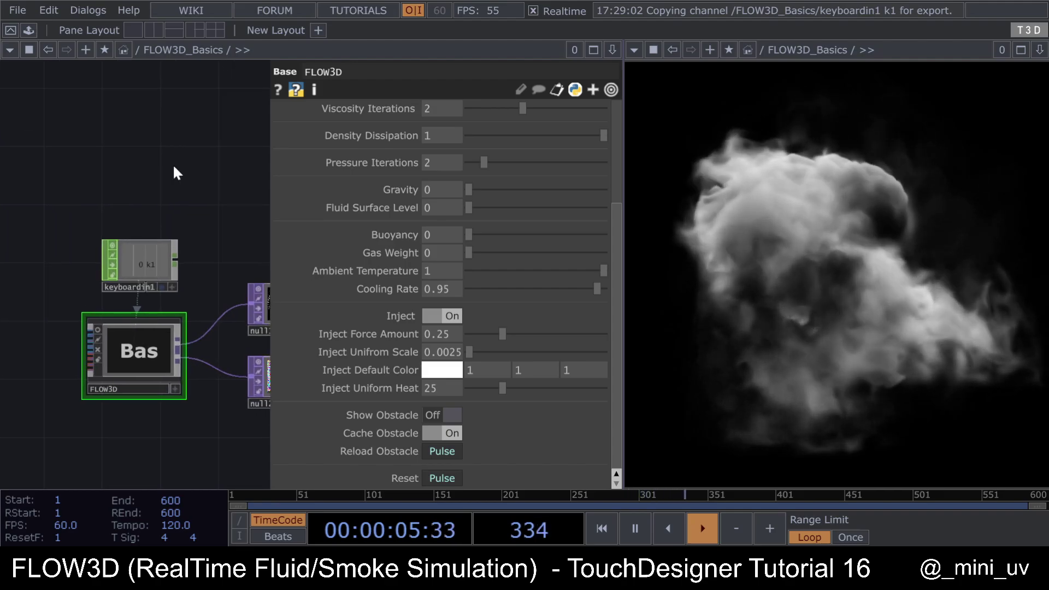
key("1")
left_click_drag(179, 220, 171, 199)
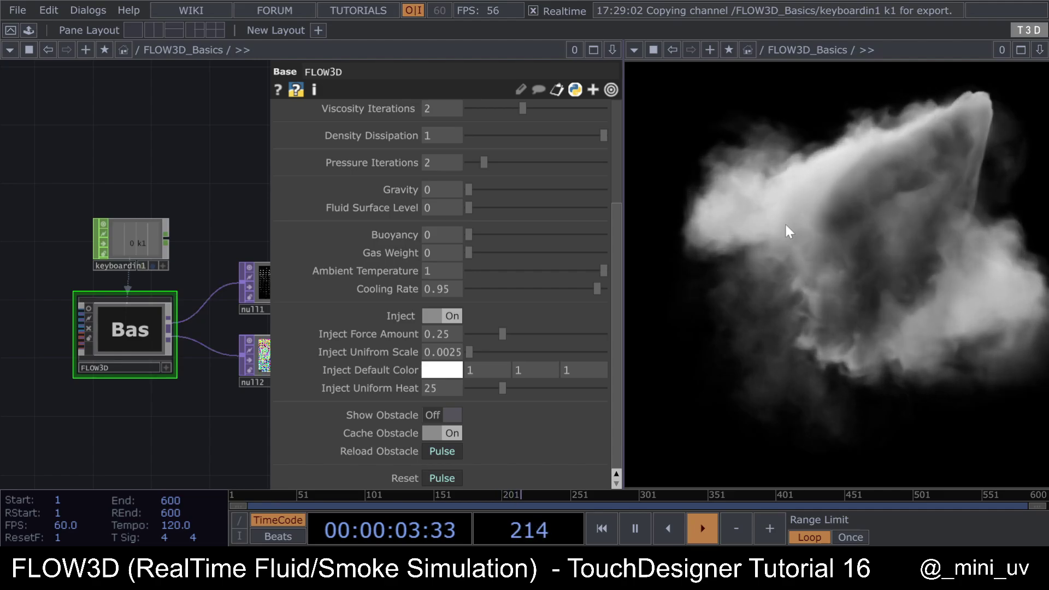
Step: Lower the Inject Force Amount to 0.049, reset the simulation, and raise the amount to 1
left_click_drag(541, 334, 477, 335)
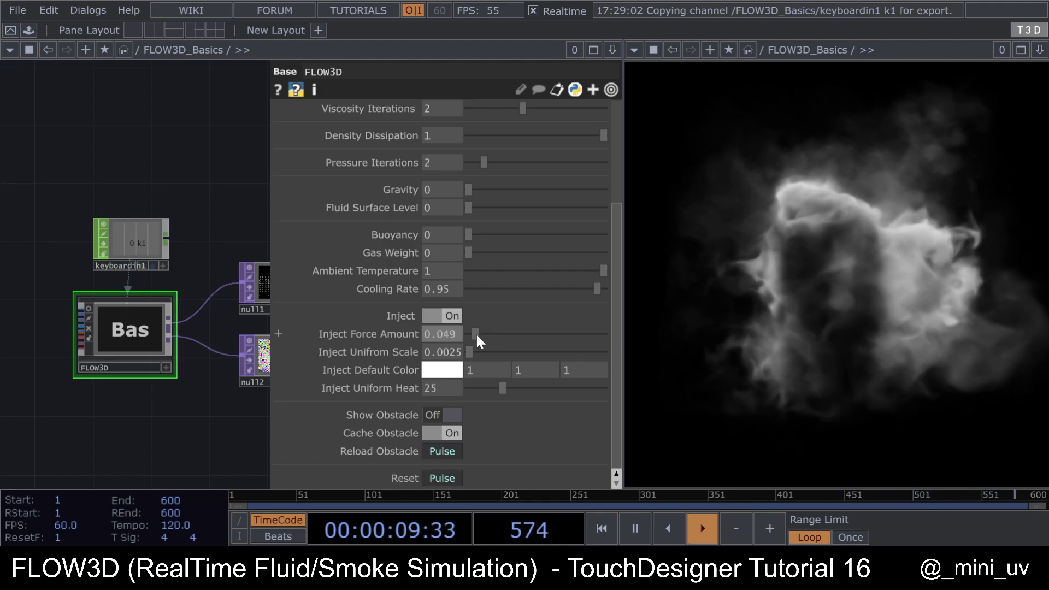
key("r")
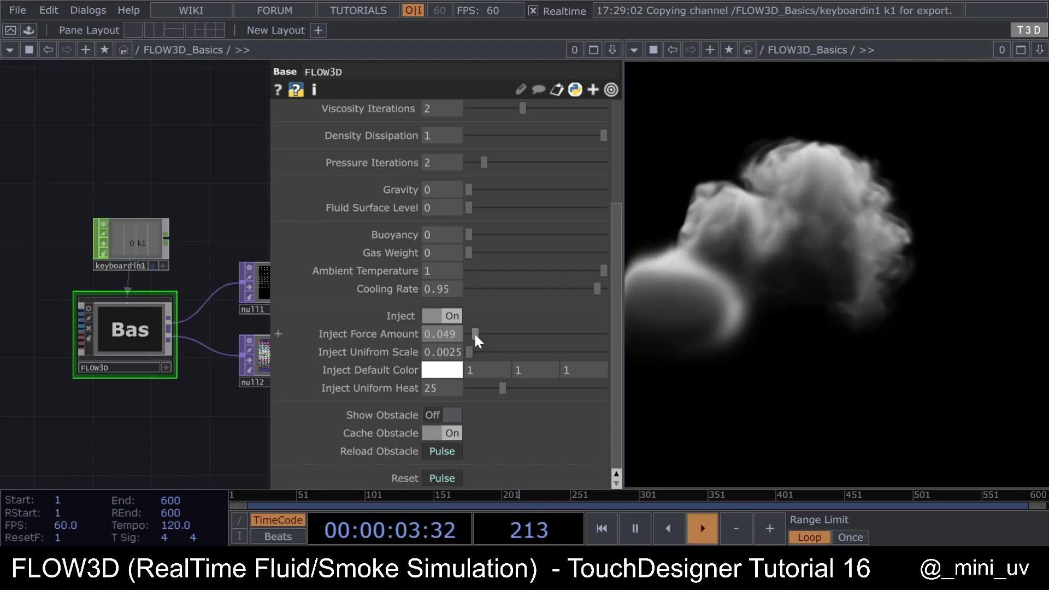
left_click_drag(475, 332, 592, 336)
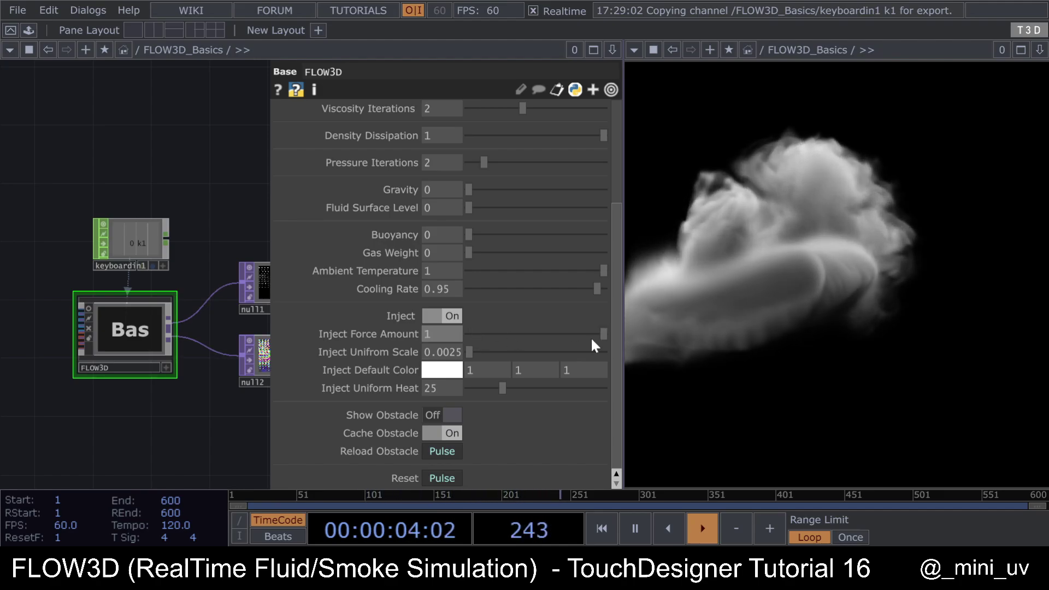
Step: Try Inject Force Amounts of 5 and 10, resetting the simulation in between
left_click(454, 334)
type("5")
key("Return")
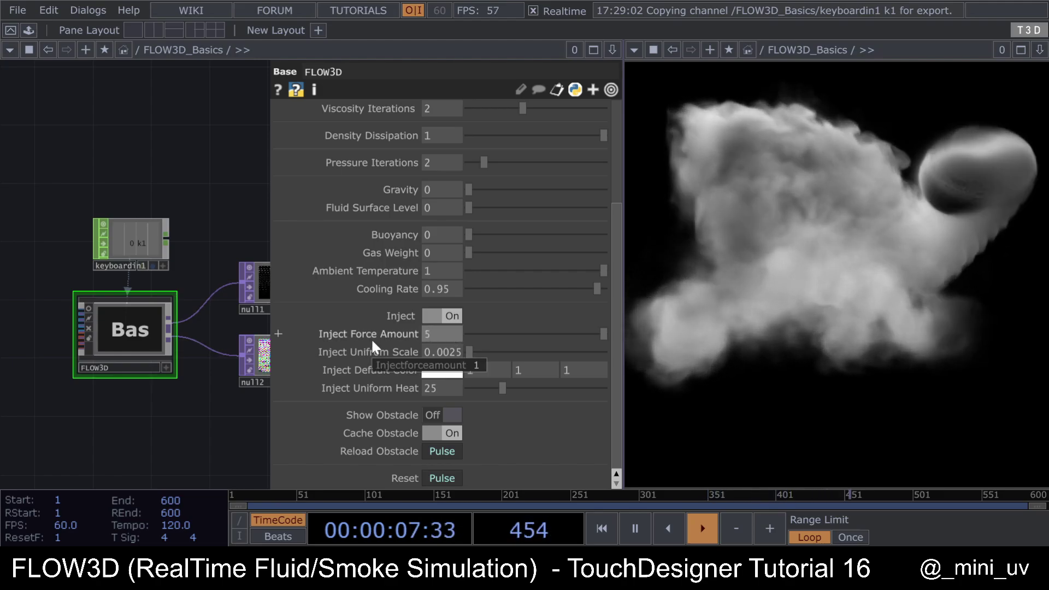
key("1")
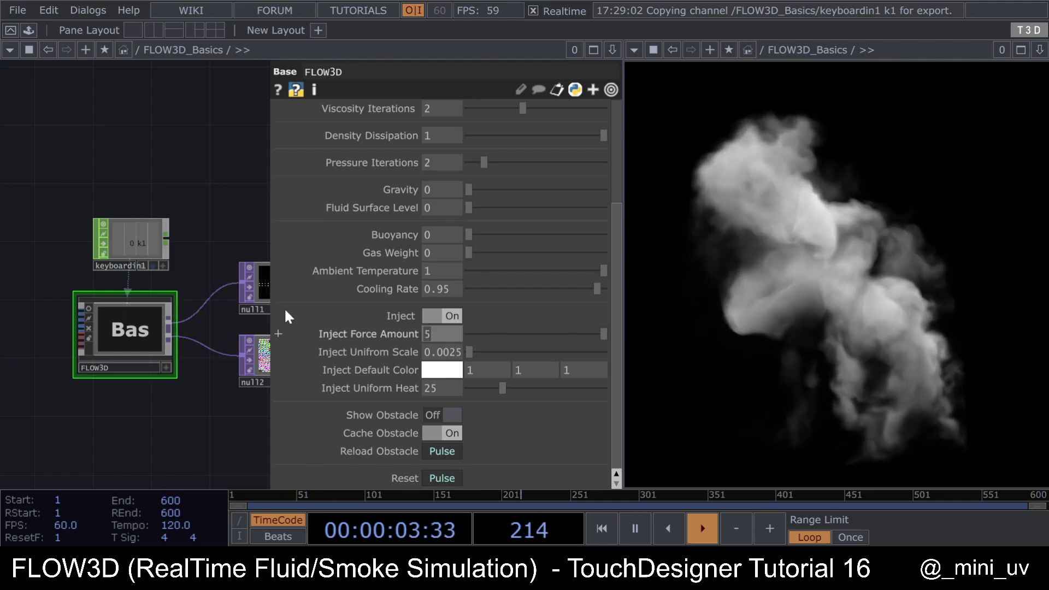
type("10")
key("Tab")
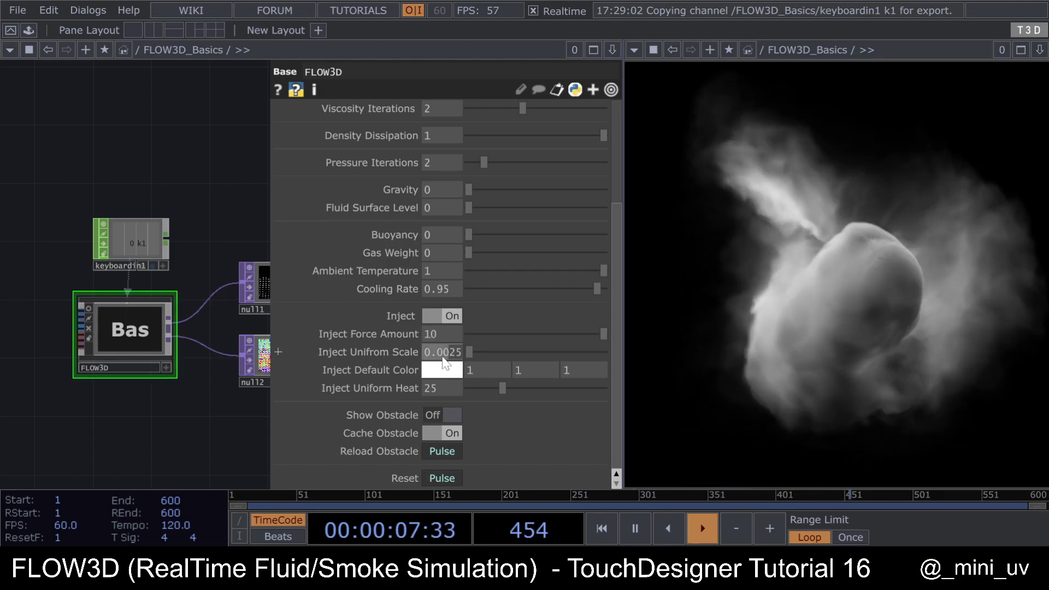
Step: Set the Inject Unifrom Scale to 0.005, reset the simulation, and set the Inject Force Amount to 1
type("0.005")
key("Return")
key("r")
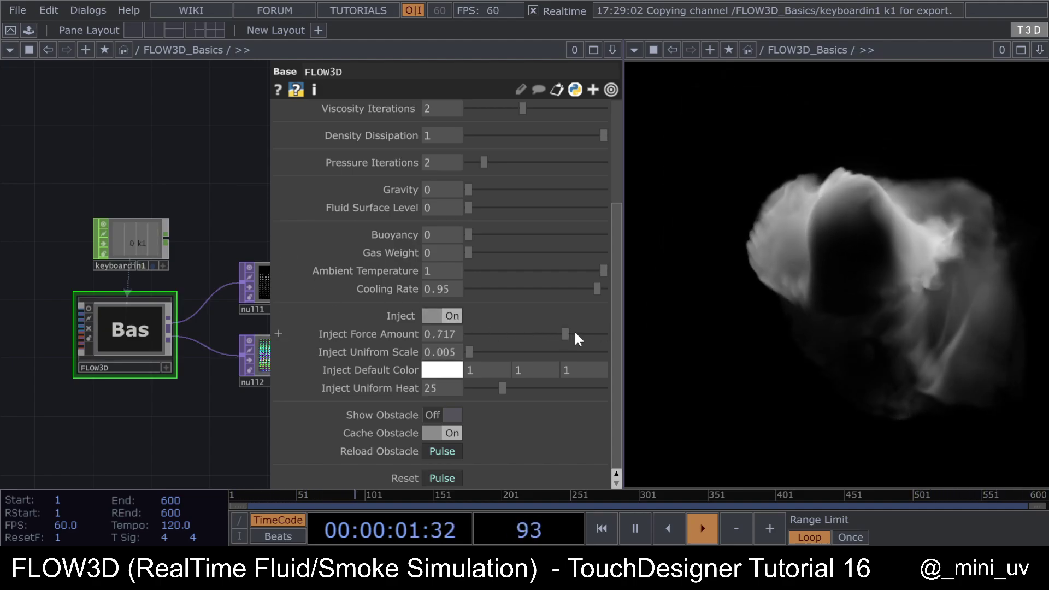
left_click_drag(576, 333, 628, 337)
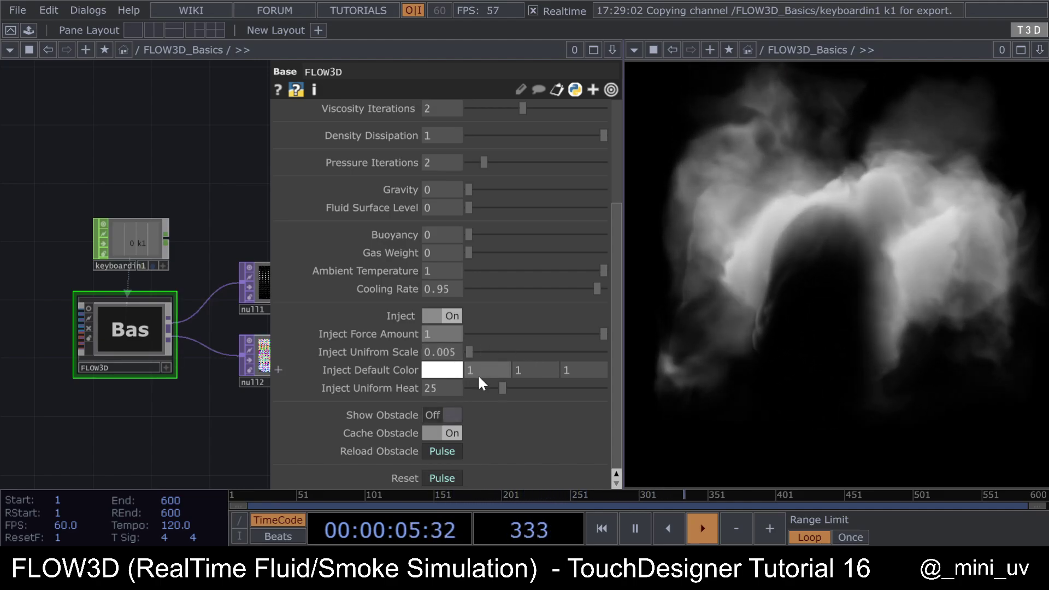
Step: Try light blue, dark blue and light orange as the Inject Default Color, restore white, and reset the simulation
left_click(442, 370)
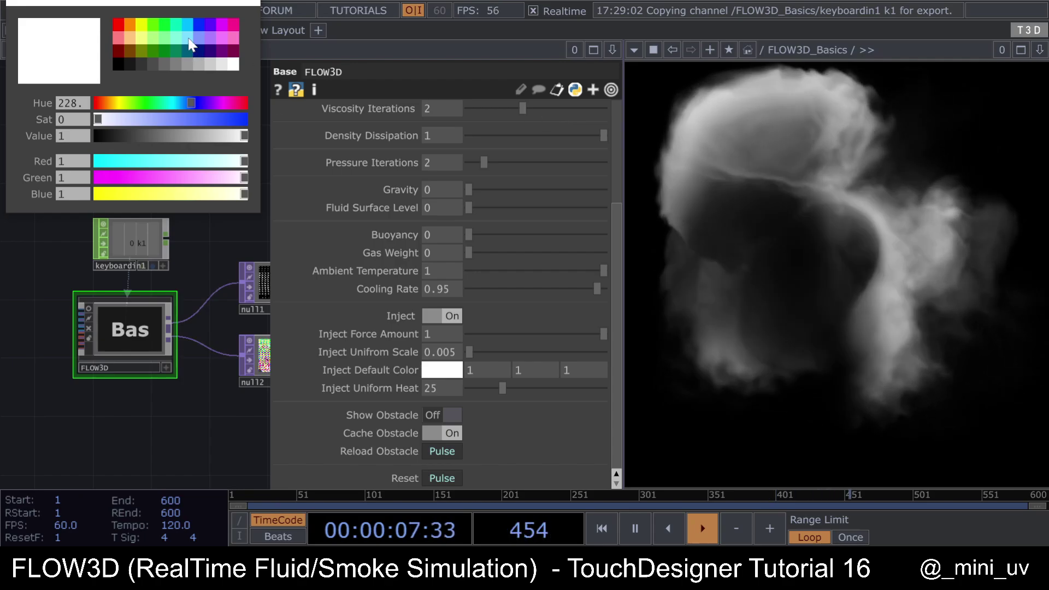
left_click(187, 39)
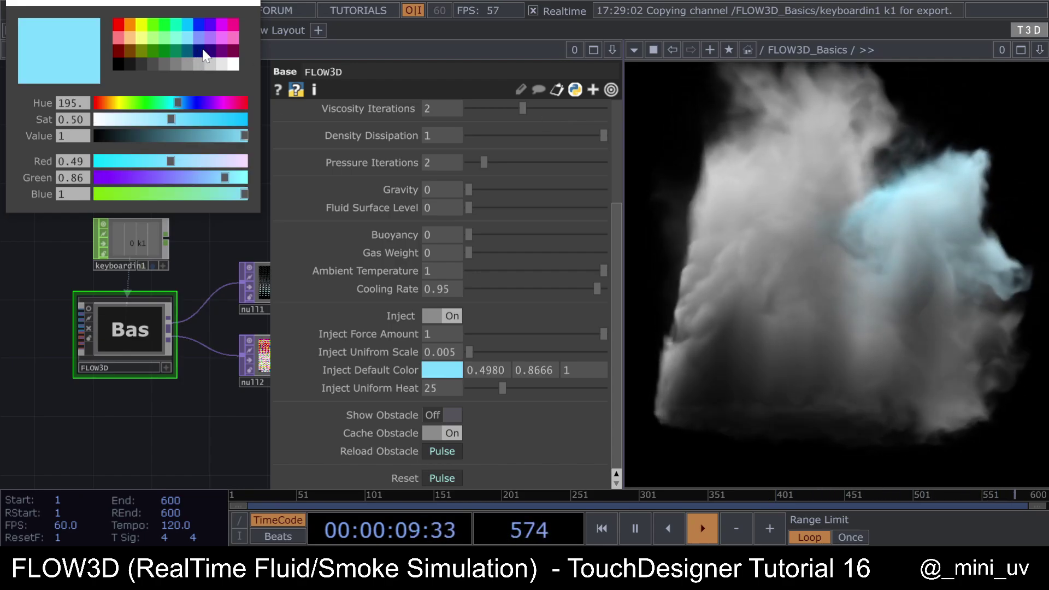
left_click(199, 50)
key("1")
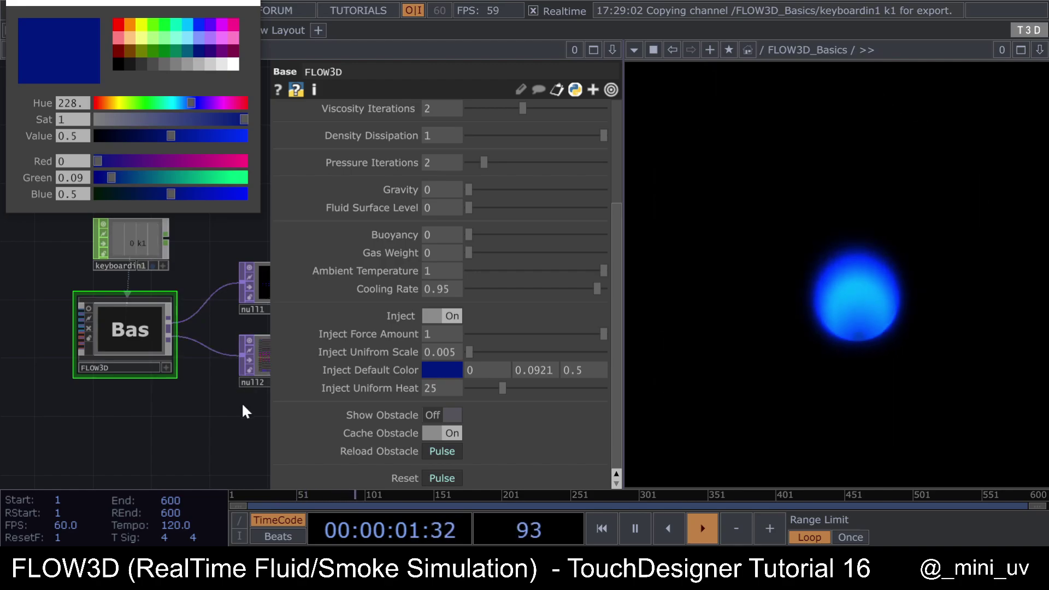
left_click(130, 37)
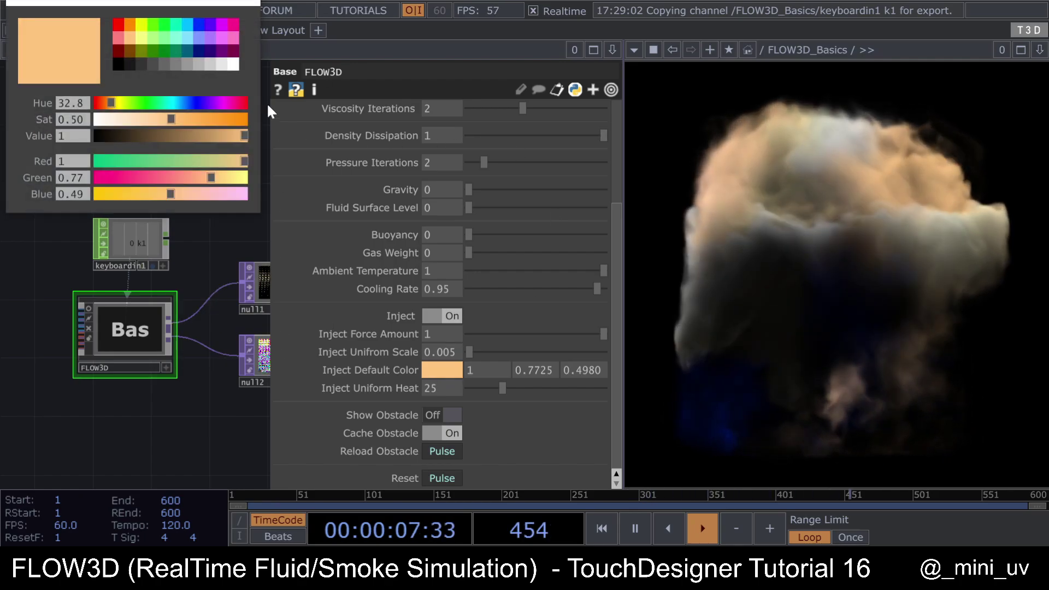
left_click(234, 65)
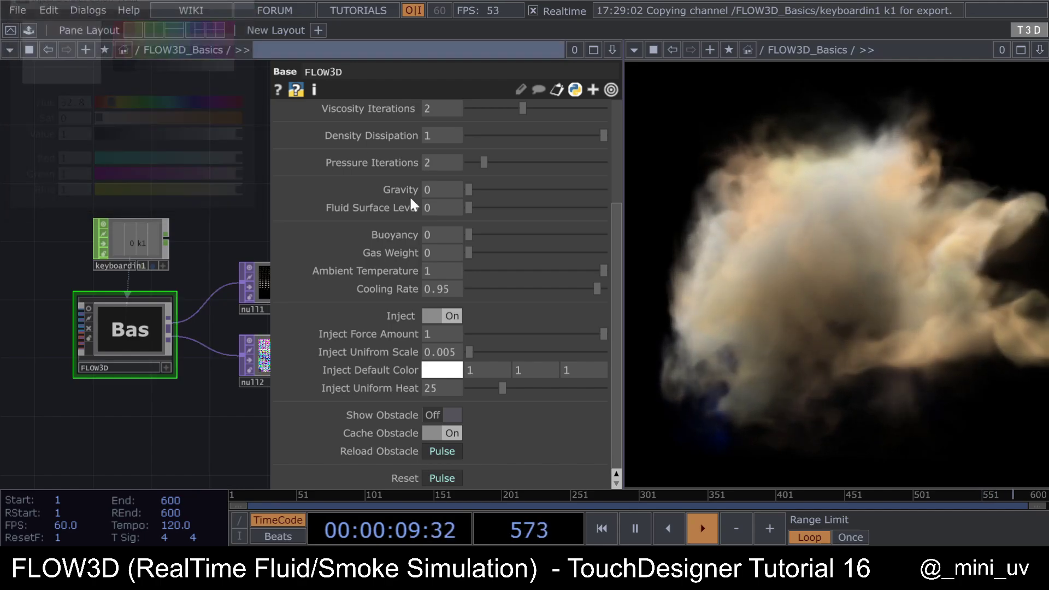
key("r")
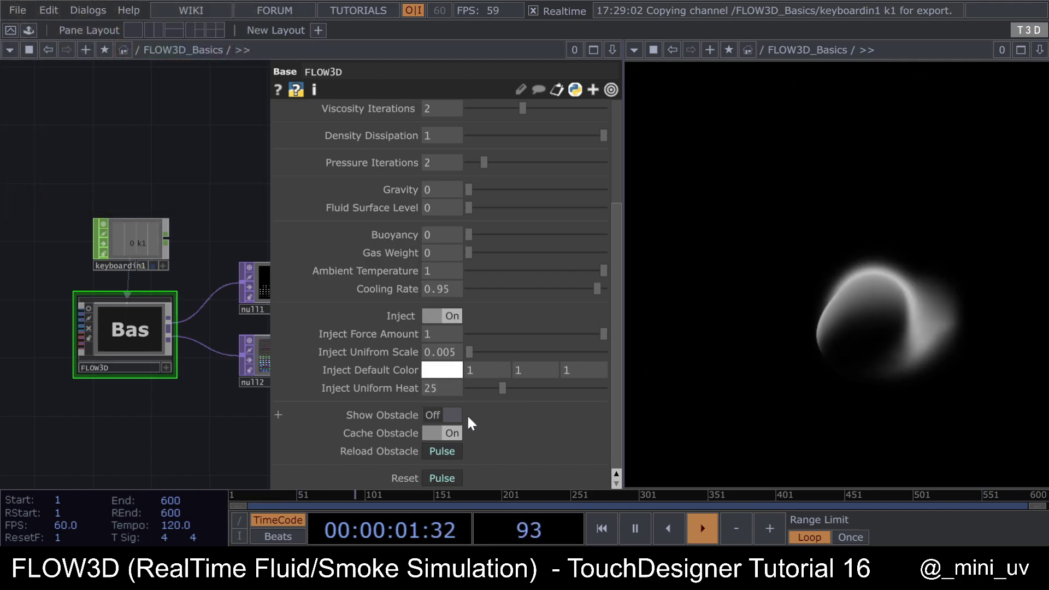
Step: Examine the FLOW3D component's input connectors, starting with Inject Position
scroll(239, 244, "down", 3)
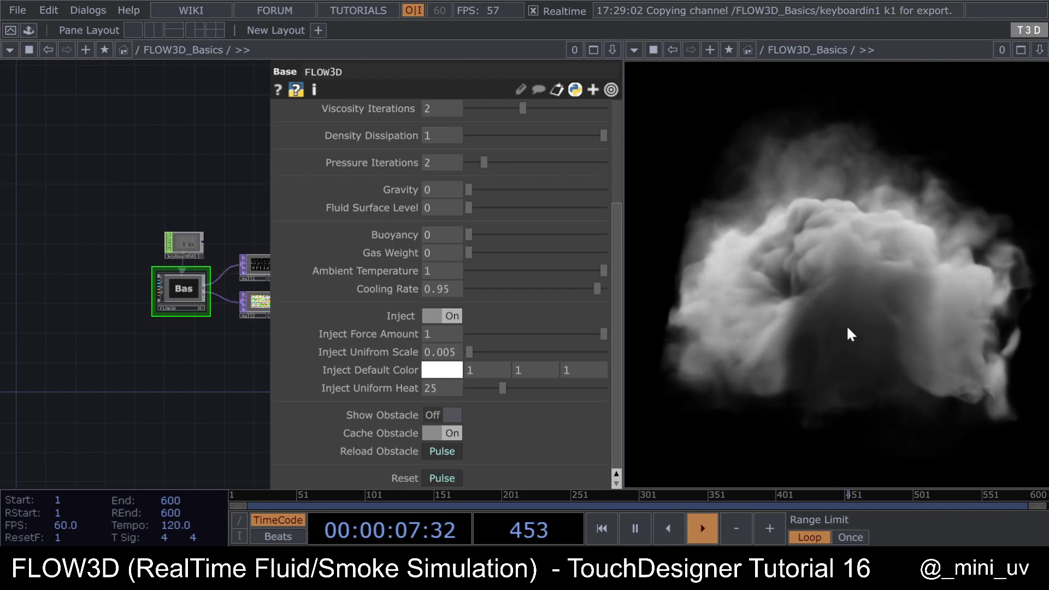
scroll(152, 296, "up", 2)
scroll(137, 273, "up", 2)
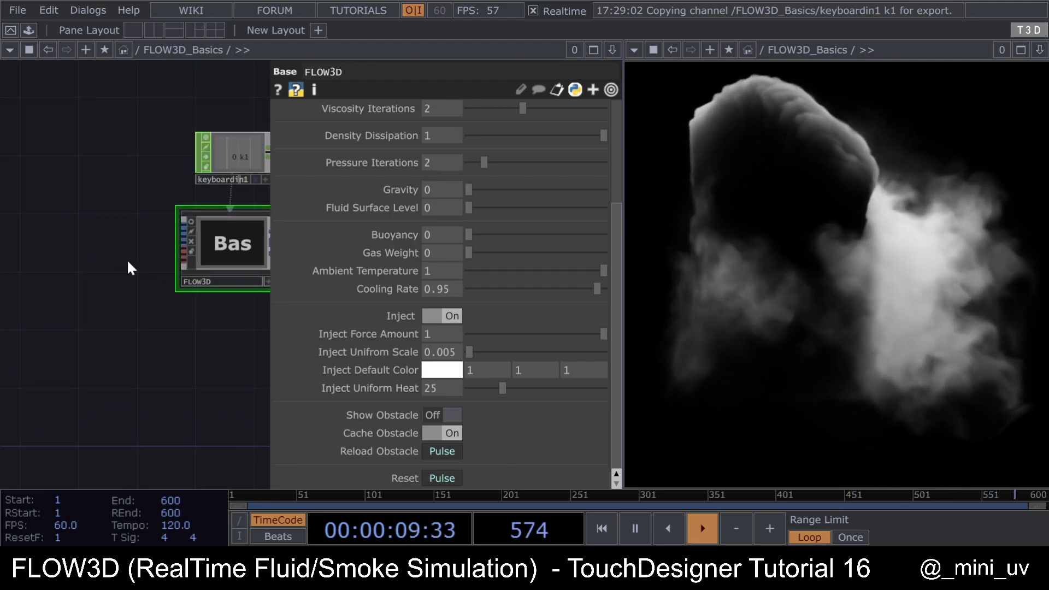
scroll(188, 253, "up", 4)
scroll(189, 261, "up", 2)
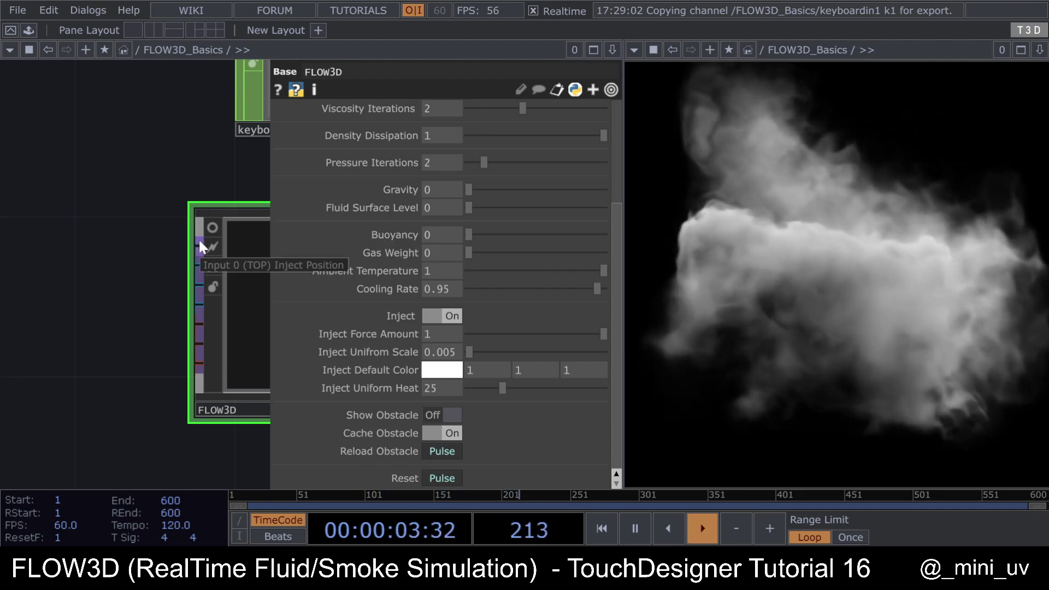
scroll(189, 260, "down", 1)
scroll(190, 259, "down", 3)
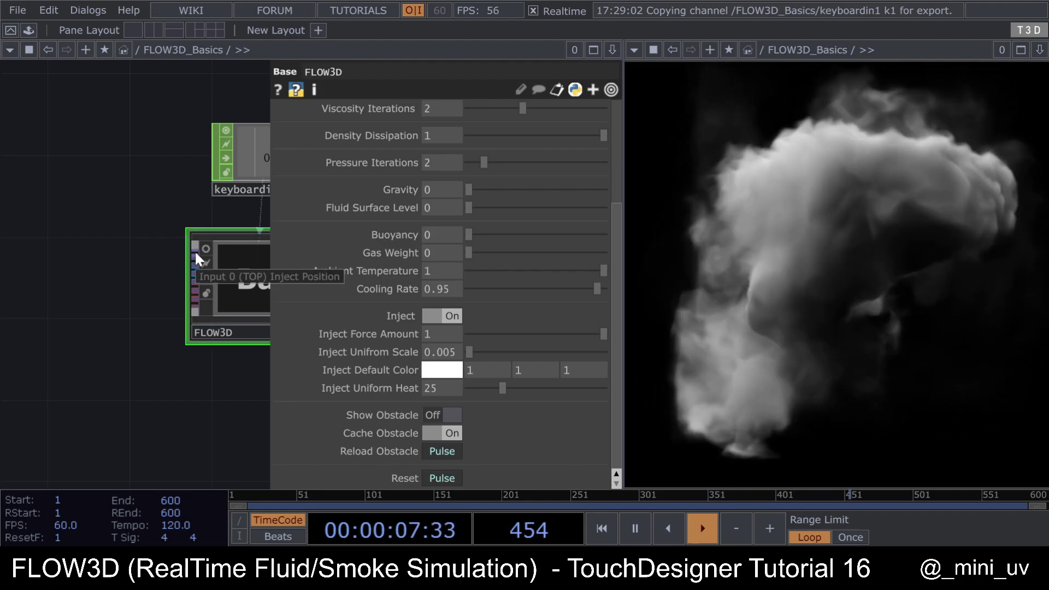
Step: Add a Noise TOP to the network beside the FLOW3D component and turn off its Monochrome option
left_click_drag(99, 260, 166, 261)
scroll(128, 260, "down", 3)
key("Tab")
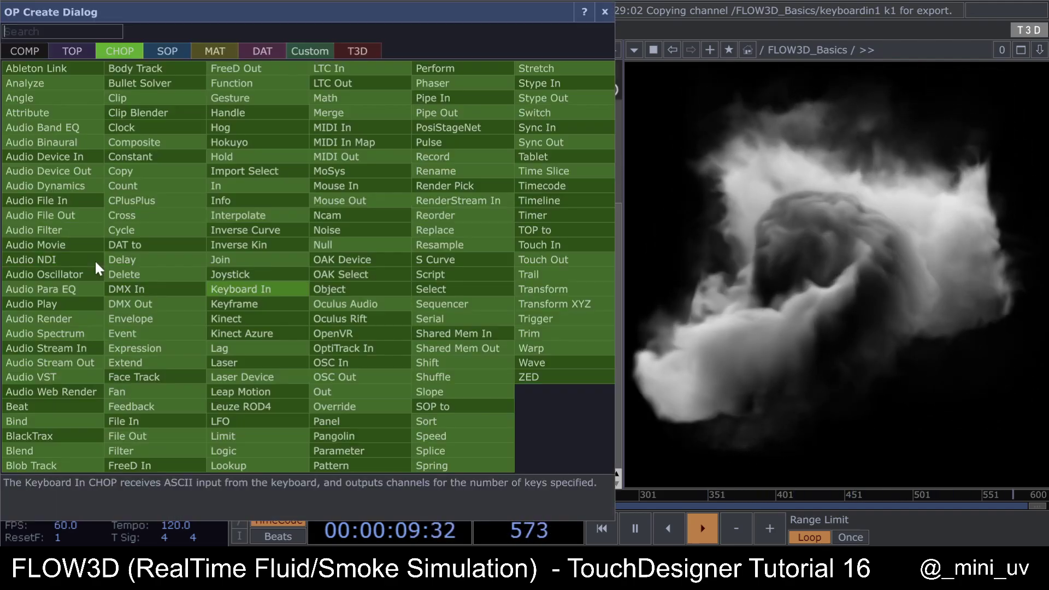
type("noi")
left_click(68, 48)
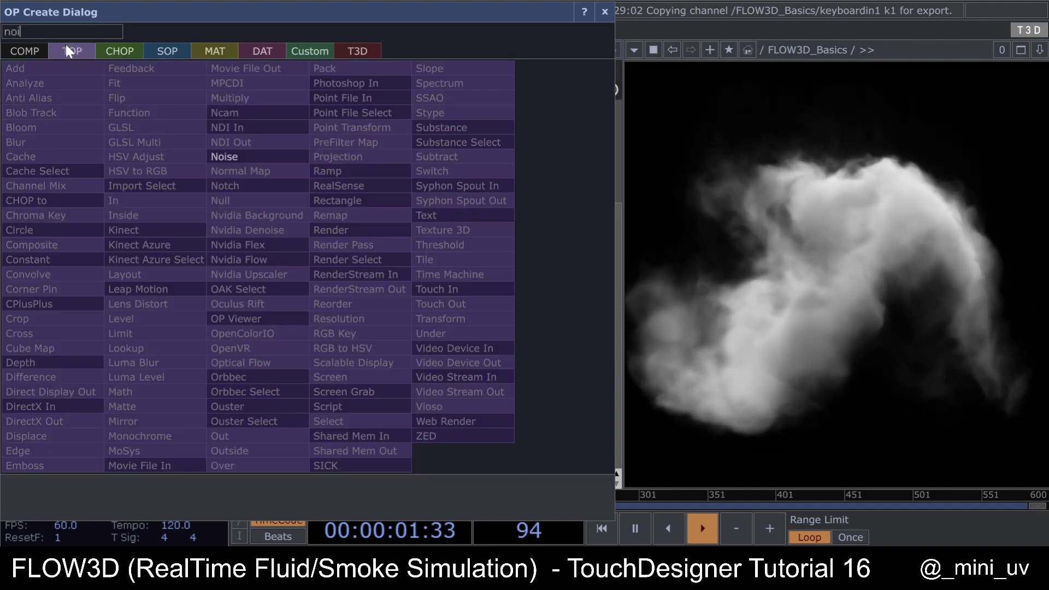
left_click(228, 161)
left_click(98, 262)
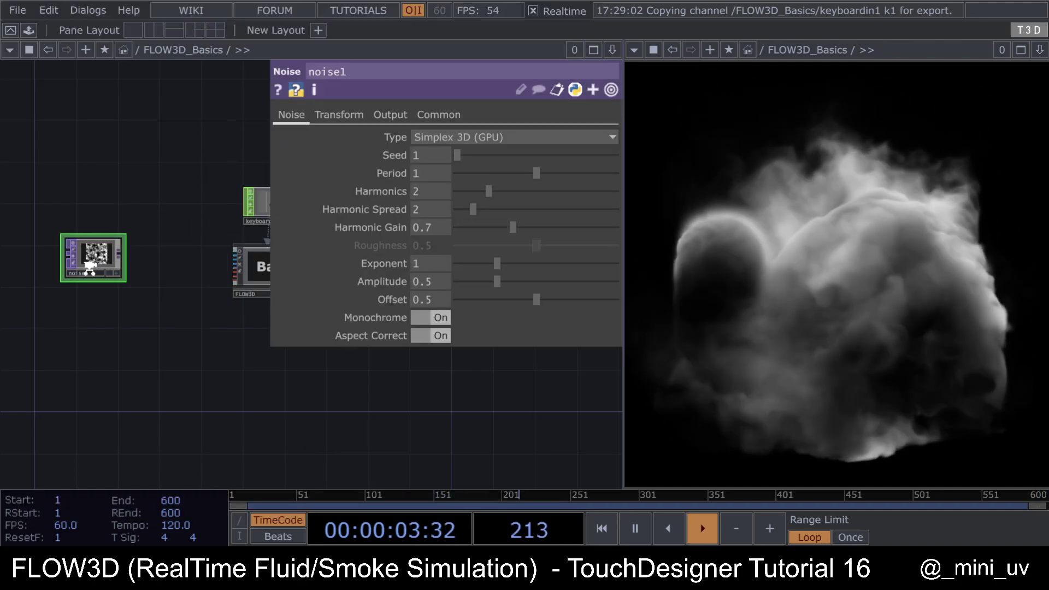
scroll(93, 257, "up", 2)
left_click(431, 318)
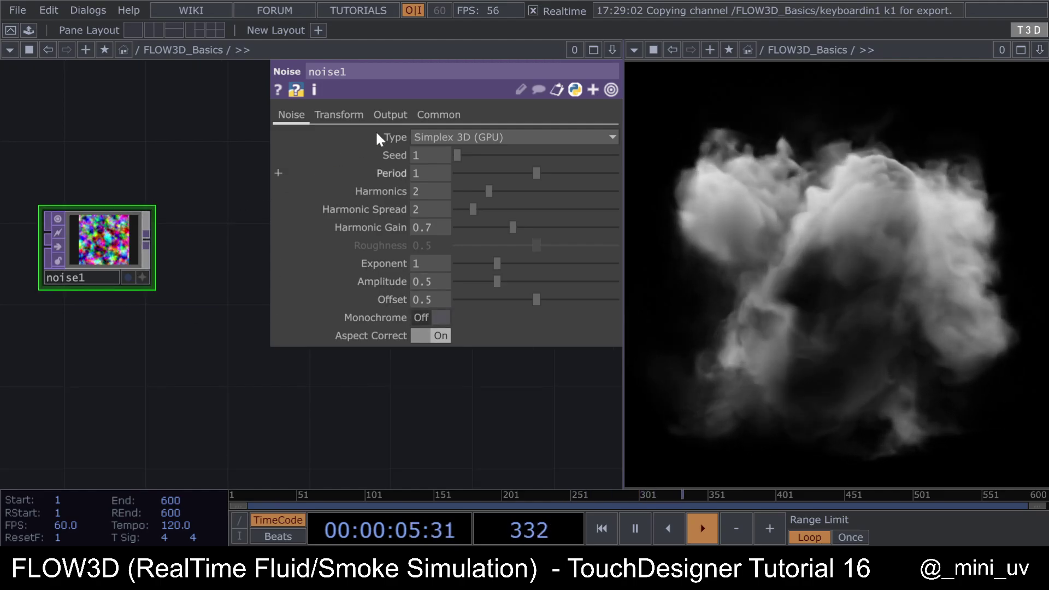
Step: Set the Noise TOP's resolution to 3 by 1 and its pixel format to 32-bit float (RGBA)
left_click(444, 113)
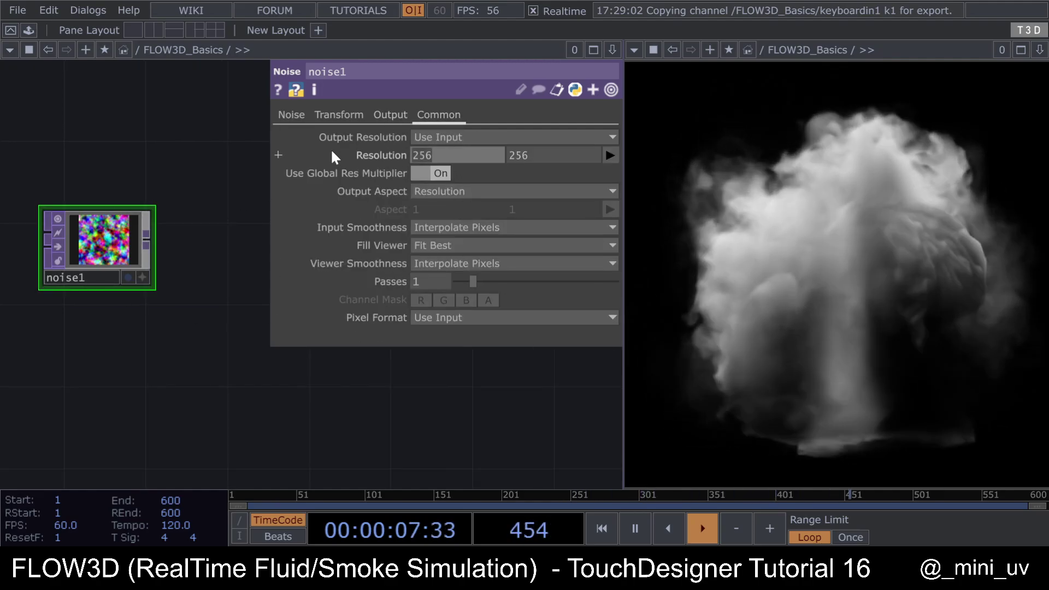
left_click(458, 155)
type("3")
key("Tab")
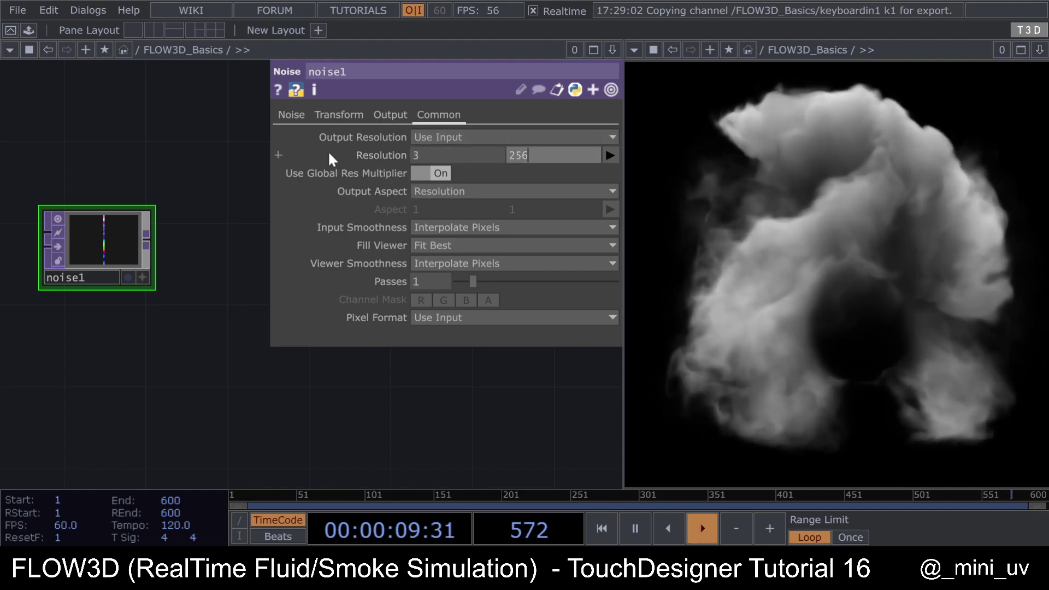
type("1")
key("Return")
left_click(432, 317)
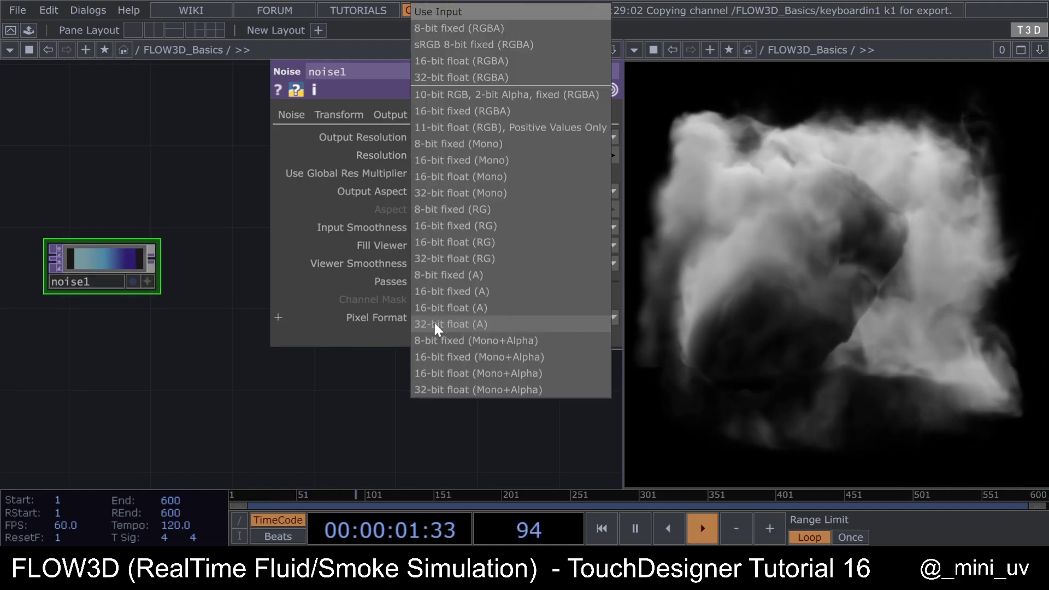
left_click(460, 79)
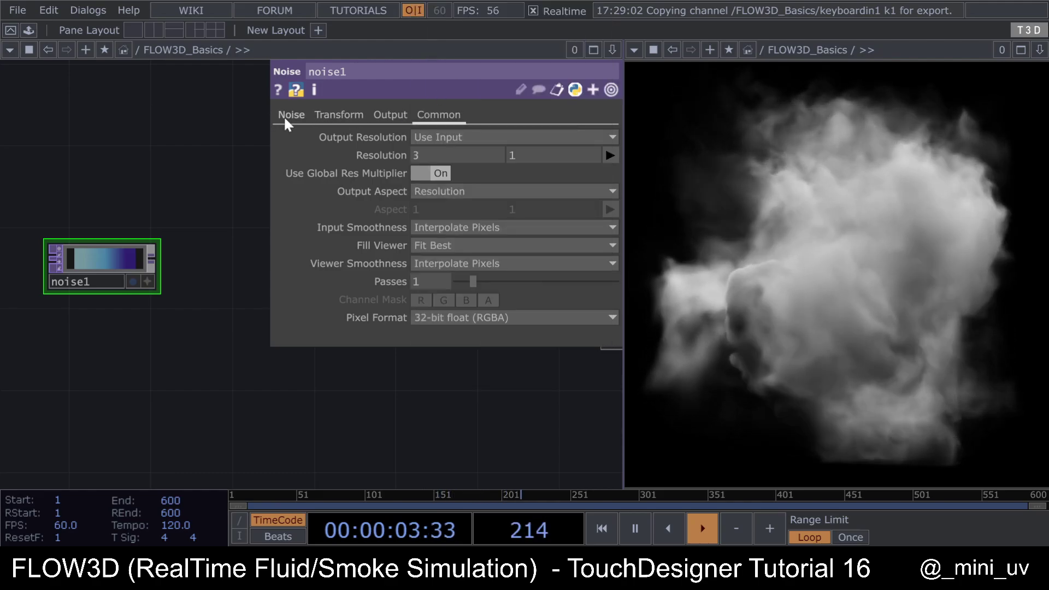
left_click(291, 115)
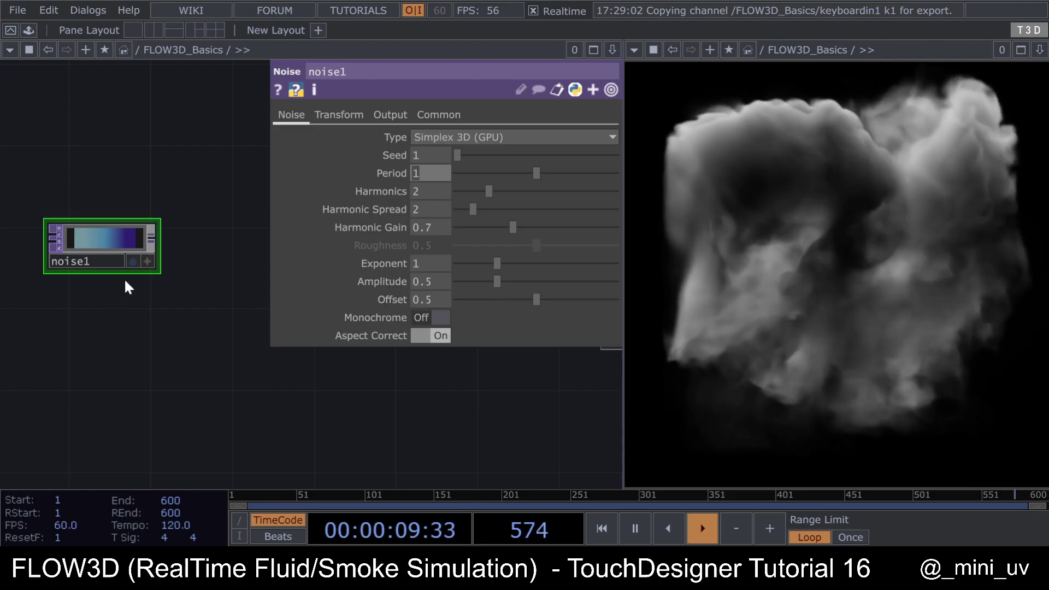
Step: Undo the accidental node resize and connect the Noise TOP to FLOW3D's Inject Position input
scroll(154, 288, "down", 3)
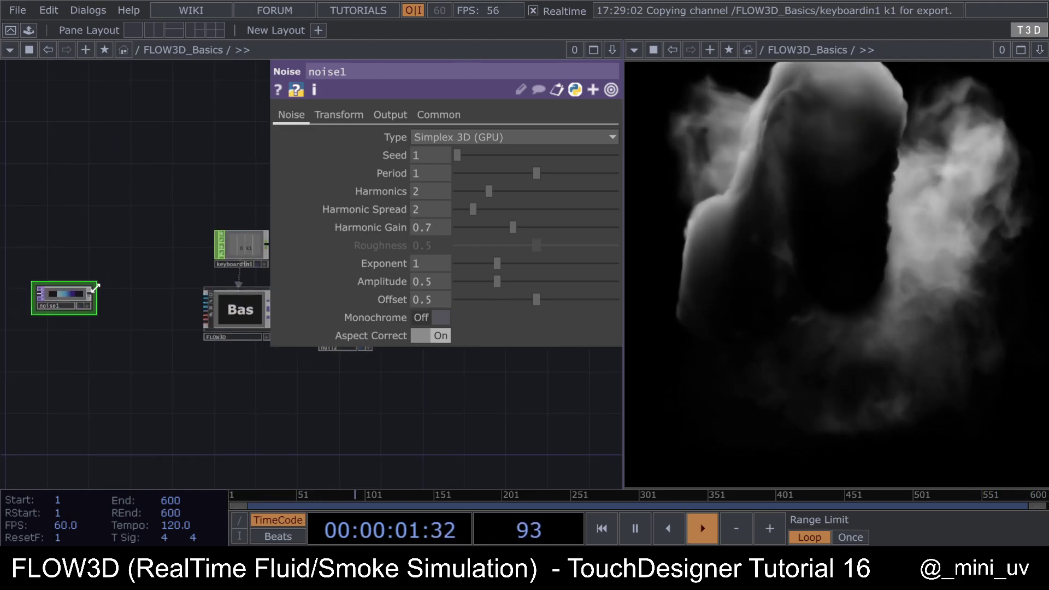
key("ctrl+z")
left_click_drag(92, 294, 195, 298)
key("h")
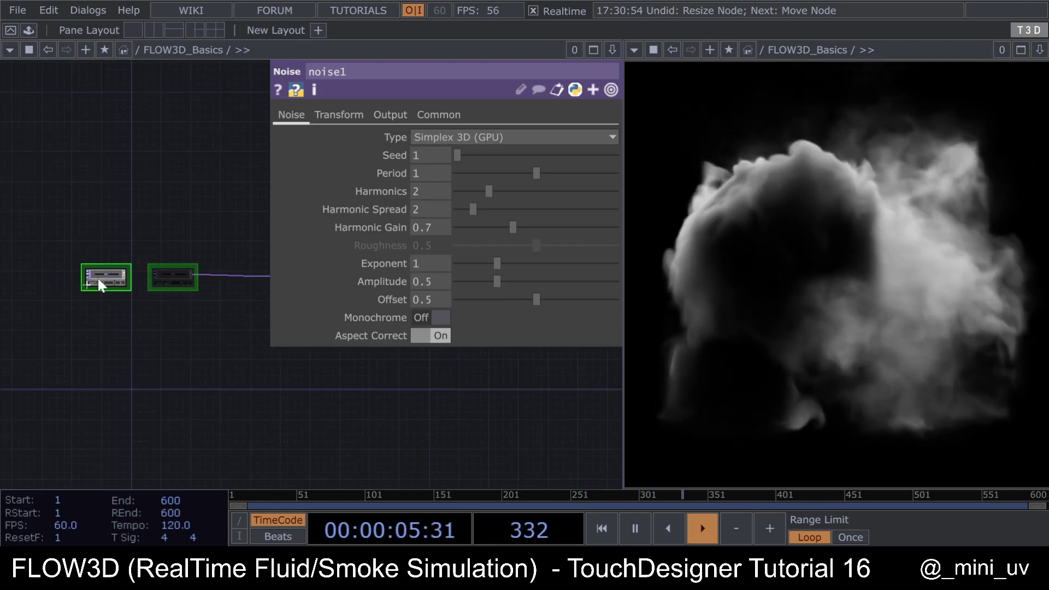
Step: Insert a Limit TOP on the wire between the Noise TOP and FLOW3D
right_click(134, 273)
left_click(170, 249)
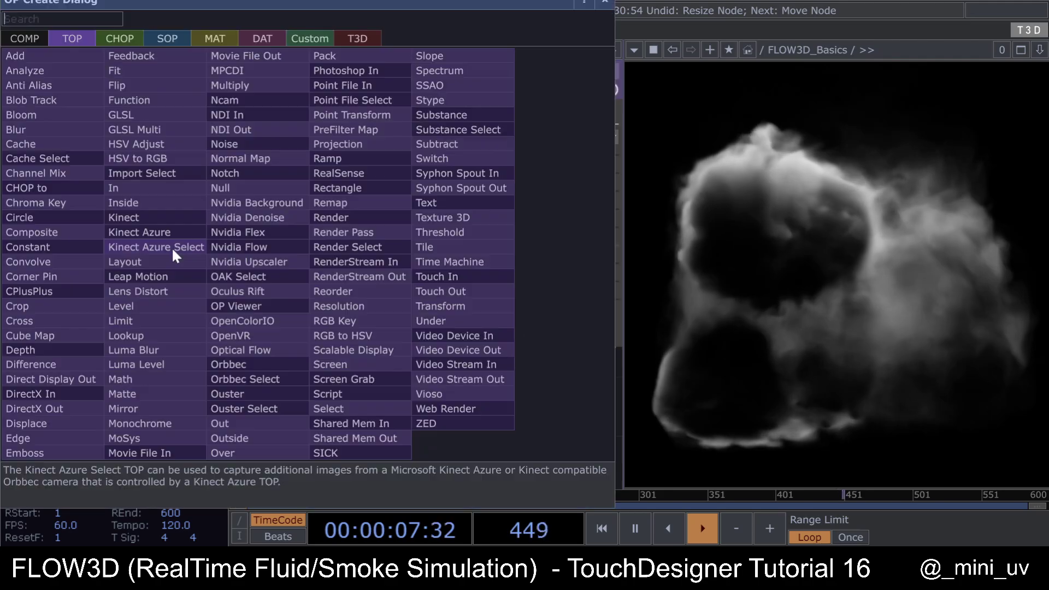
type("li")
left_click(153, 318)
left_click(192, 272)
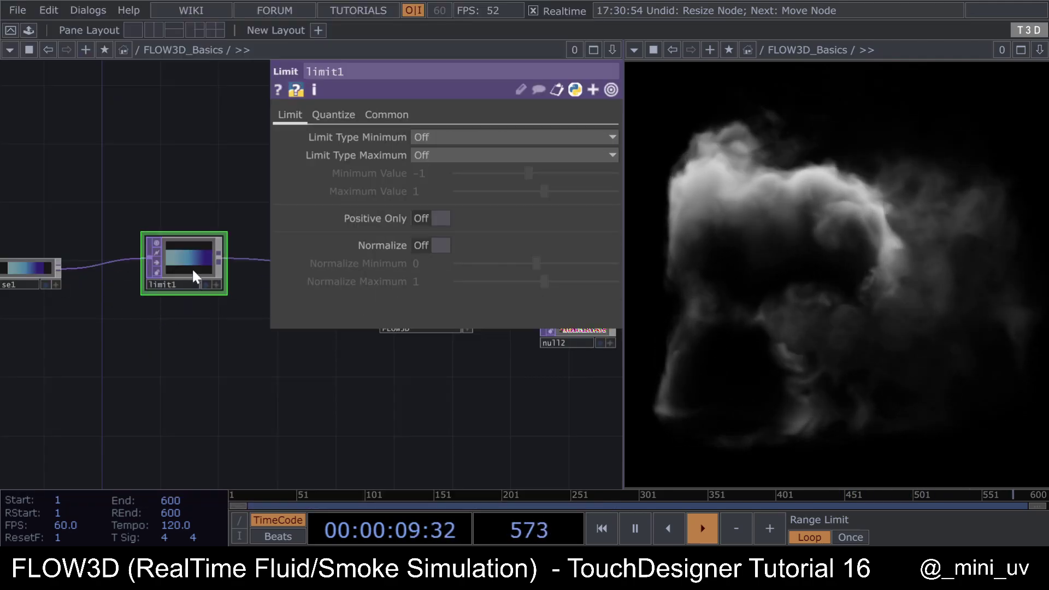
Step: Set the Limit TOP's minimum value to 0 and both its minimum and maximum limit types to Zig Zag
left_click(436, 156)
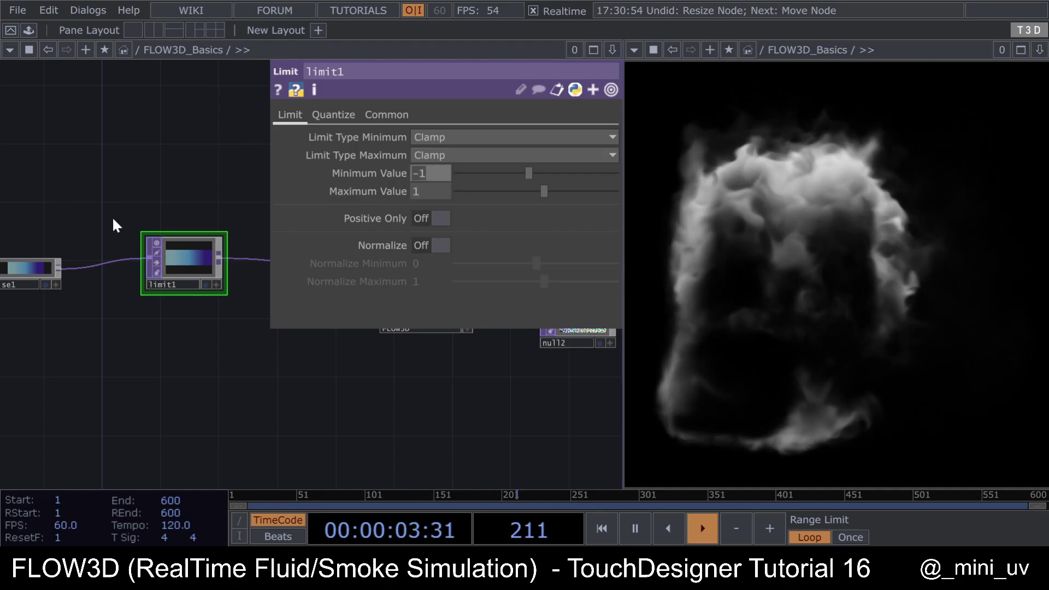
left_click(462, 137)
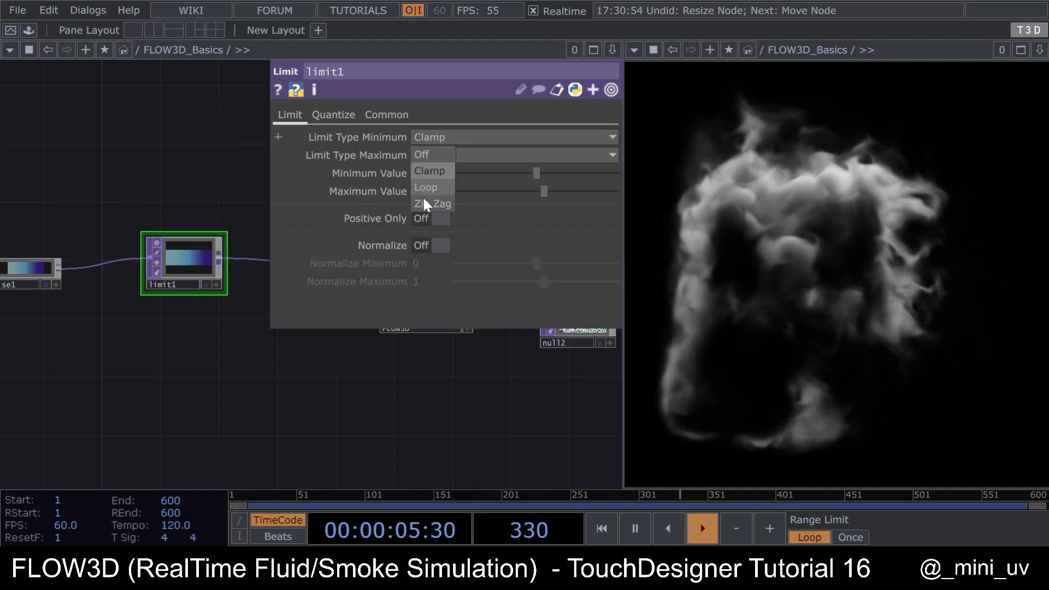
left_click(426, 203)
left_click(452, 154)
Step: Change noise1's type to Simplex 4D (GPU) and animate its Translate 4D with the expression absTime.seconds*0.25
left_click_drag(106, 235, 148, 230)
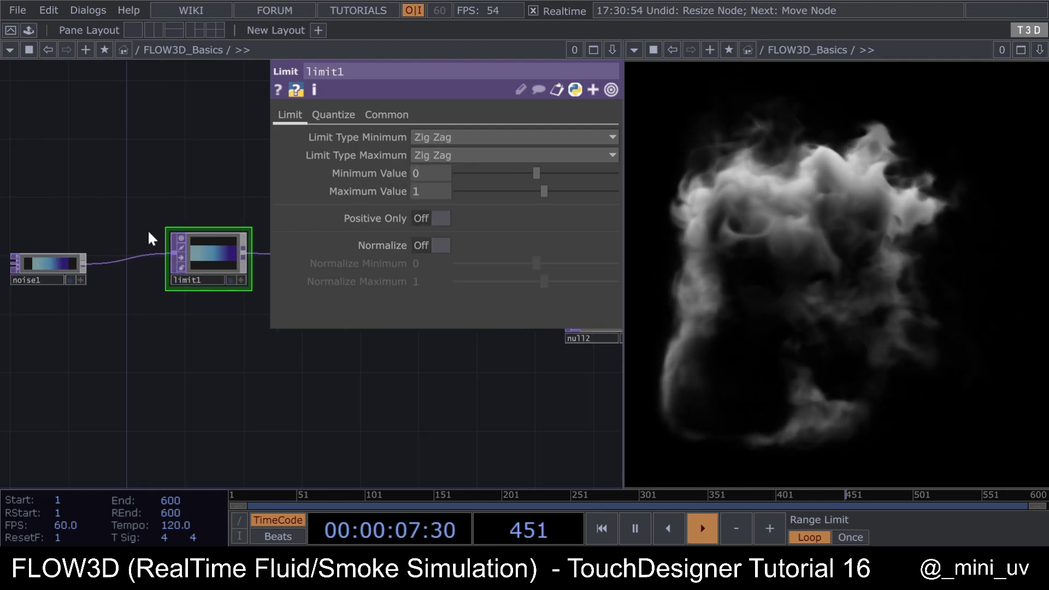
left_click(104, 253)
left_click(458, 138)
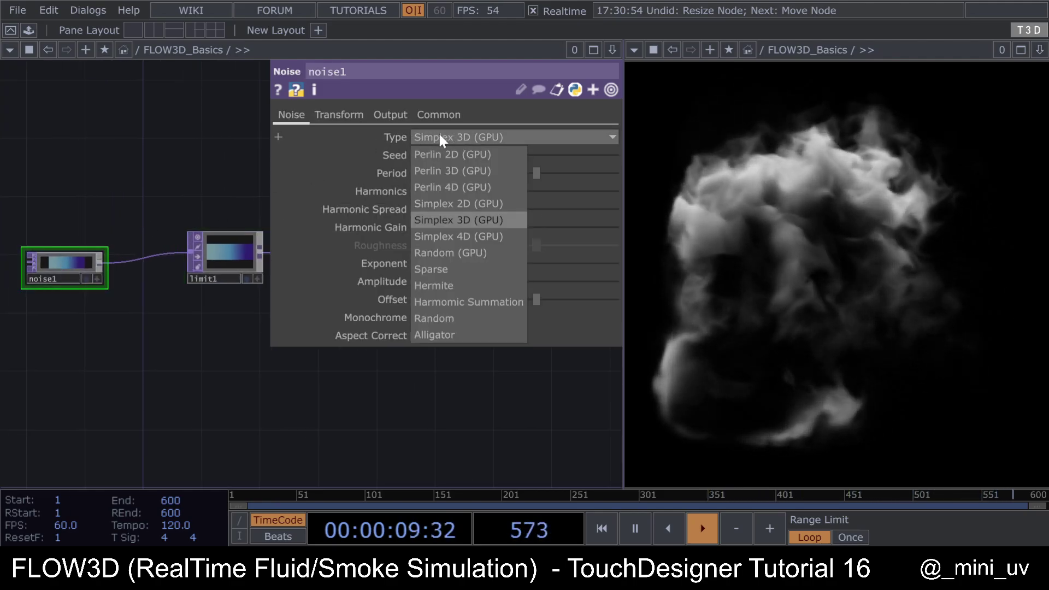
left_click(481, 237)
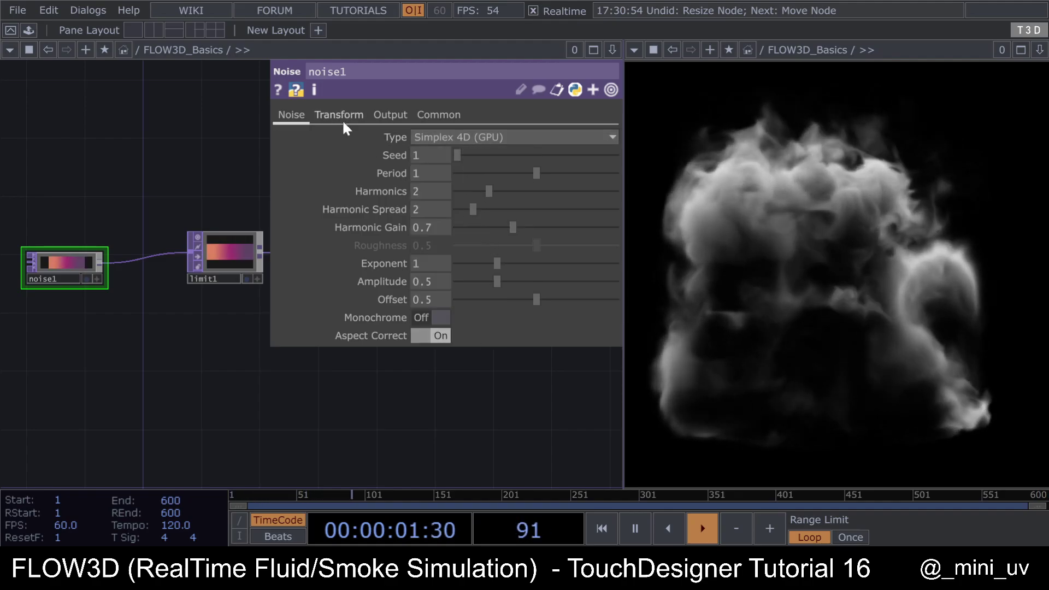
left_click(342, 116)
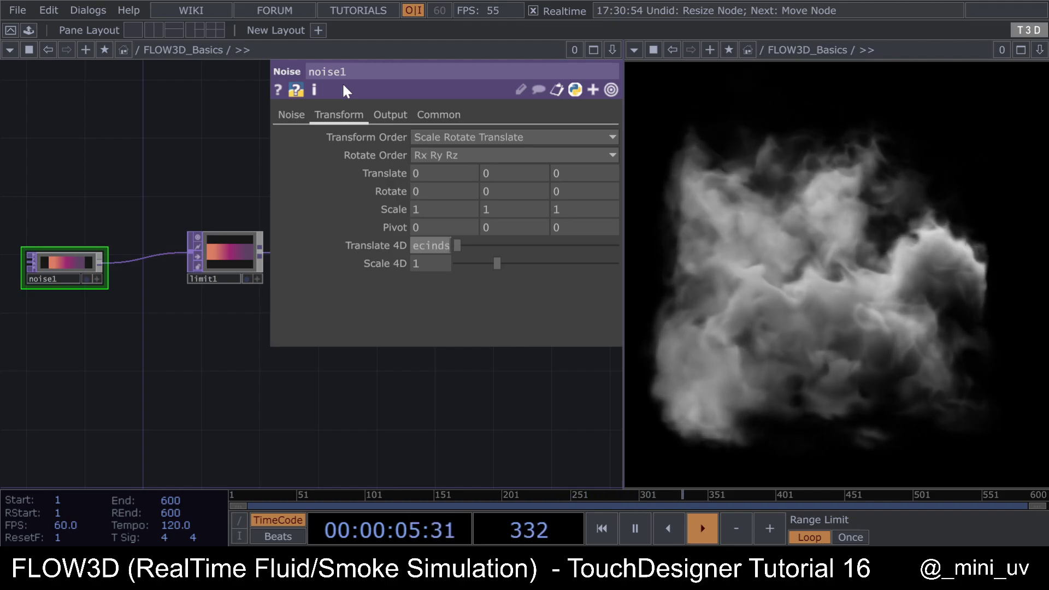
key("Return")
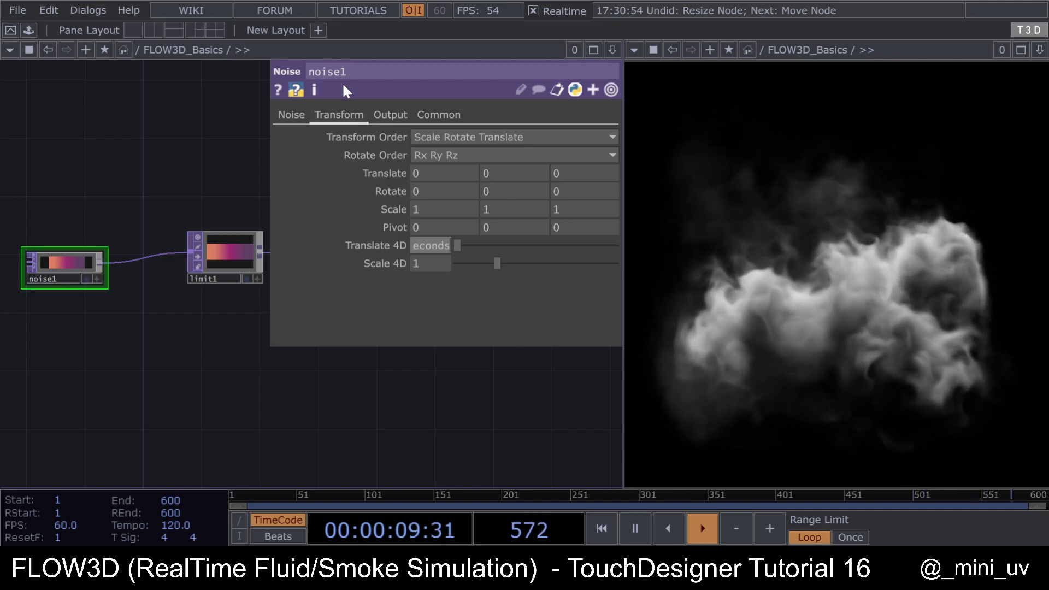
key("Return")
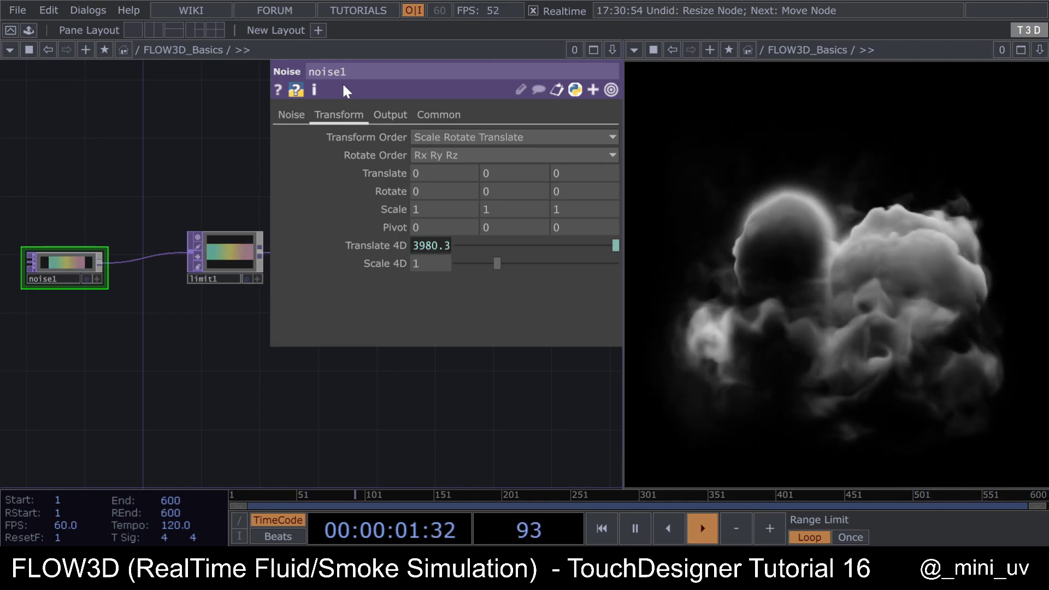
Step: Set FLOW3D's Inject Unifrom Scale to 0.002
scroll(181, 312, "down", 3)
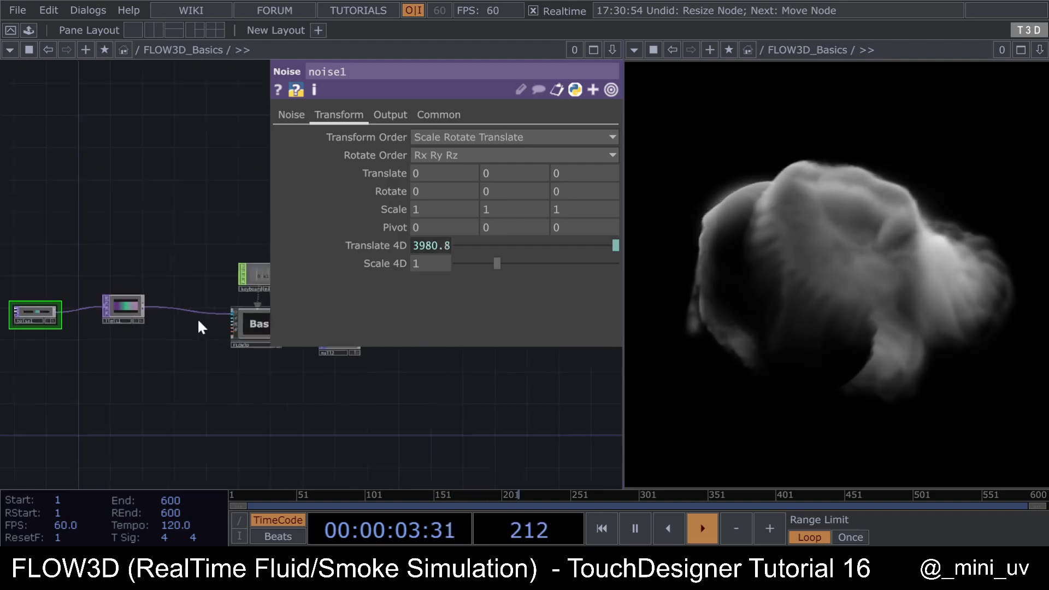
scroll(240, 339, "up", 3)
left_click(241, 331)
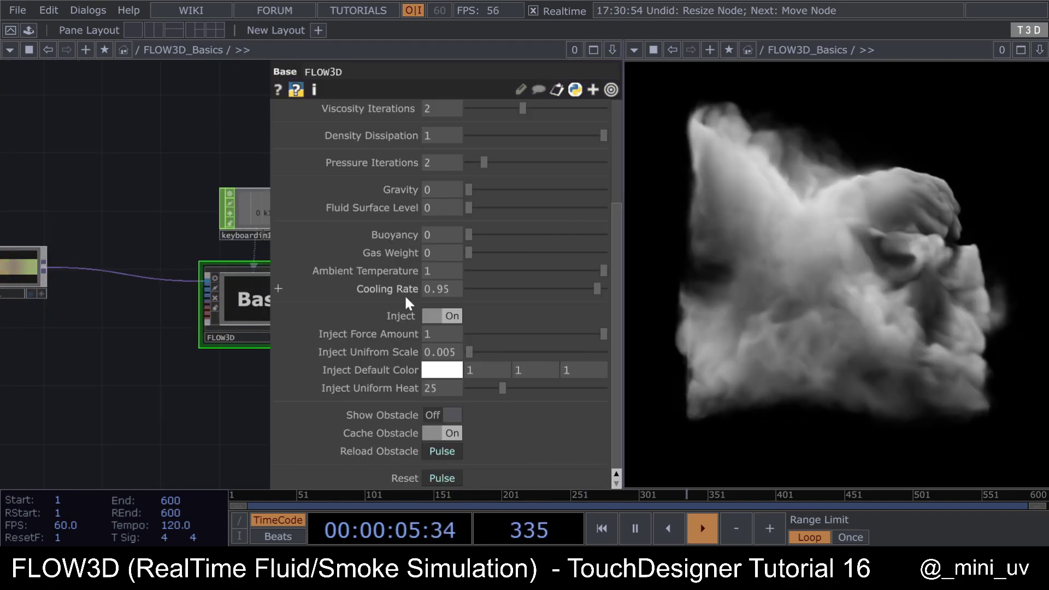
left_click(457, 353)
type("0.002")
key("Return")
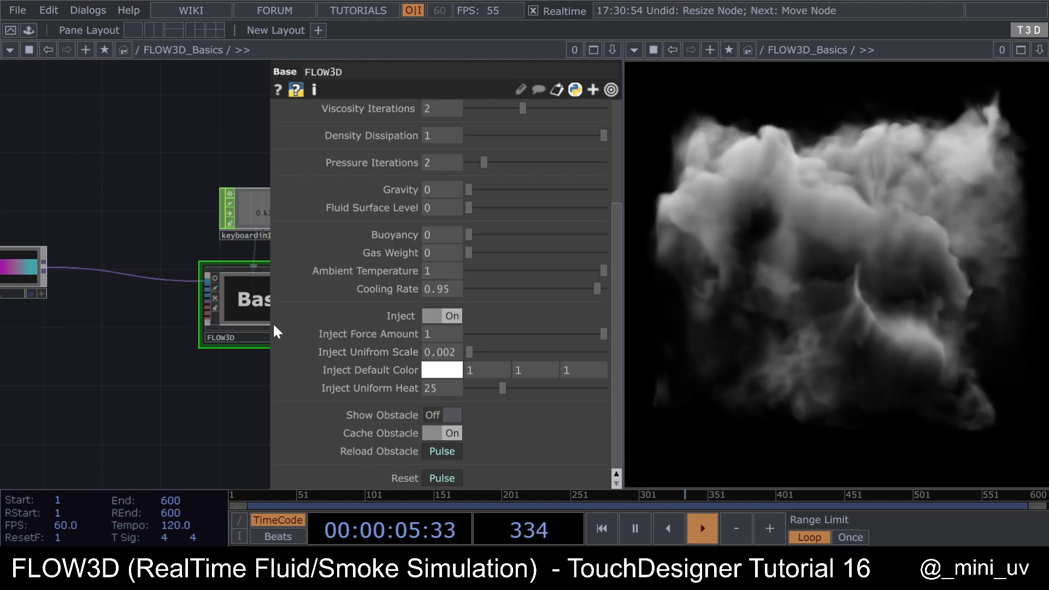
Step: Check FLOW3D's Inject Color input, then duplicate noise1 and place the copy below the existing chain
scroll(197, 289, "up", 2)
scroll(200, 290, "up", 1)
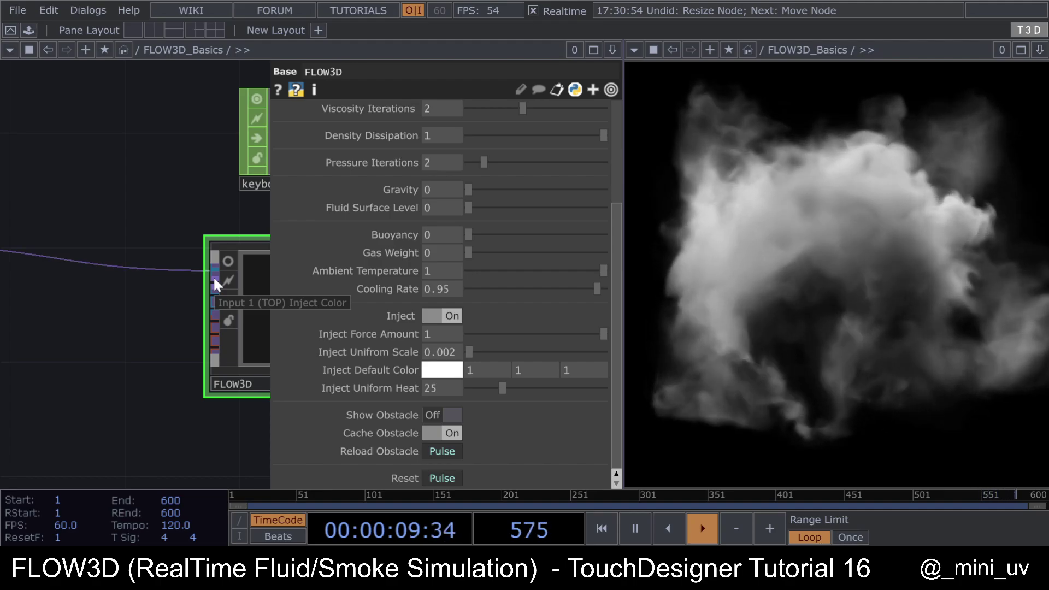
scroll(213, 276, "down", 1)
scroll(213, 276, "down", 2)
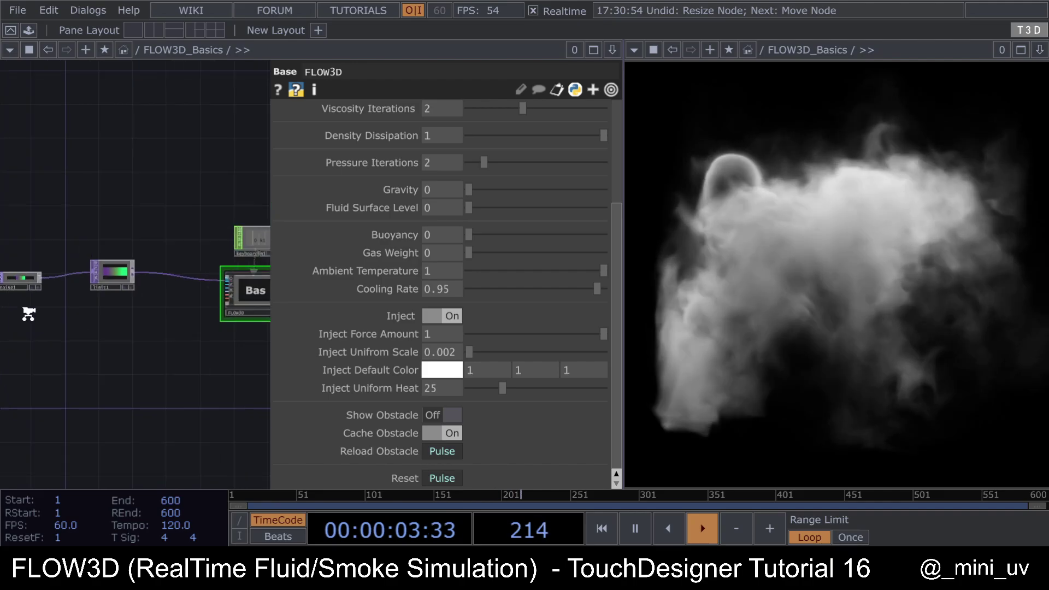
left_click_drag(28, 309, 137, 310)
left_click(28, 285)
key("ctrl+c")
key("ctrl+v")
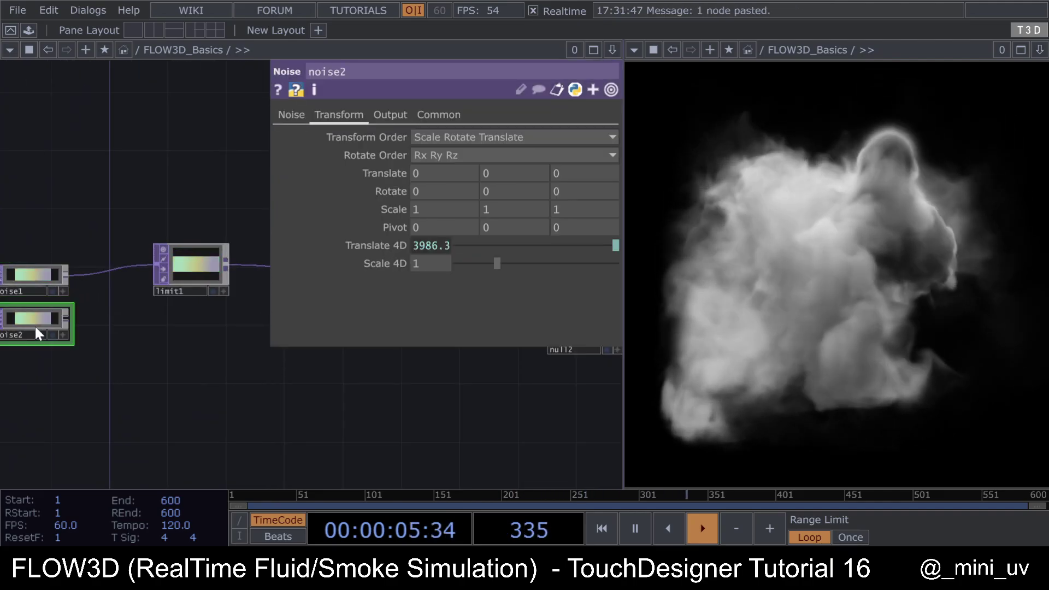
left_click_drag(34, 325, 109, 352)
left_click_drag(161, 312, 184, 310)
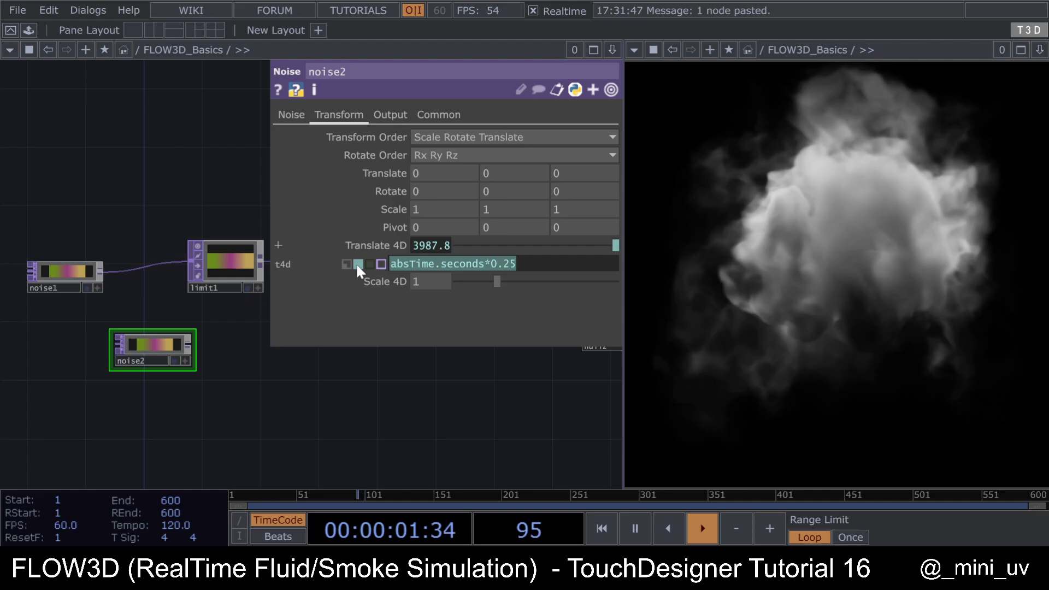
Step: Switch the copied noise's Translate 4D to constant 0 and connect the copy to FLOW3D's Inject Color input
left_click(347, 265)
left_click_drag(139, 234, 122, 242)
scroll(159, 387, "down", 2)
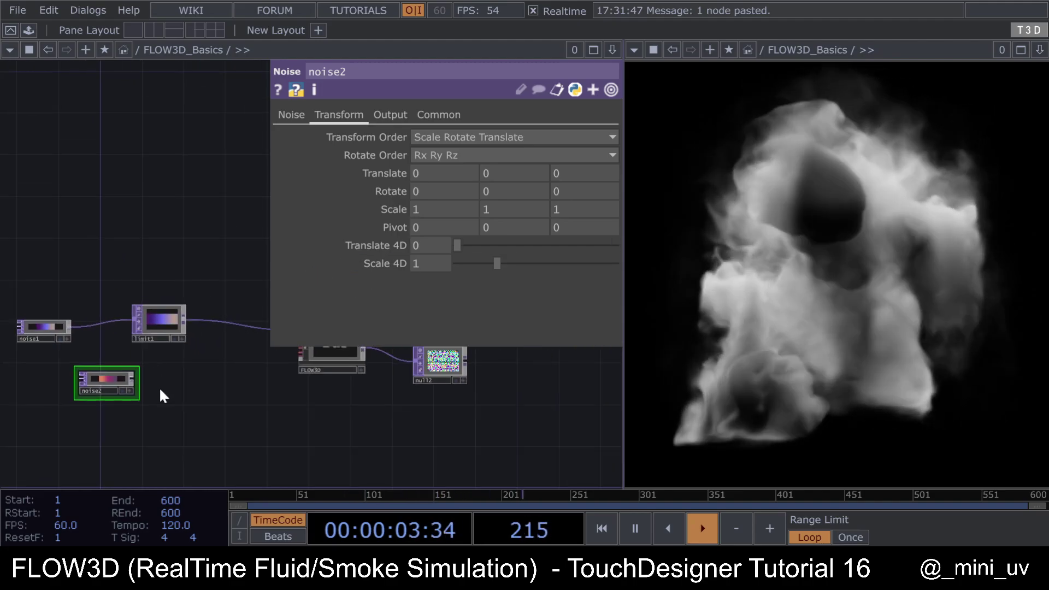
left_click_drag(159, 387, 77, 408)
scroll(214, 392, "up", 4)
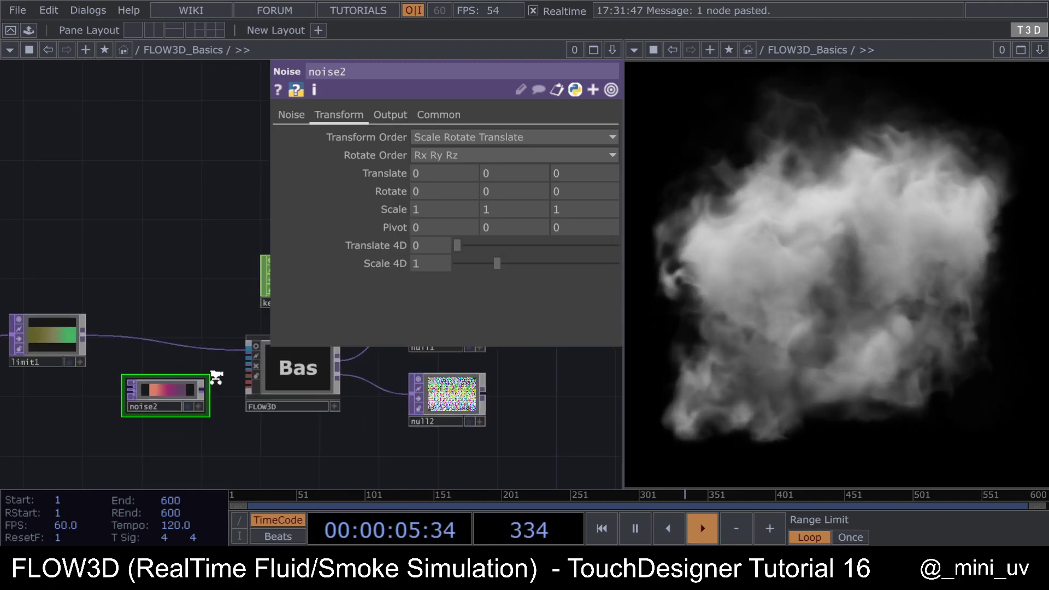
left_click_drag(203, 394, 259, 349)
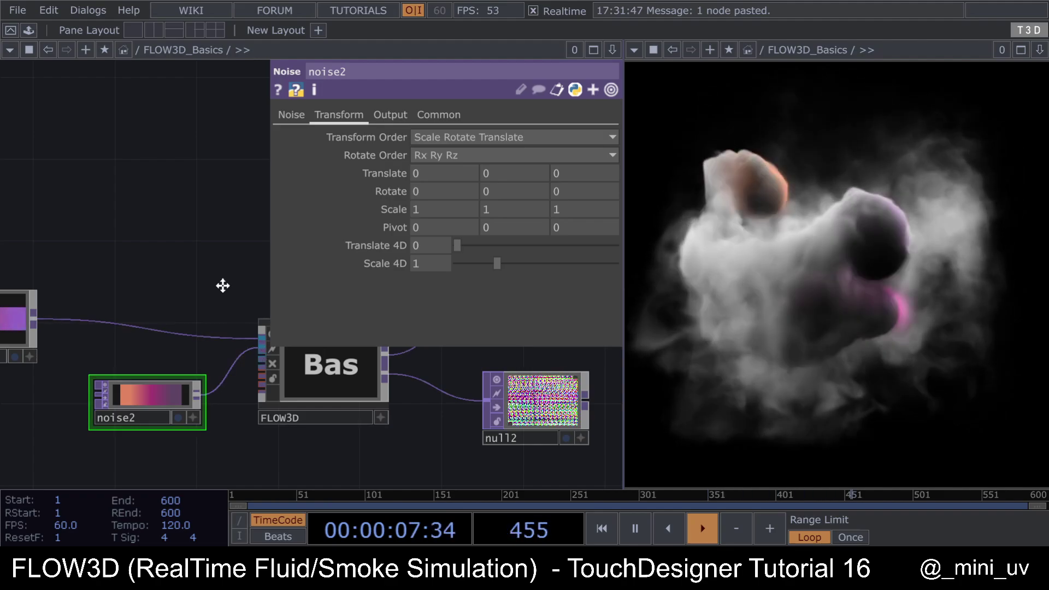
left_click_drag(222, 283, 197, 277)
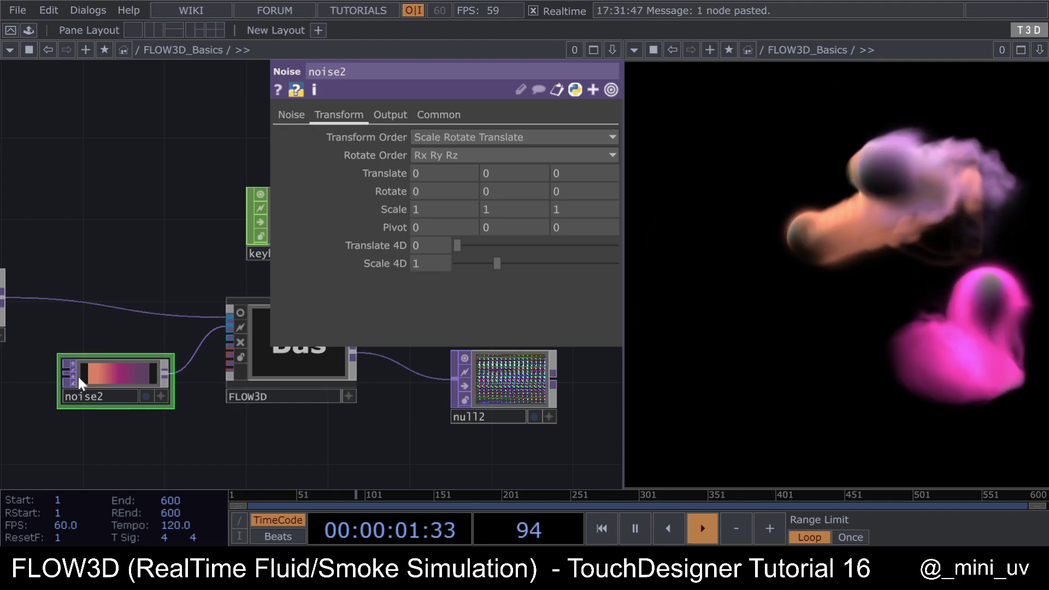
Step: Try different seeds for the color noise and settle on a Seed of 7046
left_click(290, 115)
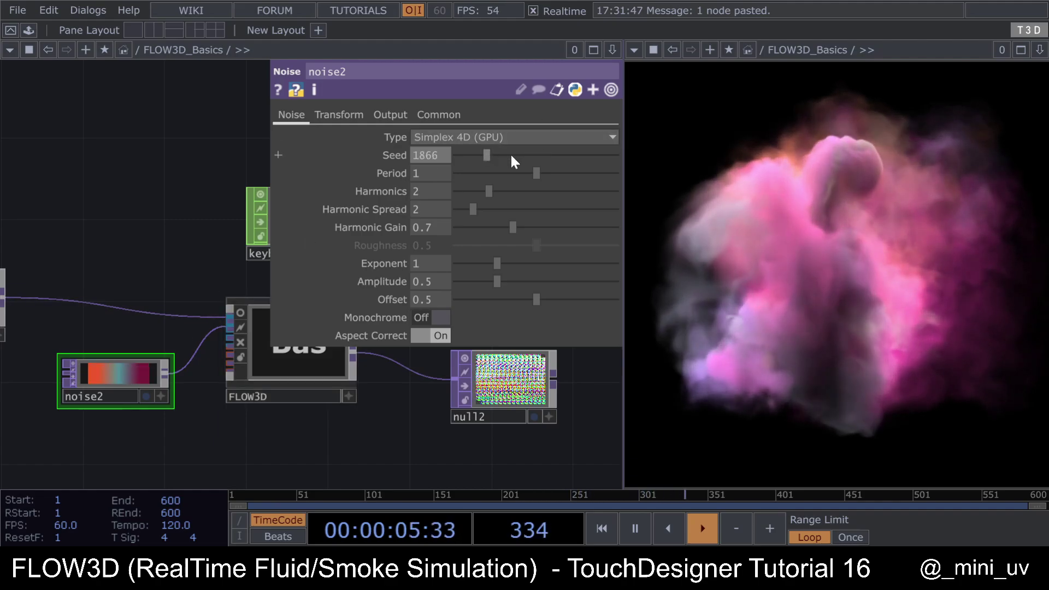
left_click(569, 154)
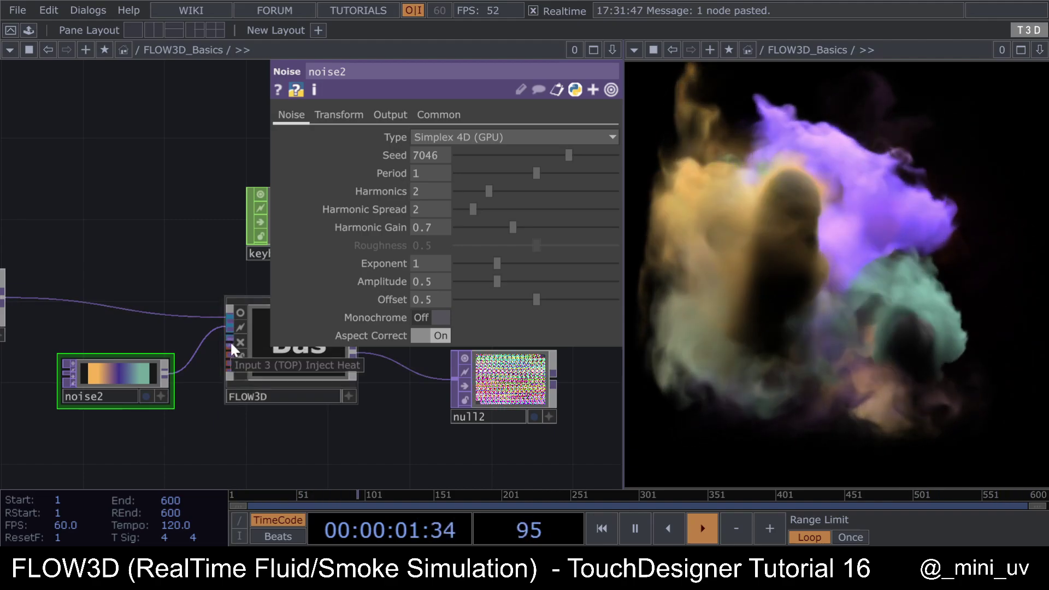
scroll(133, 270, "down", 3)
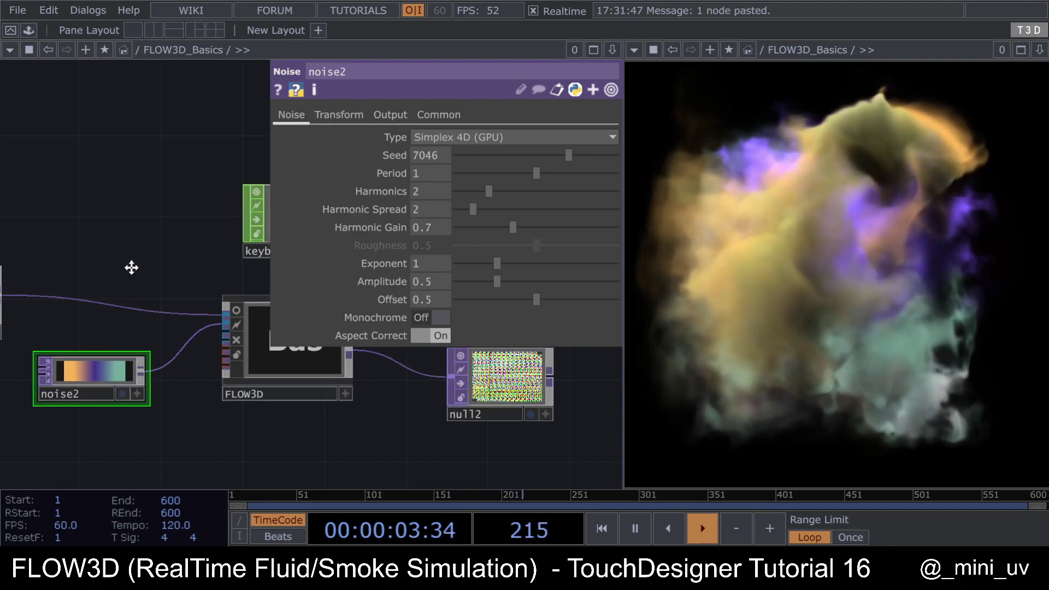
Step: Disconnect noise2 from FLOW3D's Inject Color input, move noise2 up out of the chain, and restart the simulation
left_click(178, 304)
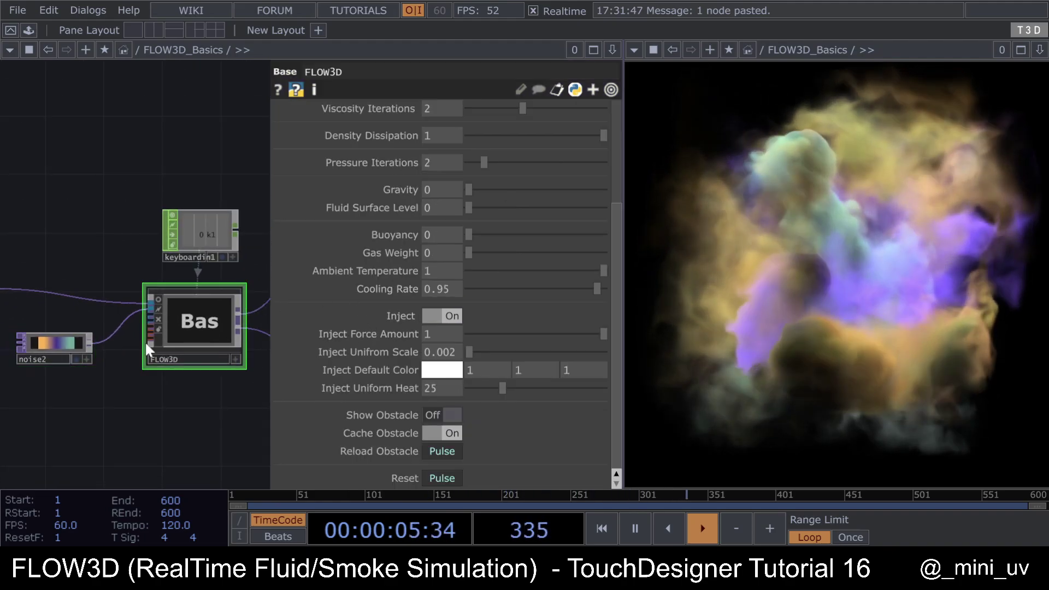
right_click(92, 300)
left_click(127, 352)
right_click(111, 335)
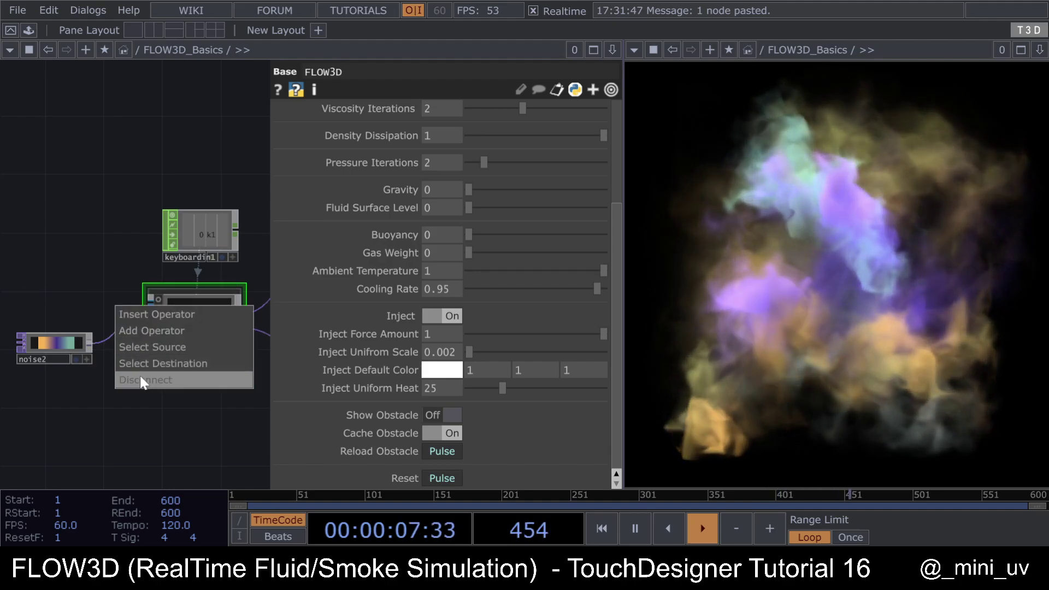
left_click(140, 380)
left_click_drag(72, 312, 119, 301)
left_click_drag(99, 332, 83, 229)
key("1")
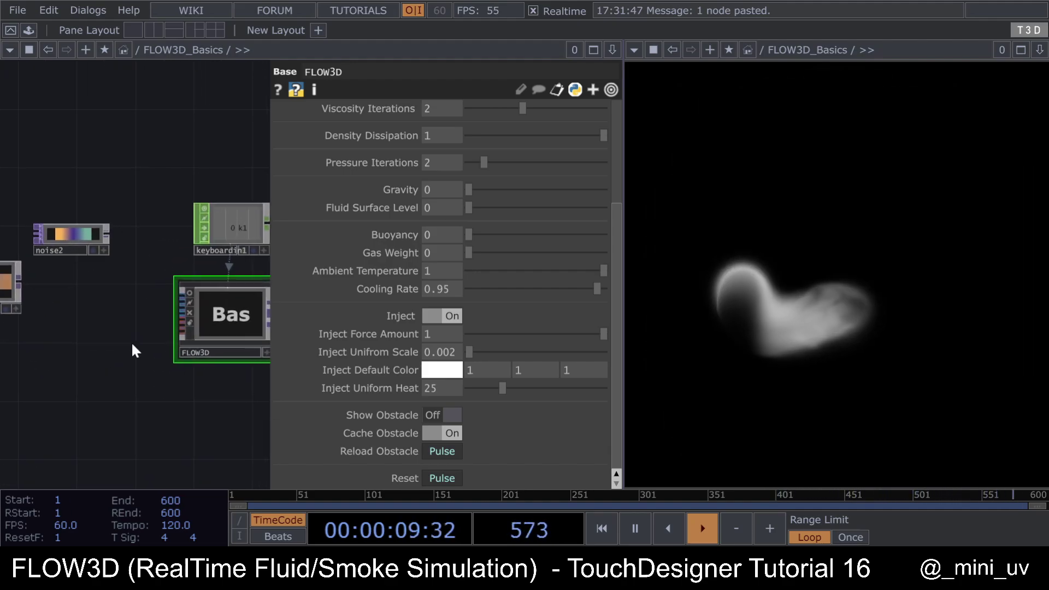
Step: Raise FLOW3D's Velocity Dissipation to 1
scroll(481, 240, "up", 5)
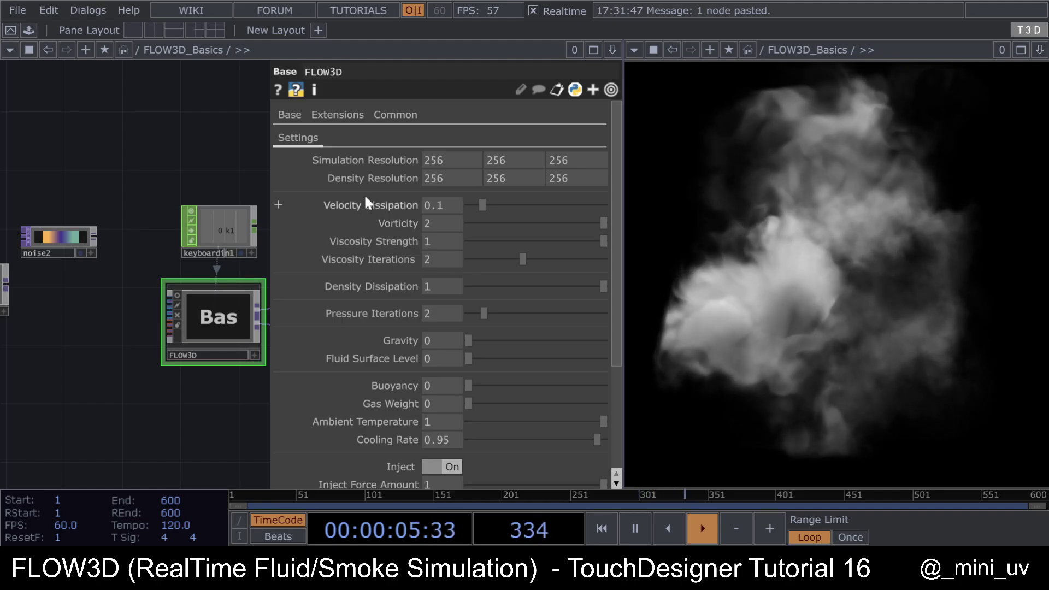
left_click_drag(219, 174, 150, 164)
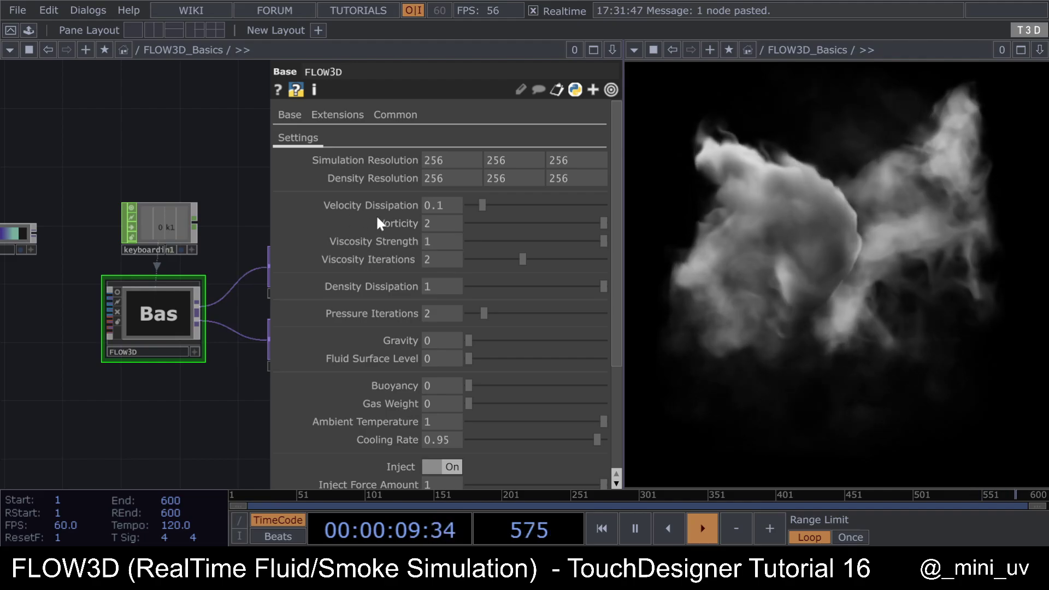
left_click_drag(484, 205, 487, 205)
left_click(604, 205)
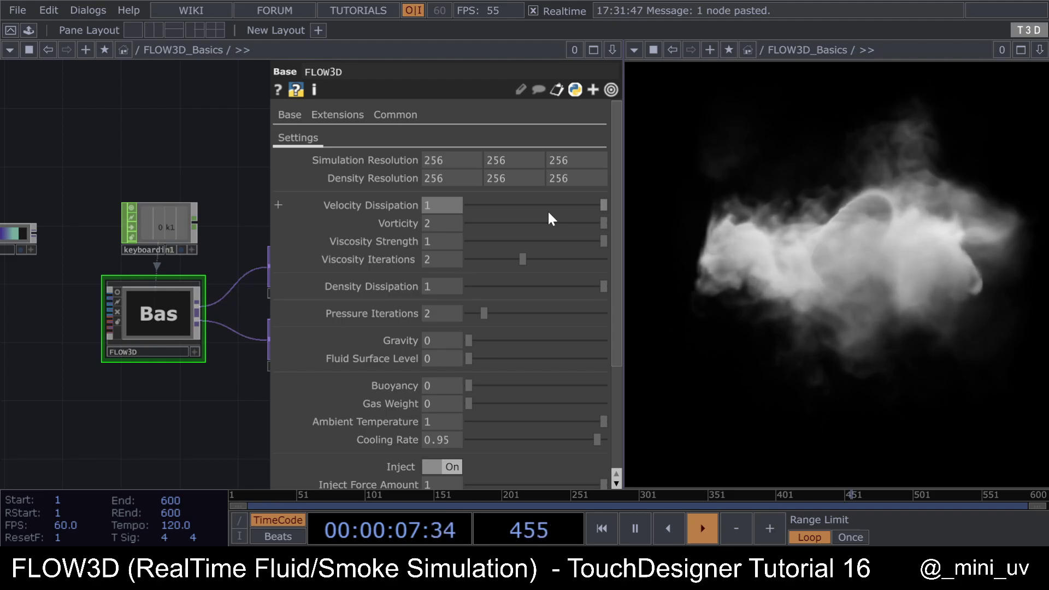
Step: Try a Velocity Dissipation of 5 on FLOW3D and undo that change
left_click(449, 205)
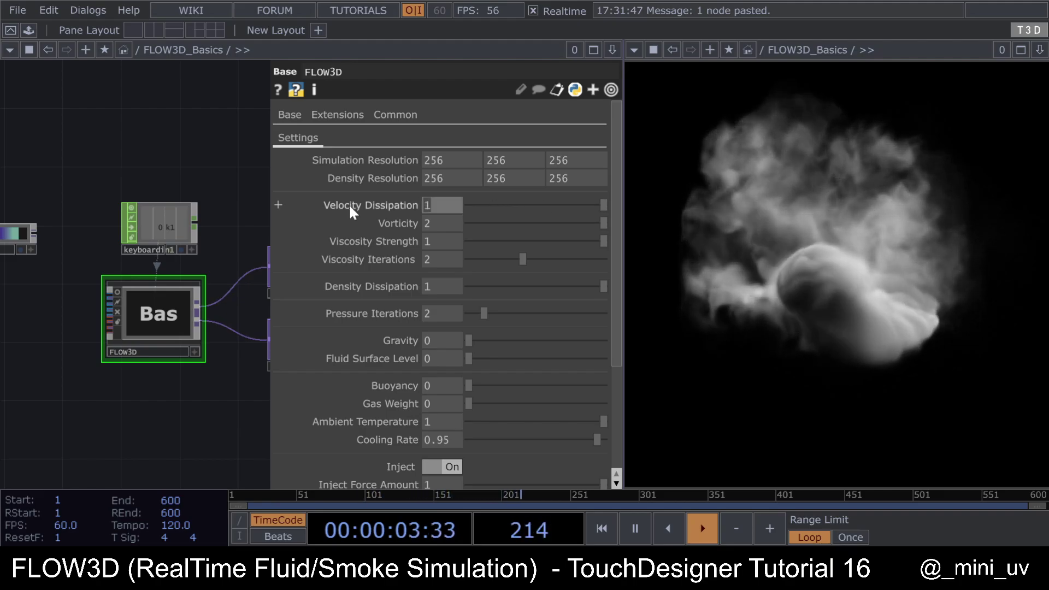
type("5")
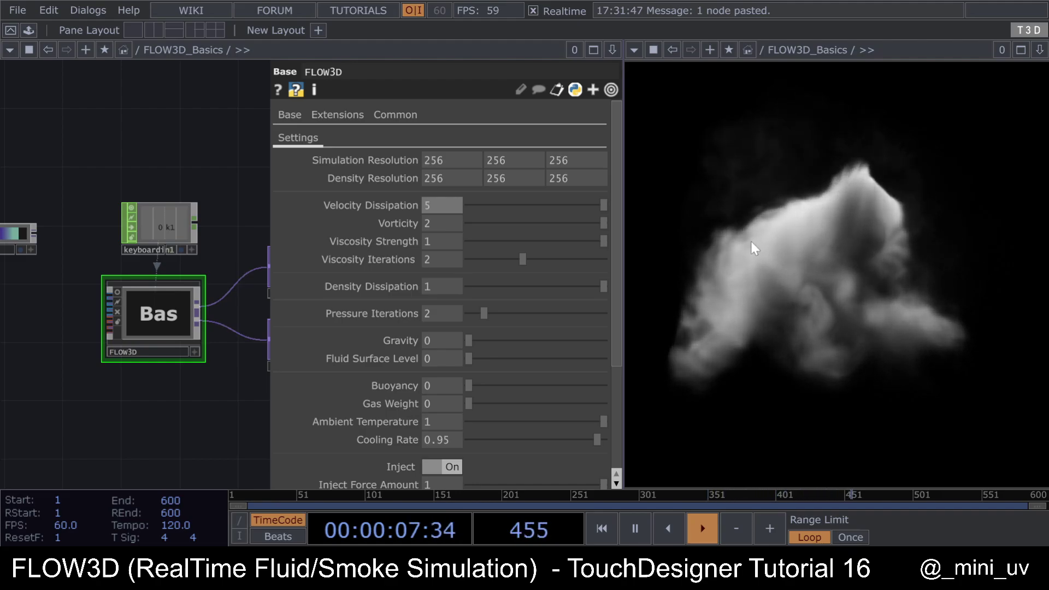
key("ctrl+z")
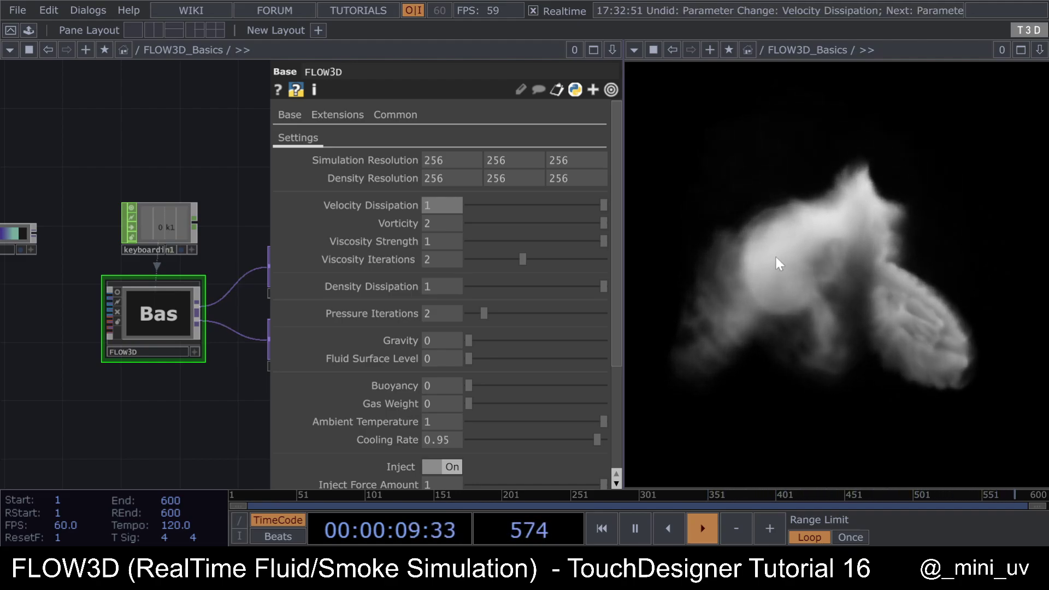
Step: Try FLOW3D's Vorticity at 0.286 and at 1, and return it to 2
left_click_drag(549, 228, 509, 226)
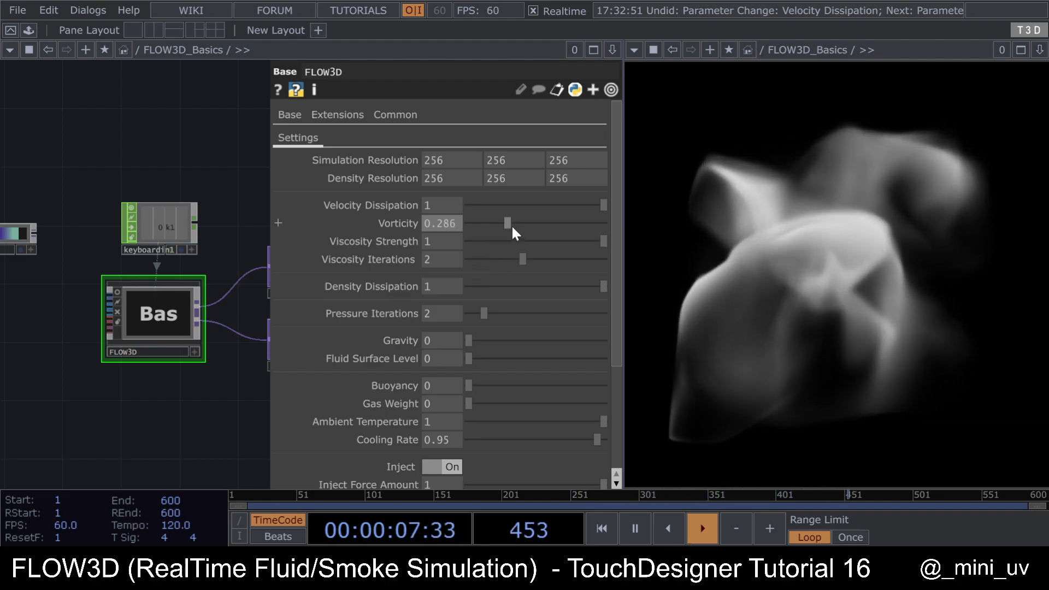
left_click_drag(509, 225, 677, 235)
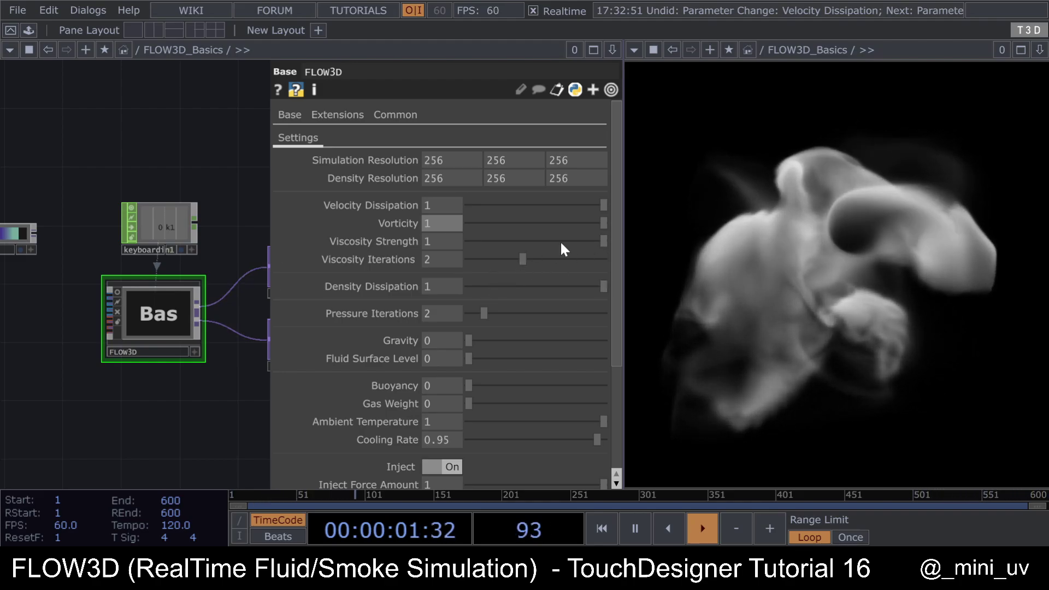
left_click(424, 223)
type("2")
key("Return")
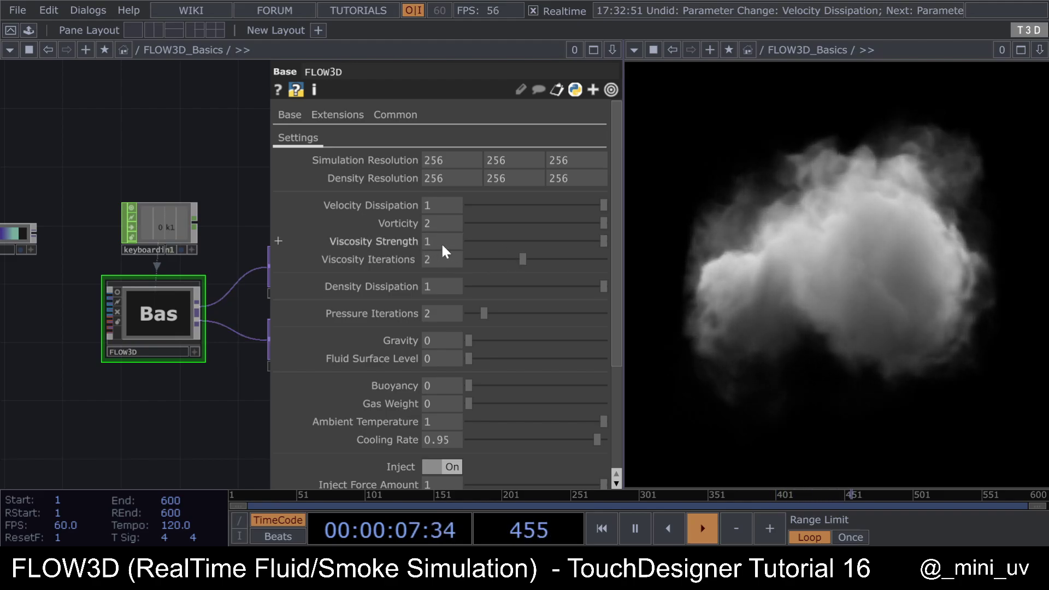
Step: Try a Viscosity Strength of 0.28 and Viscosity Iterations of 1, and return them to 1 and 2 respectively
left_click_drag(562, 240, 507, 237)
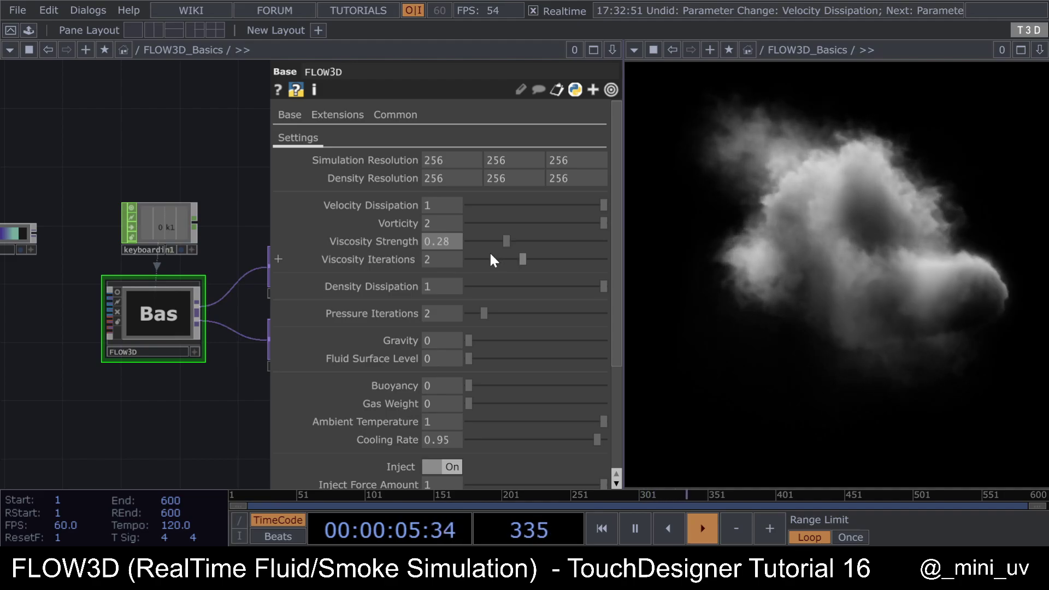
left_click_drag(523, 259, 509, 260)
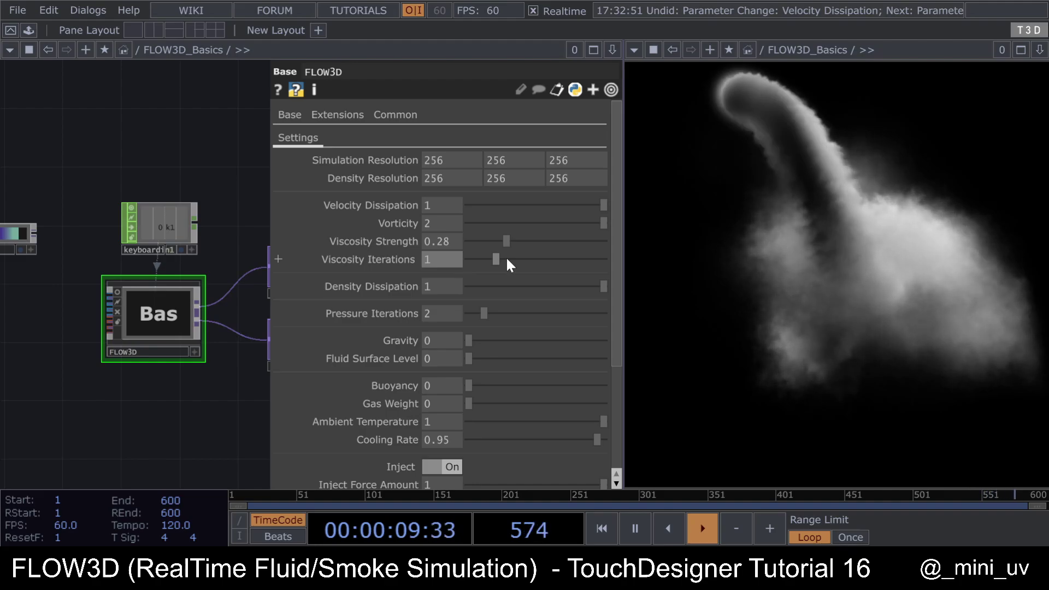
left_click_drag(513, 239, 606, 240)
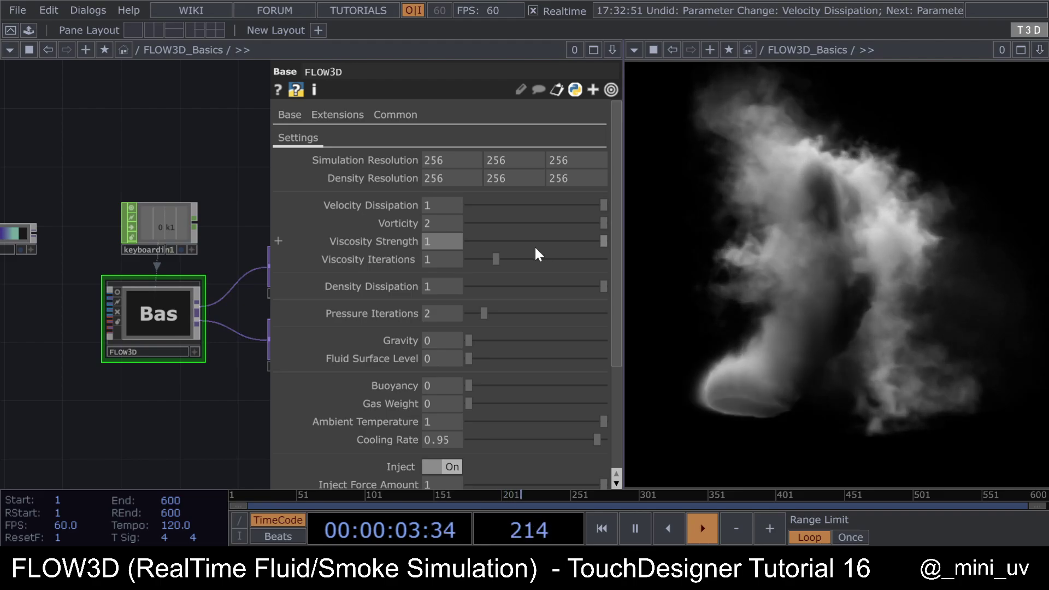
left_click_drag(503, 257, 518, 257)
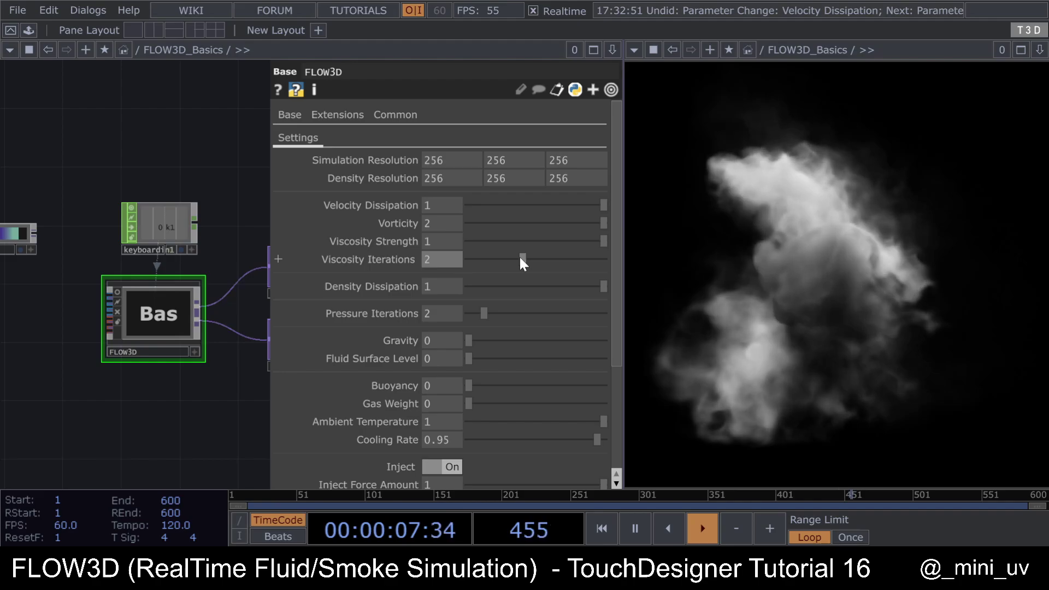
Step: Lower Viscosity Iterations and Vorticity to 1, and set FLOW3D's Inject Unifrom Scale to 0.003
left_click_drag(523, 258, 497, 258)
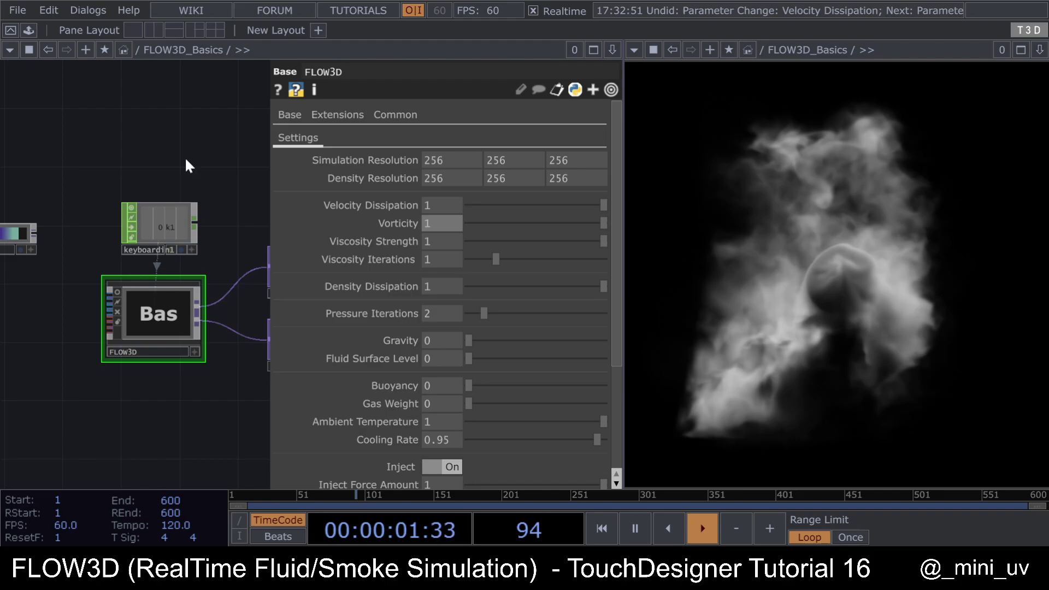
key("r")
scroll(497, 447, "down", 3)
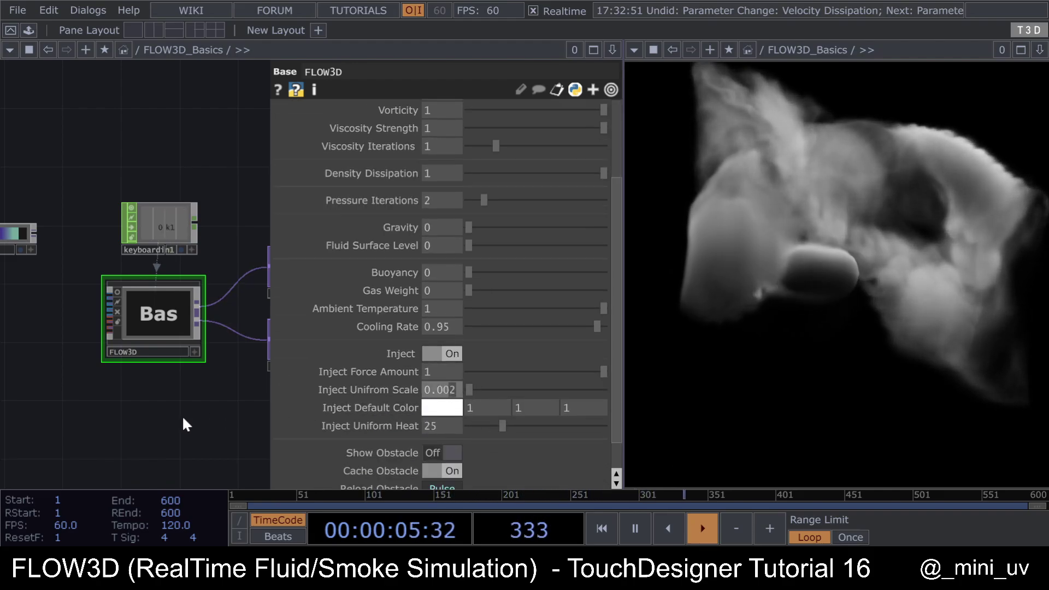
Step: Try a Density Dissipation of 0.1 on FLOW3D
scroll(474, 251, "up", 3)
scroll(433, 315, "up", 1)
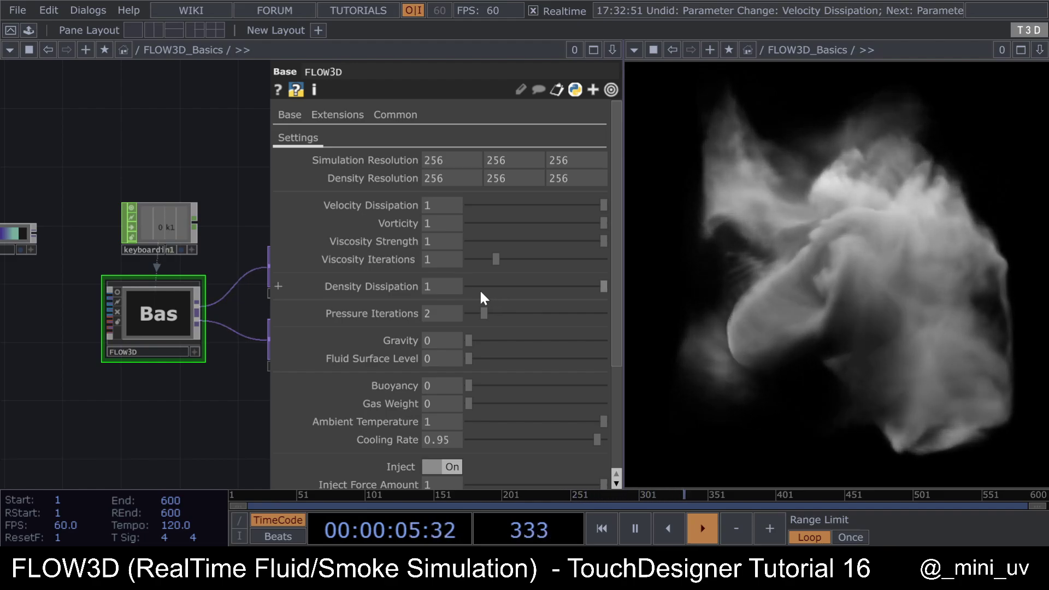
left_click(435, 285)
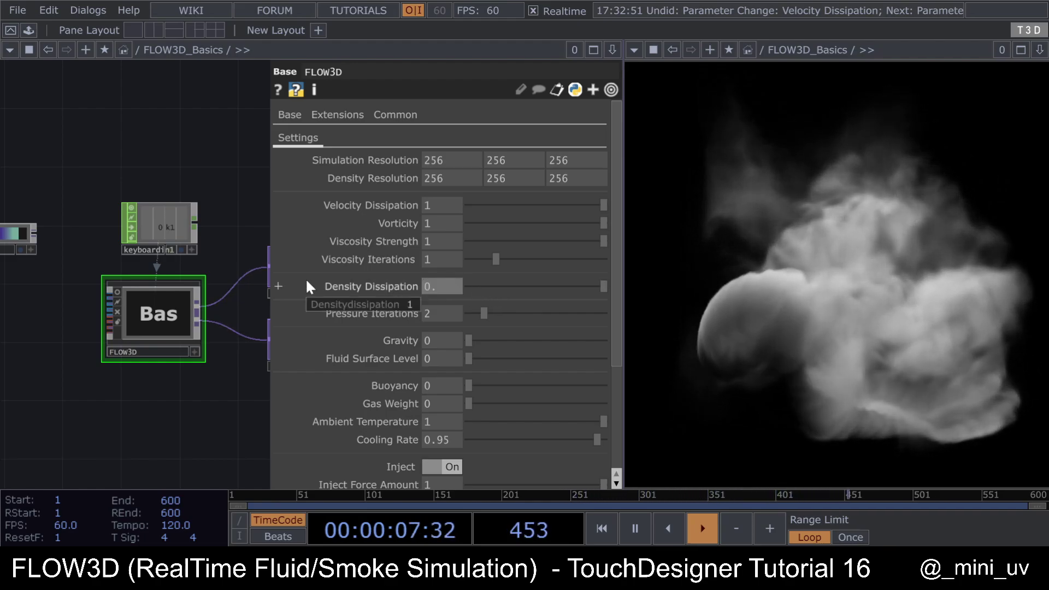
type("0.1")
key("Return")
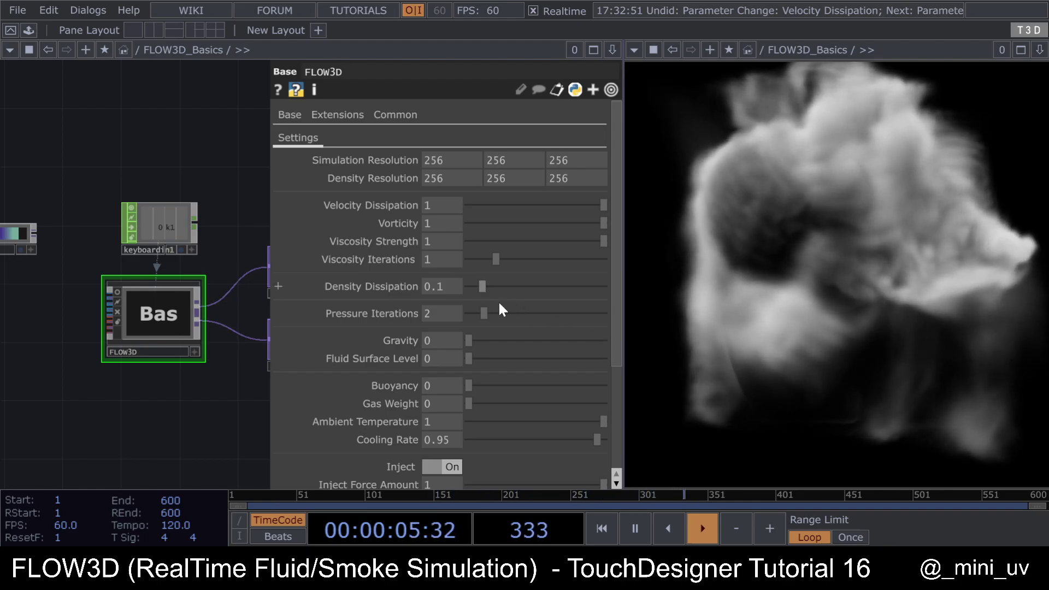
Step: Raise FLOW3D's Density Dissipation to 1 and on to 3 to see the smoke fade faster
scroll(499, 301, "down", 4)
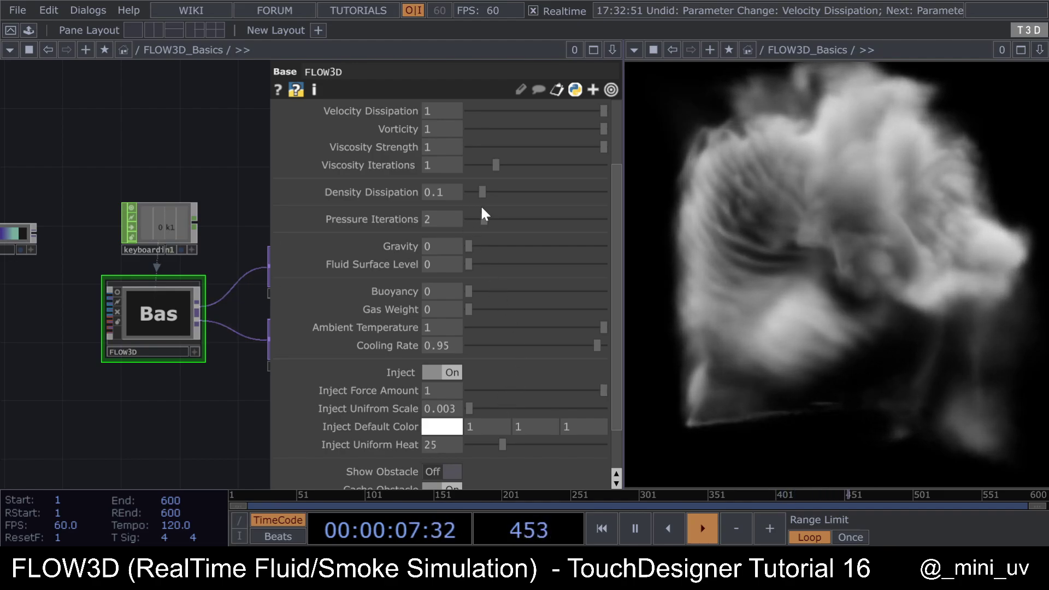
left_click_drag(482, 192, 660, 191)
left_click(441, 192)
type("3")
key("Return")
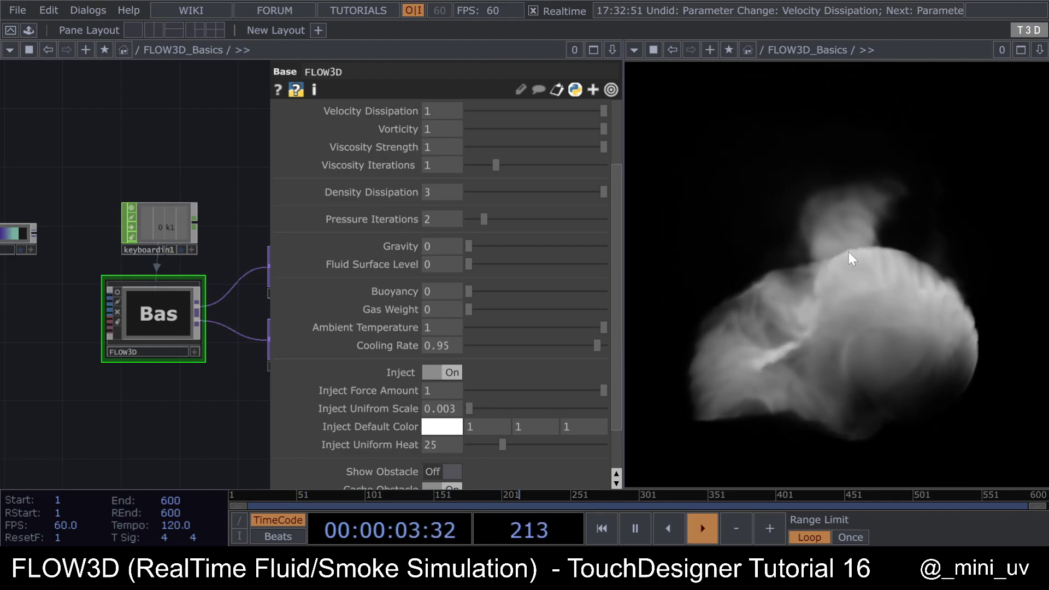
Step: Set both Vorticity and Viscosity Iterations of FLOW3D back to 2
scroll(506, 217, "up", 3)
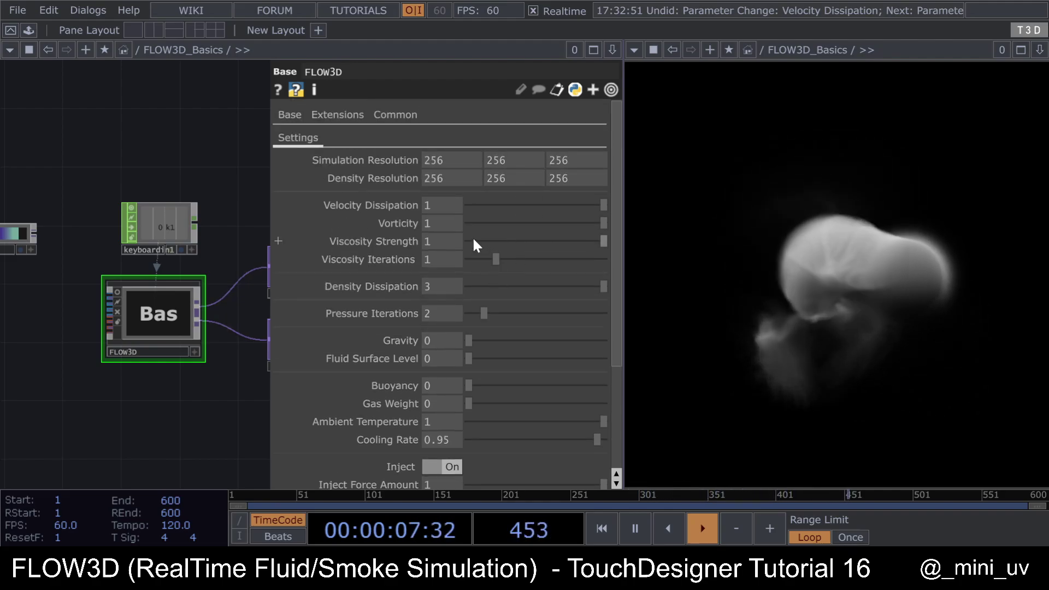
left_click(432, 223)
type("2")
key("Return")
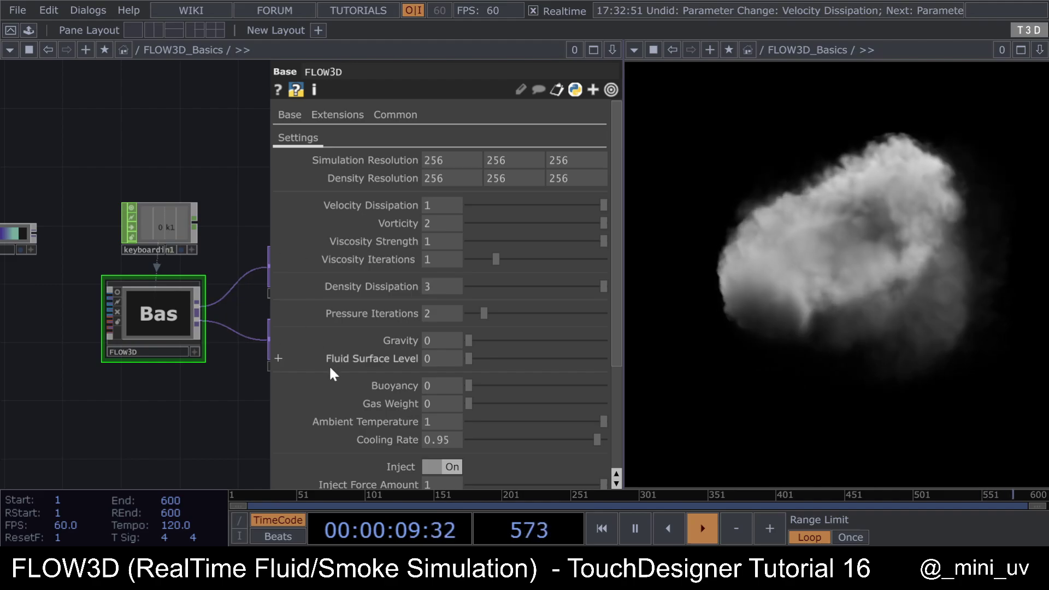
left_click_drag(237, 193, 202, 158)
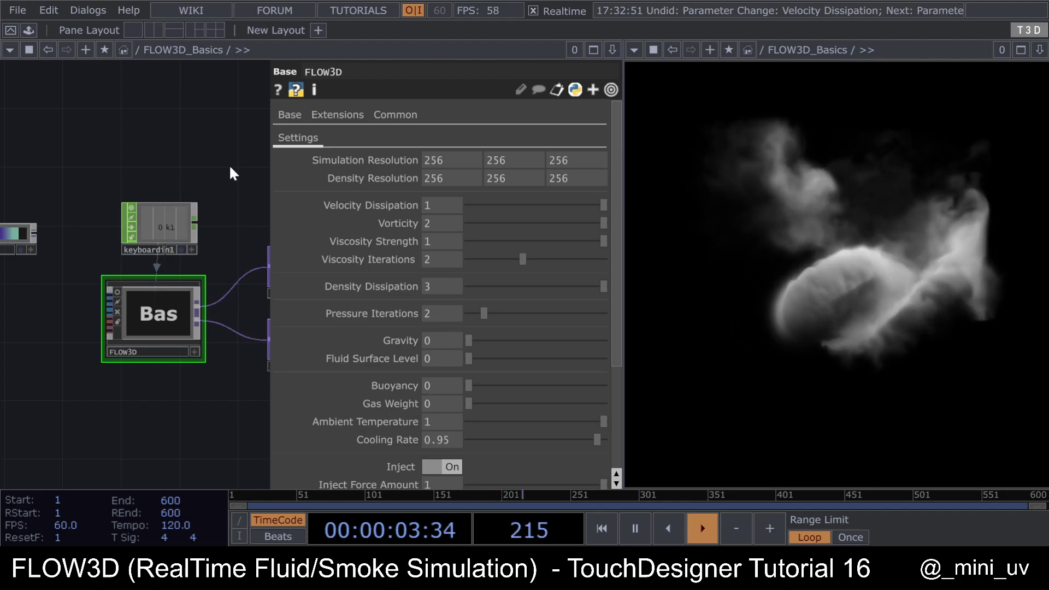
Step: Compare FLOW3D's Pressure Iterations at 5, 6 and 10
scroll(495, 293, "down", 1)
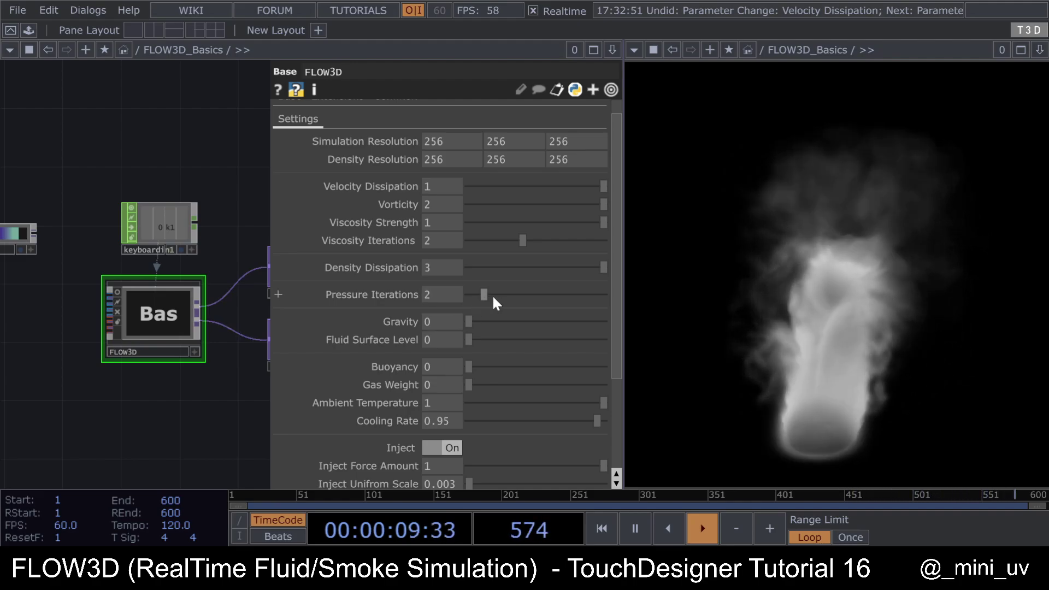
left_click_drag(496, 297, 532, 293)
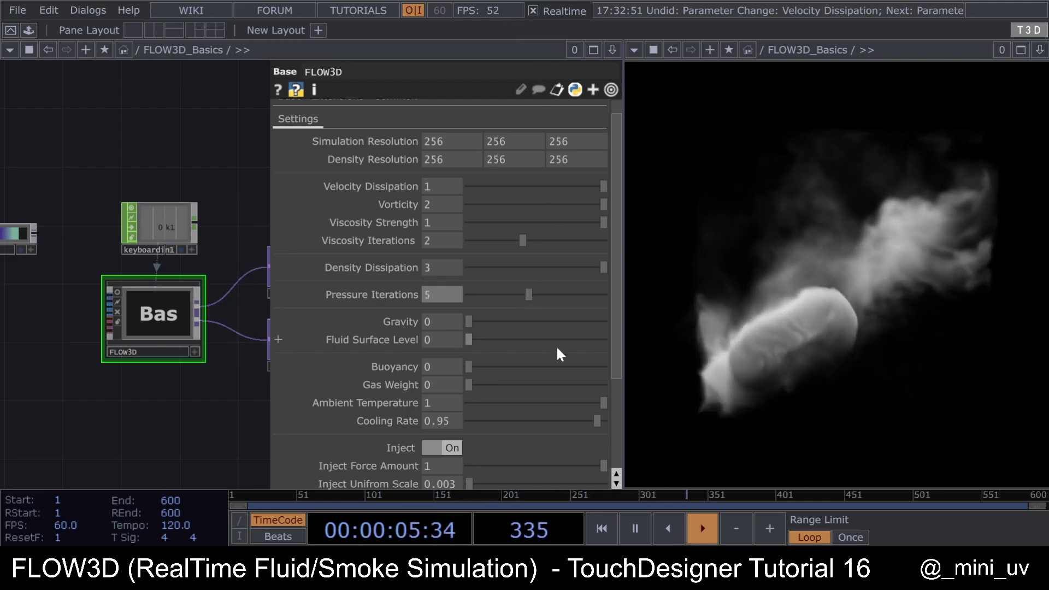
left_click(552, 295)
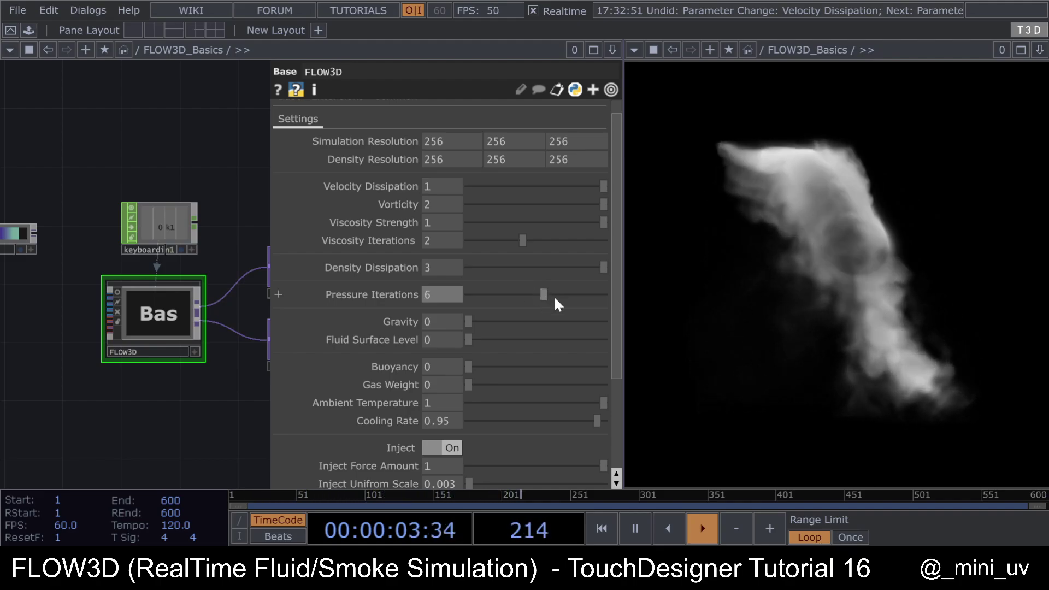
left_click_drag(556, 298, 606, 294)
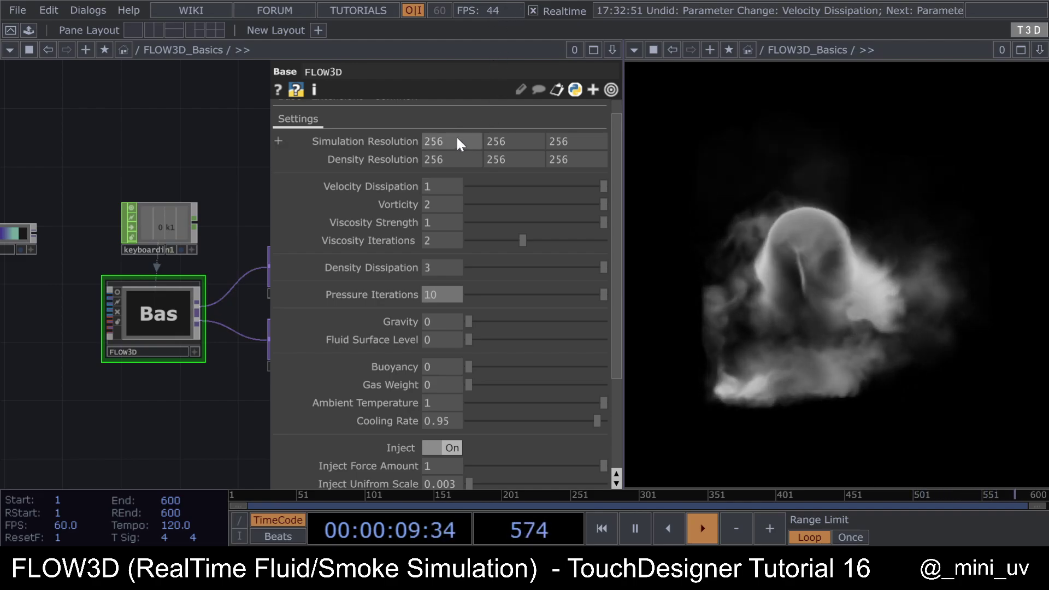
Step: Set FLOW3D's Simulation Resolution to 128 on all three axes
type("128")
key("Tab")
type("12")
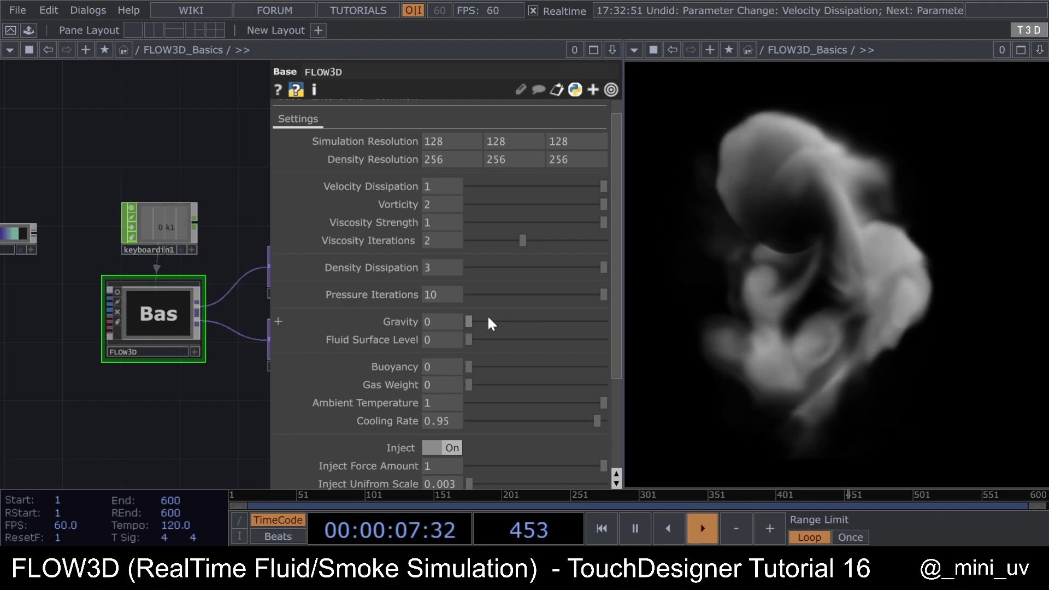
Step: Set Pressure Iterations to 50 and Density Dissipation to 0.055, restarting the simulation after each change
left_click_drag(436, 295, 330, 296)
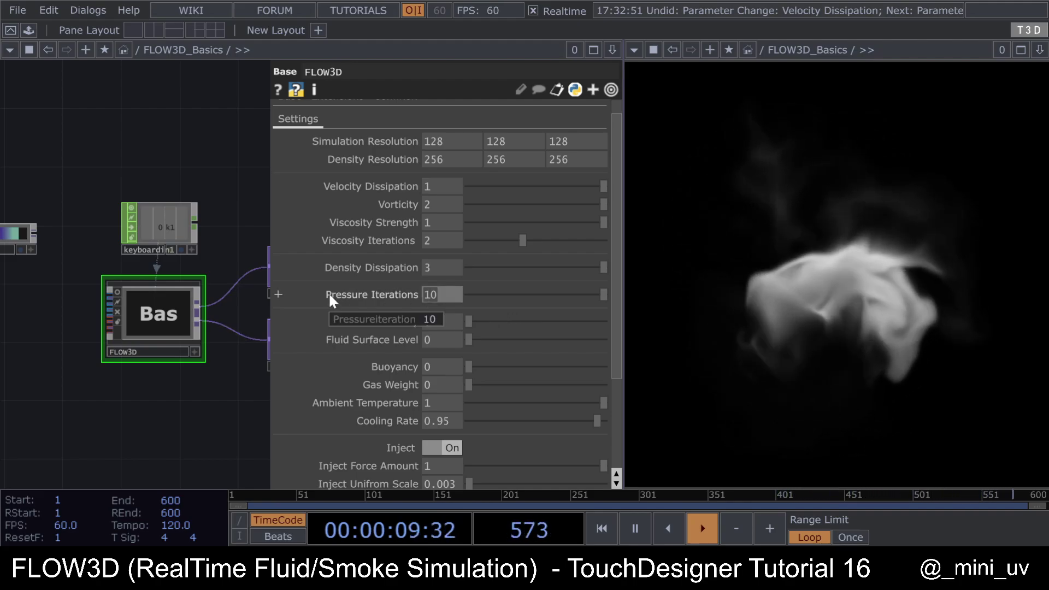
type("50")
key("Return")
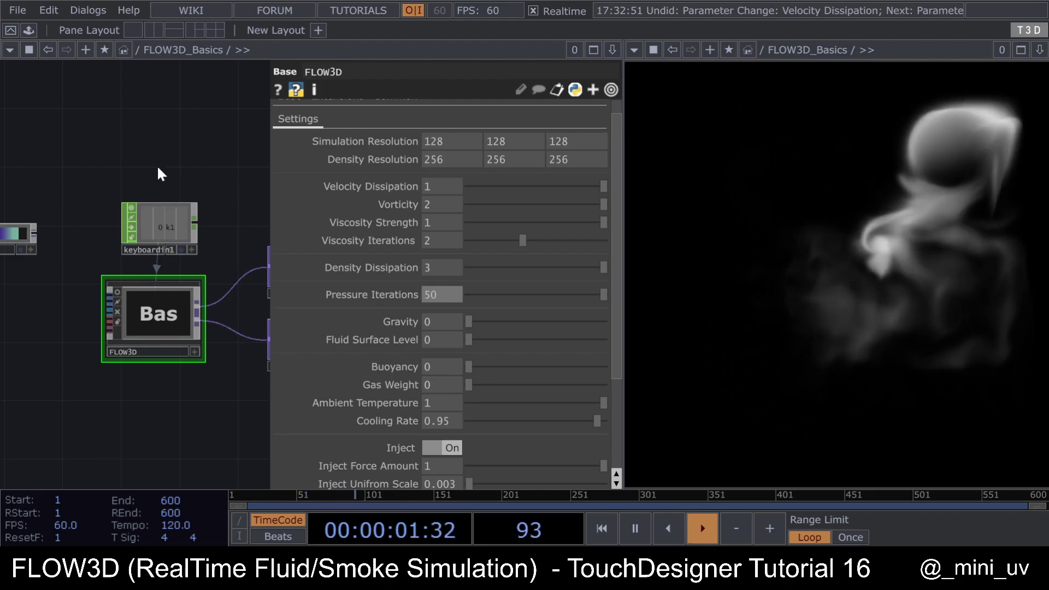
key("r")
left_click_drag(557, 267, 488, 267)
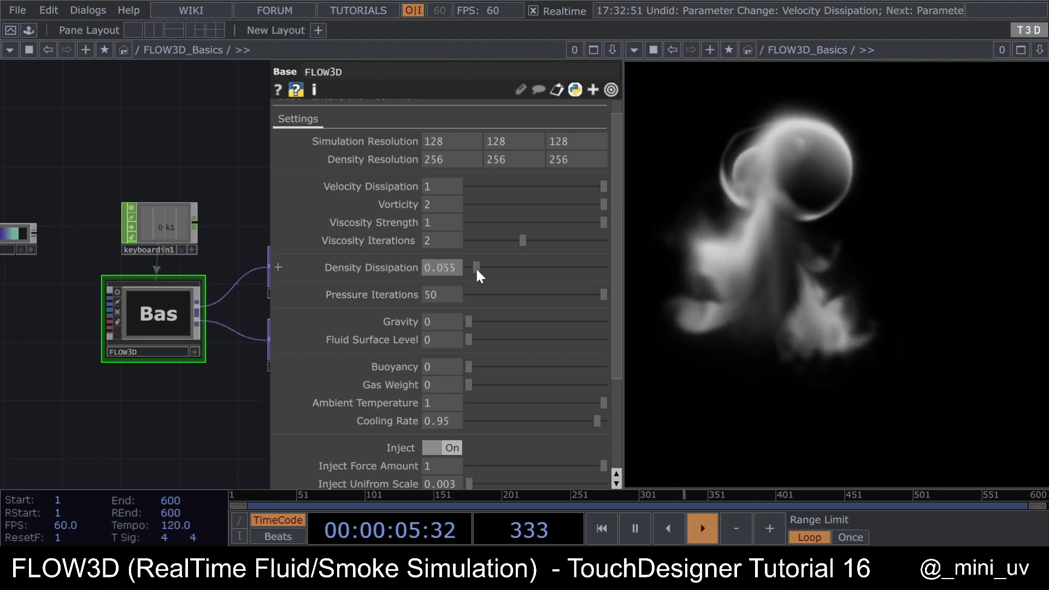
key("r")
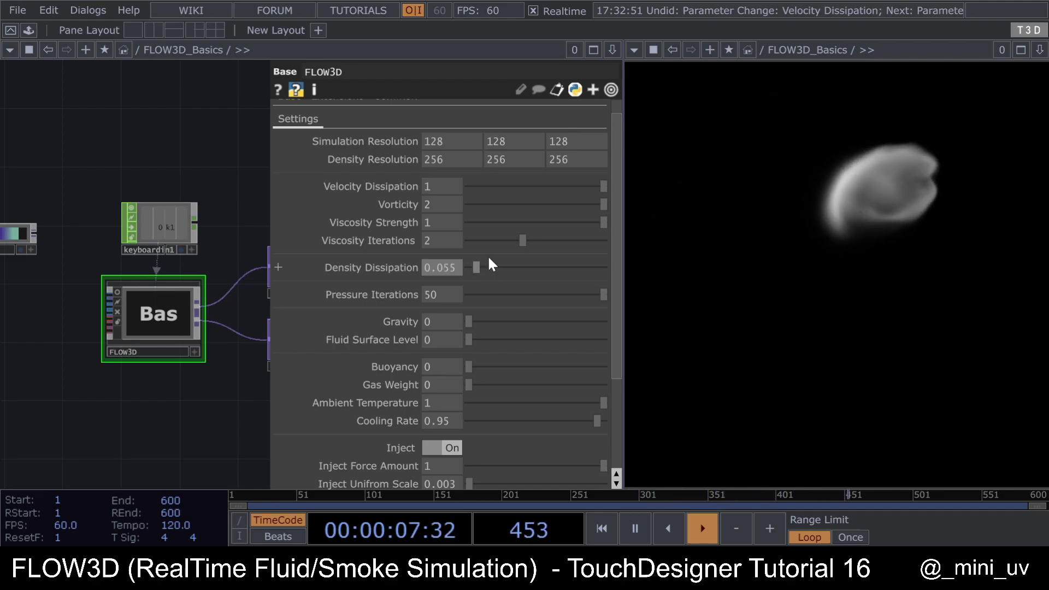
Step: Set FLOW3D's Viscosity Iterations to 1 and vary its Inject Force Amount
left_click_drag(517, 238, 496, 241)
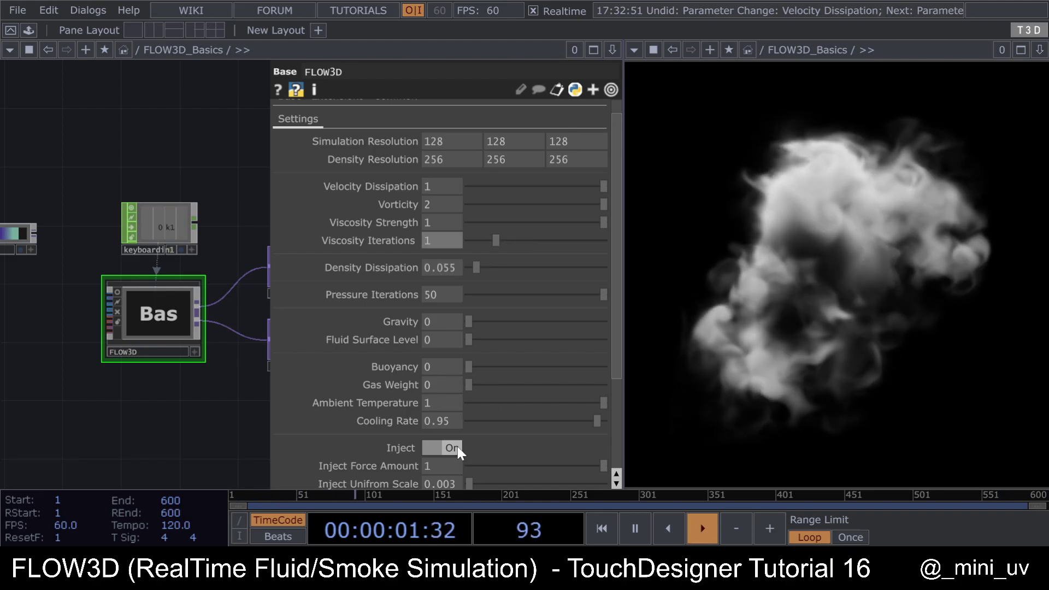
scroll(456, 459, "down", 2)
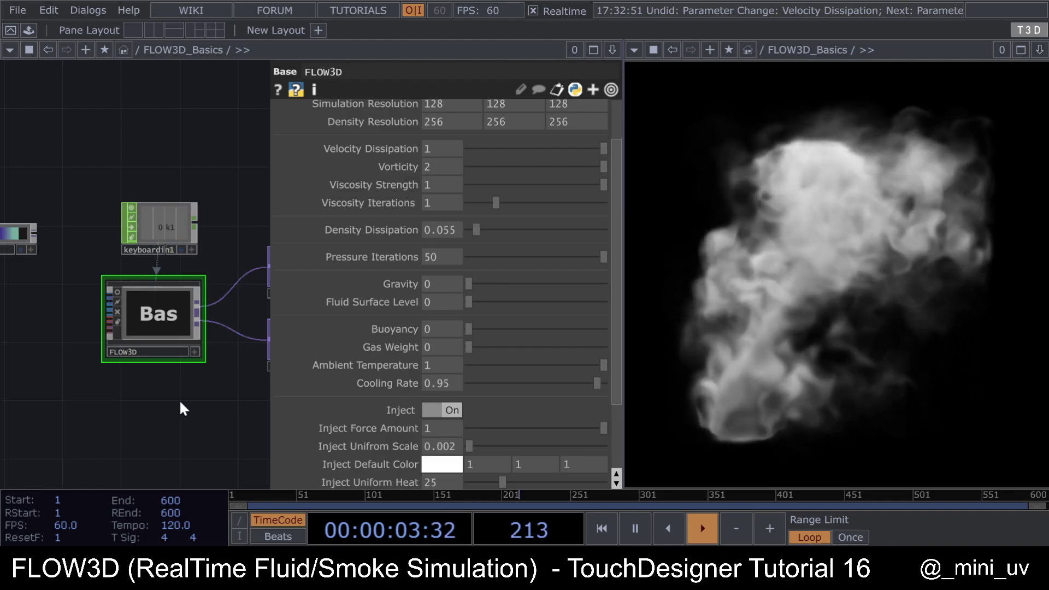
left_click_drag(565, 427, 543, 426)
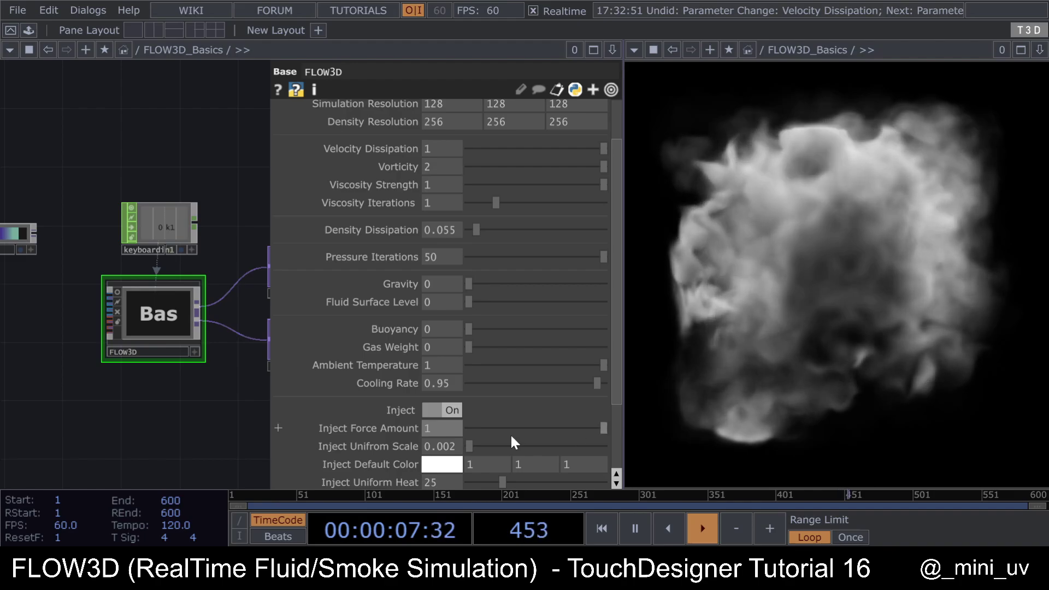
Step: Undo the recent FLOW3D parameter changes, including Viscosity Iterations, Density Dissipation and Pressure Iterations
key("ctrl+z")
key("ctrl+z")
key("ctrl+z")
key("ctrl+z")
key("ctrl+z")
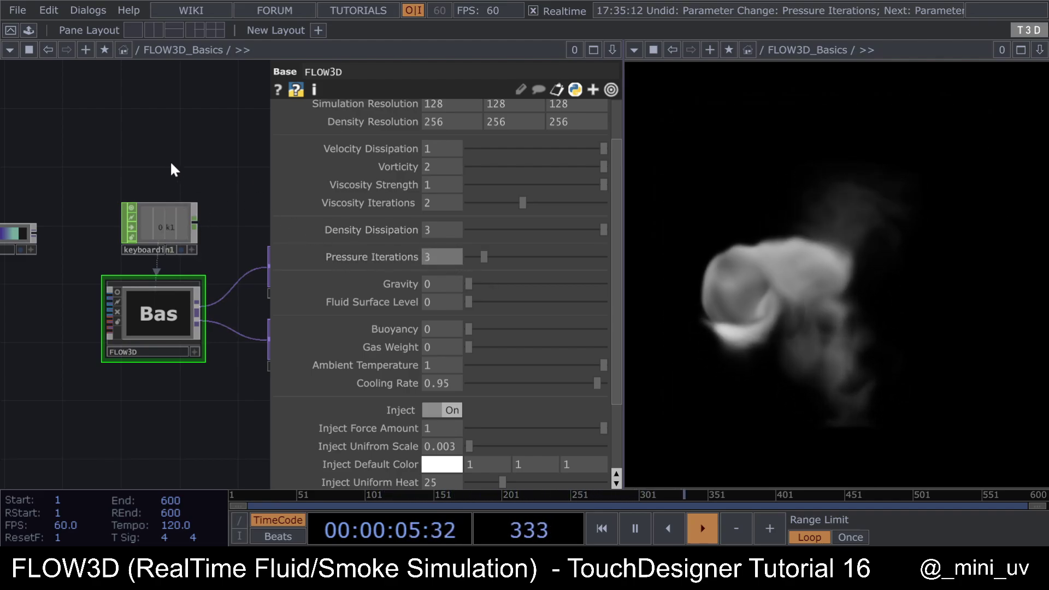
Step: Set FLOW3D's Pressure Iterations to 1 and restart the simulation
scroll(459, 289, "up", 3)
left_click_drag(486, 311, 477, 315)
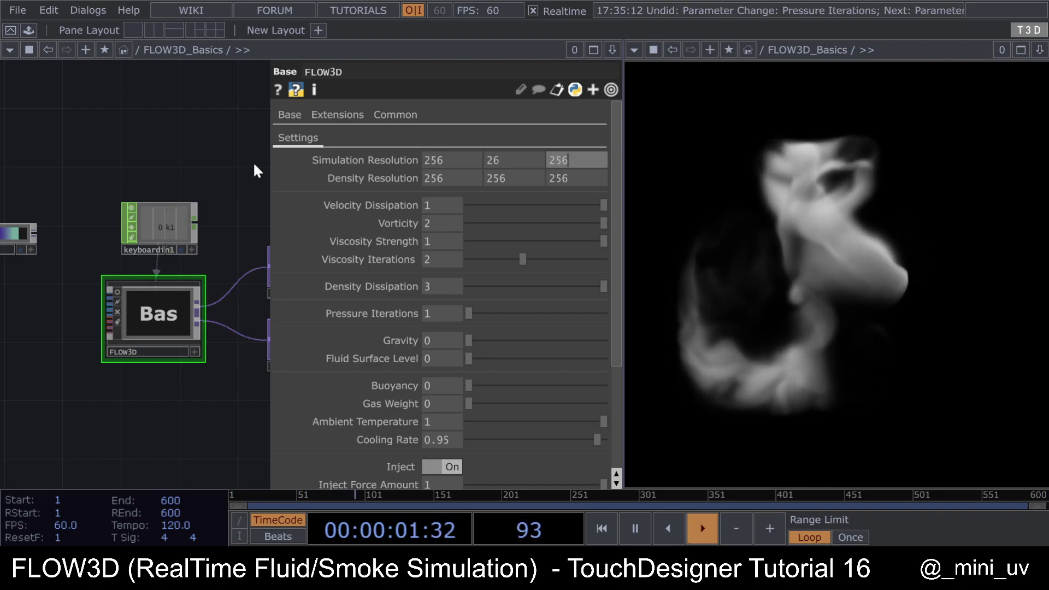
key("1")
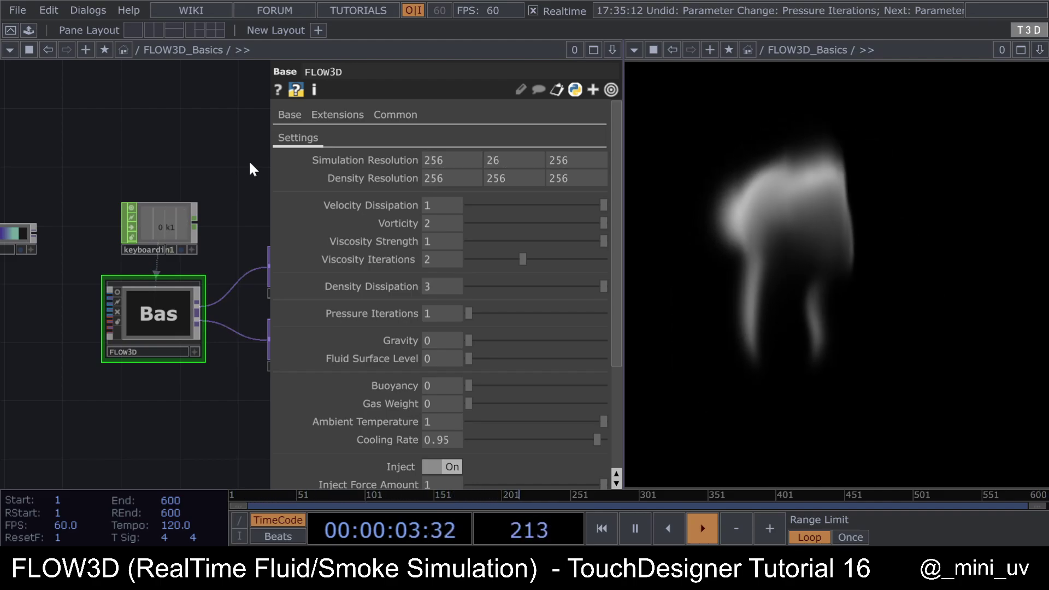
Step: Set the second Simulation Resolution value to 256, restart the simulation and set Density Dissipation to 0.681
left_click(447, 162)
key("Tab")
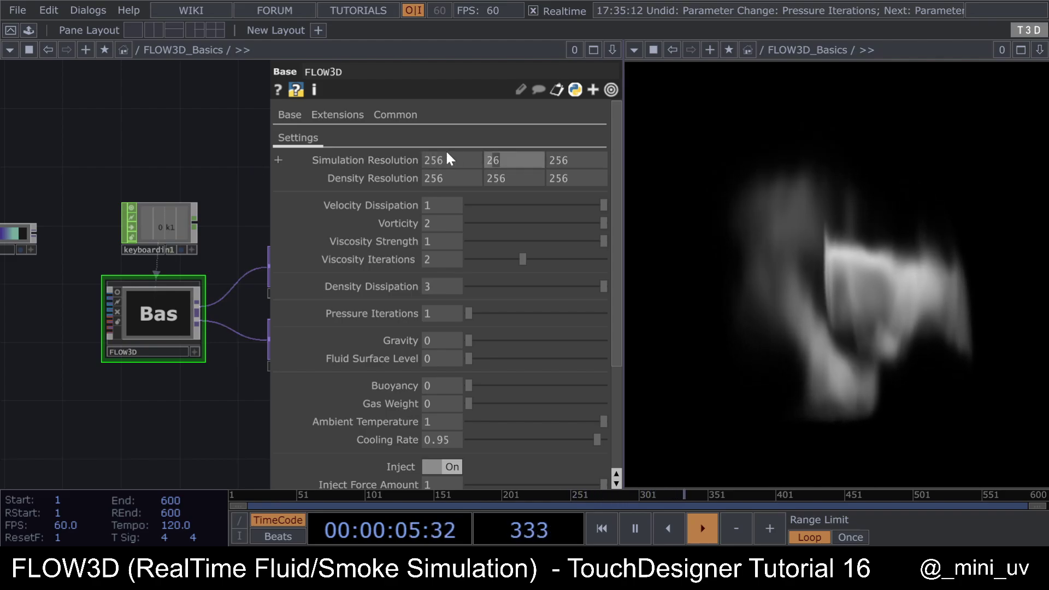
type("256")
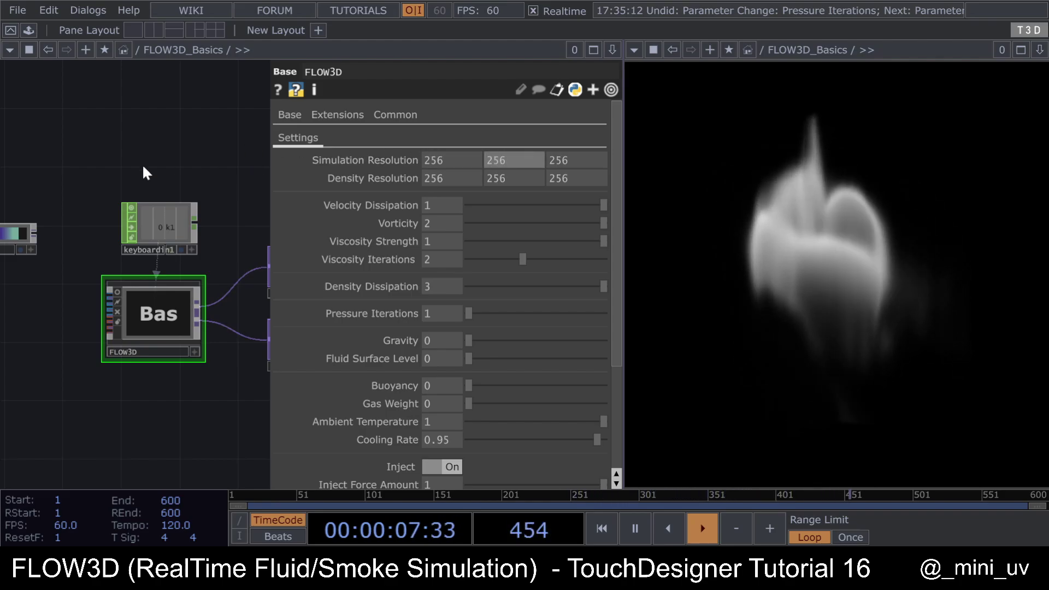
key("Return")
key("1")
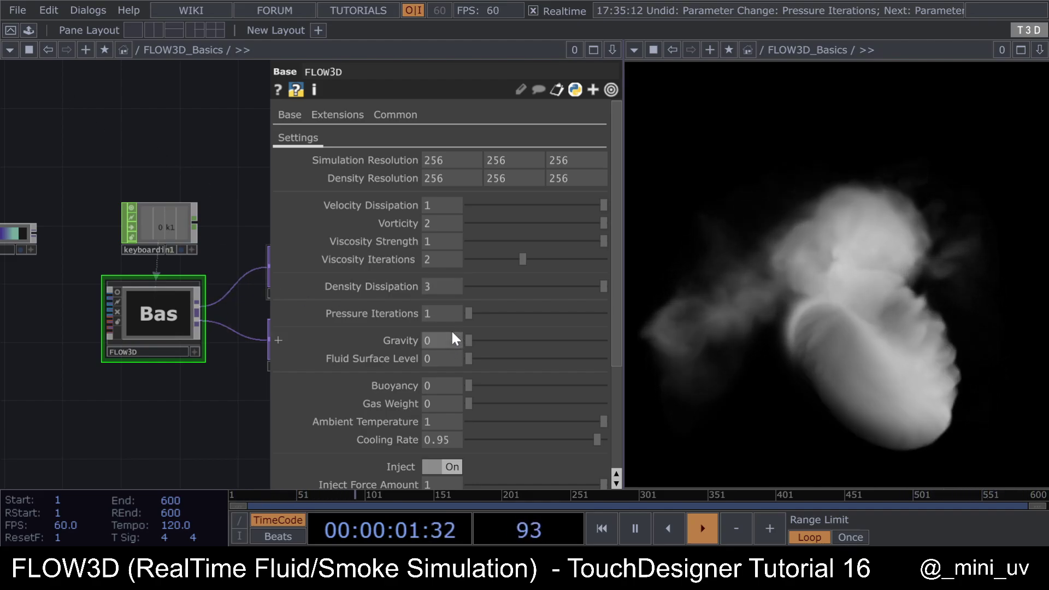
left_click_drag(538, 287, 560, 284)
Step: Test FLOW3D's Gravity at 1 and 2, with Gas Weight set to 1
scroll(459, 260, "down", 2)
scroll(471, 300, "down", 2)
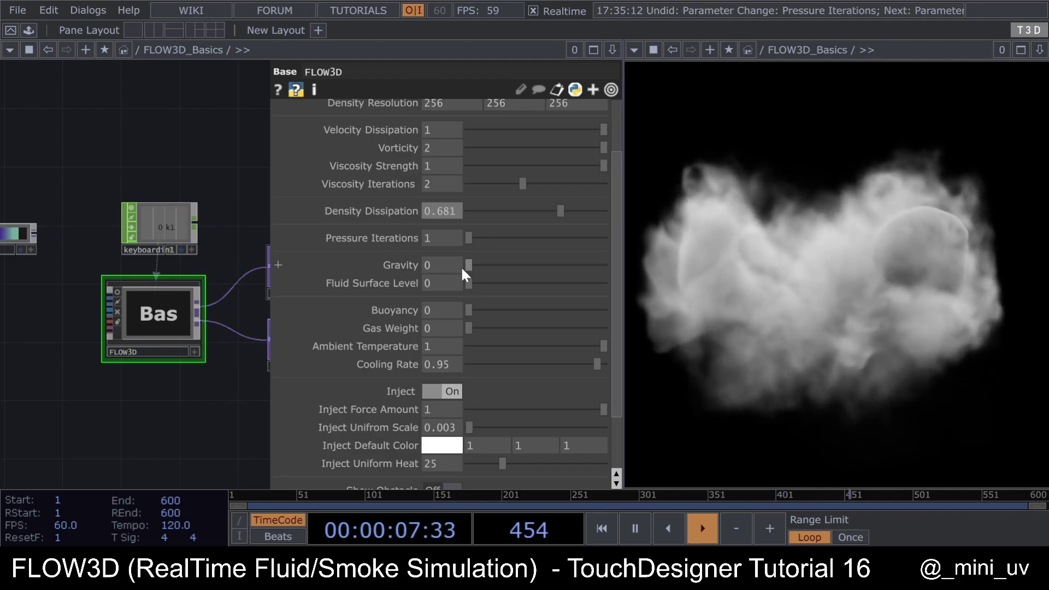
scroll(446, 283, "down", 1)
scroll(451, 292, "down", 1)
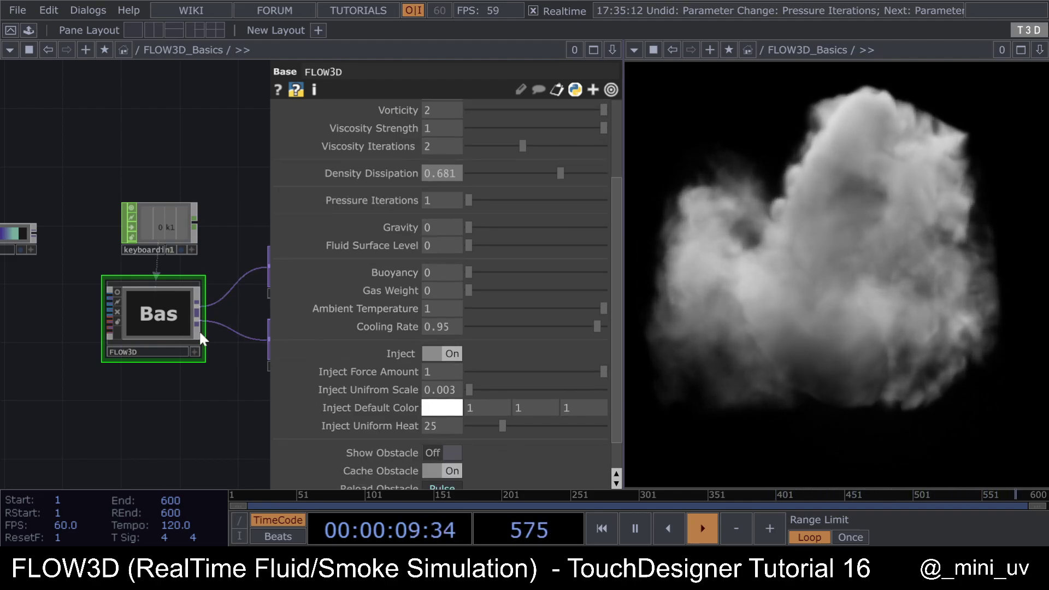
left_click_drag(477, 228, 591, 245)
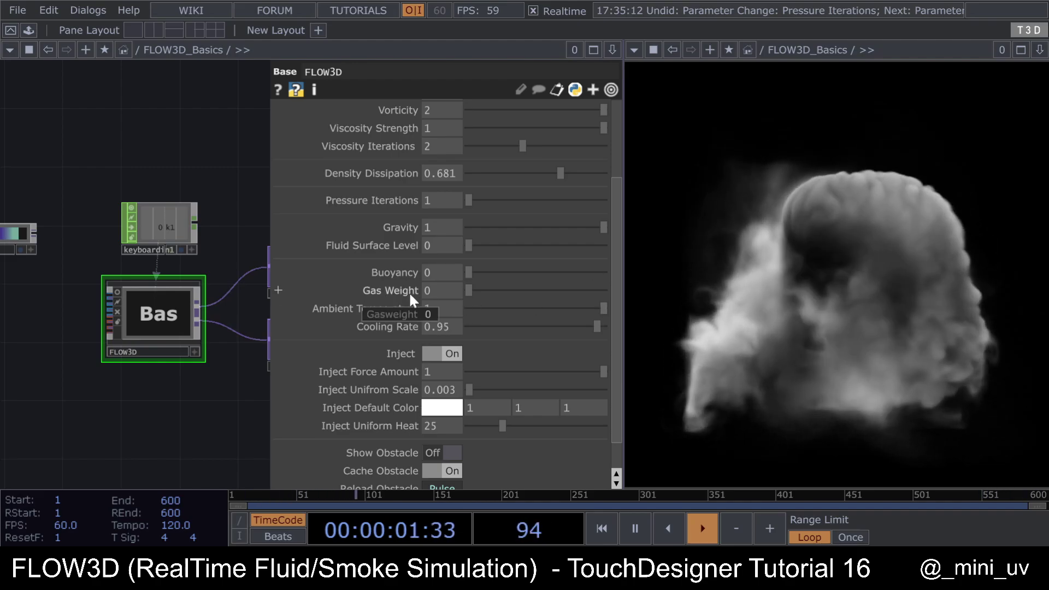
left_click_drag(468, 290, 667, 299)
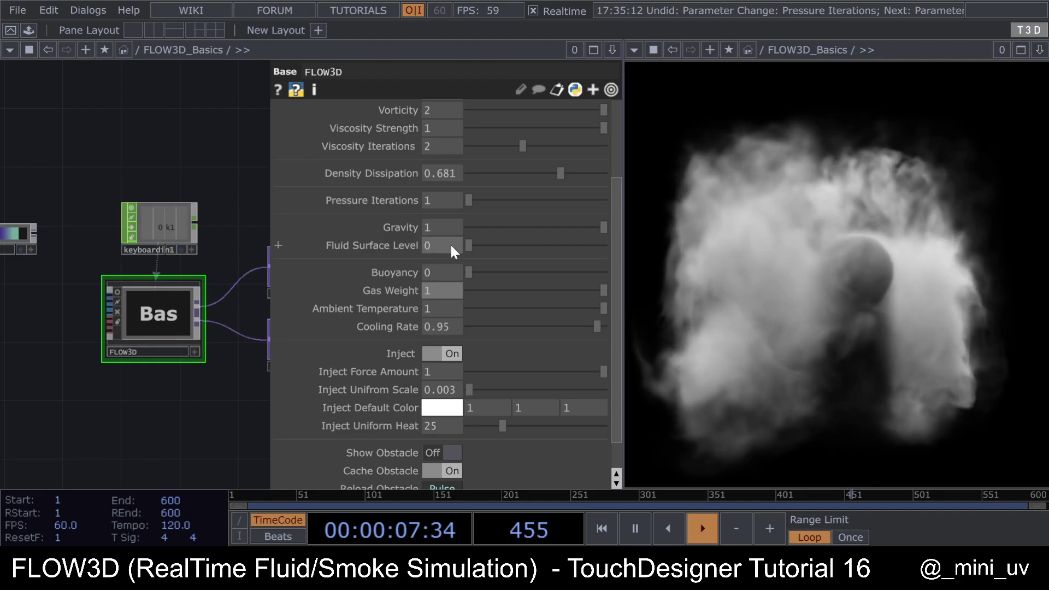
left_click(450, 227)
type("2")
key("Return")
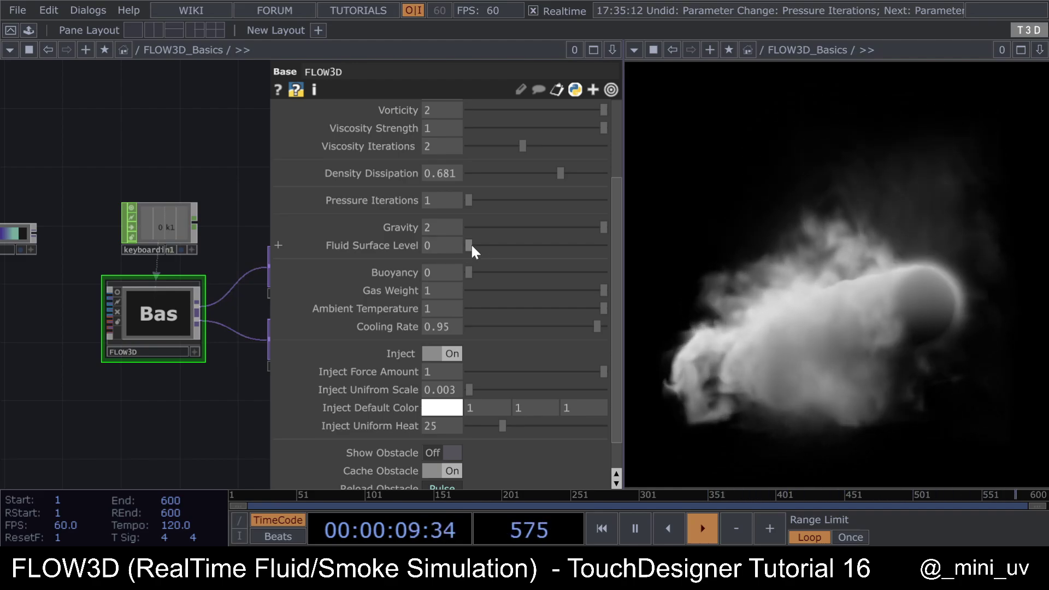
Step: Test the smoke with Gravity at 5 and Fluid Surface Level at 0.59 and 0.5
left_click_drag(471, 244, 551, 244)
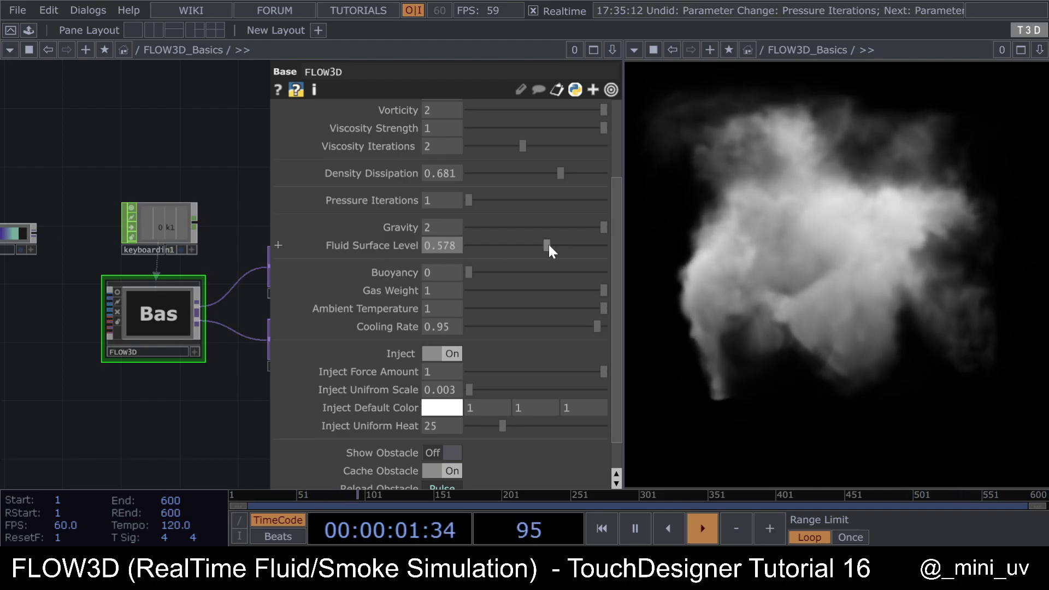
left_click_drag(549, 246, 550, 246)
type("5")
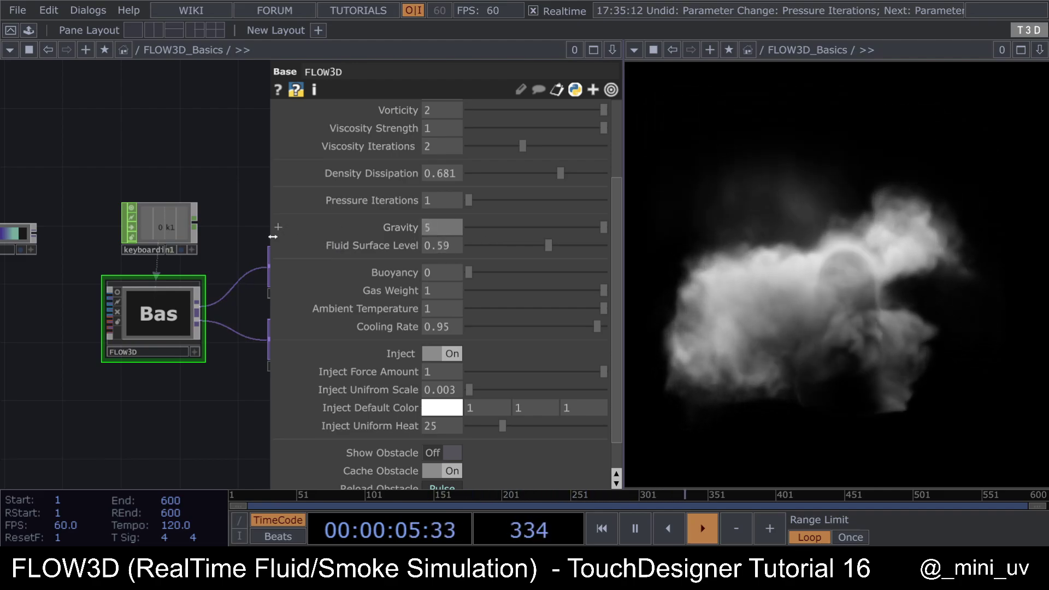
left_click(449, 246)
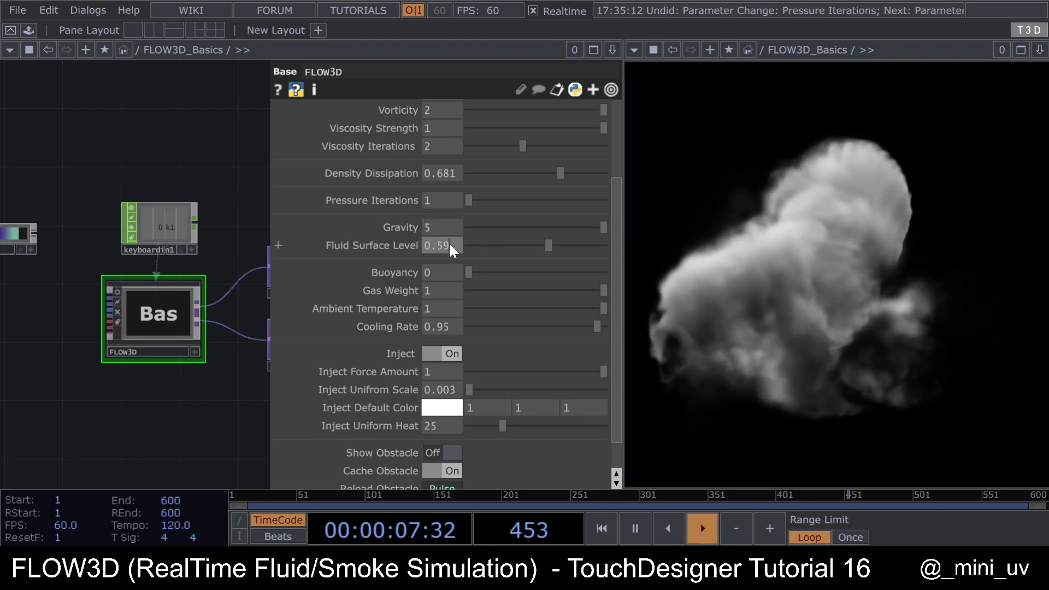
type("0.5")
key("Return")
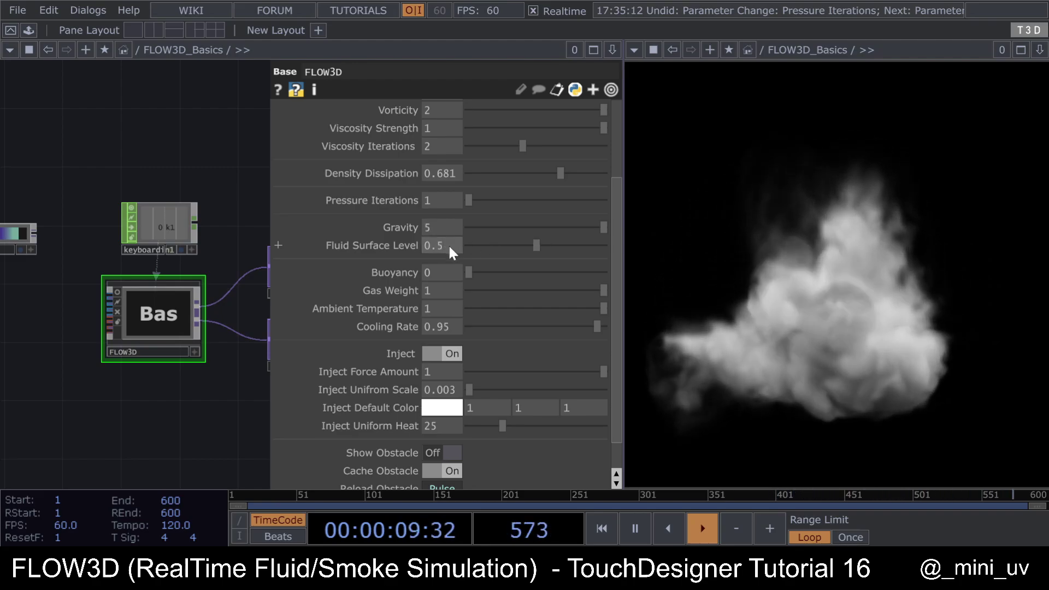
Step: Reset Gas Weight, Fluid Surface Level and Gravity to 0, trying Gravity at 1 once more on the way
left_click_drag(497, 288, 462, 290)
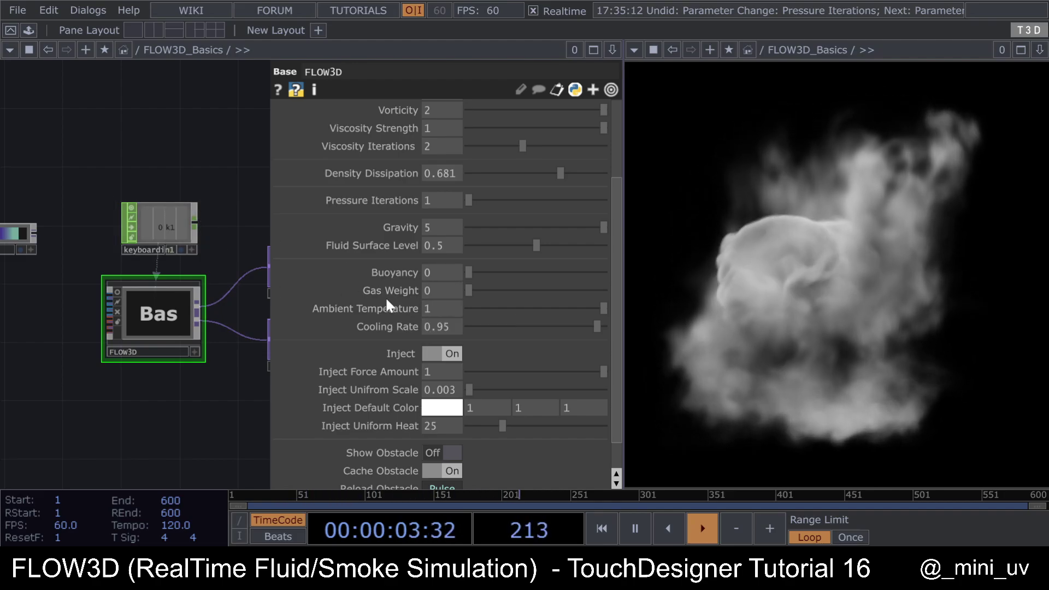
left_click_drag(537, 245, 314, 245)
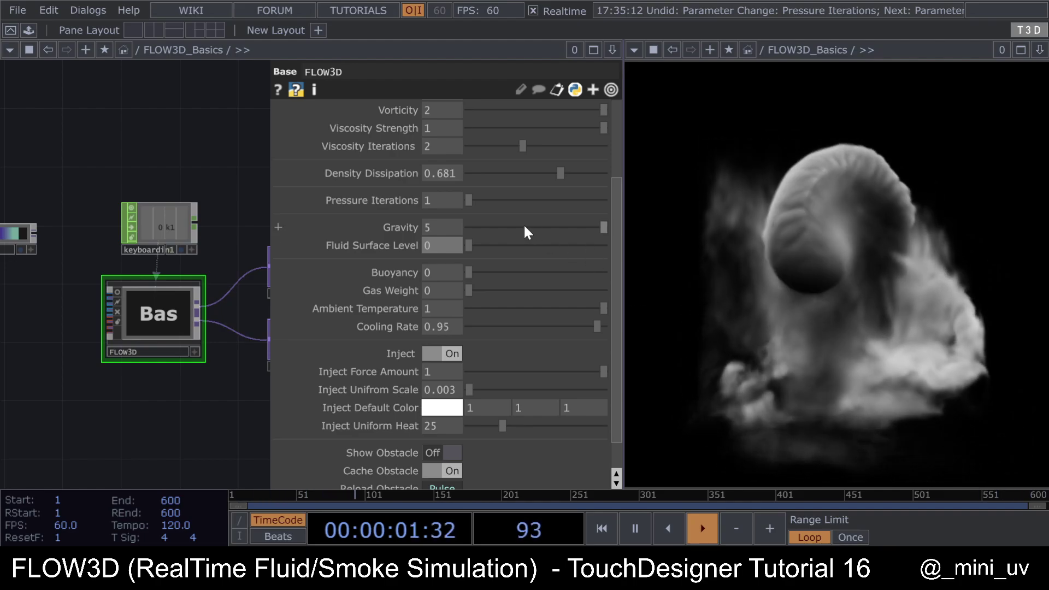
left_click_drag(524, 227, 668, 223)
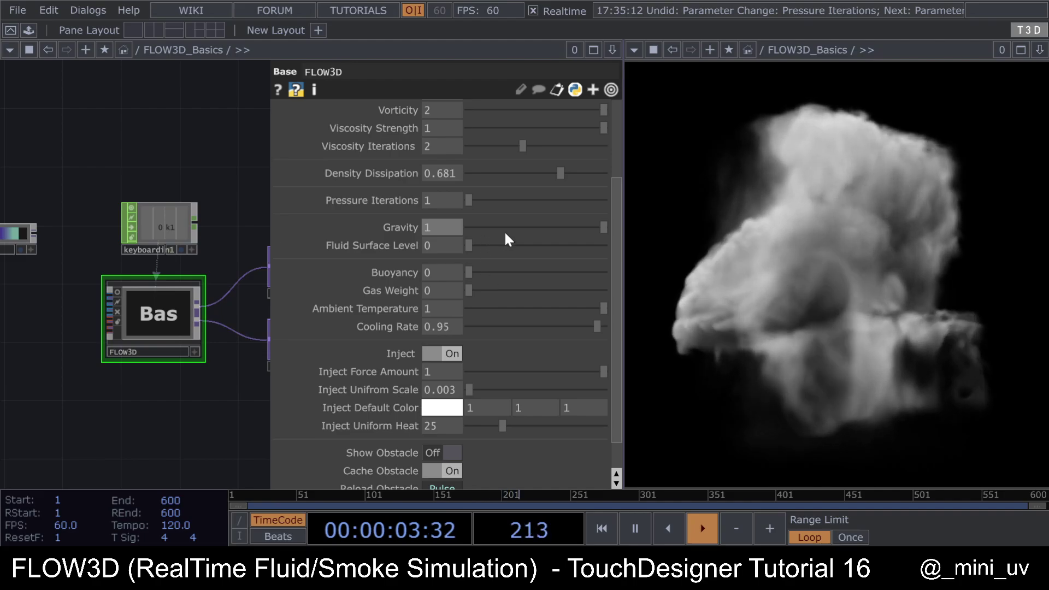
left_click_drag(504, 229, 357, 261)
key("r")
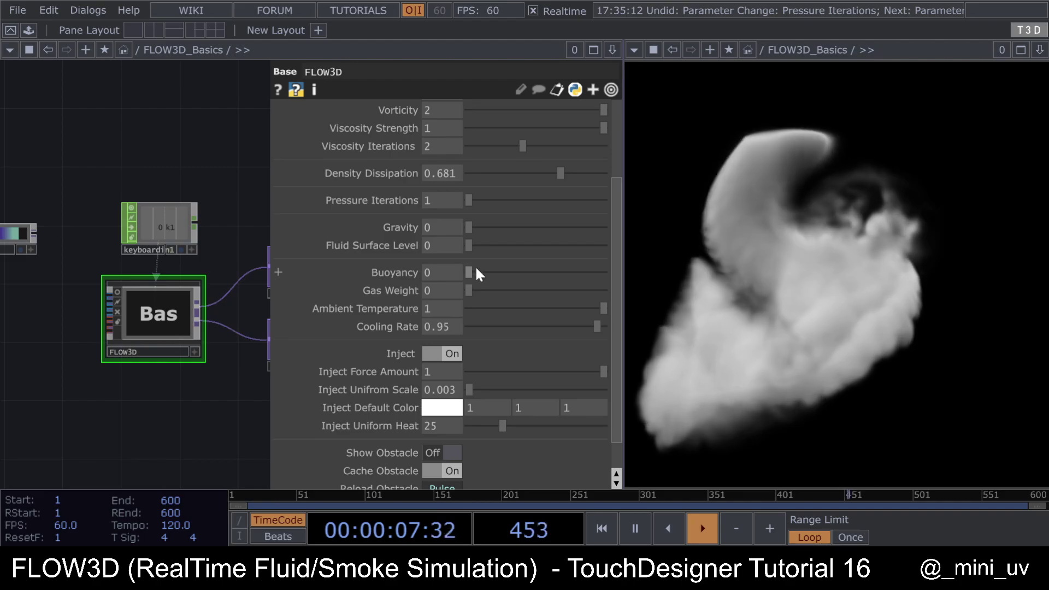
Step: Set Buoyancy to 1 and raise Inject Uniform Heat to 100 and finally to 200
left_click_drag(469, 273, 637, 265)
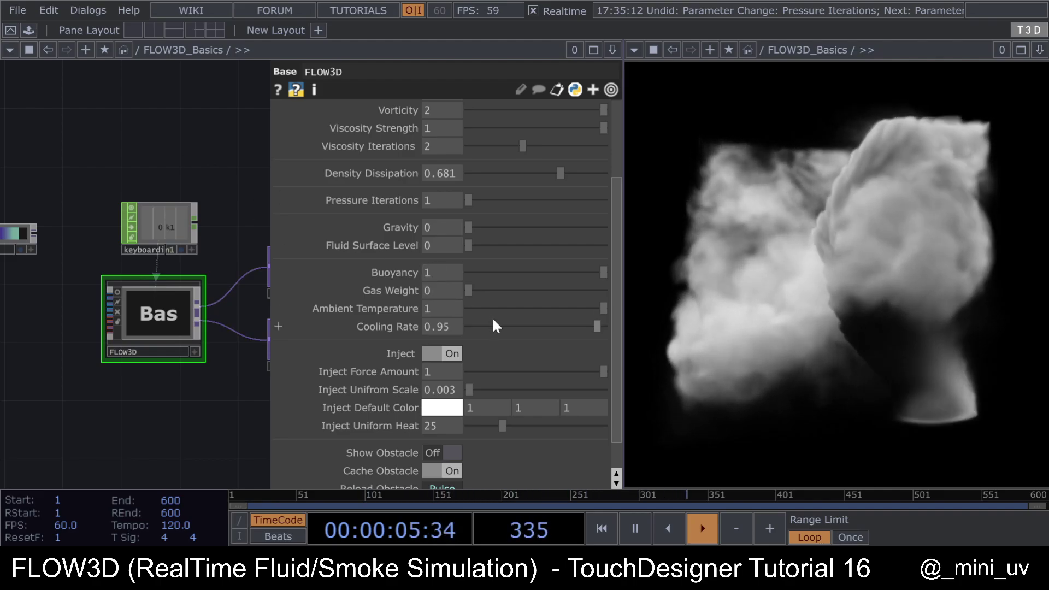
scroll(366, 311, "down", 2)
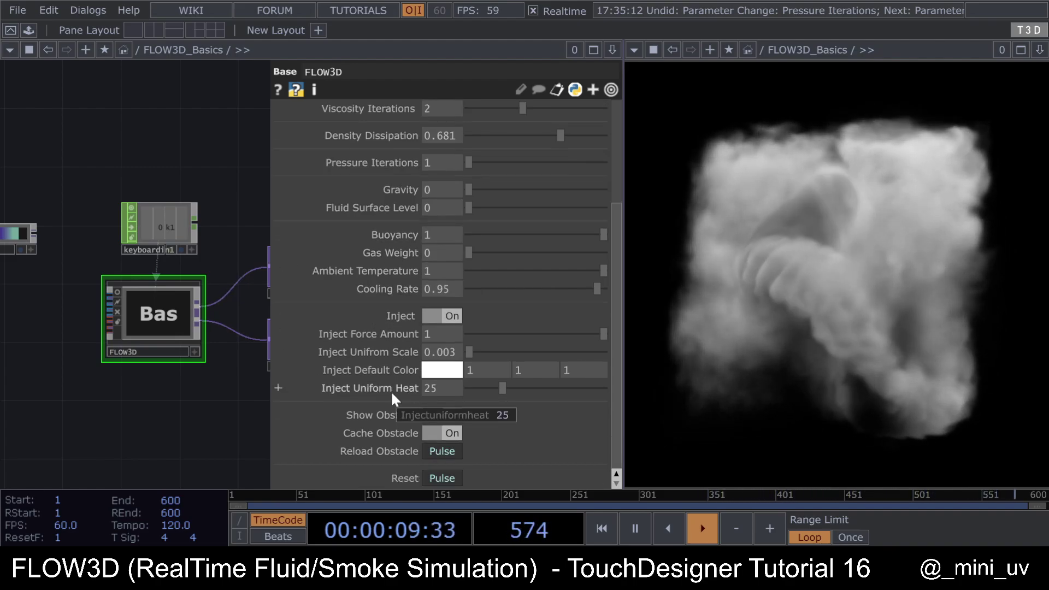
left_click_drag(498, 389, 655, 388)
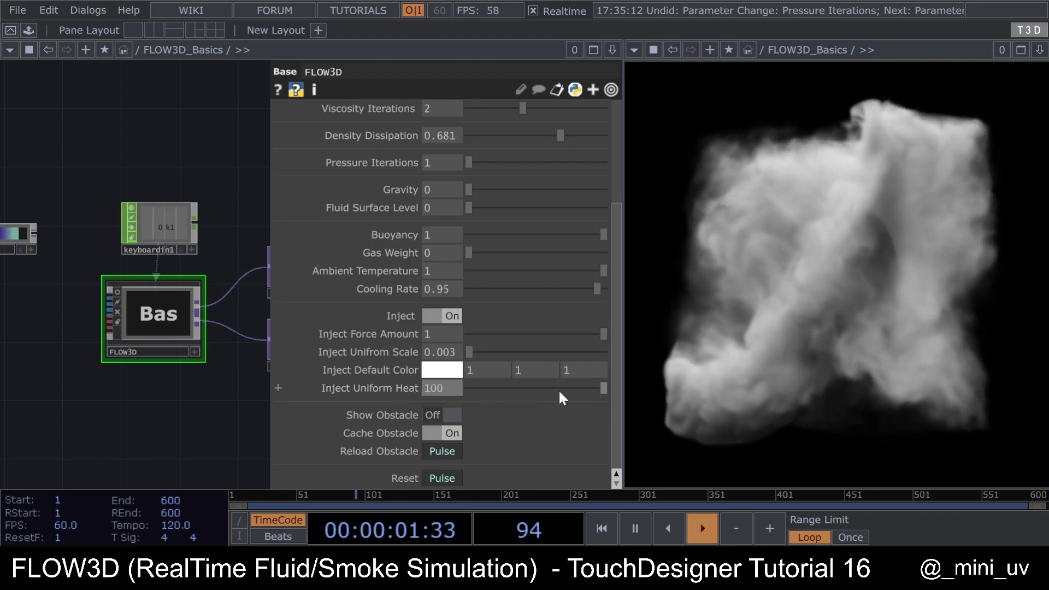
left_click(433, 389)
type("200")
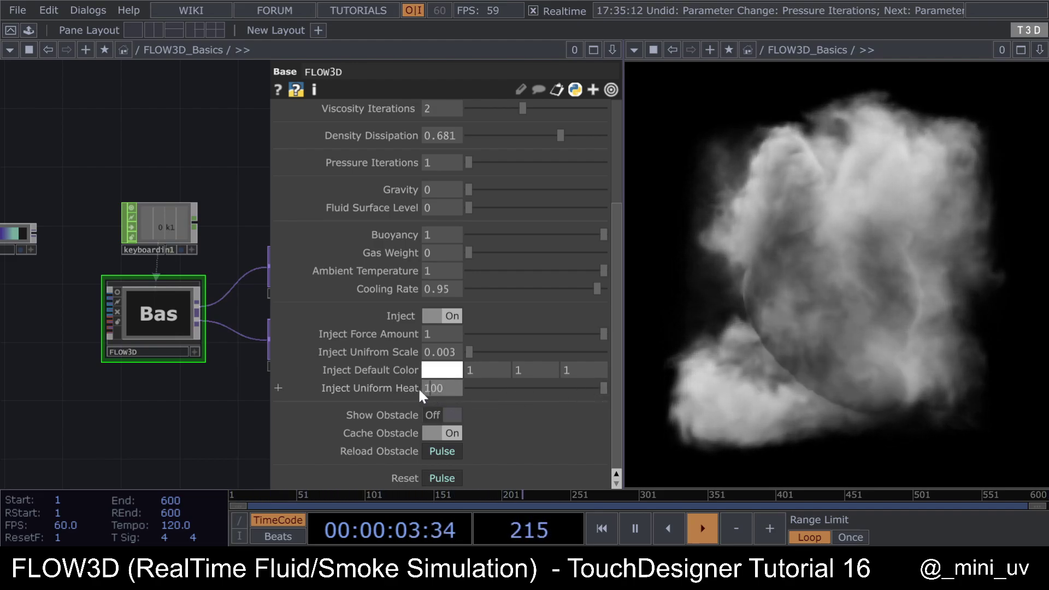
key("Return")
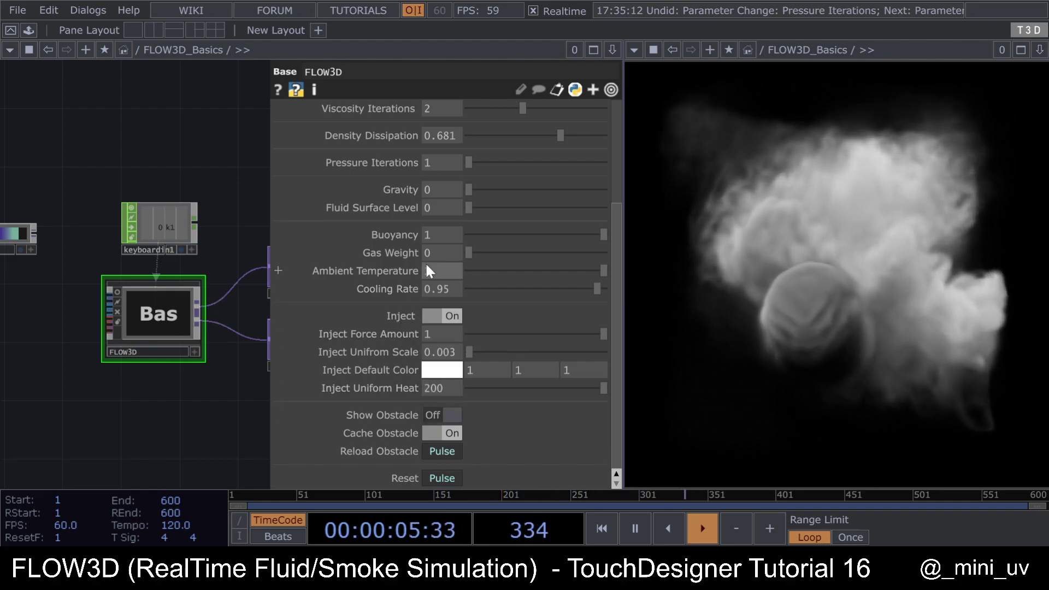
Step: Raise FLOW3D's Cooling Rate to 0.986
mouse_move(447, 285)
middle_mouse_down()
mouse_move(451, 323)
mouse_move(452, 272)
middle_mouse_up()
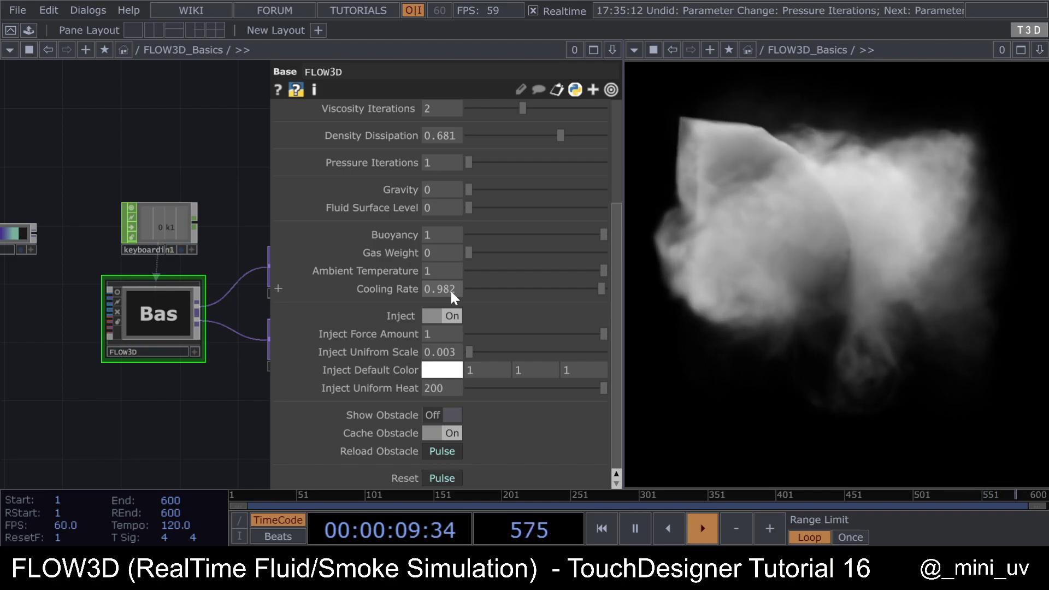
middle_click_drag(449, 286, 461, 256)
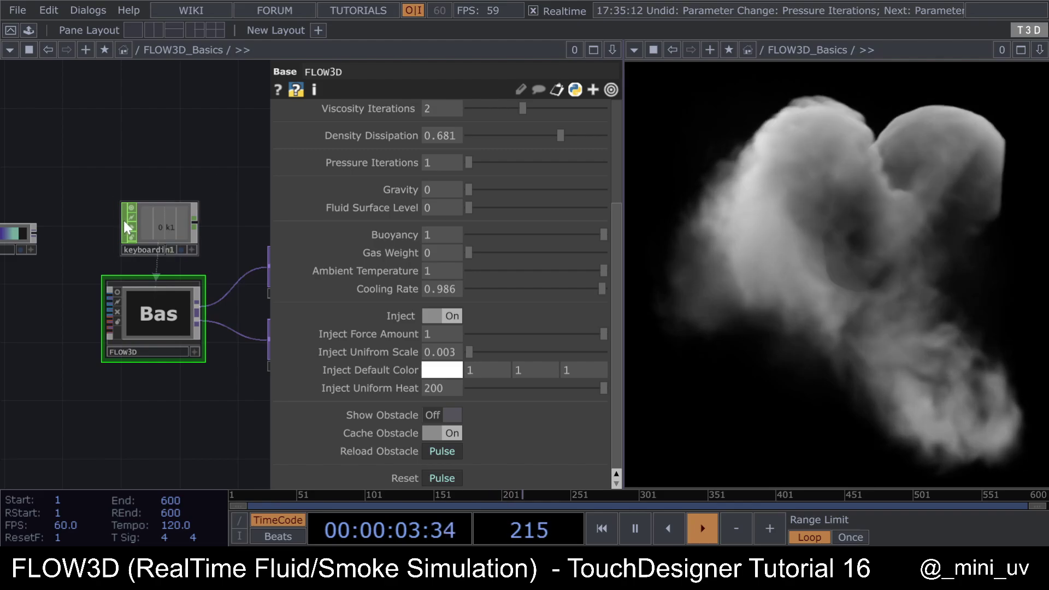
Step: Turn off FLOW3D's Inject option
key("p")
scroll(335, 244, "down", 3)
left_click_drag(260, 387, 298, 382)
scroll(224, 296, "up", 3)
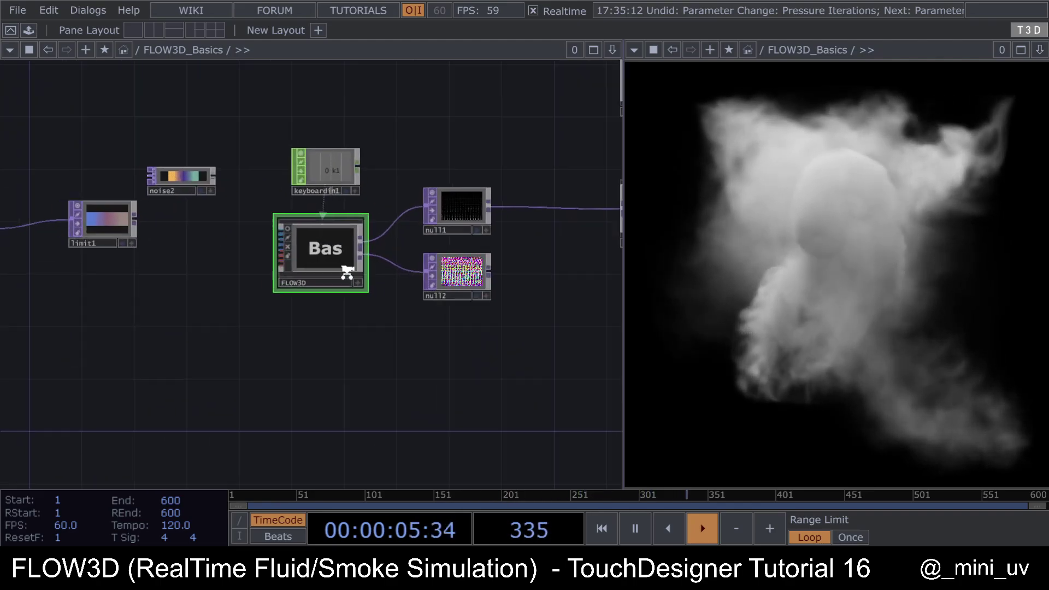
key("p")
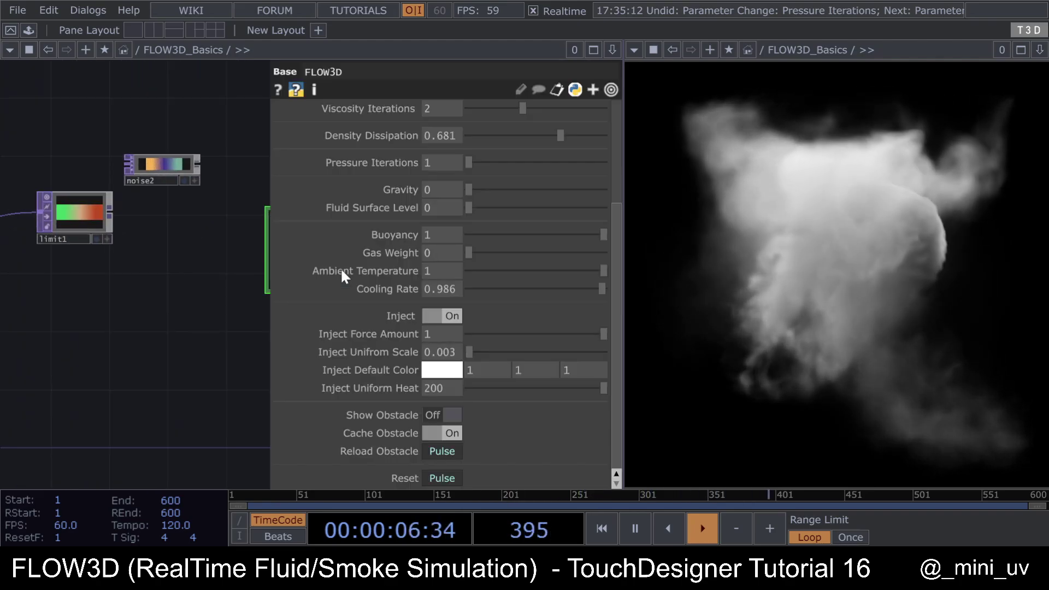
left_click(441, 317)
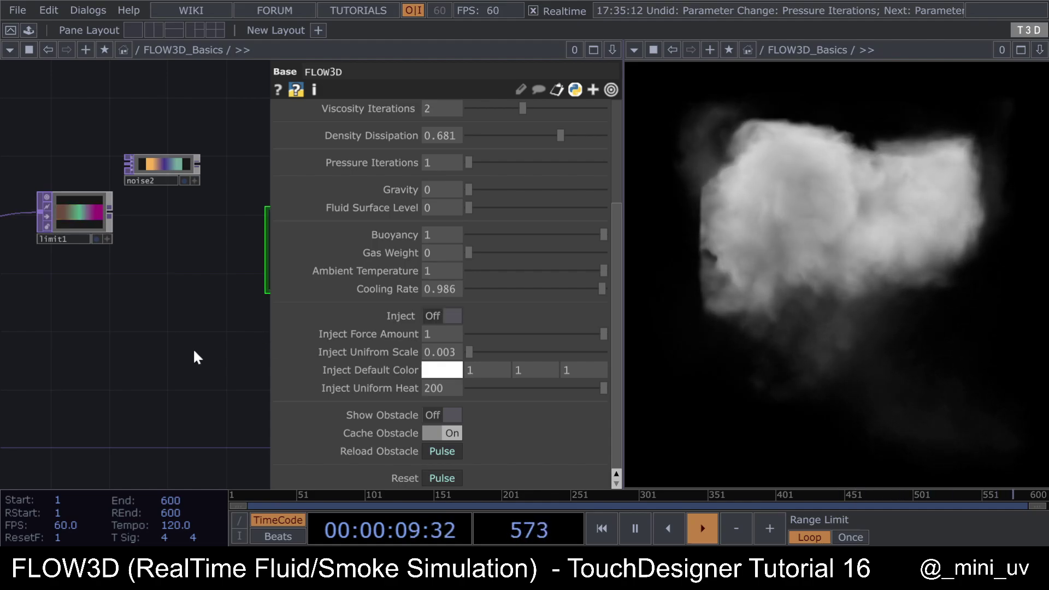
Step: Examine the FLOW3D node's inputs and the surrounding nodes in the network
key("p")
scroll(361, 306, "down", 1)
scroll(409, 270, "up", 3)
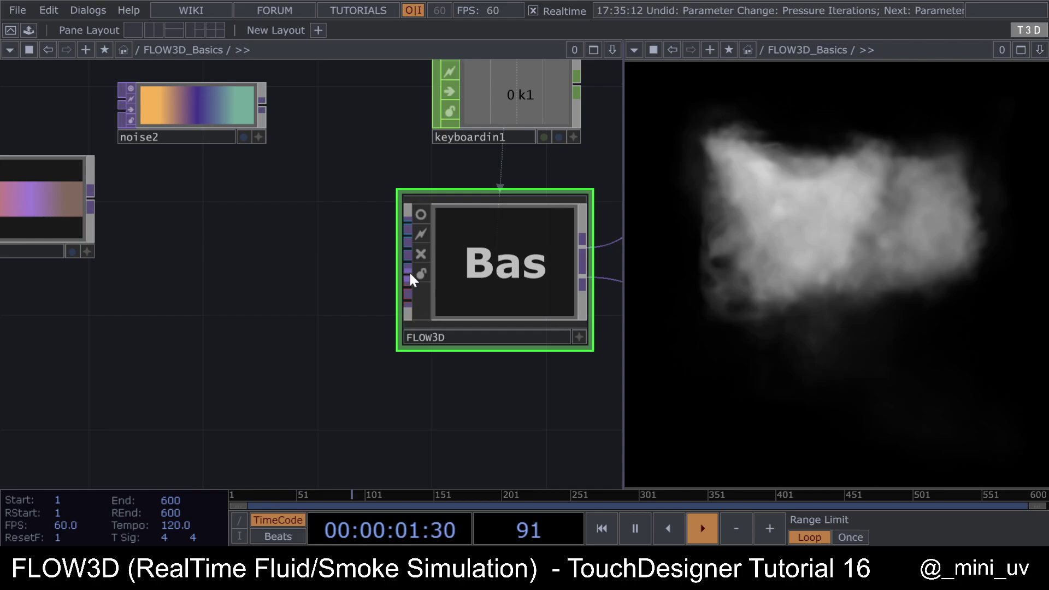
scroll(378, 312, "down", 4)
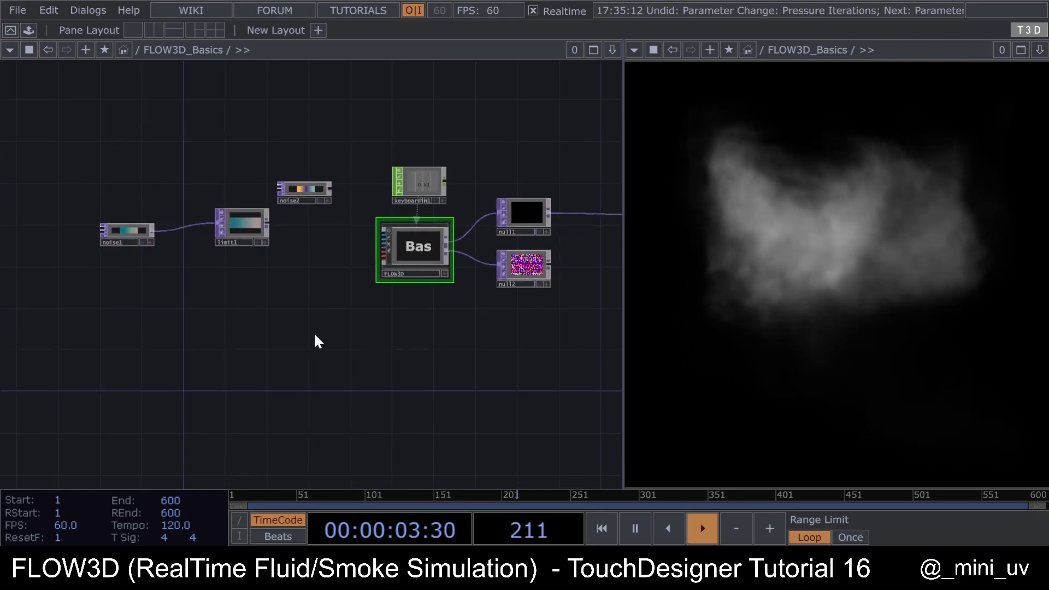
left_click_drag(319, 341, 253, 370)
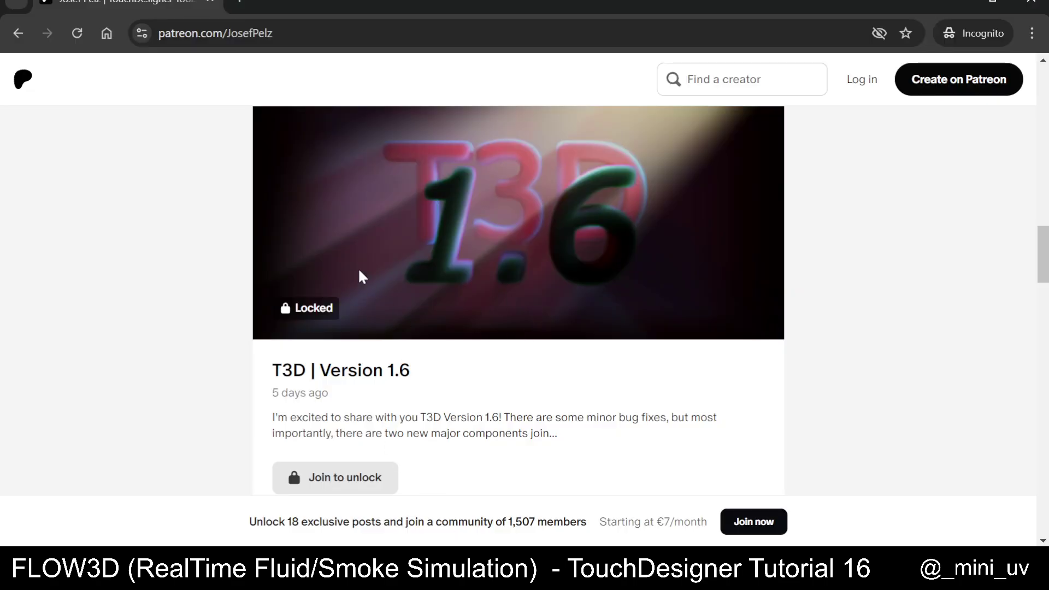
Step: Look through the membership tiers and the T3D Version 1.6 post on the creator's Patreon page
scroll(350, 268, "up", 10)
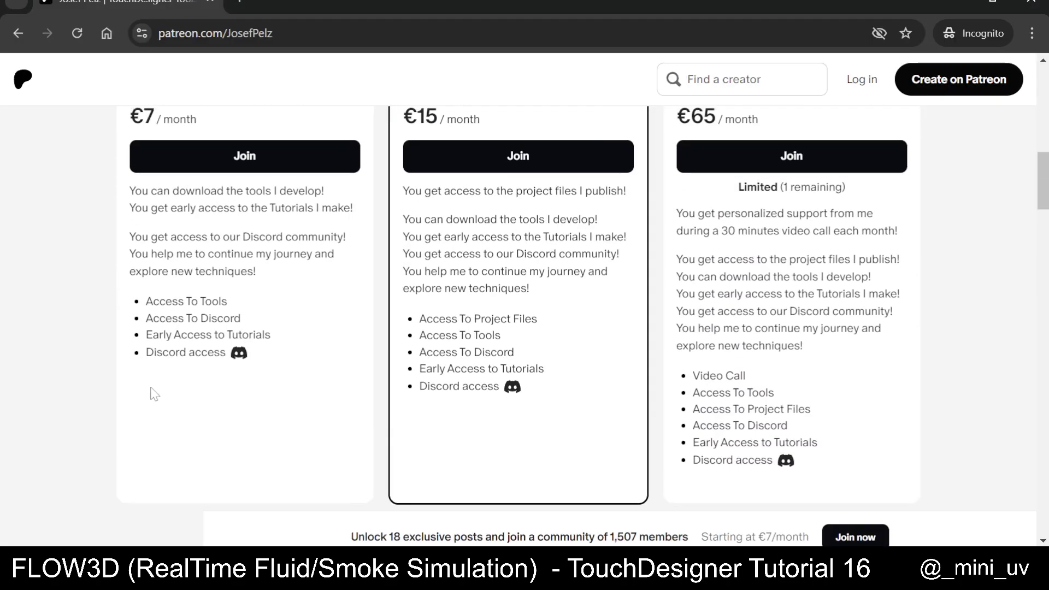
scroll(198, 344, "down", 9)
scroll(385, 332, "down", 1)
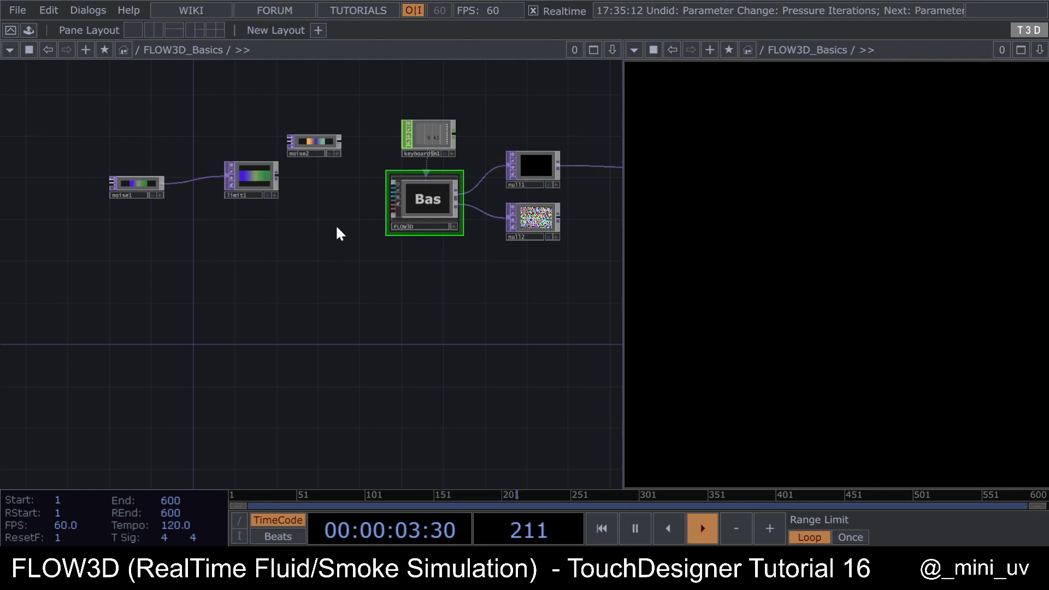
Step: Switch back to TouchDesigner and add a T3D Sphere operator below the noise and limit nodes
left_click_drag(260, 275, 275, 296)
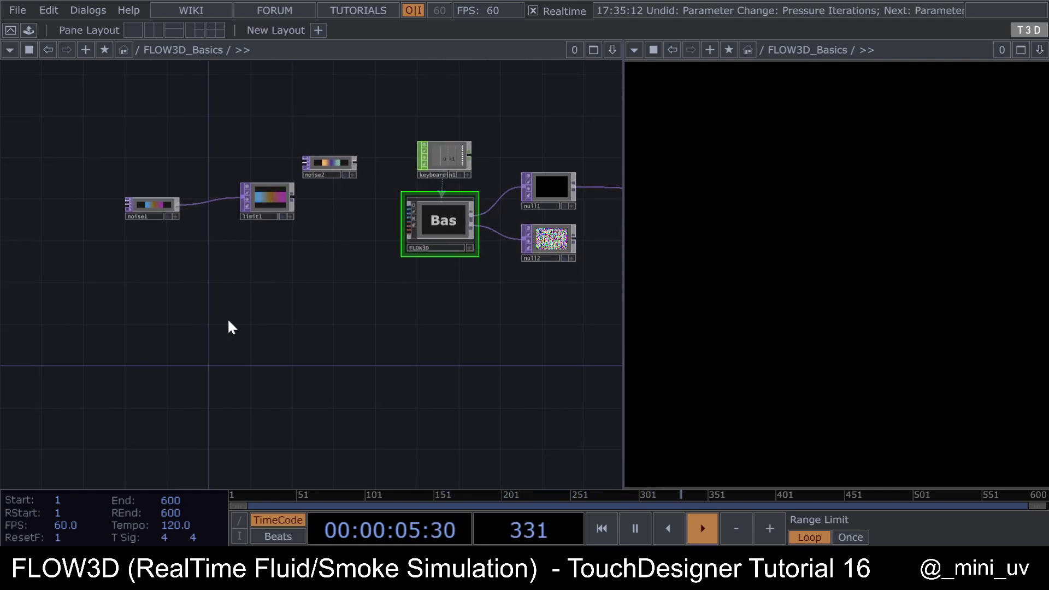
key("Tab")
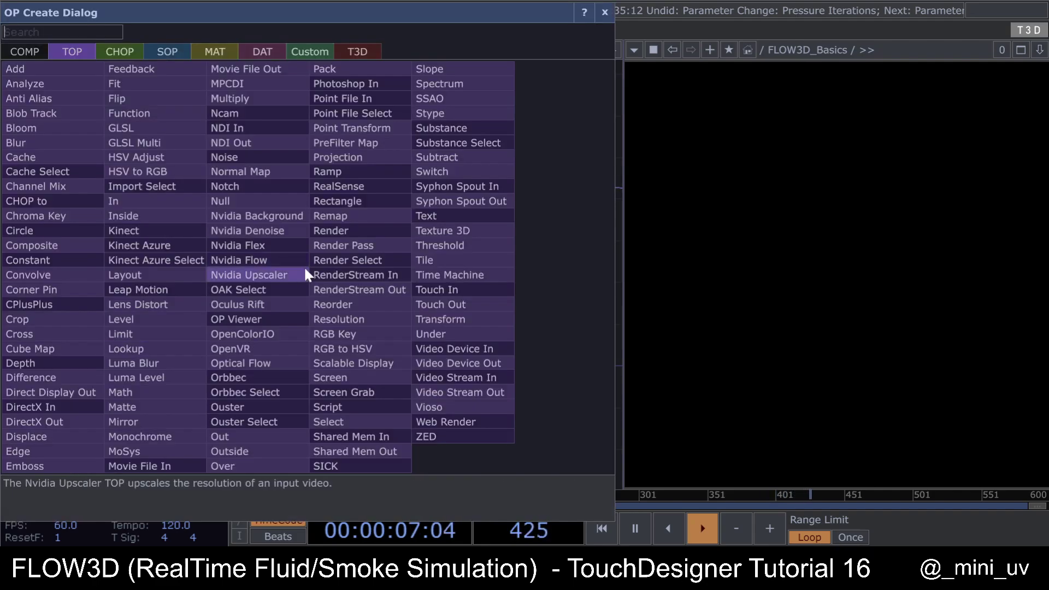
left_click(358, 51)
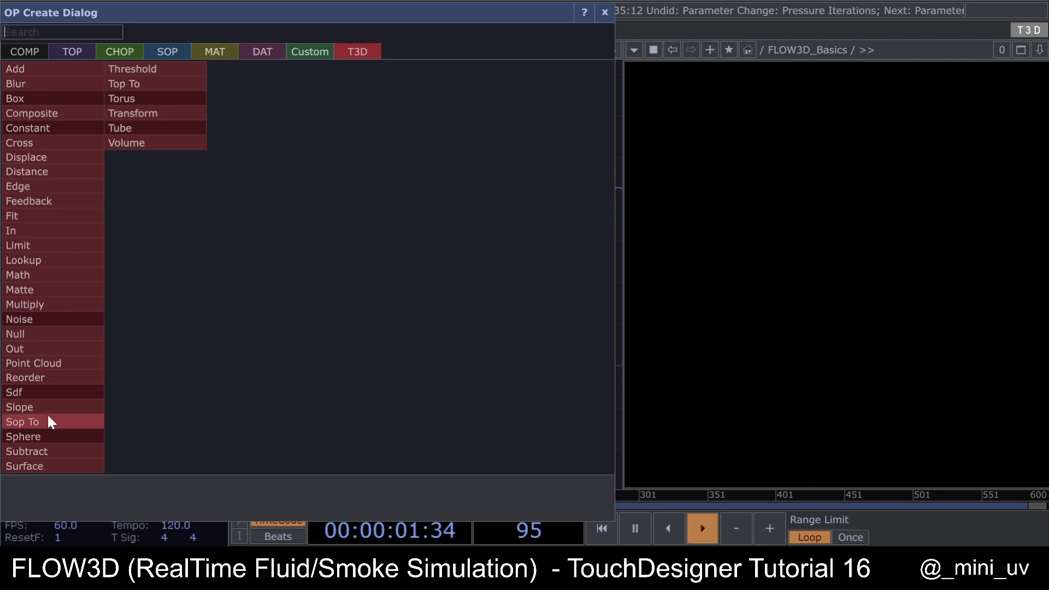
key("Escape")
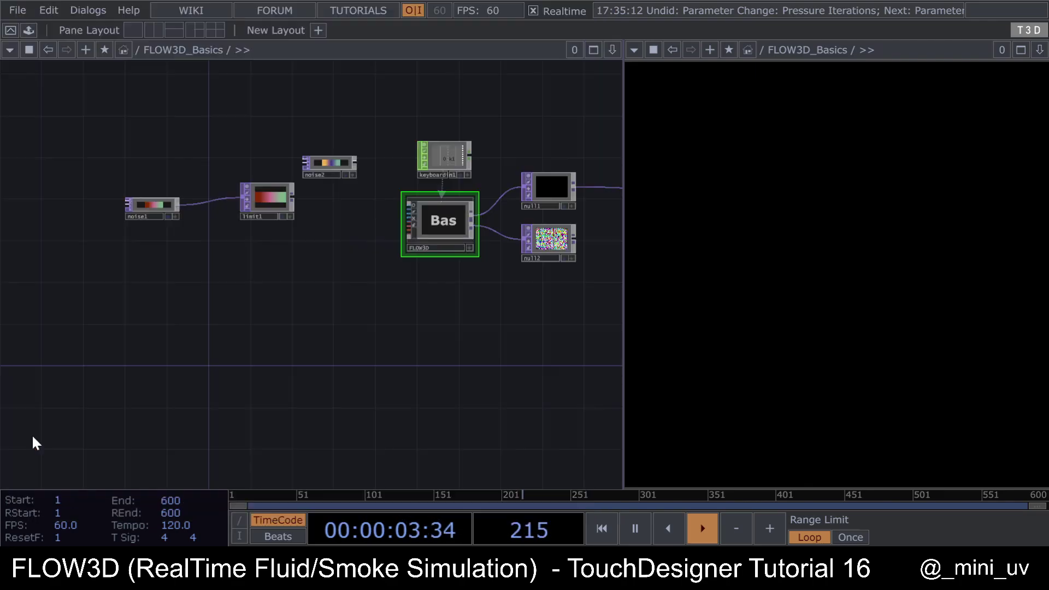
left_click(290, 311)
key("p")
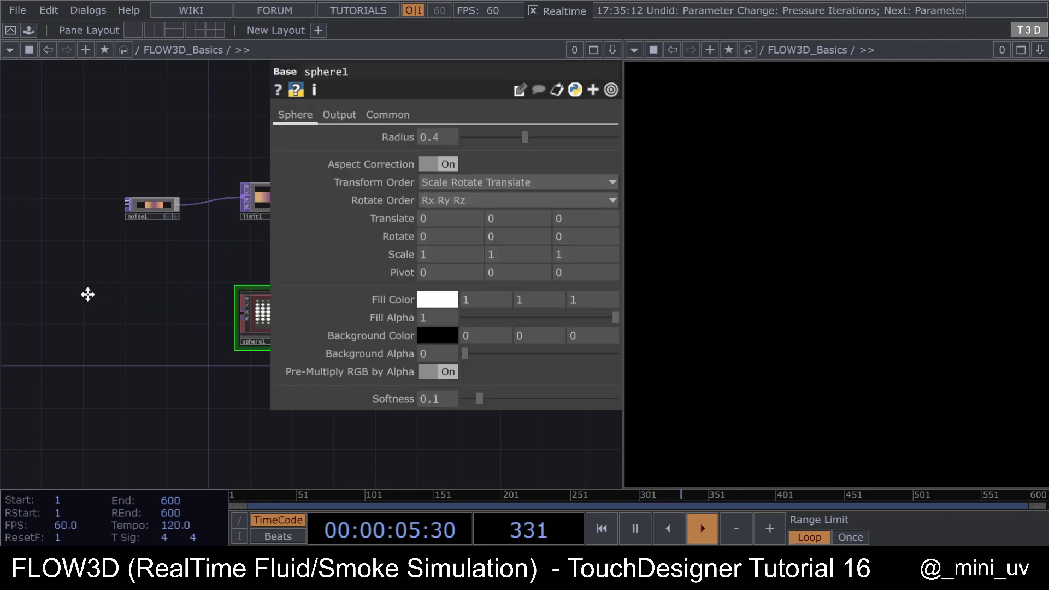
scroll(213, 262, "down", 2)
left_click_drag(171, 317, 129, 326)
key("p")
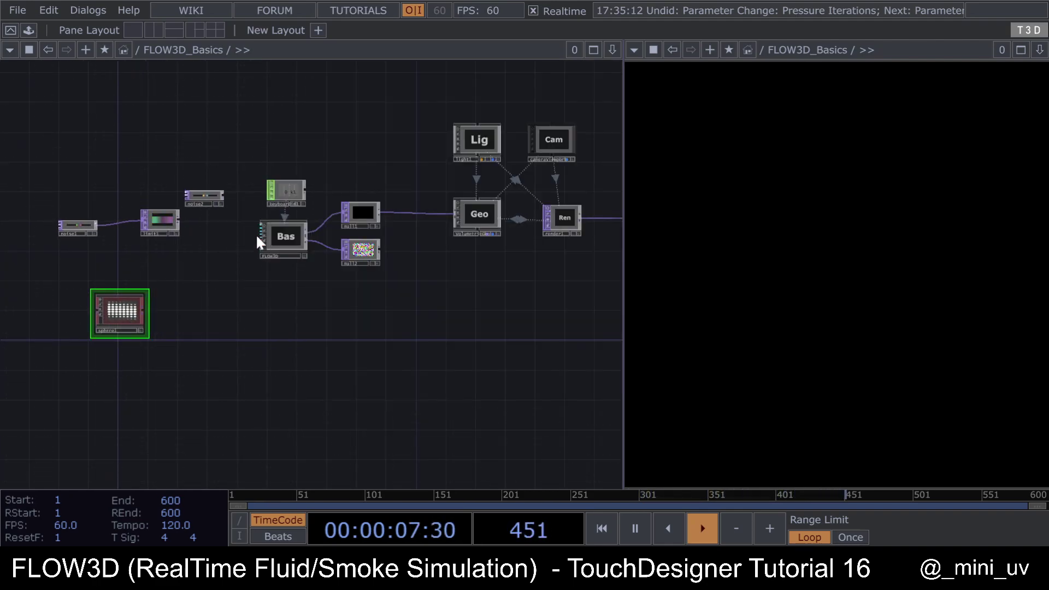
Step: Reference FLOW3D's 256 × 256 × 256 Density Resolution in the sphere's resolution and set its pixel format to 16-bit float (RGBA)
left_click(285, 229)
key("p")
scroll(372, 132, "up", 4)
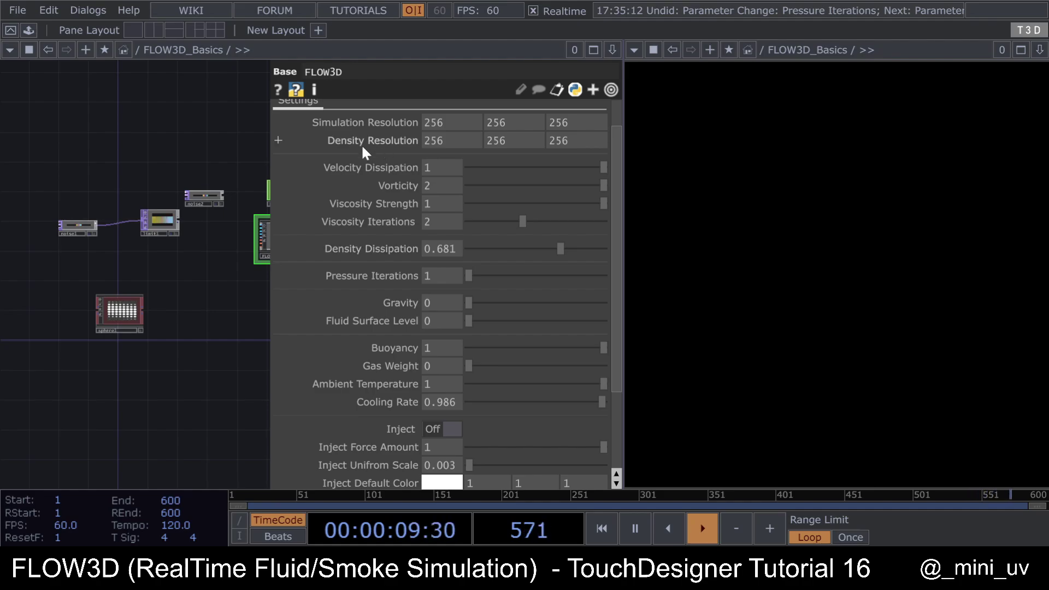
left_click(122, 320)
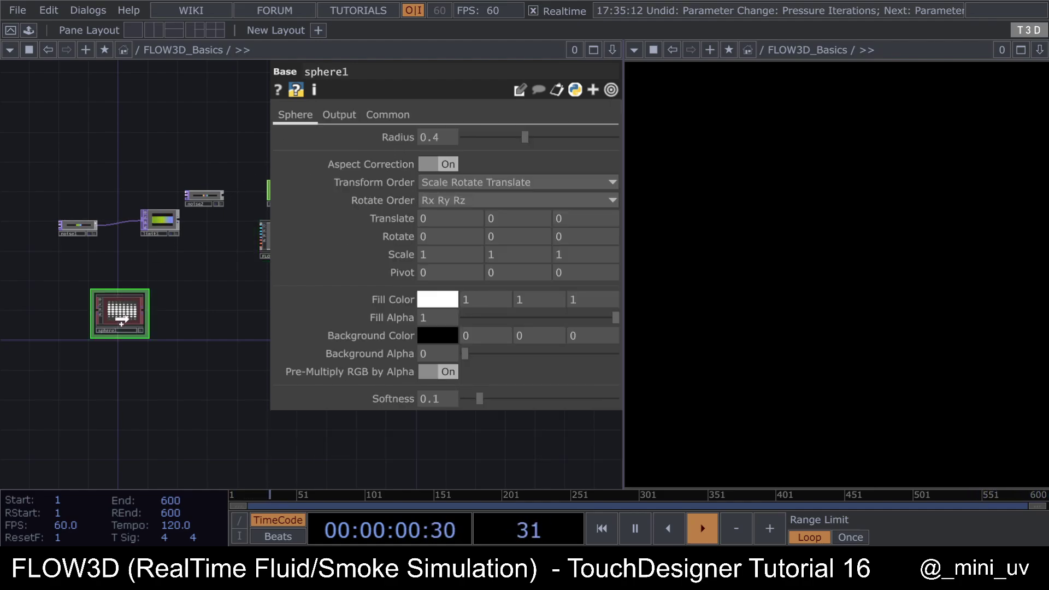
left_click(389, 115)
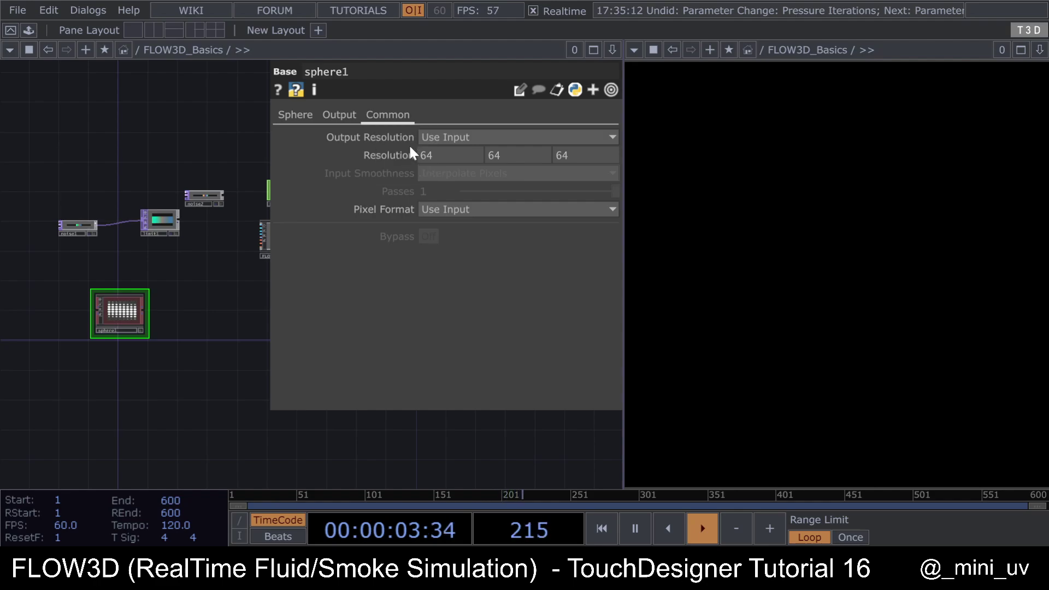
type("256\t256\t256")
left_click(436, 214)
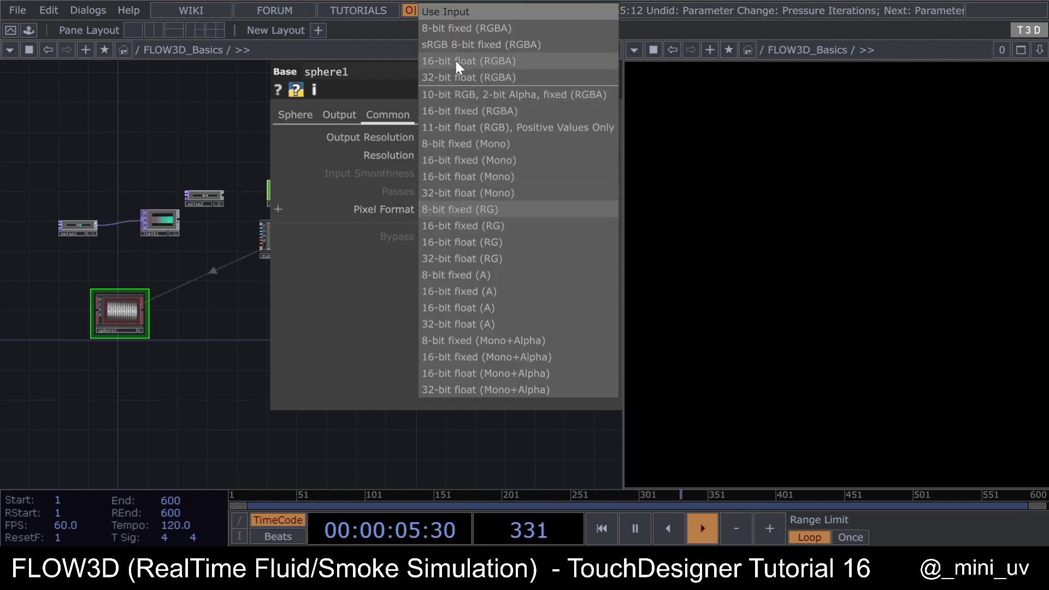
left_click(492, 60)
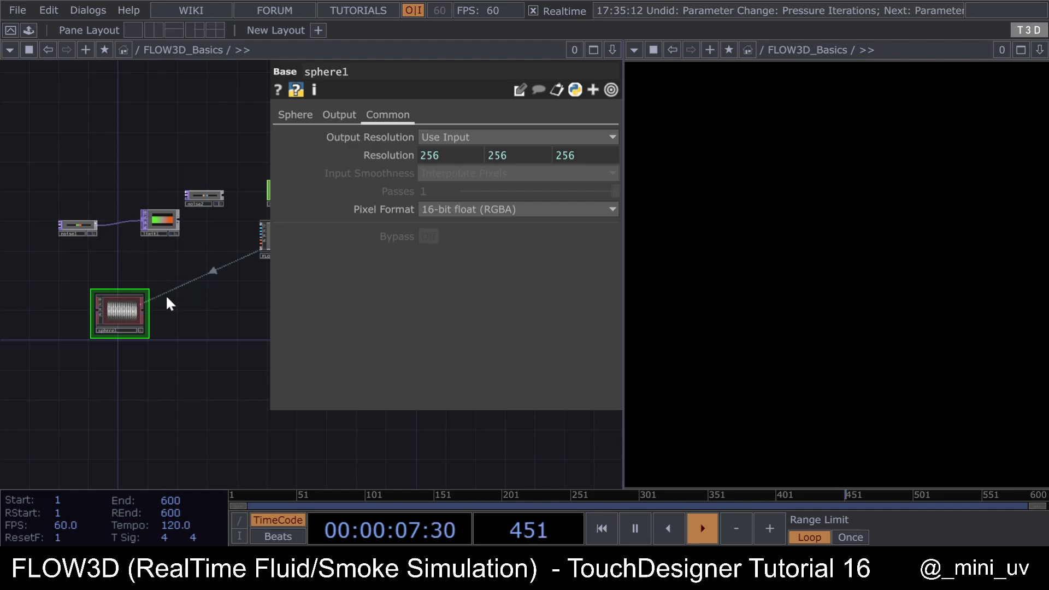
Step: Move the sphere node nearer to FLOW3D and connect its output to FLOW3D's Volume Source input
scroll(197, 284, "up", 2)
left_click_drag(90, 328, 194, 252)
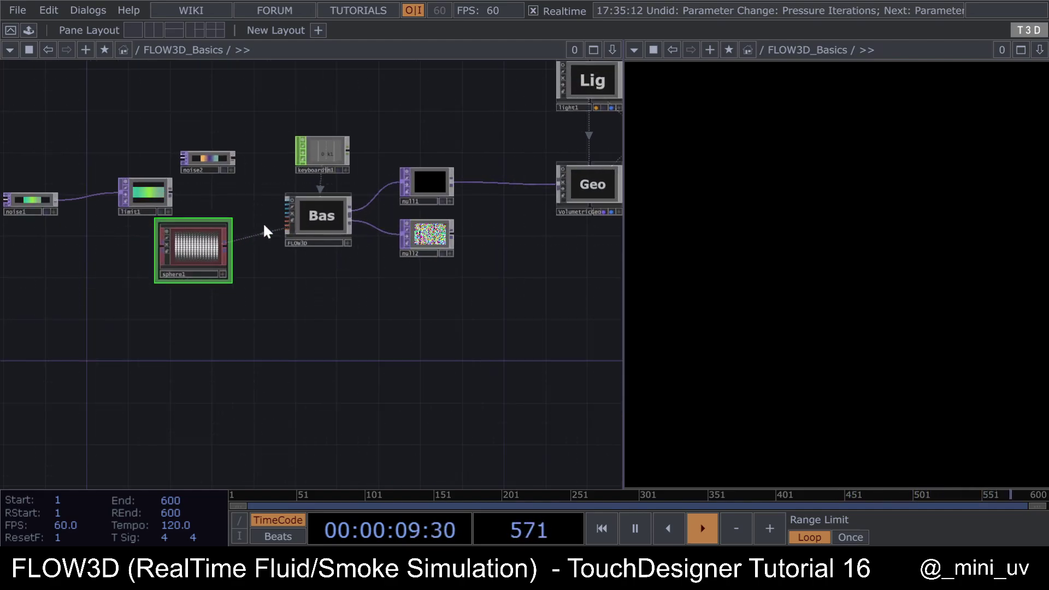
scroll(242, 247, "up", 5)
left_click_drag(165, 290, 252, 244)
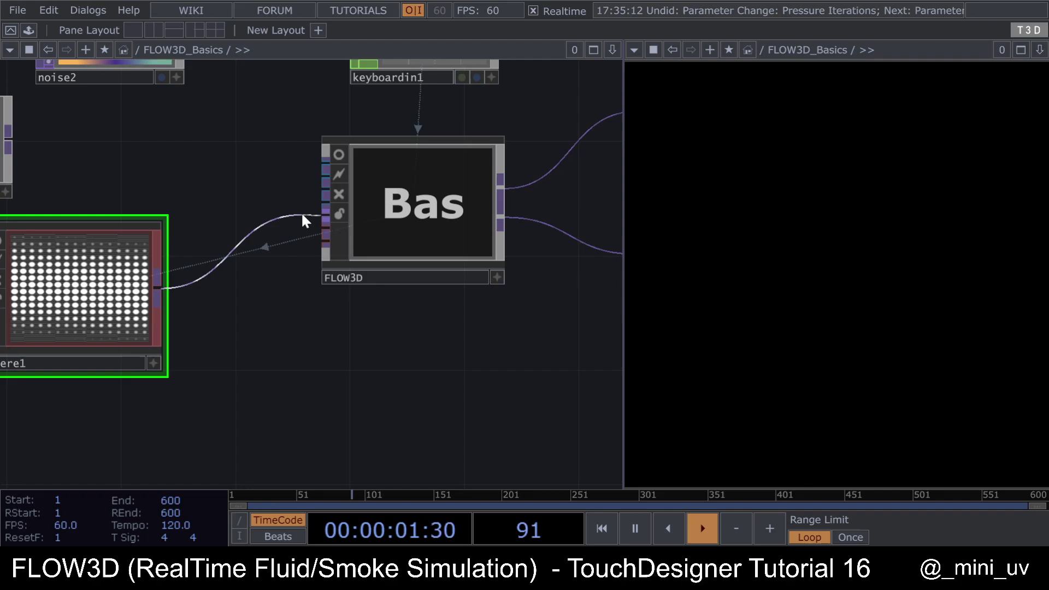
left_click_drag(302, 216, 319, 220)
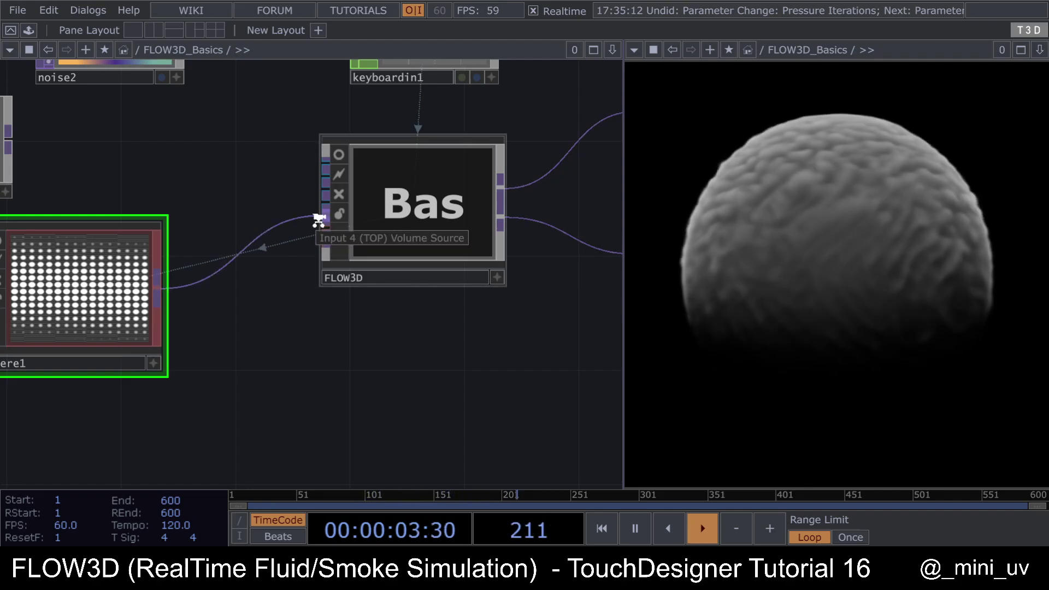
Step: Set the sphere's radius to 0.1 and its Y translation to -0.4
scroll(319, 220, "down", 5)
left_click_drag(219, 273, 126, 377)
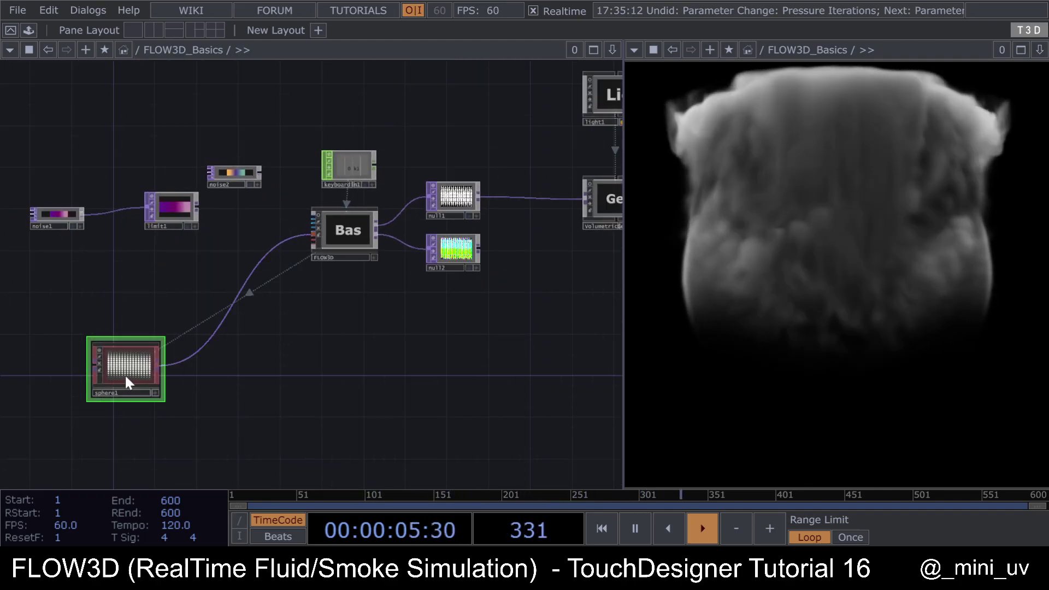
key("p")
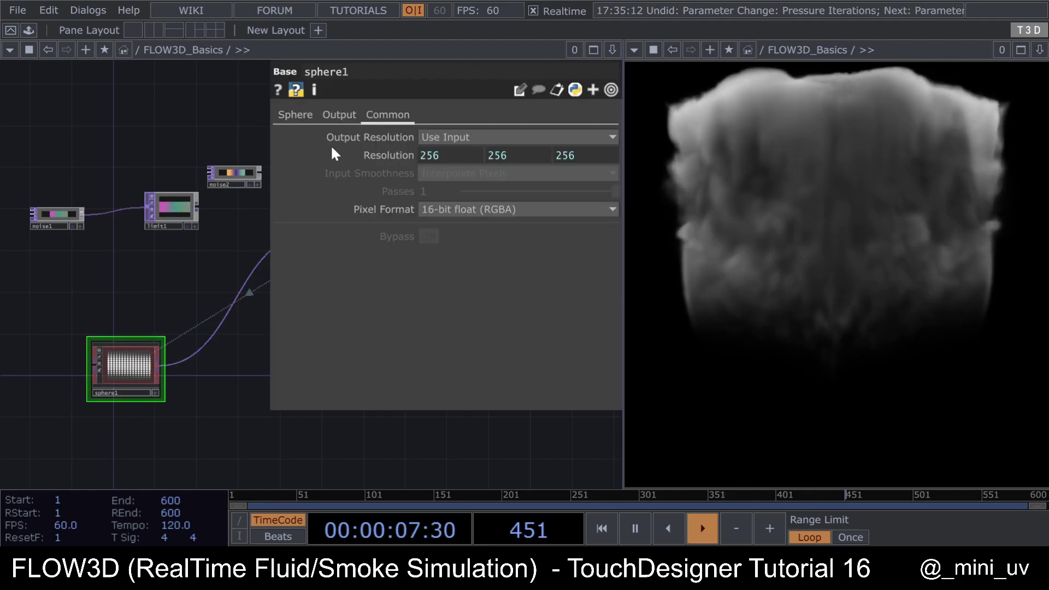
left_click(295, 114)
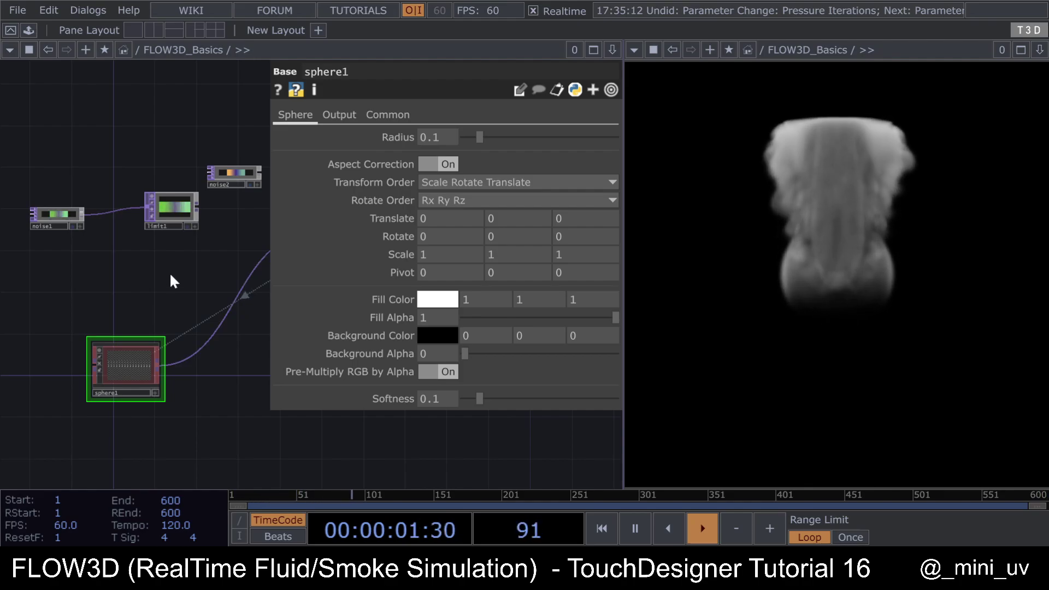
left_click_drag(143, 350, 112, 370)
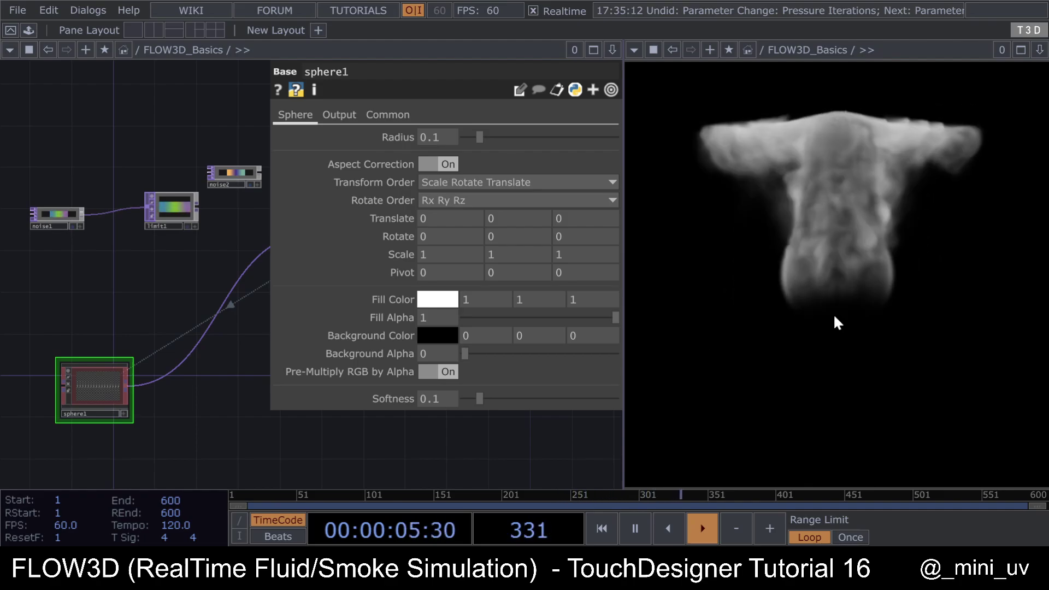
middle_click_drag(518, 219, 270, 264)
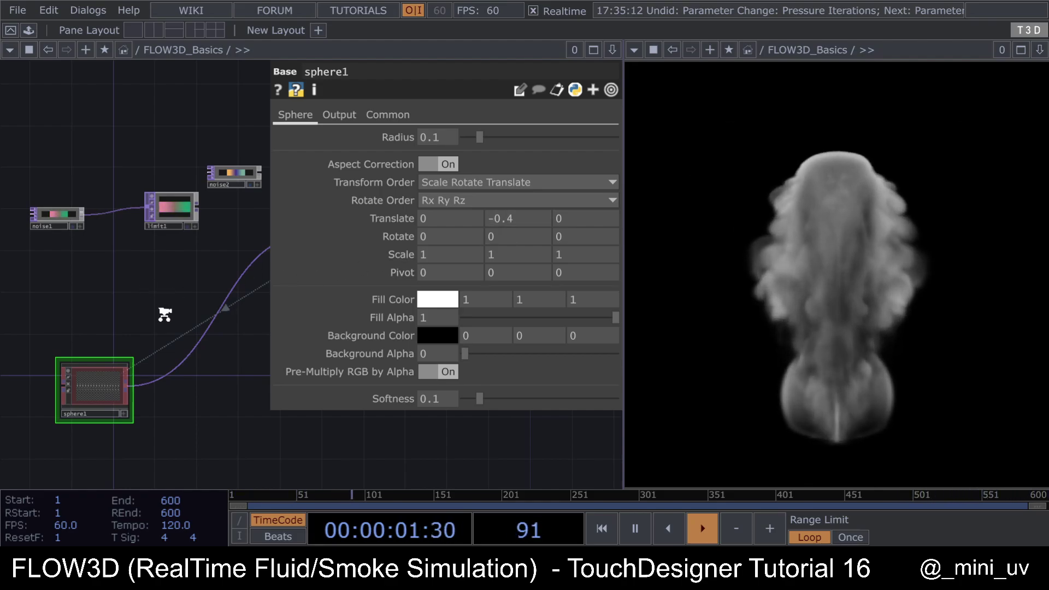
Step: Move the noise and limit nodes out of the way and place the sphere node level with FLOW3D
scroll(165, 315, "down", 5)
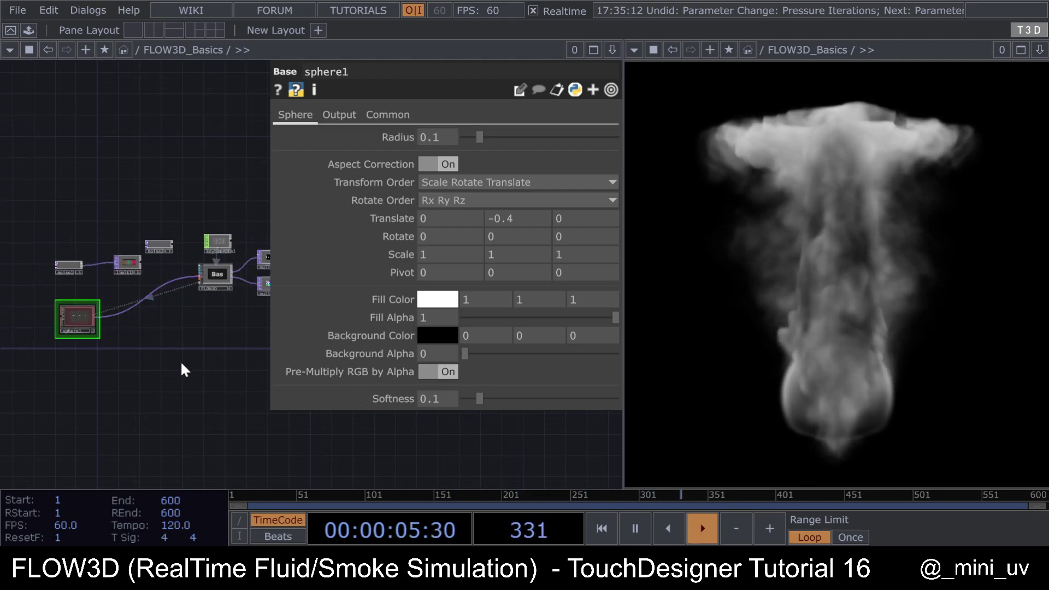
scroll(181, 361, "up", 4)
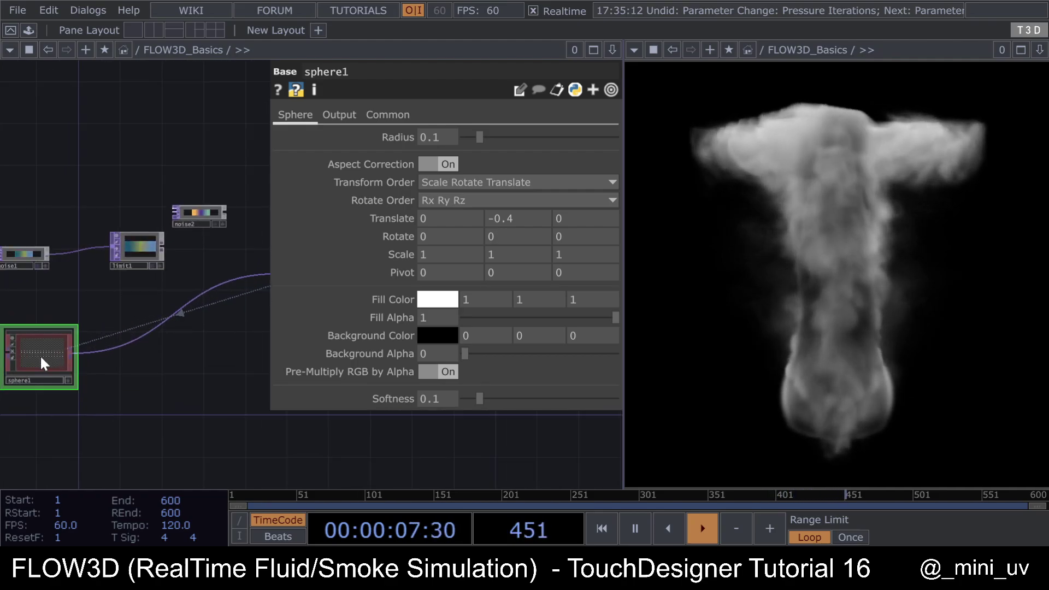
left_click_drag(40, 355, 122, 339)
scroll(119, 262, "down", 3)
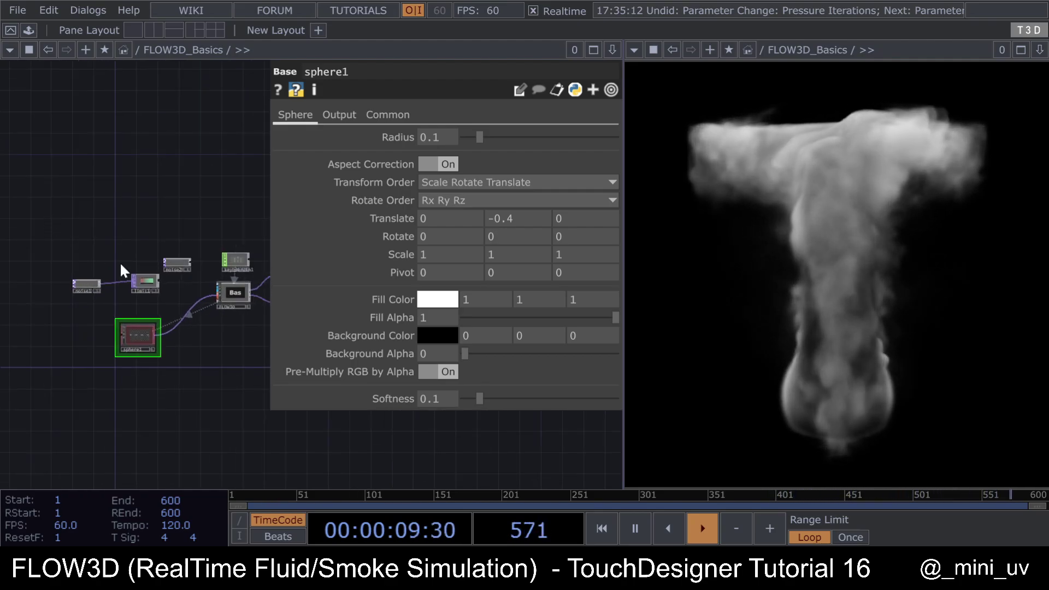
right_click_drag(44, 214, 196, 295)
left_click_drag(141, 280, 71, 216)
scroll(112, 325, "up", 3)
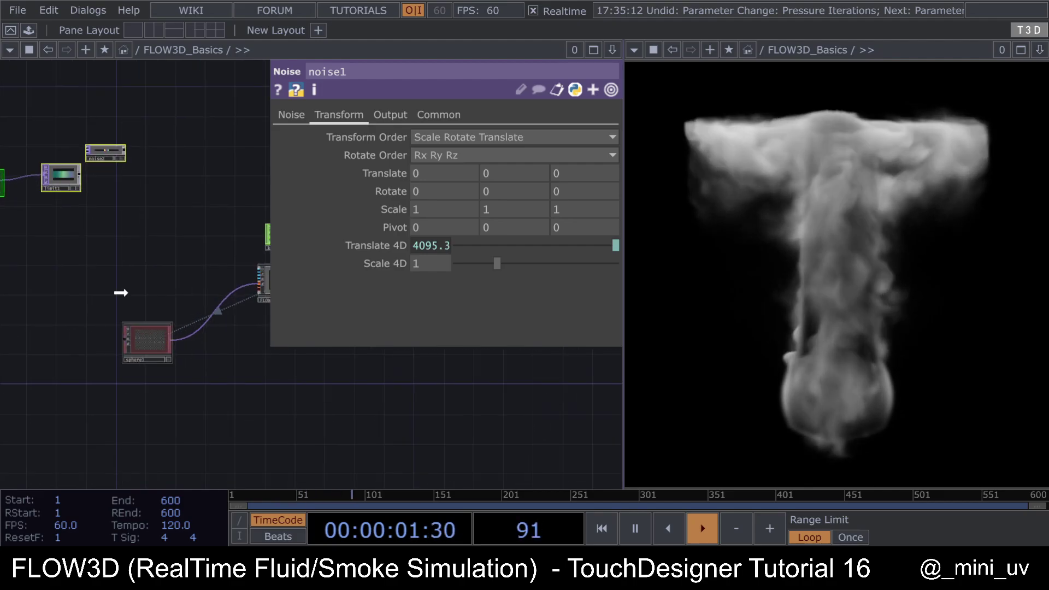
left_click_drag(121, 293, 66, 247)
left_click_drag(177, 343, 142, 318)
left_click_drag(26, 225, 122, 268)
Step: Add a T3D Box operator below the sphere node
key("Tab")
type("b")
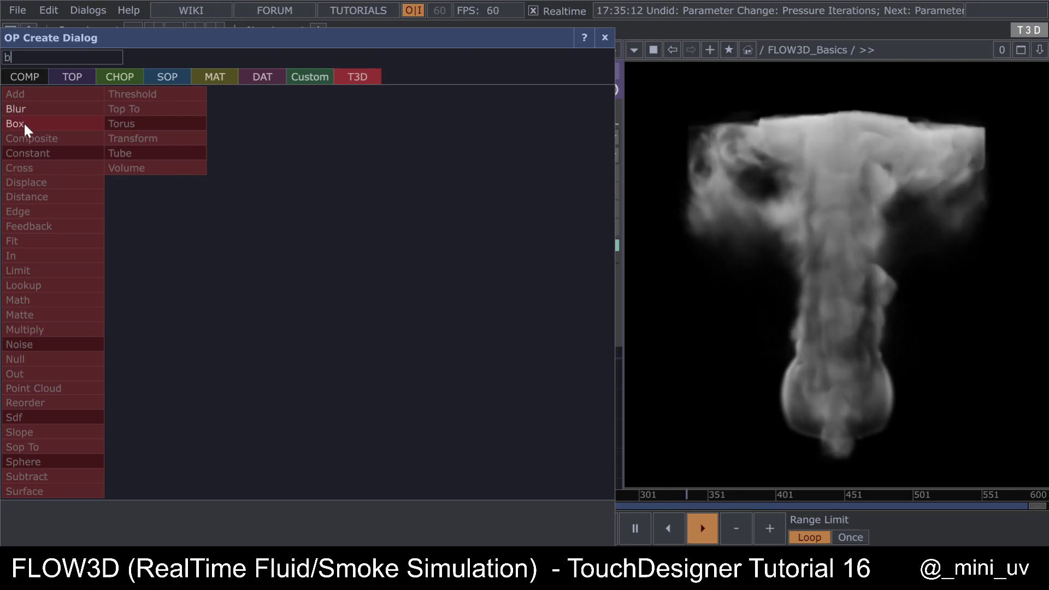
left_click(24, 123)
left_click(108, 352)
scroll(154, 251, "up", 3)
scroll(235, 228, "down", 2)
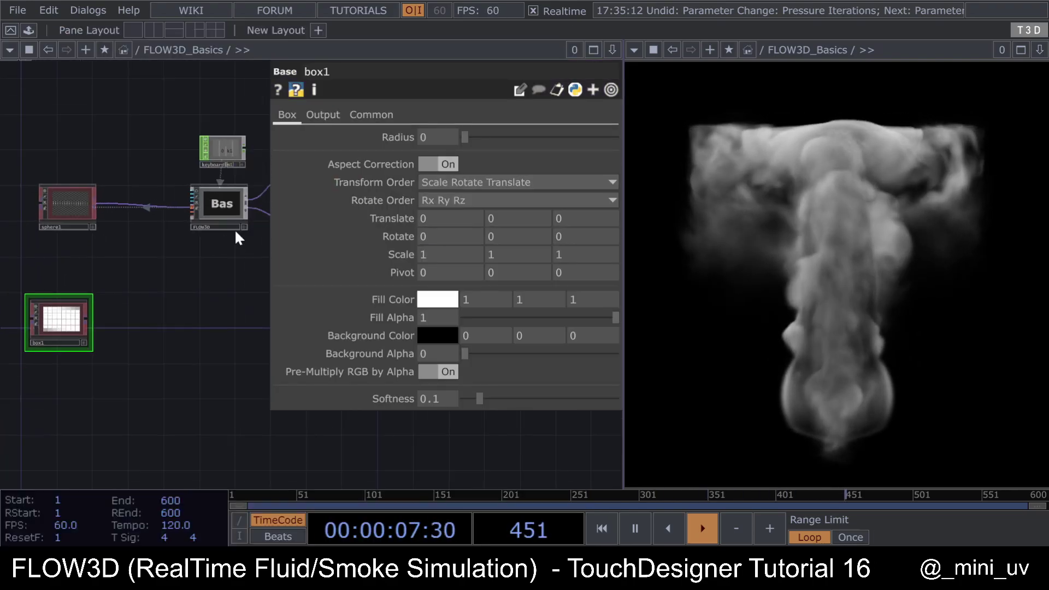
Step: Reference FLOW3D's 256 × 256 × 256 resolution in the box's resolution and set its pixel format to 16-bit float (RGBA)
left_click(205, 208)
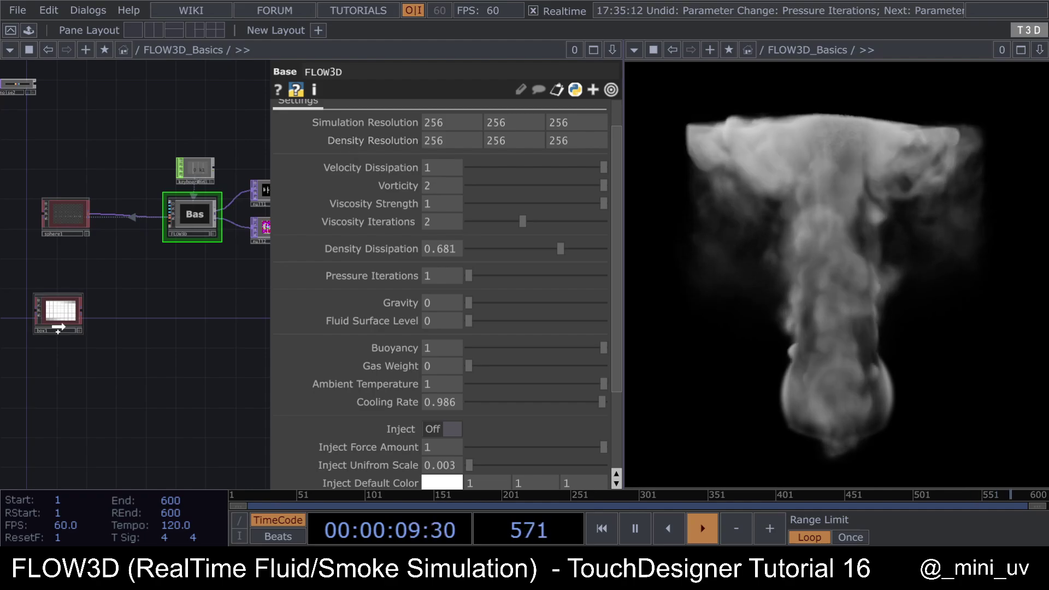
left_click(61, 322)
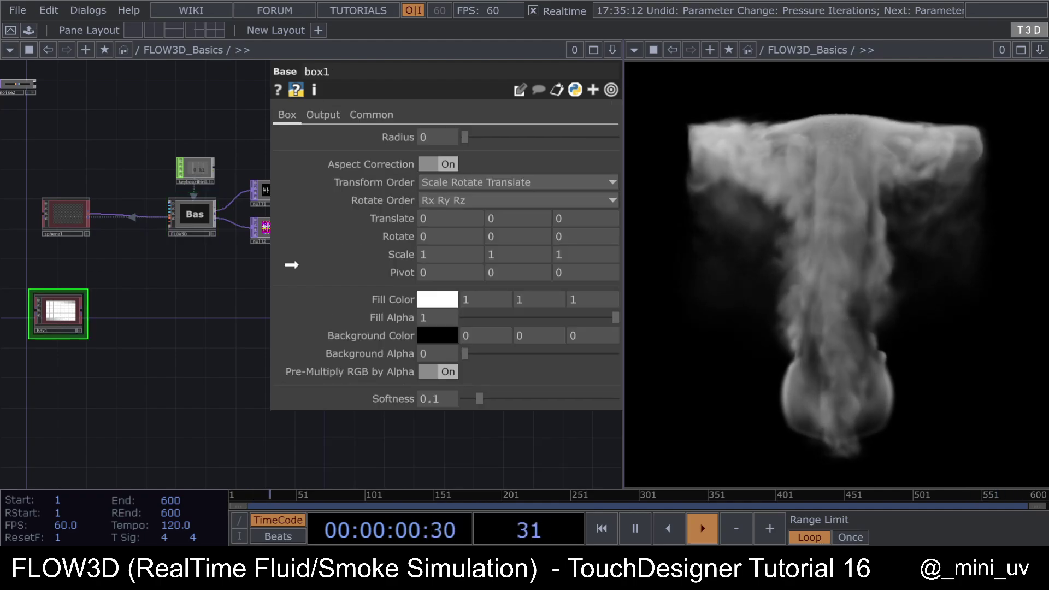
left_click(369, 116)
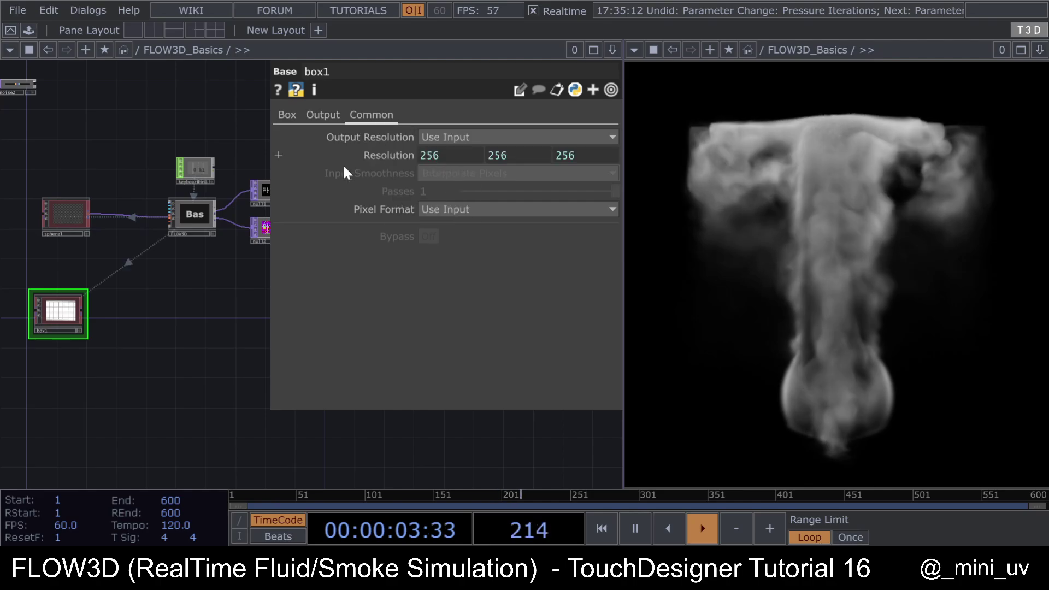
left_click(463, 208)
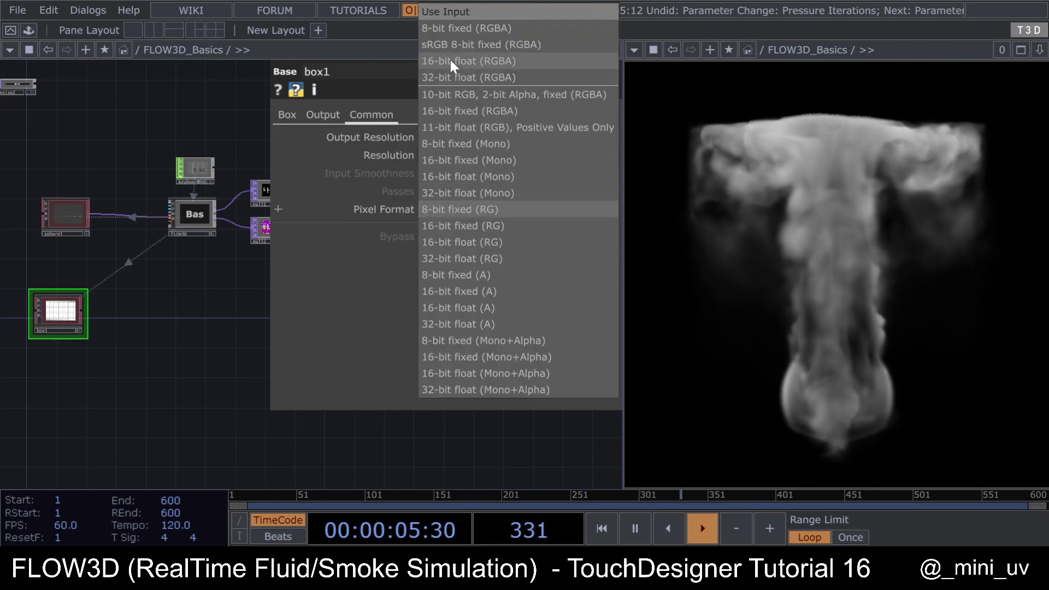
left_click(433, 61)
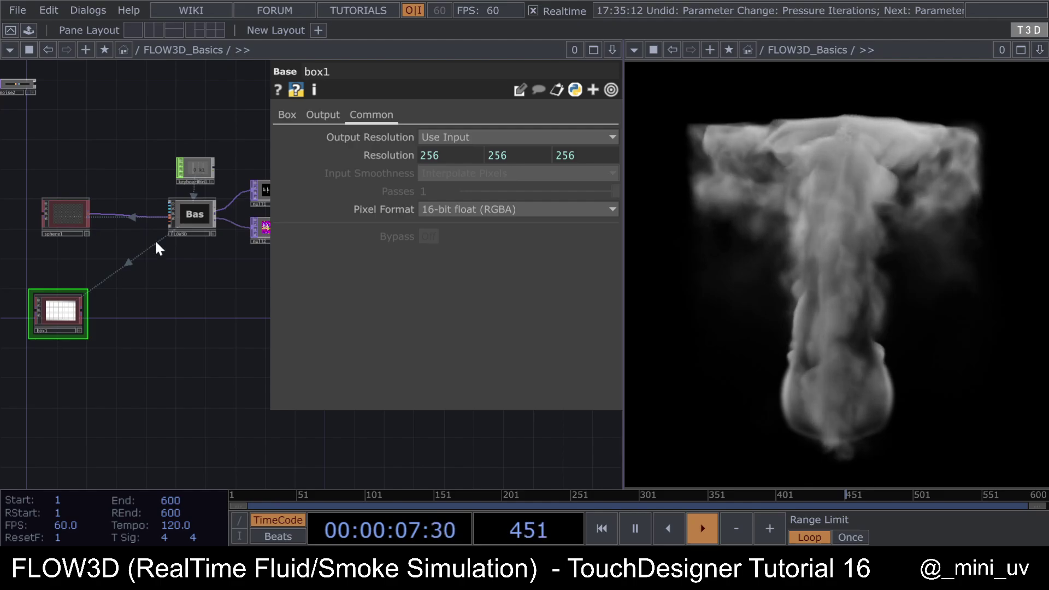
Step: Connect the box's output to the FLOW3D input directly below Volume Source
scroll(169, 219, "up", 5)
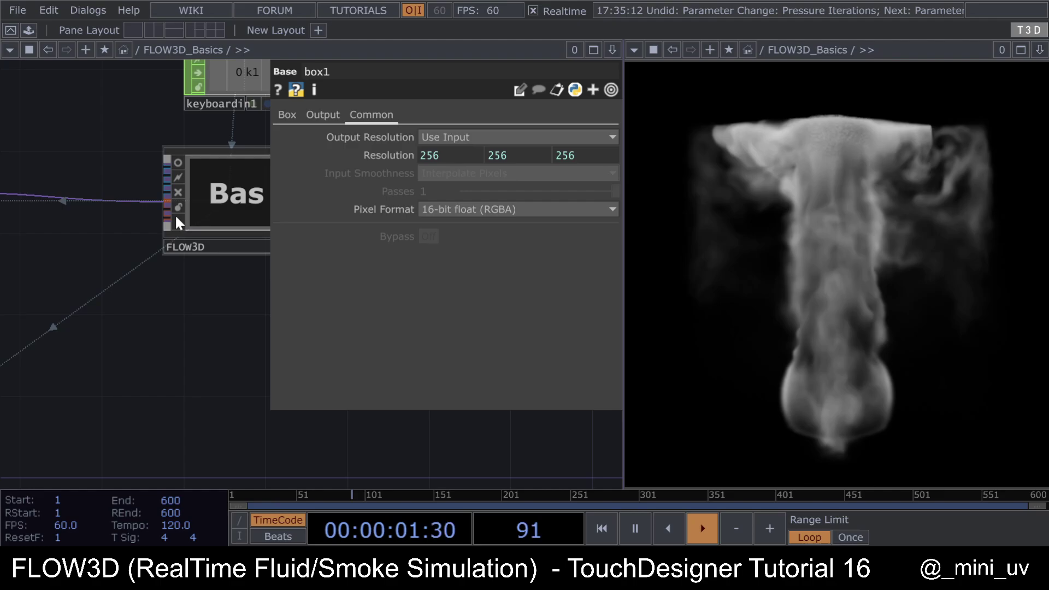
scroll(172, 216, "down", 5)
left_click_drag(45, 344, 170, 221)
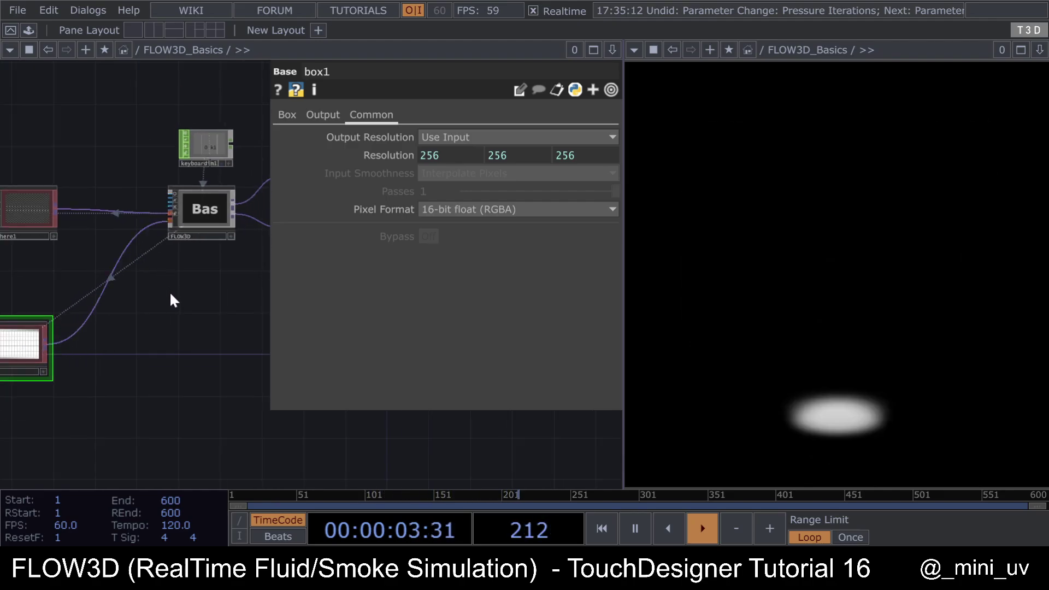
left_click_drag(169, 290, 210, 283)
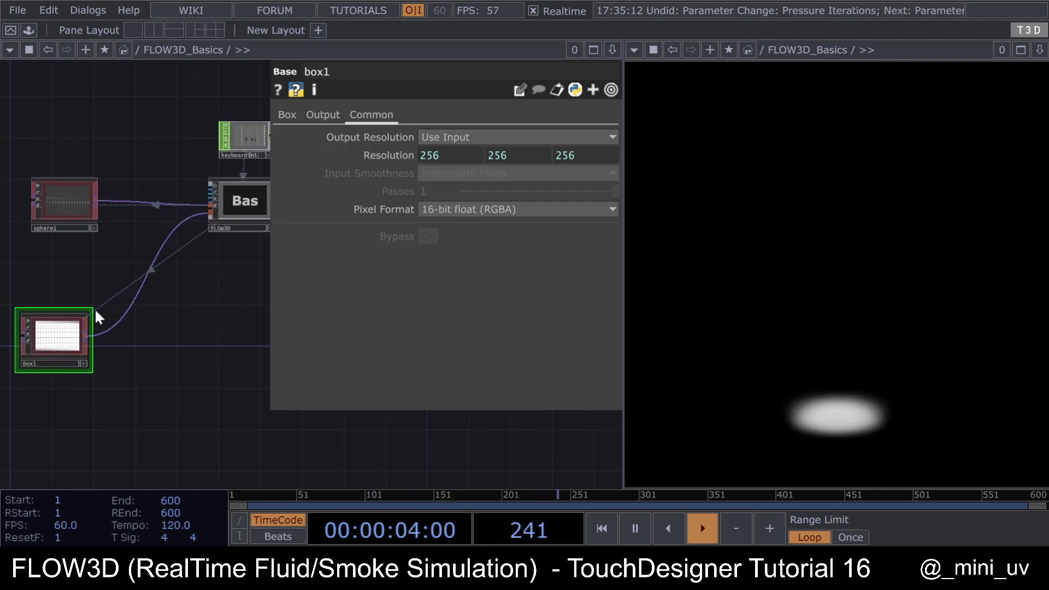
Step: Scale the box volume to 0.3 on all three axes
left_click(286, 115)
middle_click_drag(381, 258, 387, 235)
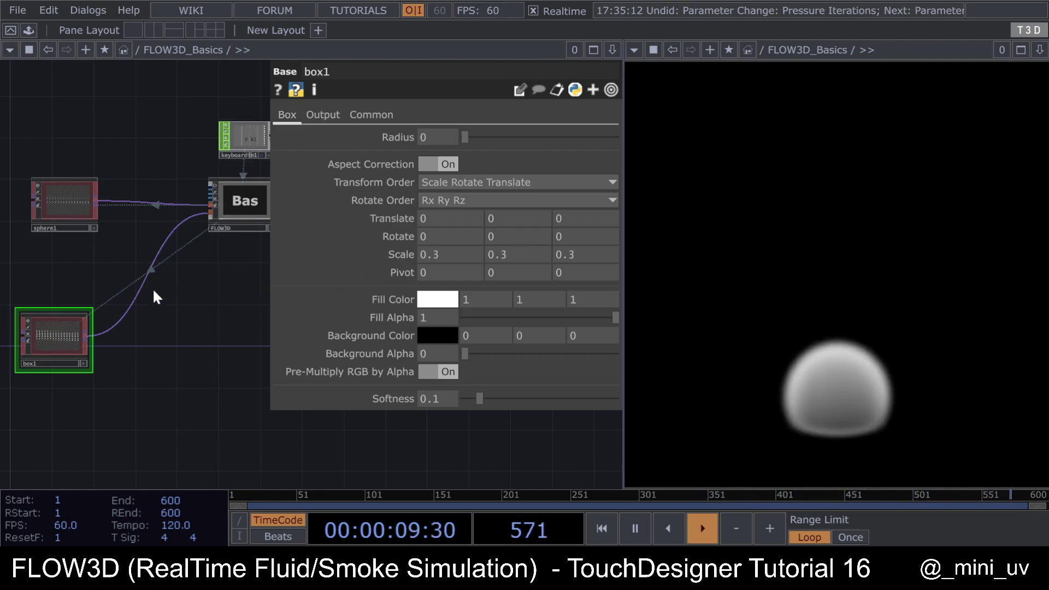
Step: Turn on Show Obstacle for FLOW3D, and switch Cache Obstacle off and back on
scroll(153, 288, "down", 2)
left_click(210, 228)
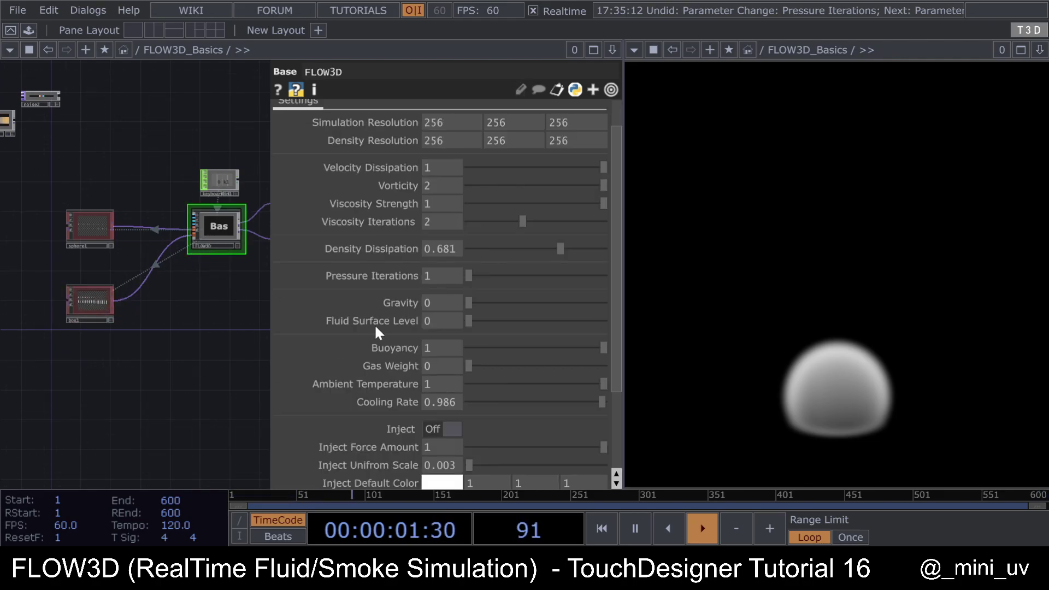
scroll(383, 339, "down", 3)
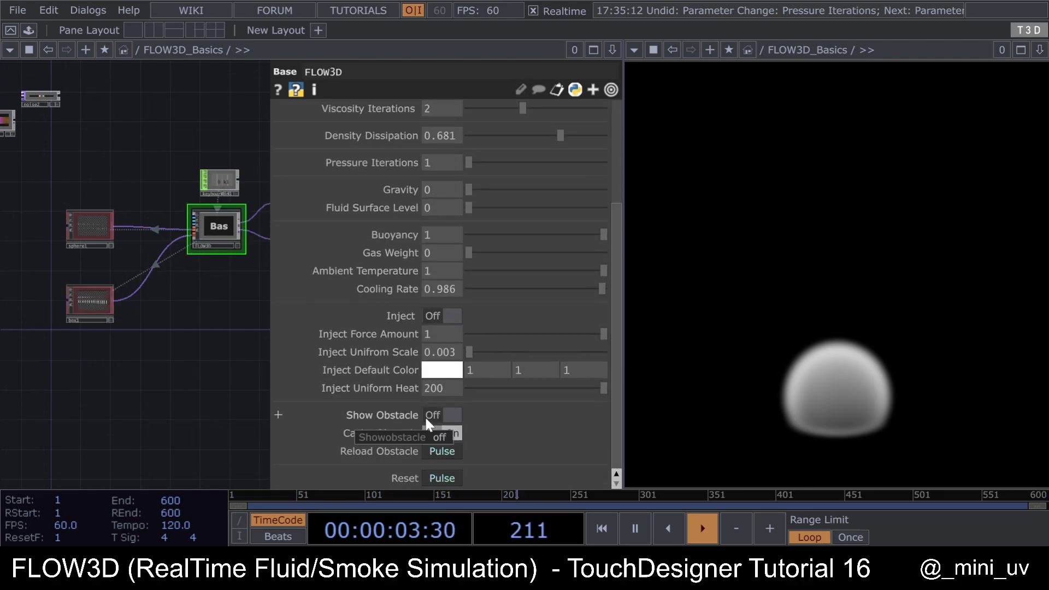
left_click(445, 415)
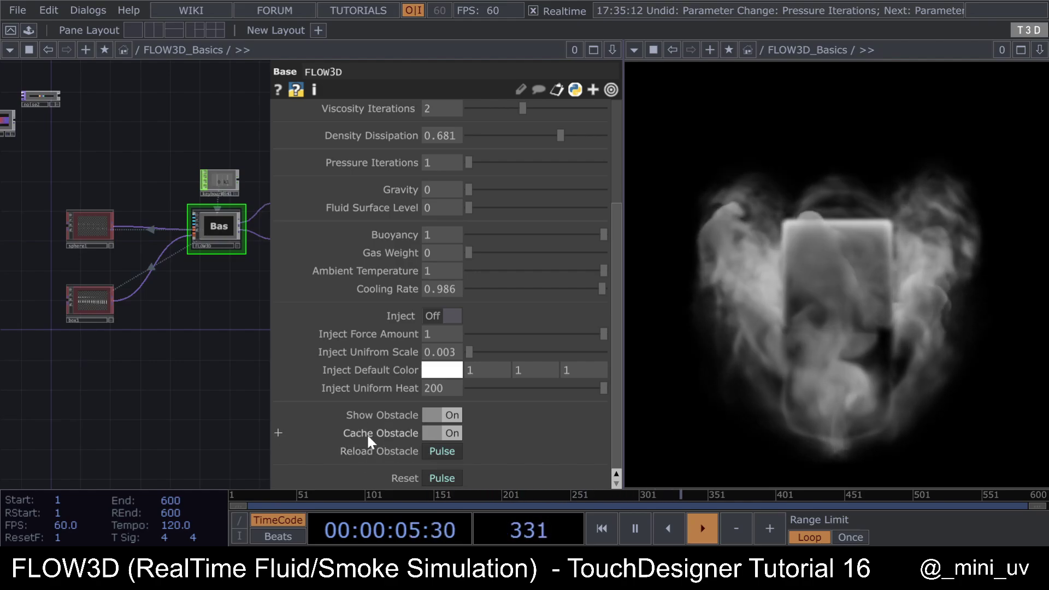
left_click(451, 433)
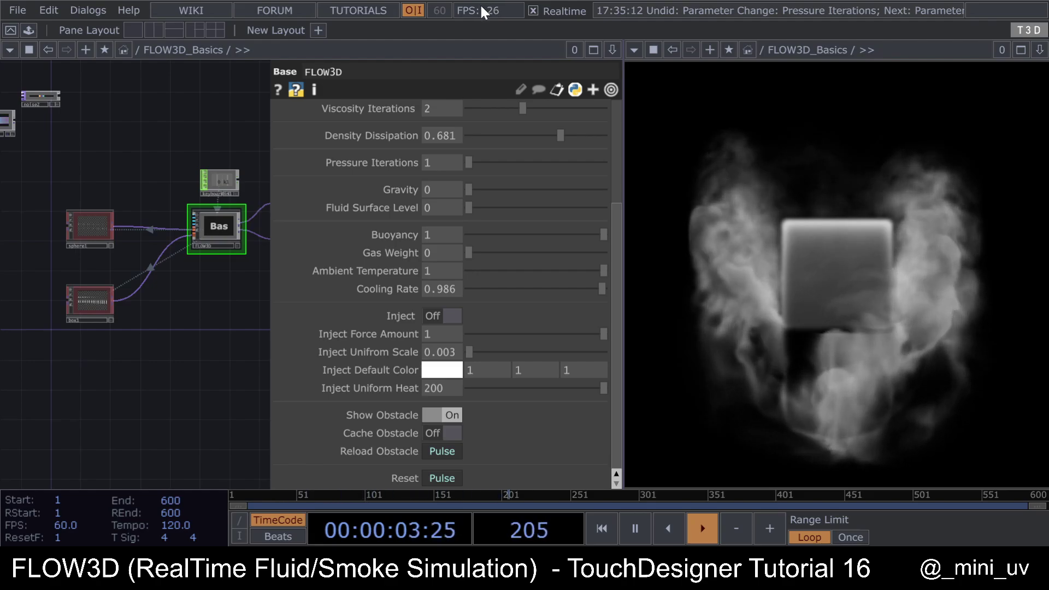
left_click(449, 435)
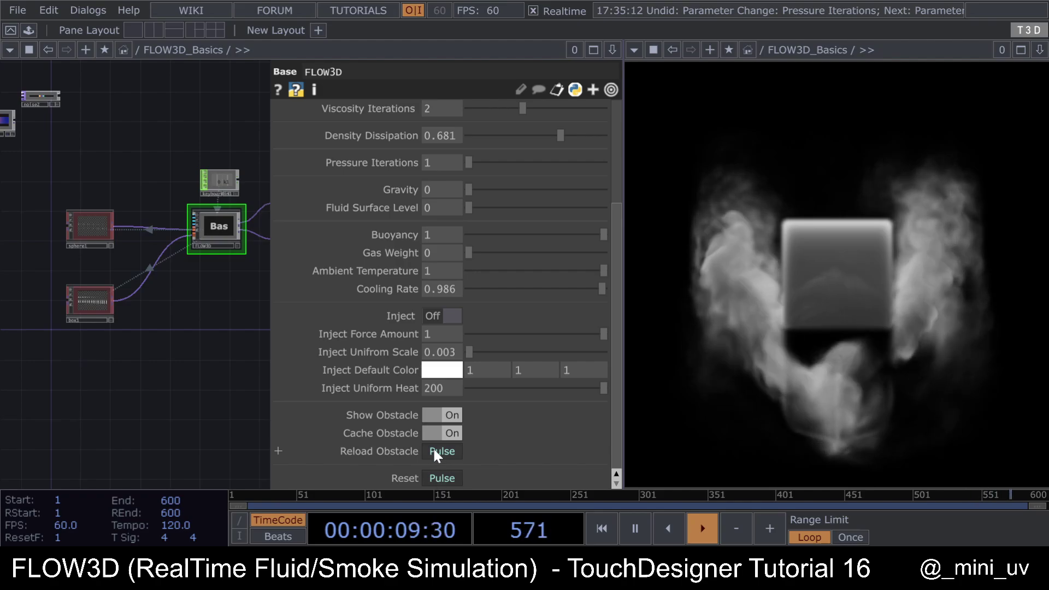
Step: Flatten and widen the box obstacle by setting its scale to 0.5, 0.1, 0.5
left_click(100, 298)
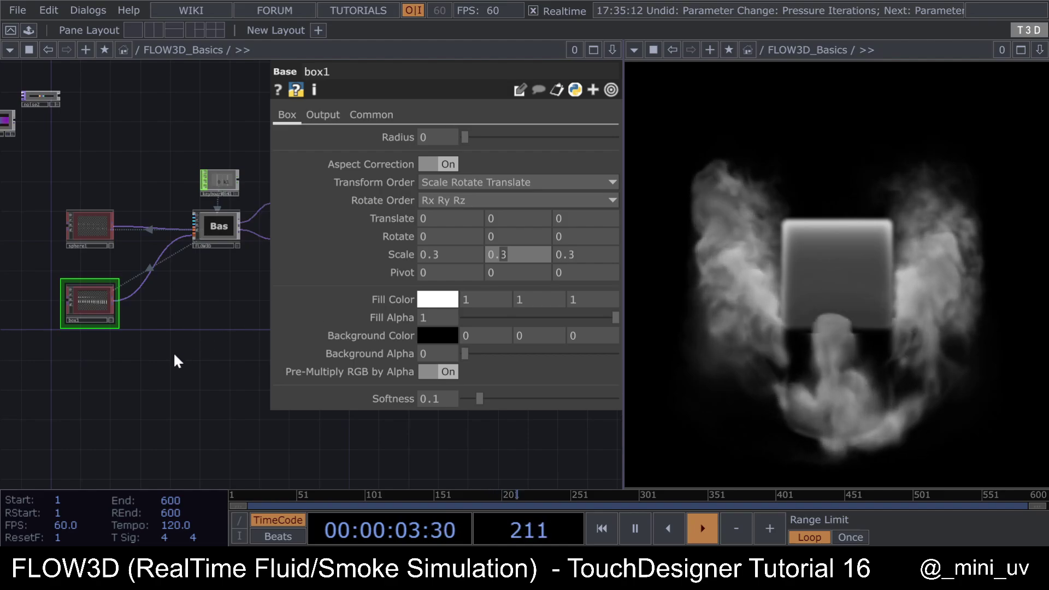
type("1")
key("Return")
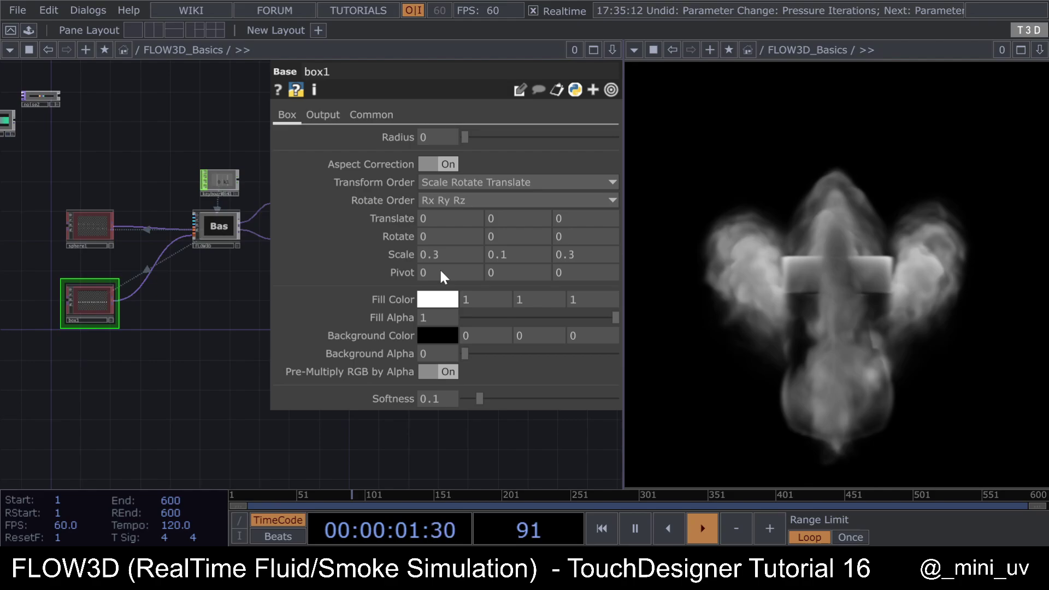
left_click_drag(433, 250, 565, 251)
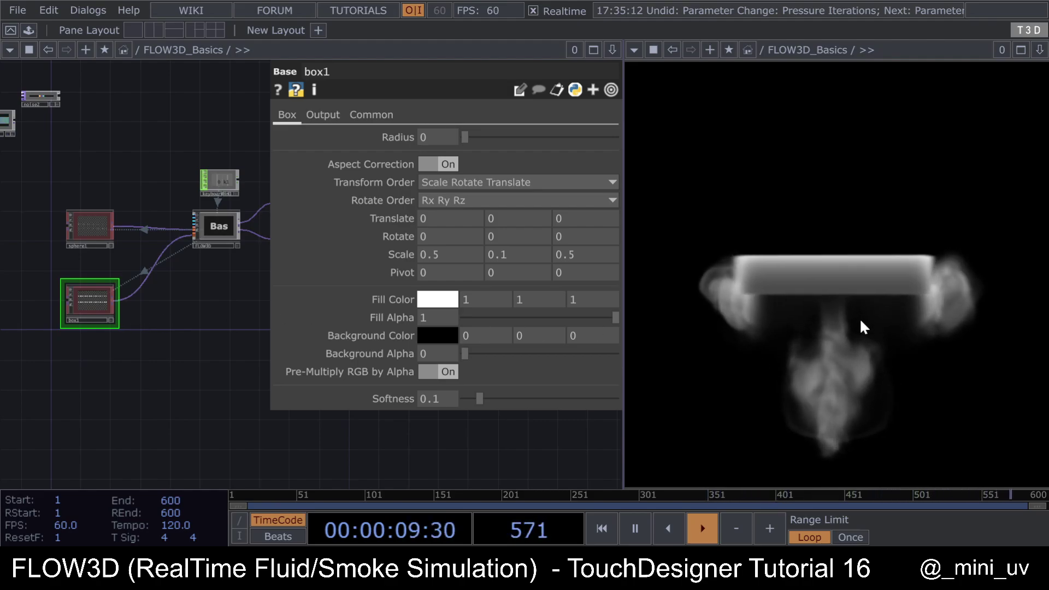
left_click_drag(765, 317, 885, 320)
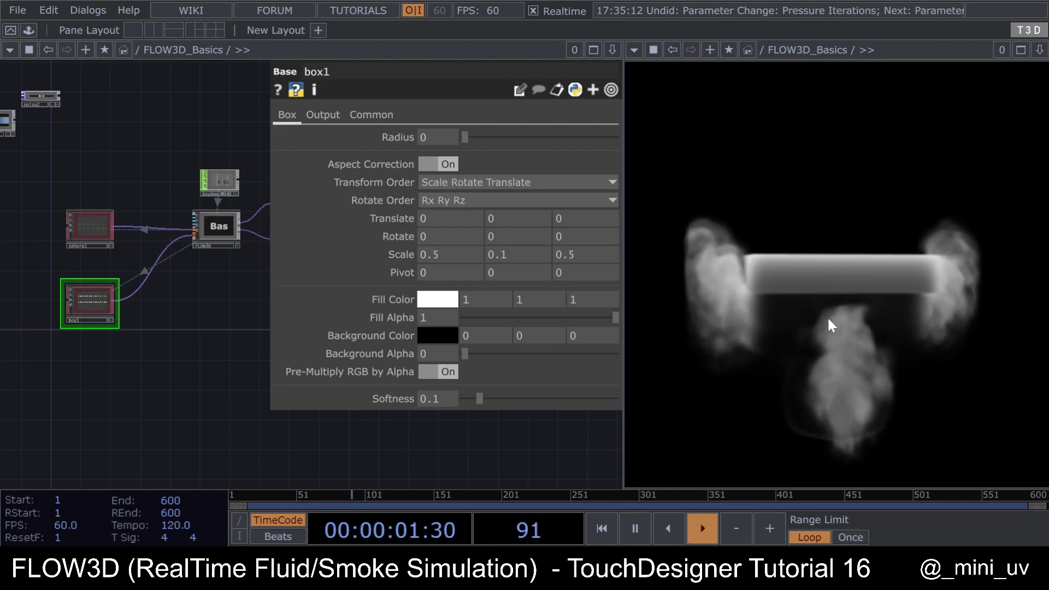
left_click_drag(813, 359, 799, 332)
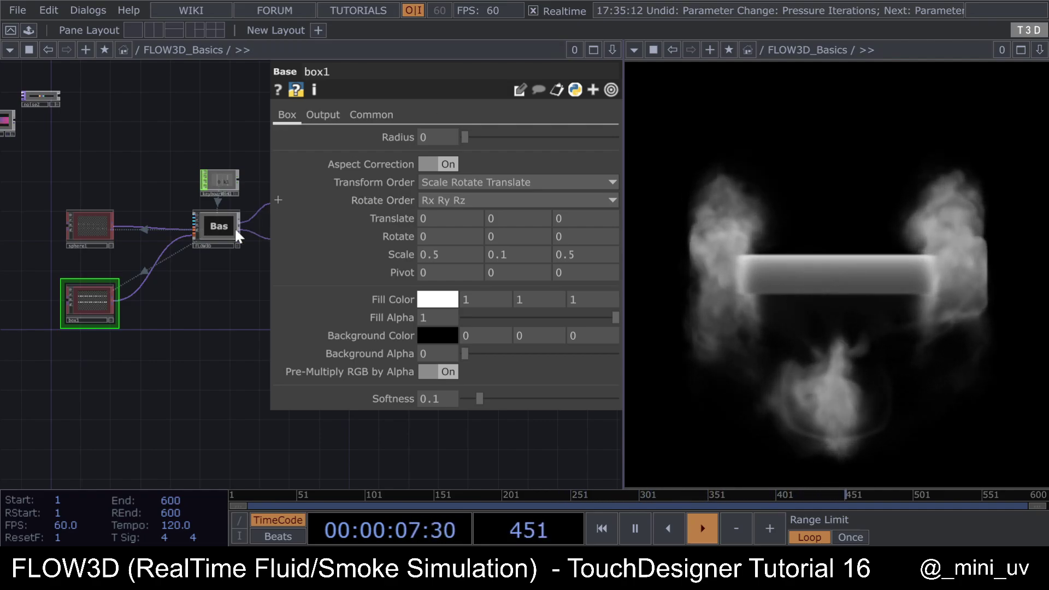
Step: Set FLOW3D's Cooling Rate to 1 and hide the parameters
left_click(222, 236)
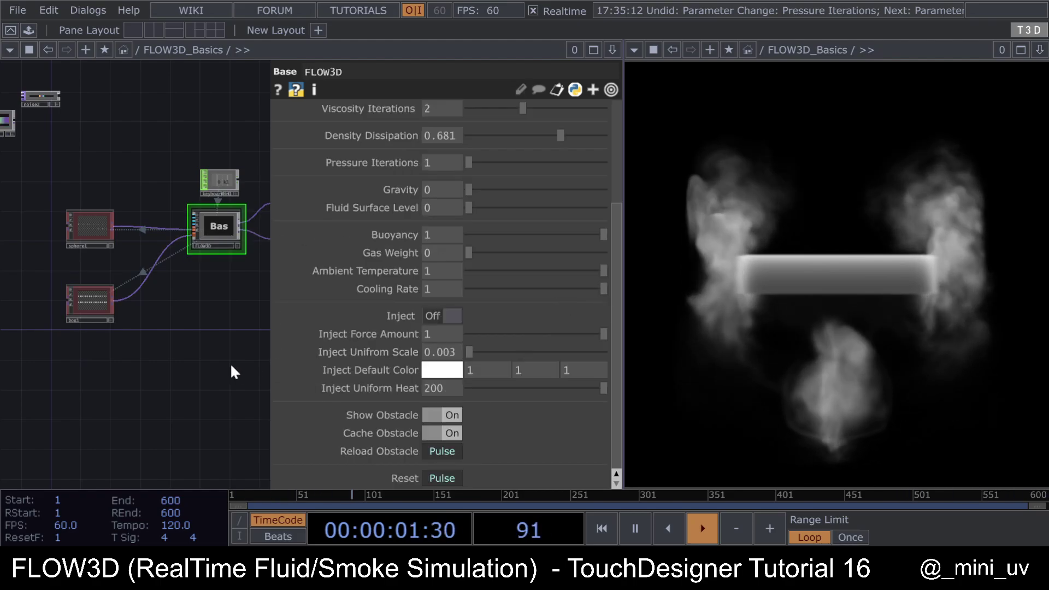
key("p")
key("h")
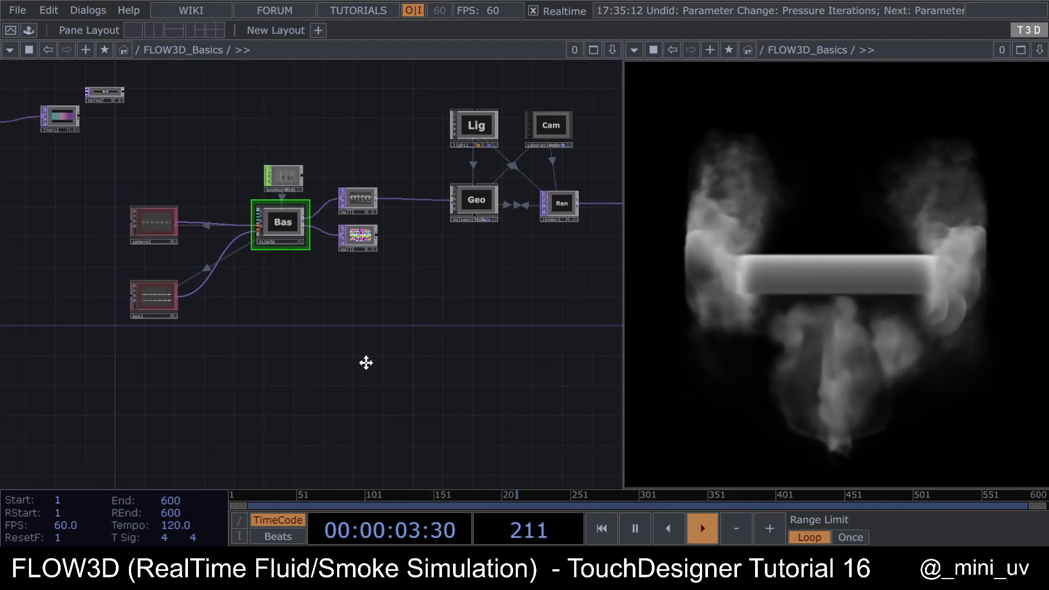
Step: Add a File In SOP in the empty network area below the box node
left_click_drag(322, 412, 376, 359)
key("Tab")
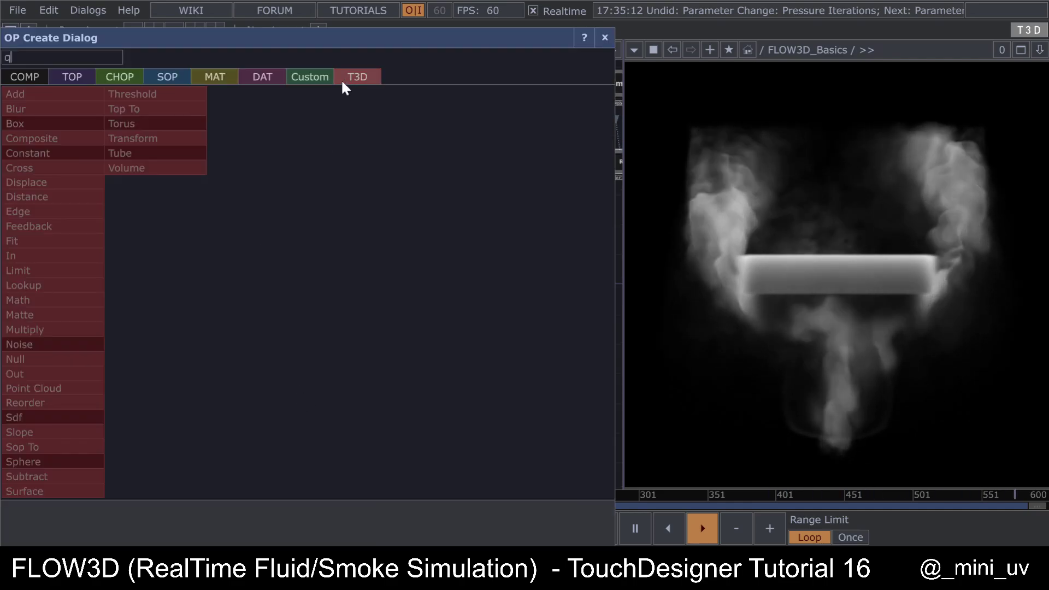
left_click(604, 39)
key("Tab")
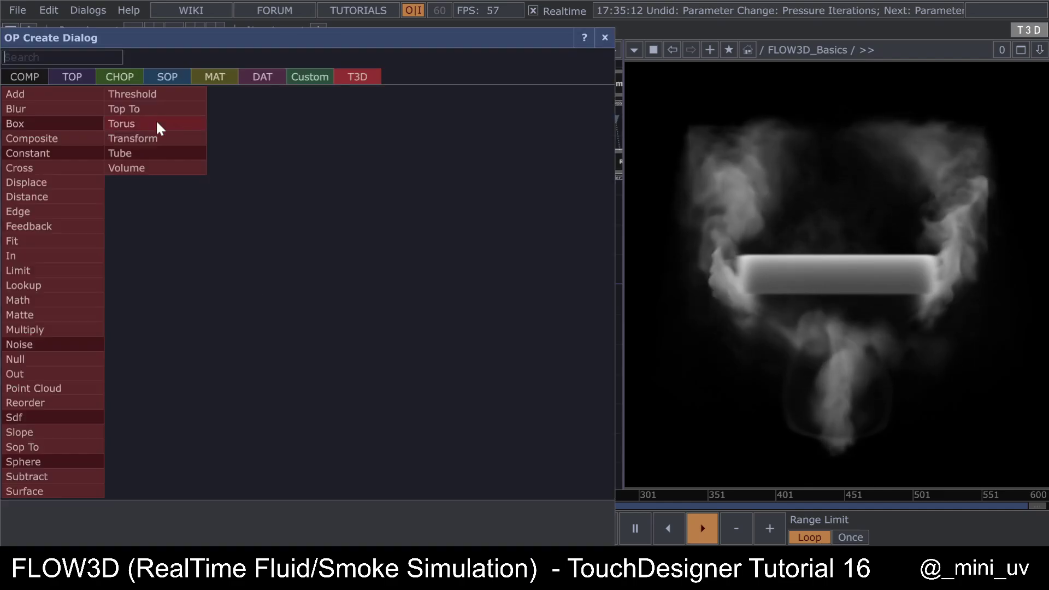
left_click(164, 77)
type("g")
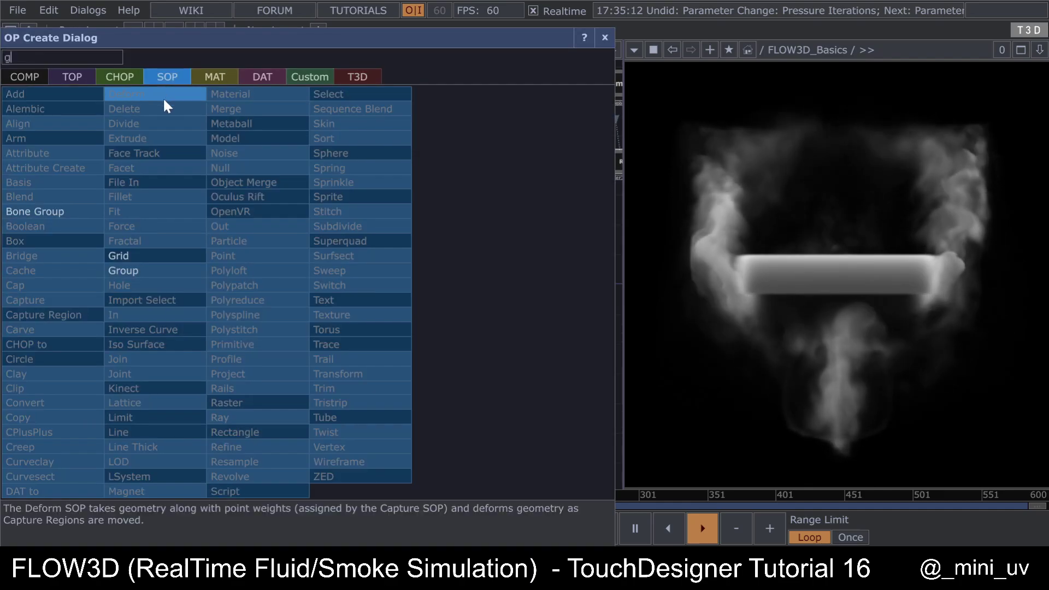
key("BackSpace")
type("file")
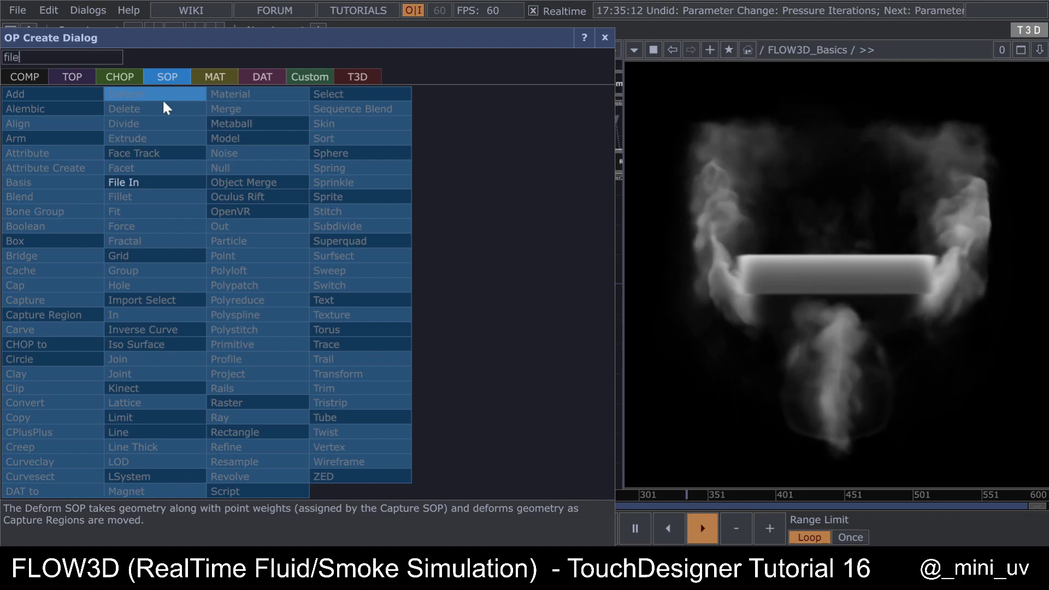
left_click(130, 180)
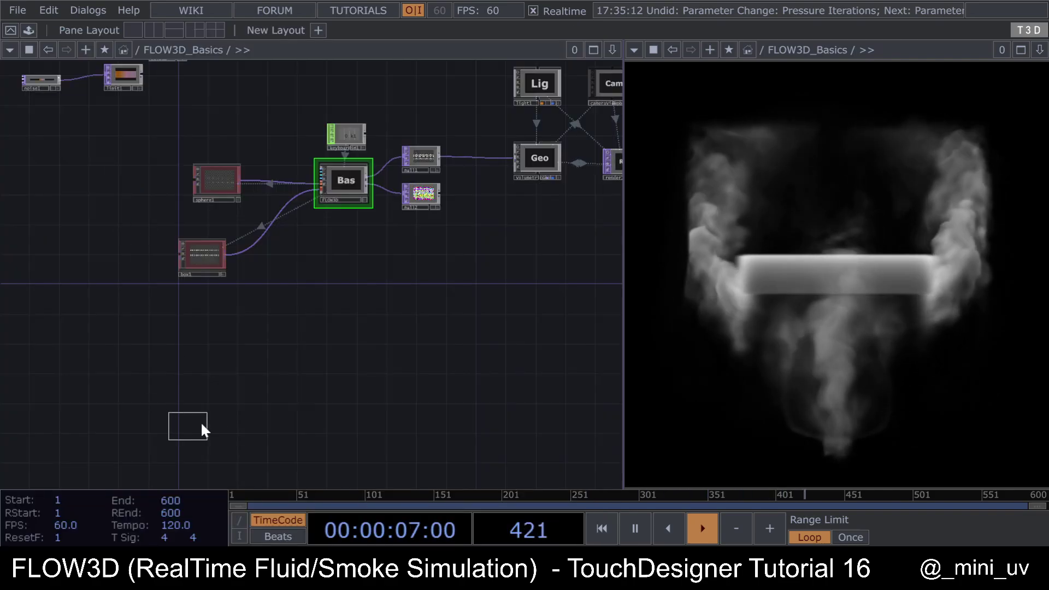
left_click(216, 331)
Step: Load TeaPot.tog from the TouchDesigner Samples/Geo folder as the File In node's geometry file
scroll(215, 332, "up", 5)
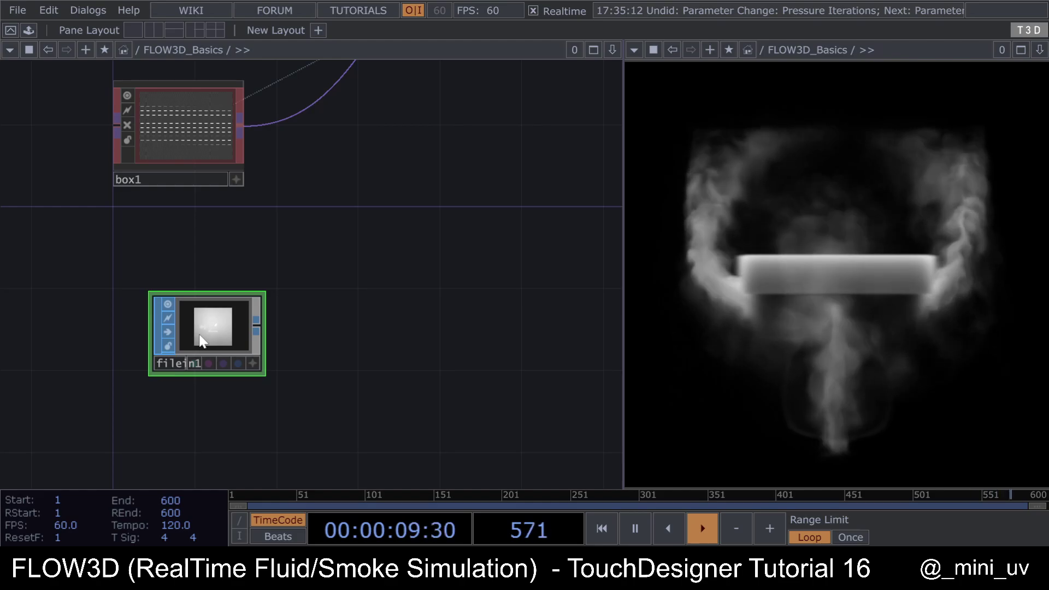
key("p")
left_click(612, 137)
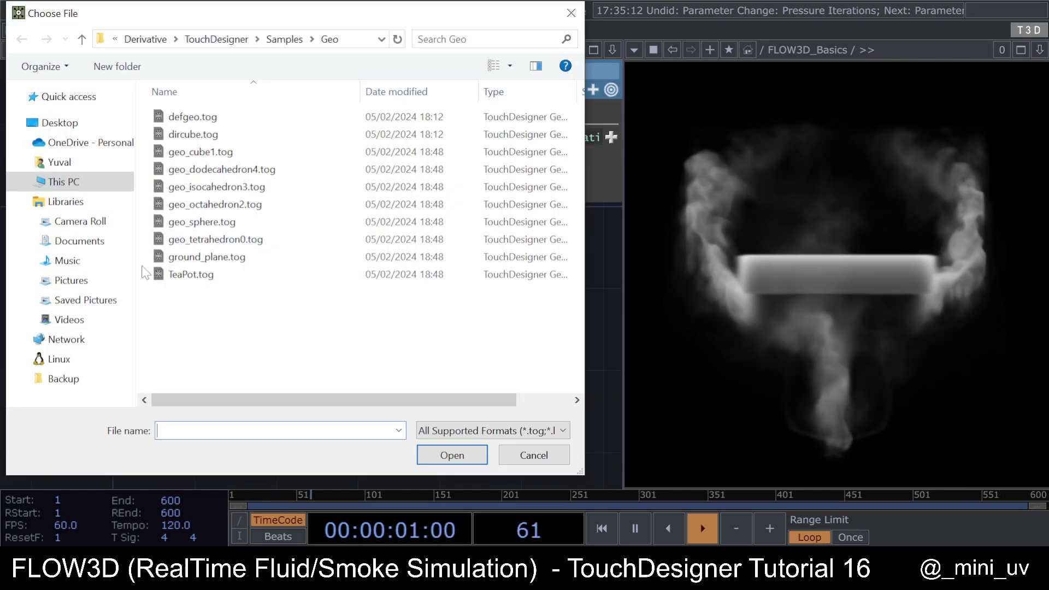
double_click(211, 274)
scroll(217, 309, "down", 3)
scroll(216, 309, "up", 5)
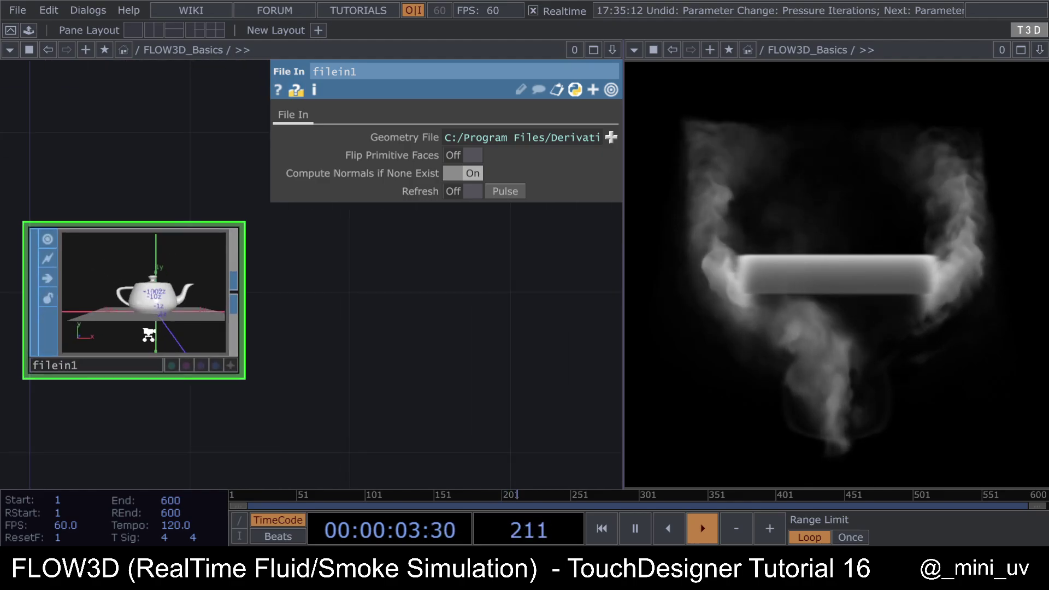
scroll(143, 328, "down", 1)
scroll(99, 335, "up", 2)
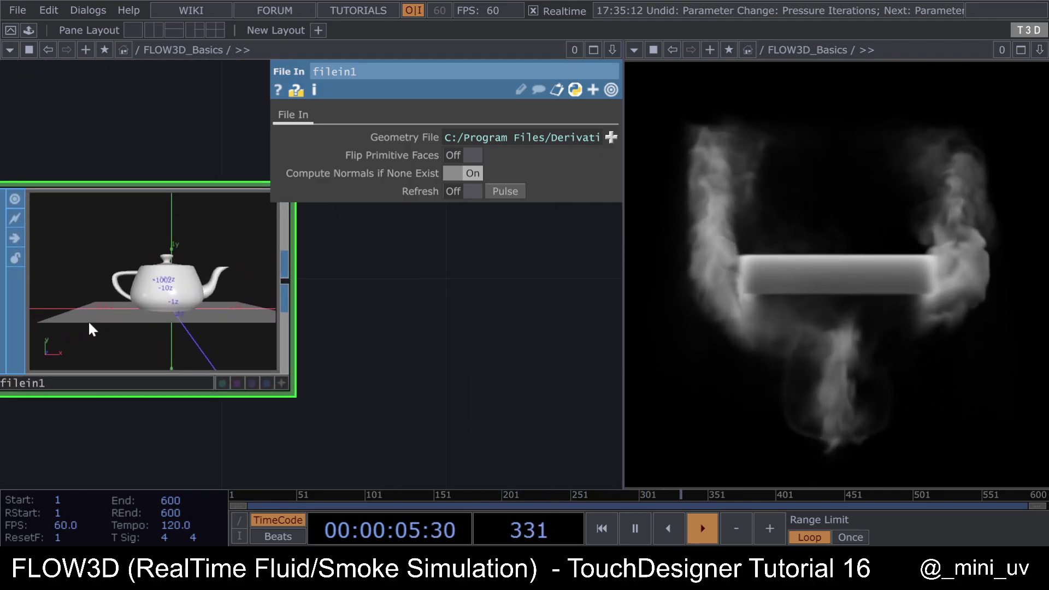
Step: Add a Delete SOP after the File In node and set its entity to Points
scroll(126, 327, "down", 4)
key("Tab")
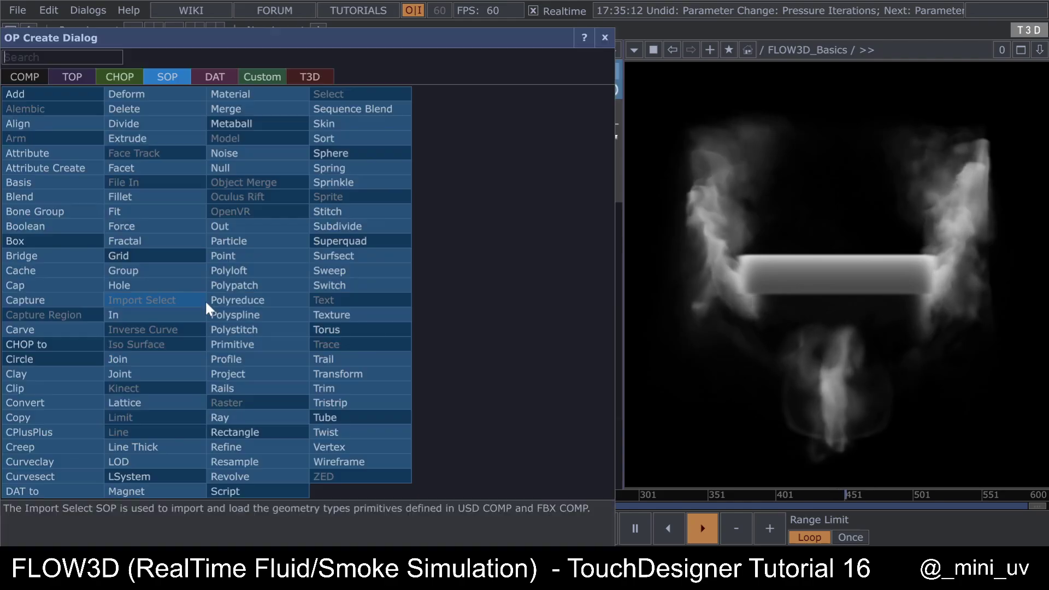
key("Escape")
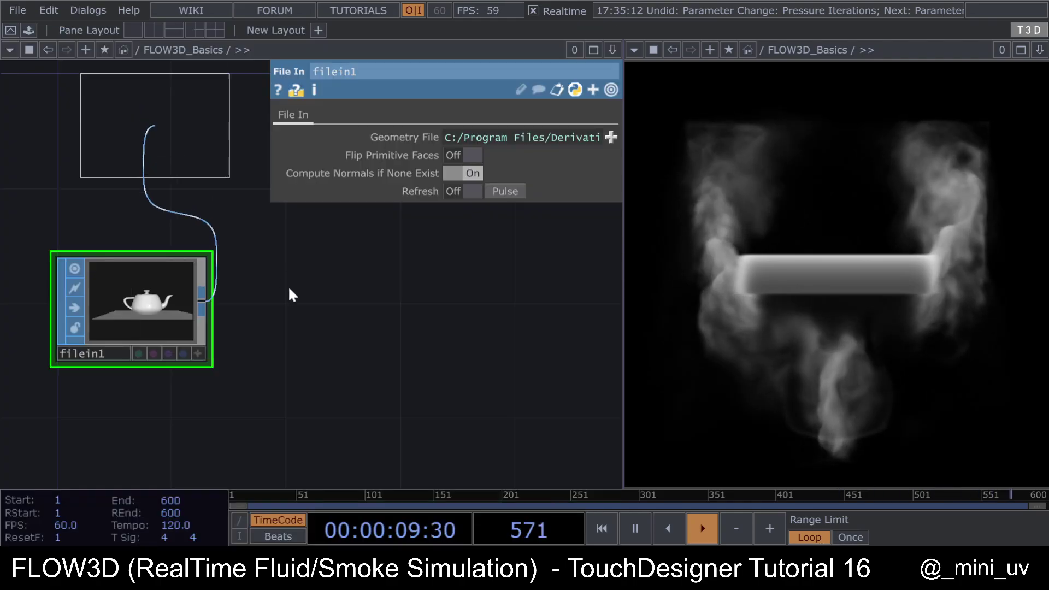
left_click(348, 320)
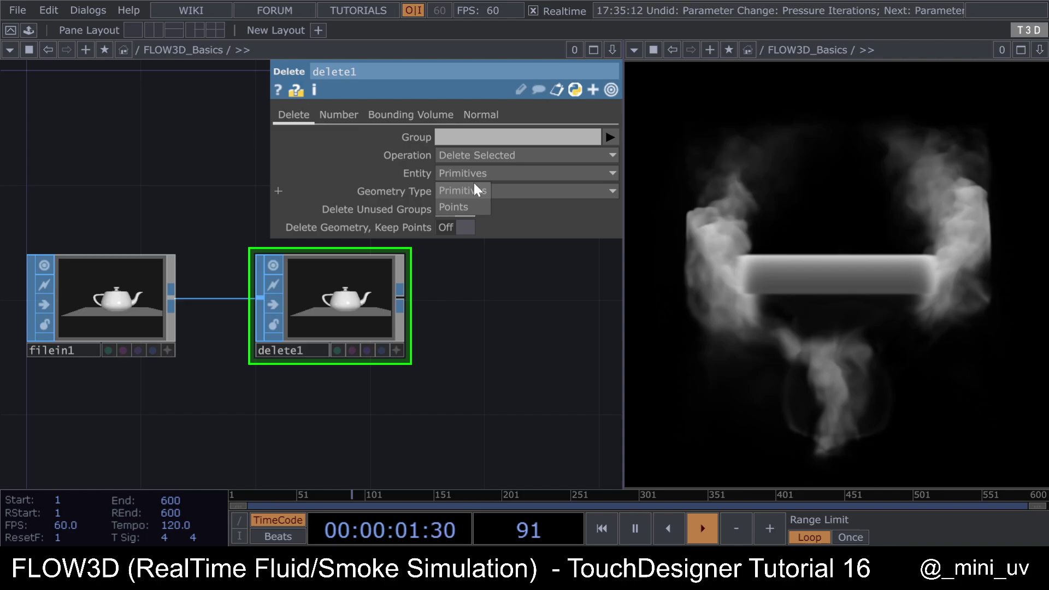
left_click(470, 205)
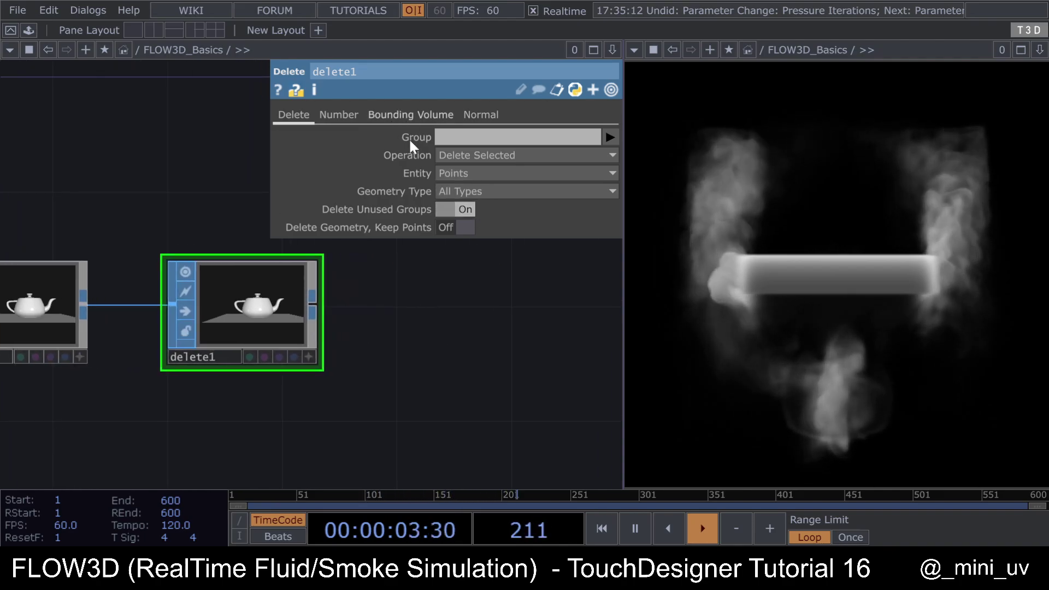
Step: Enable the Delete node's bounding box and size it 3.3 × 0.01 × 3.3 to remove the plane beneath the teapot
left_click(410, 114)
left_click(465, 135)
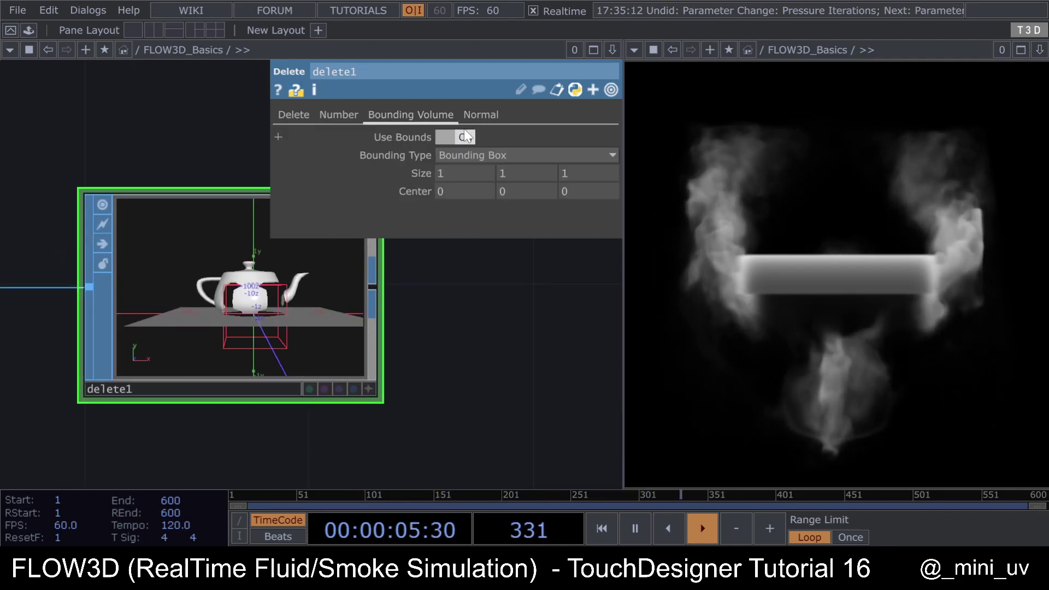
left_click_drag(425, 183, 418, 137)
middle_click_drag(531, 186, 406, 191)
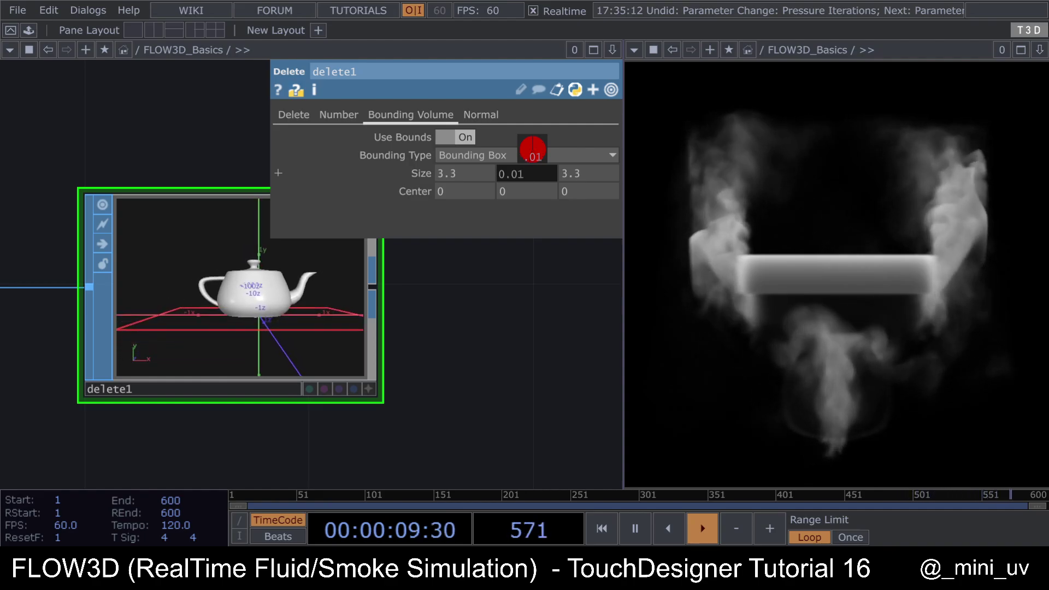
middle_click_drag(533, 174, 533, 174)
middle_click(534, 195)
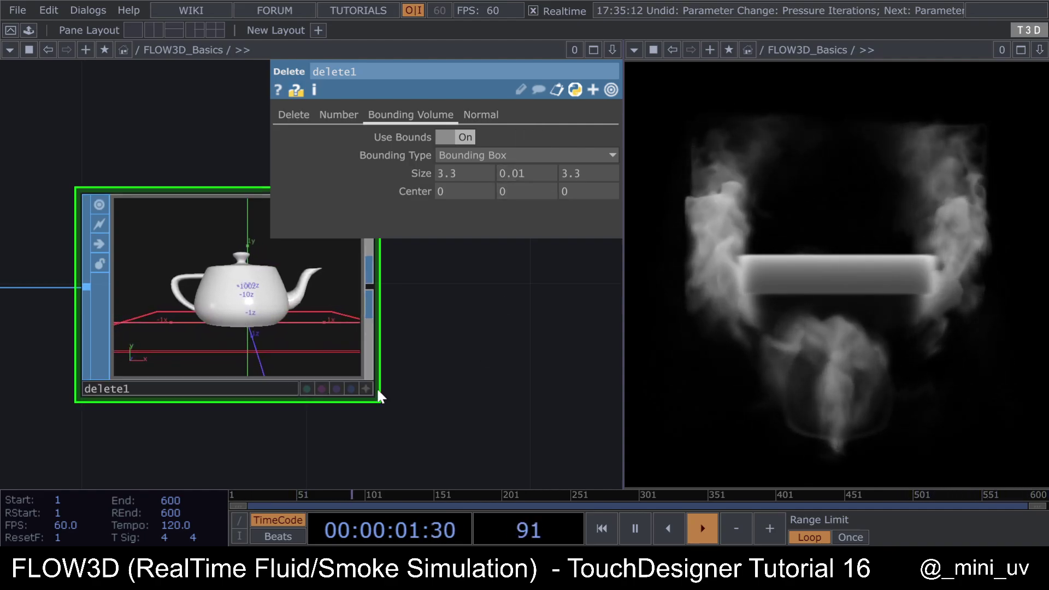
Step: Add a T3D Sop To operator connected to the Delete node's output
scroll(383, 387, "down", 5)
left_click_drag(390, 387, 92, 370)
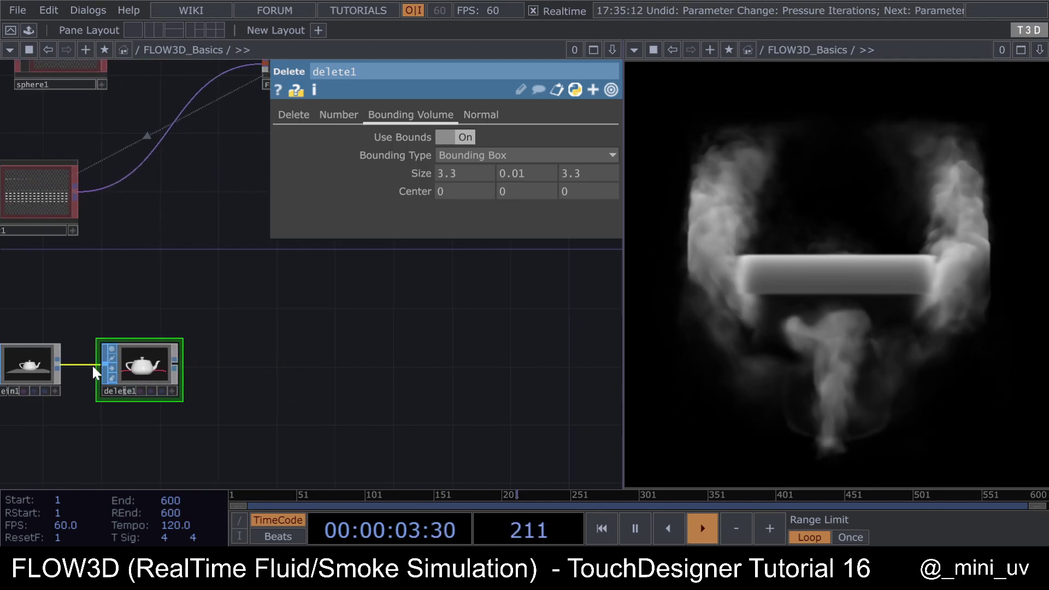
right_click(174, 360)
left_click(309, 76)
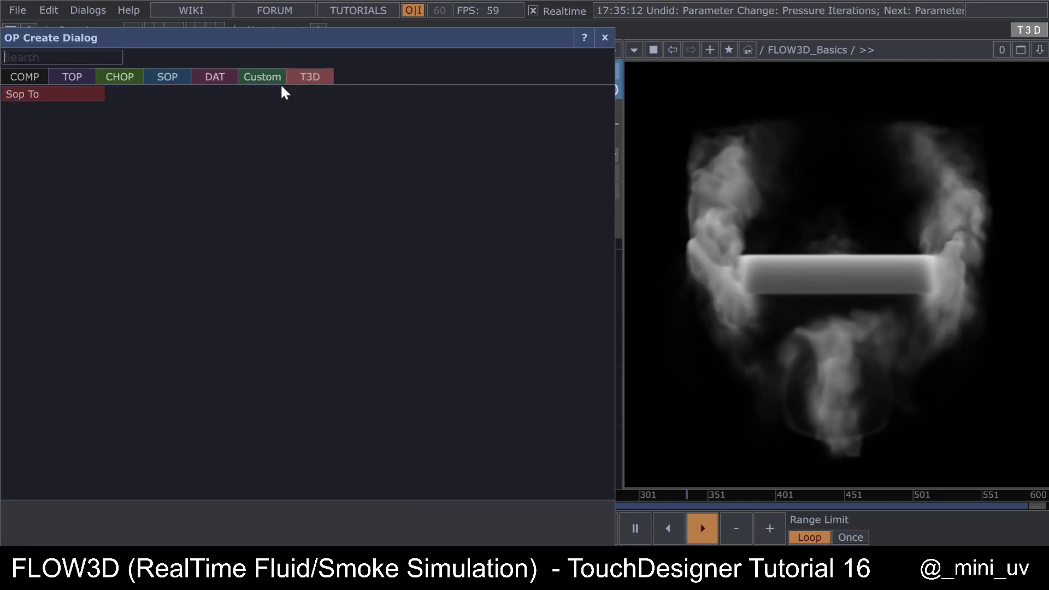
left_click(39, 94)
left_click(263, 376)
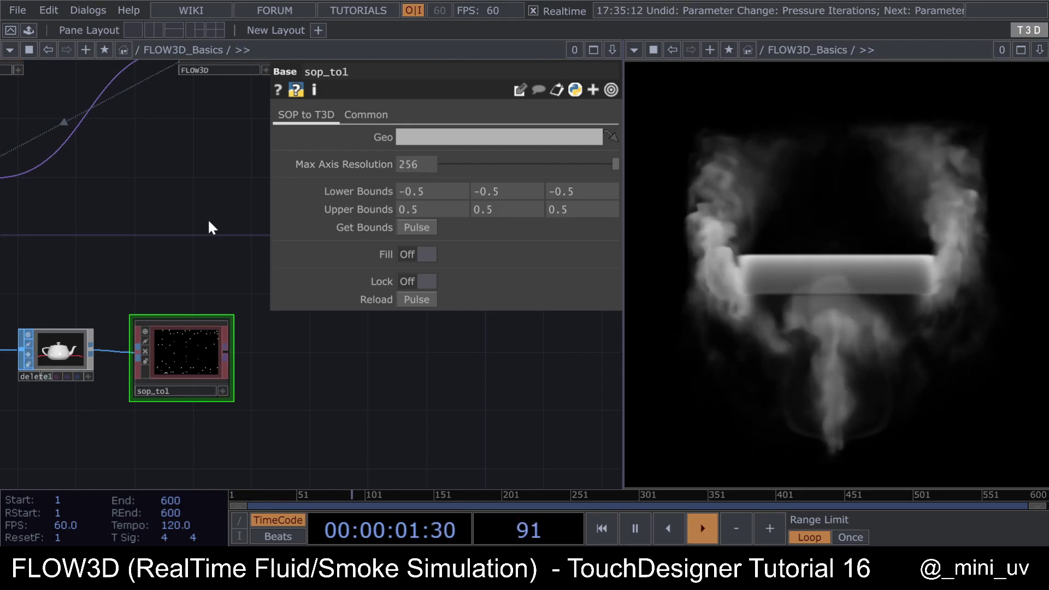
Step: Get the teapot's bounds in the Sop To node, then turn on Fill and Lock
left_click(419, 227)
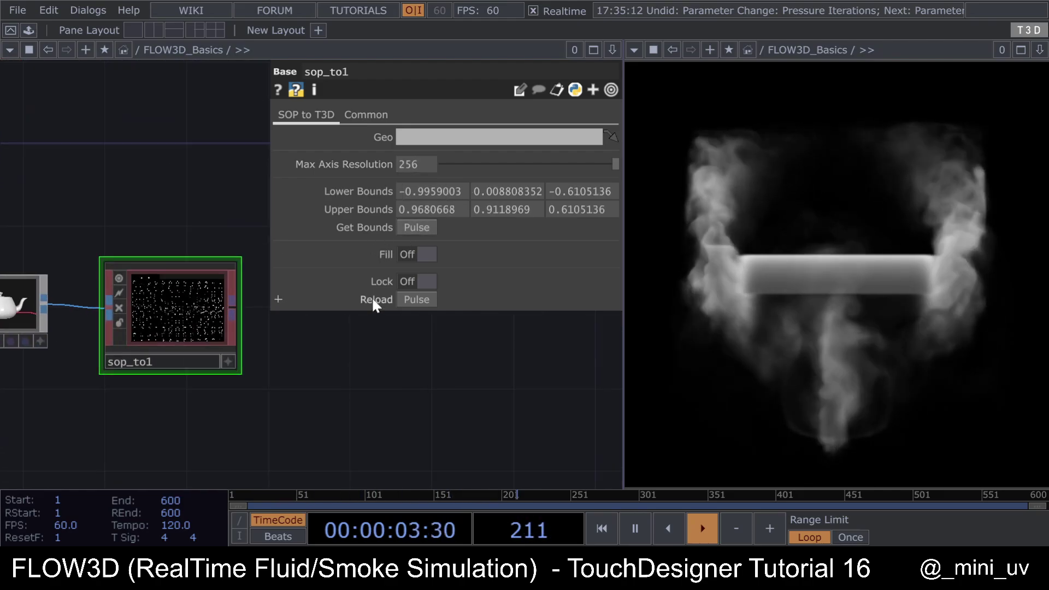
left_click(424, 255)
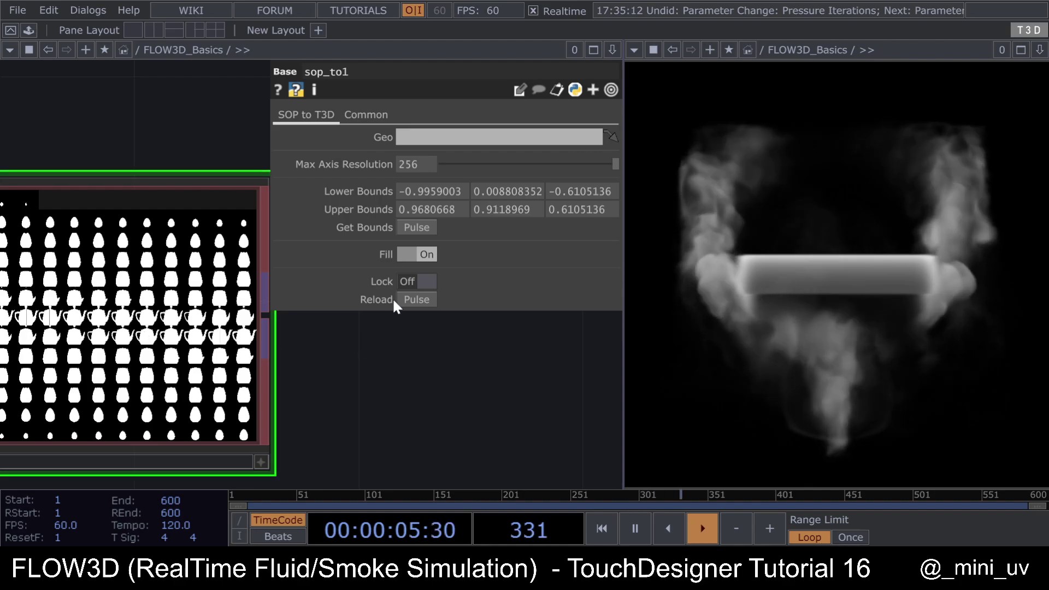
left_click(428, 281)
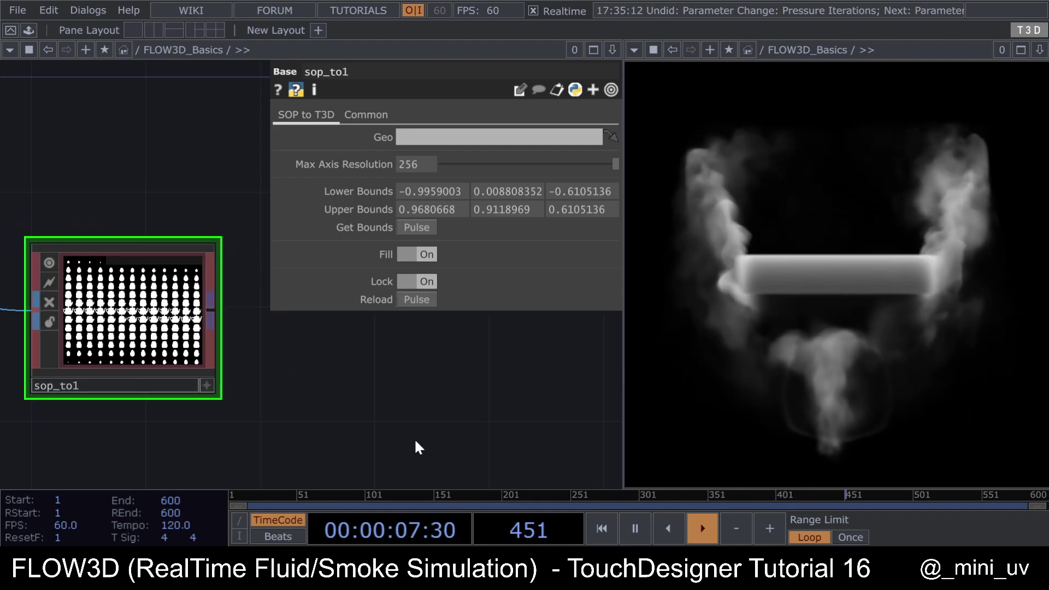
Step: Add a T3D Null operator after the Sop To node and check its output info
middle_click(174, 327)
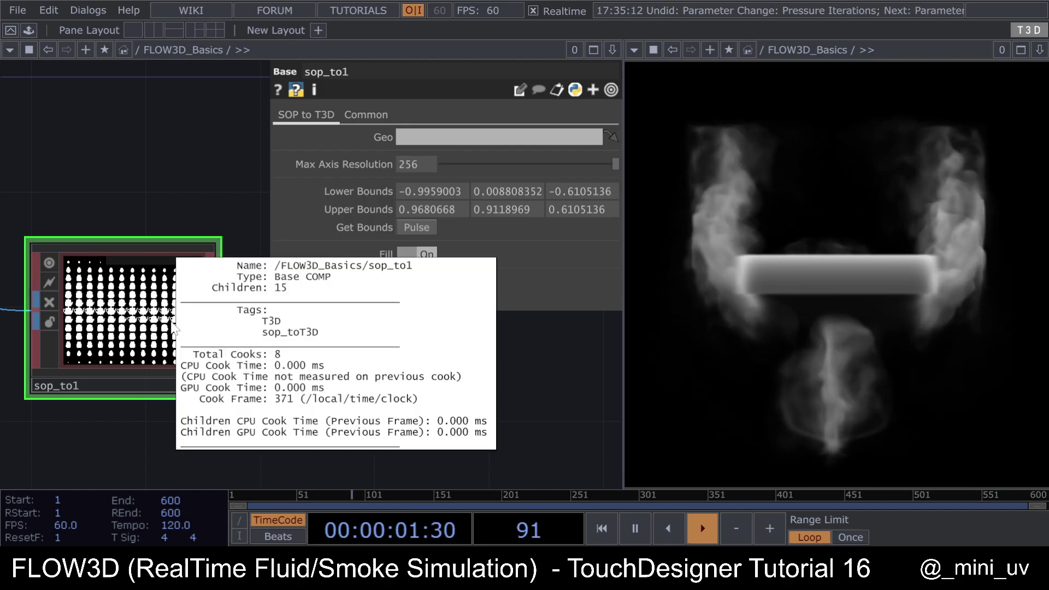
scroll(43, 256, "down", 4)
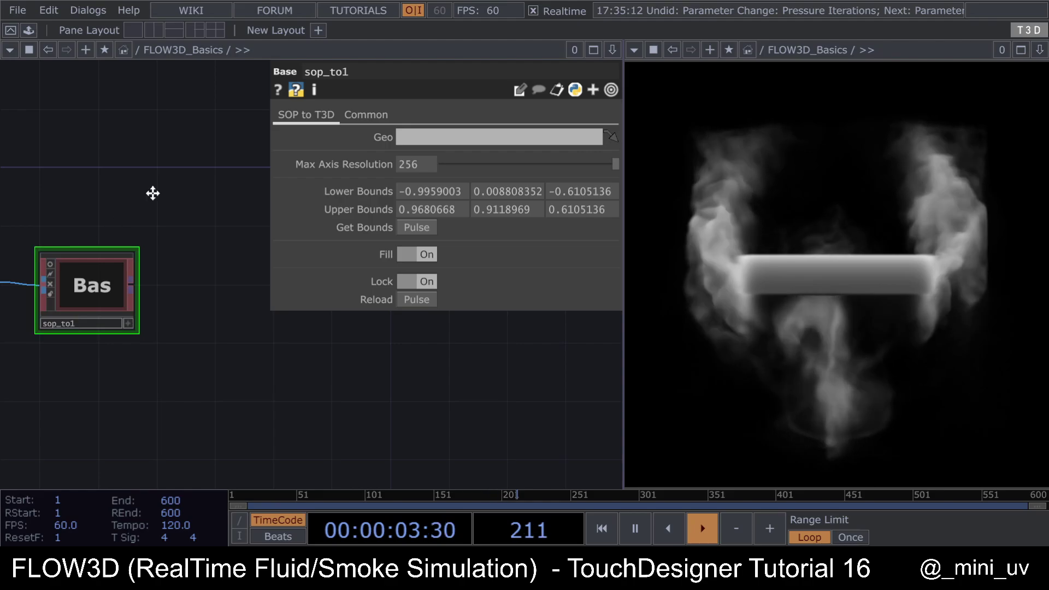
left_click_drag(153, 193, 136, 256)
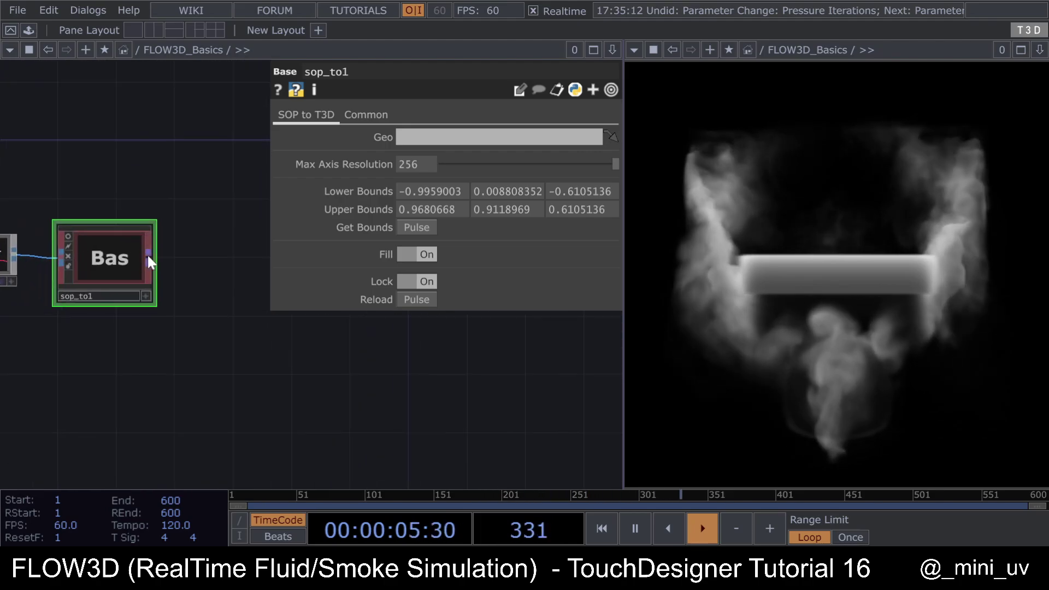
right_click(147, 254)
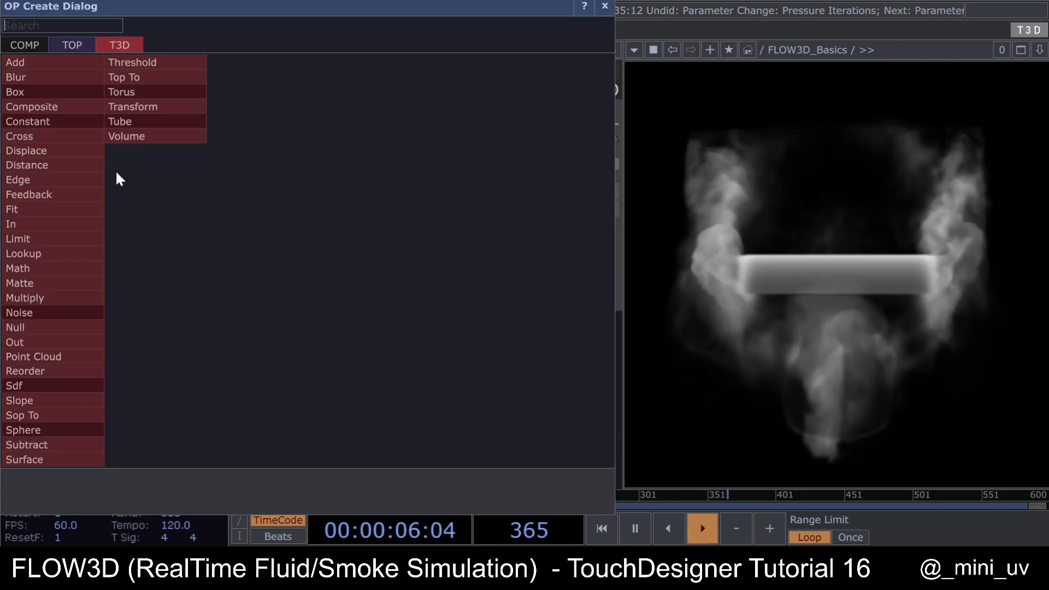
left_click(43, 328)
left_click(233, 255)
middle_click(234, 260)
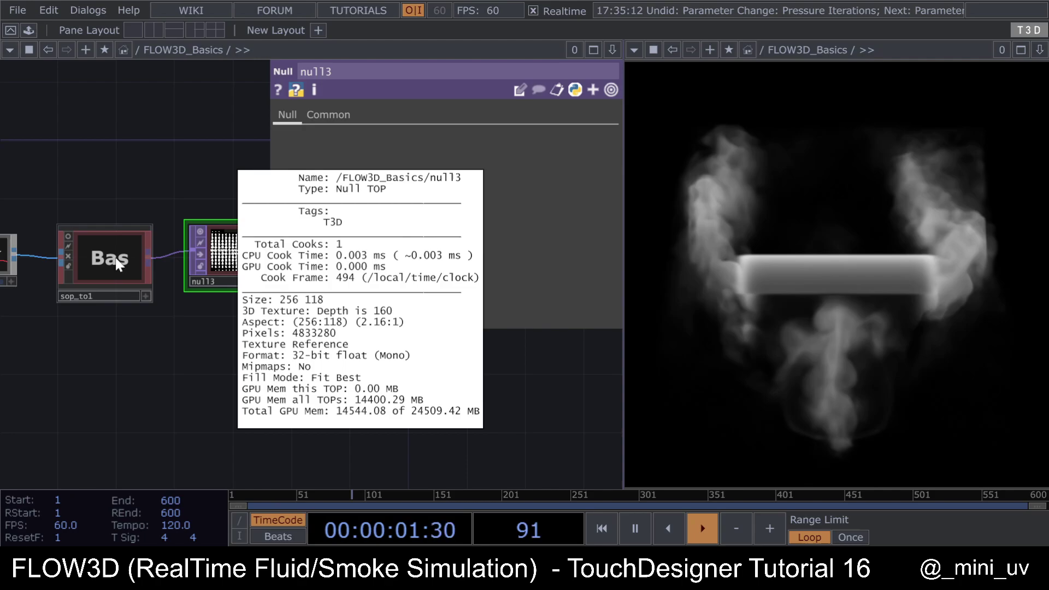
Step: Review the Sop To node's bounds and the Delete node's bounding box settings along the teapot chain
scroll(159, 206, "up", 2)
left_click(188, 260)
left_click_drag(129, 161, 206, 154)
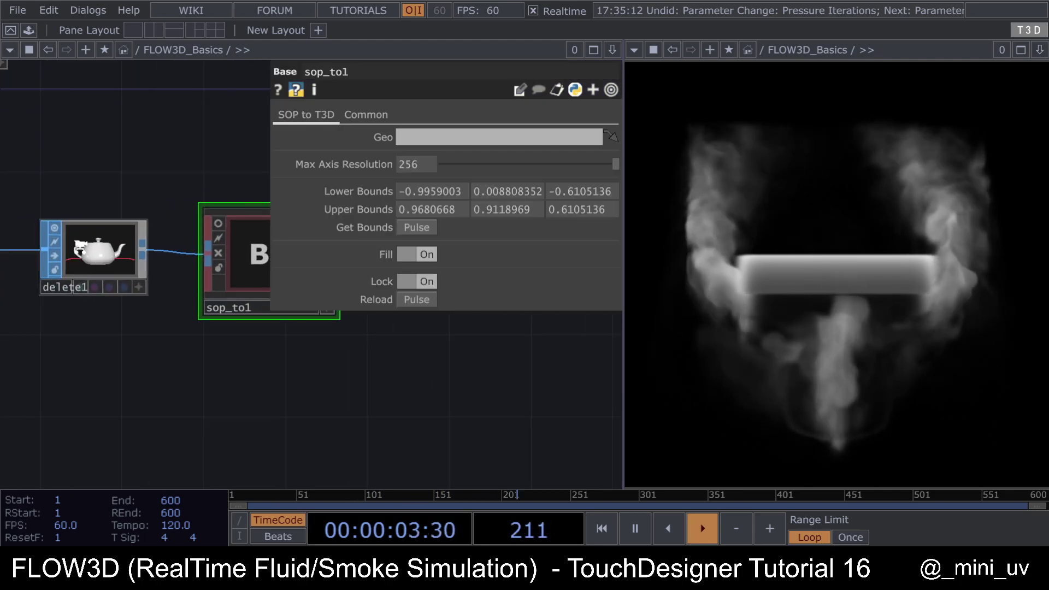
left_click(82, 249)
scroll(82, 248, "up", 2)
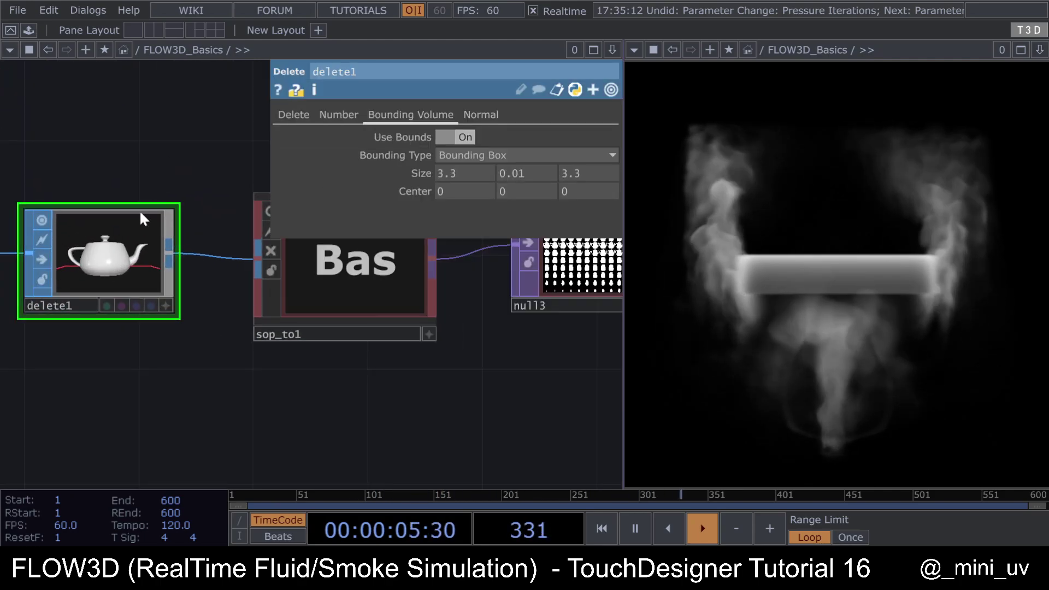
scroll(148, 211, "down", 3)
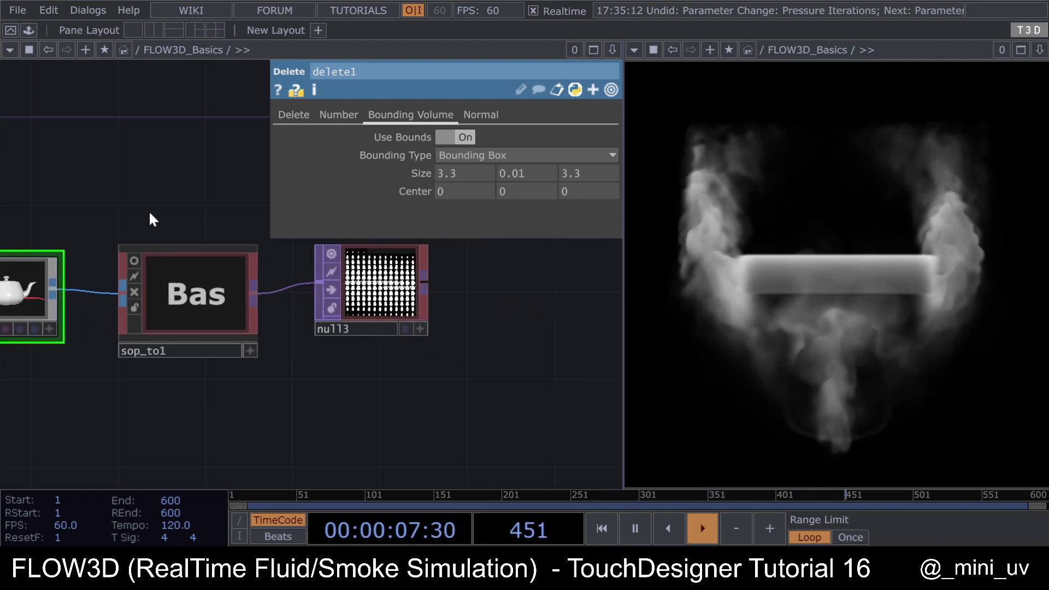
scroll(87, 264, "down", 2)
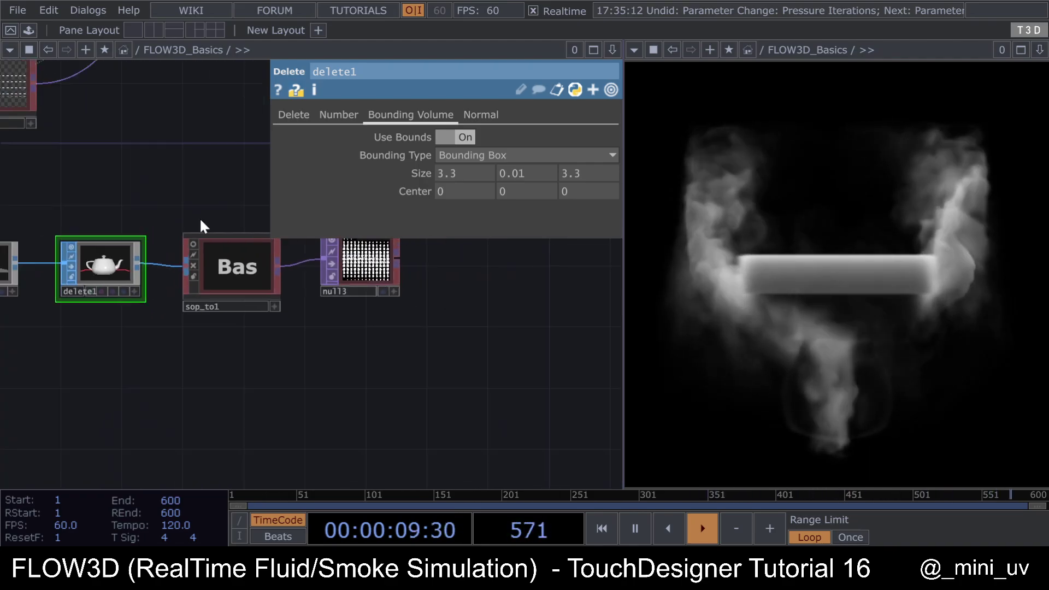
Step: Add a T3D Fit operator connected to the output of the teapot's Null
left_click_drag(199, 217, 84, 278)
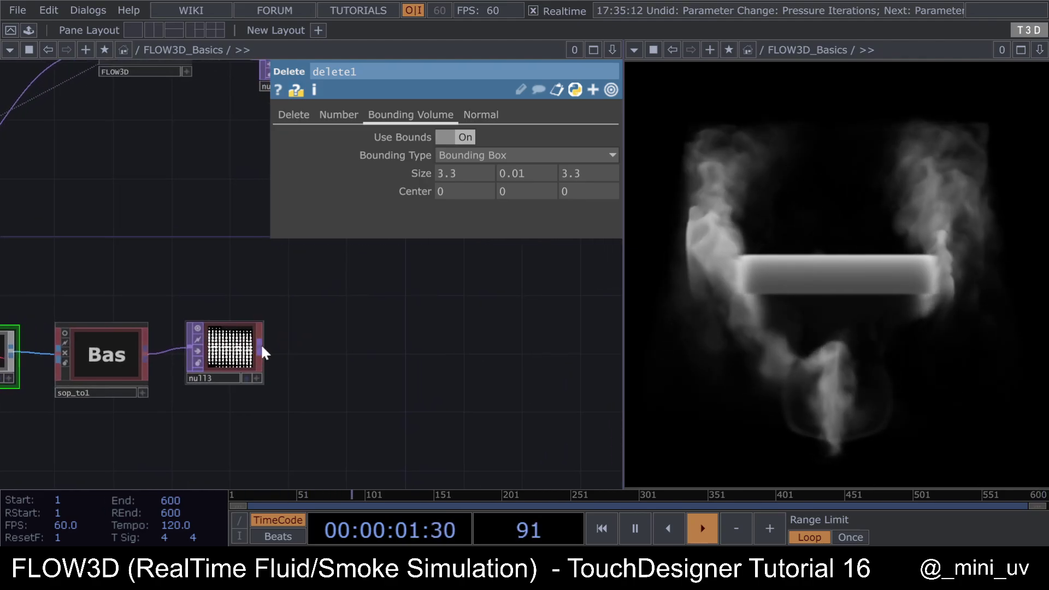
right_click(261, 344)
left_click(34, 234)
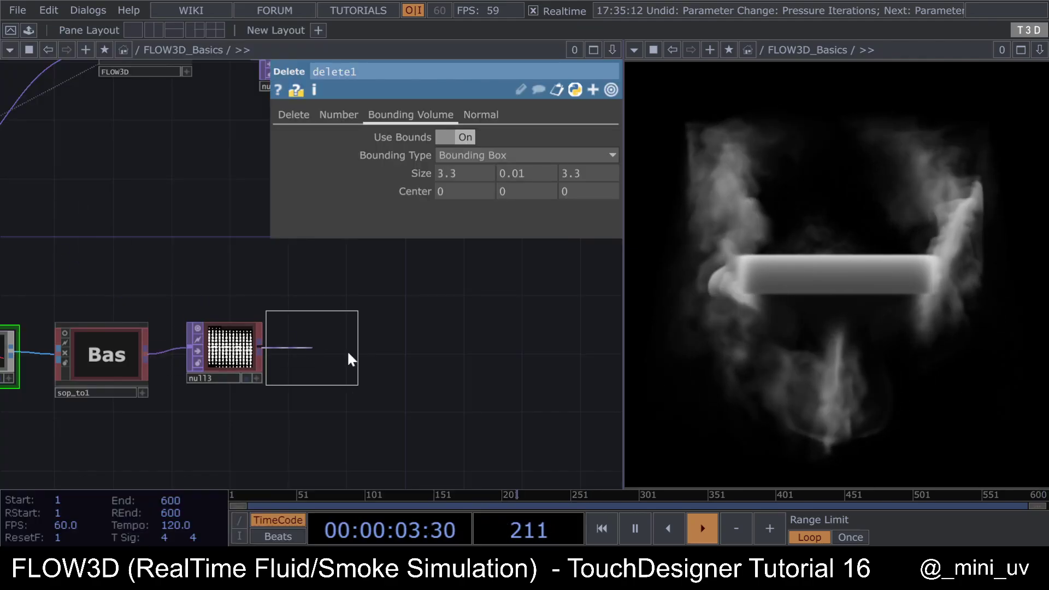
left_click(349, 359)
Step: Reference FLOW3D's 256 × 256 × 256 resolution in the Fit operator's custom output resolution
scroll(170, 282, "down", 2)
left_click(136, 155)
scroll(101, 243, "up", 1)
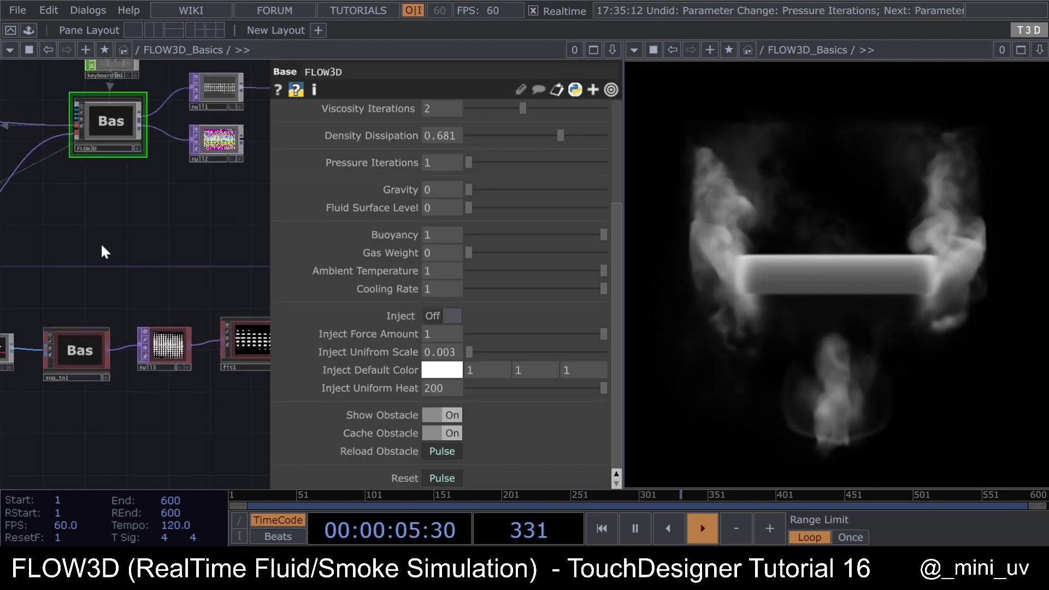
scroll(393, 234, "up", 5)
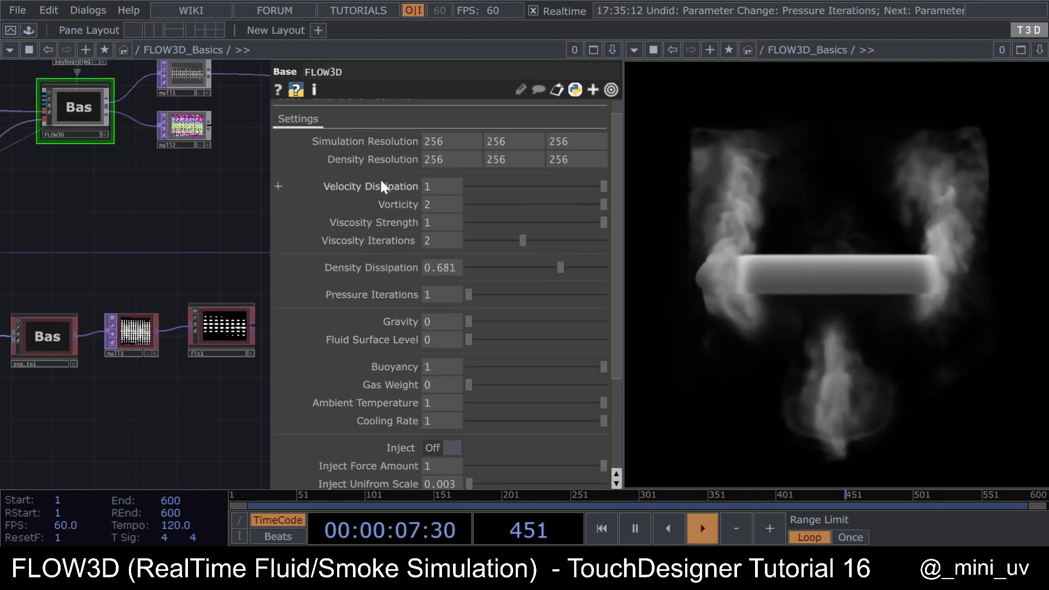
left_click(220, 327)
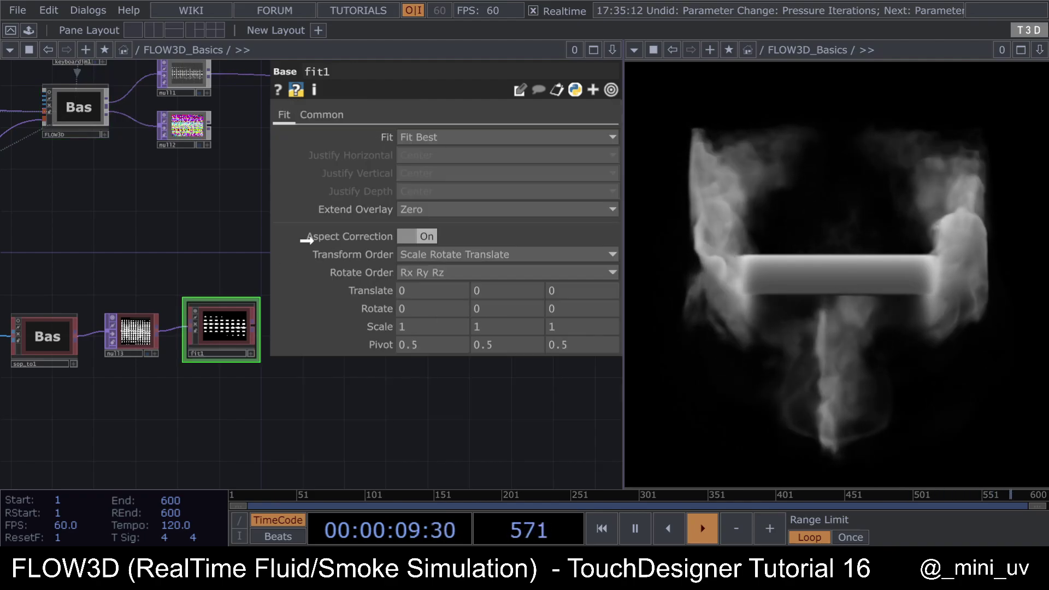
left_click(332, 117)
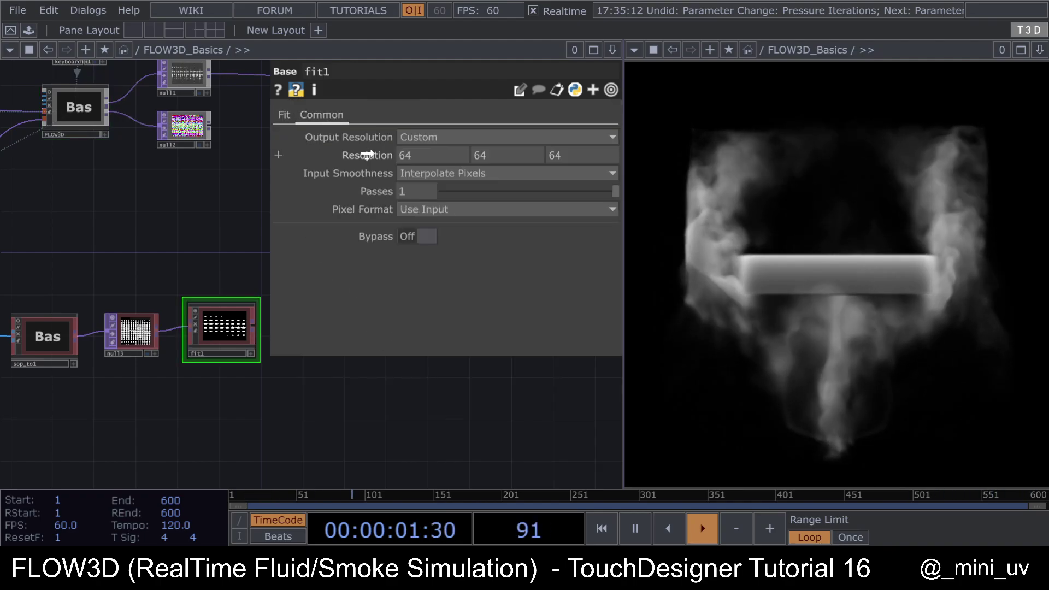
left_click(380, 147)
Step: Arrange the teapot conversion chain beneath the FLOW3D component and turn off the T3D nodes' viewers
scroll(172, 329, "down", 5)
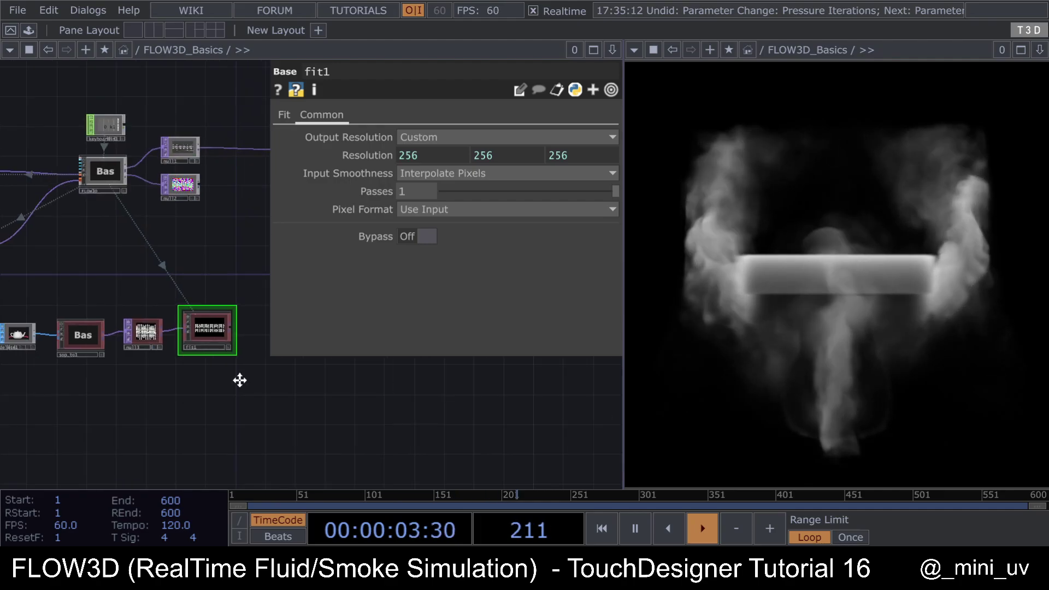
right_click_drag(84, 399, 239, 319)
left_click_drag(239, 320, 48, 335)
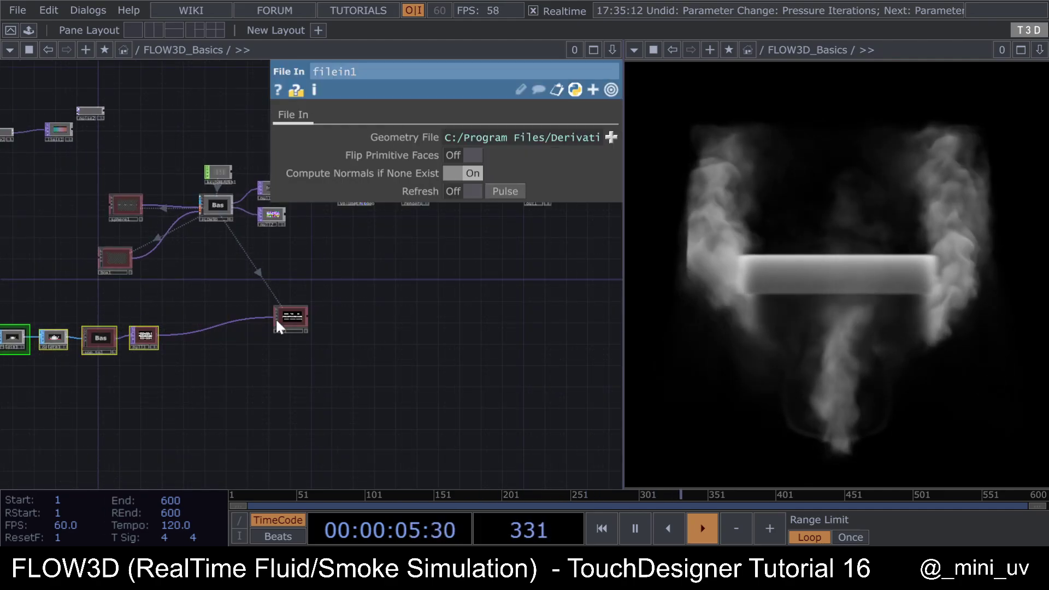
scroll(211, 345, "up", 5)
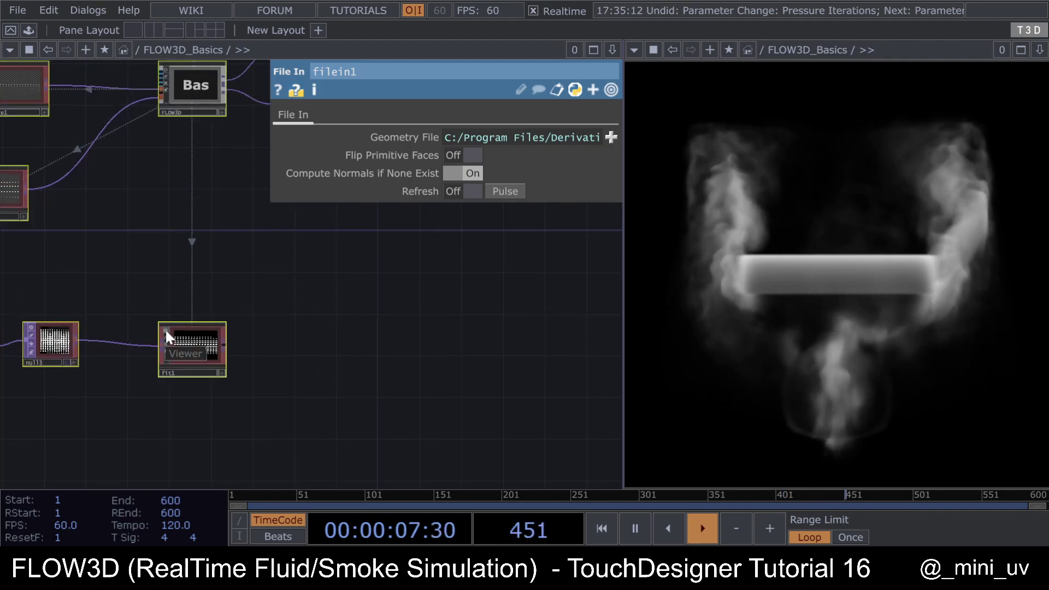
left_click(185, 300)
left_click_drag(300, 277, 344, 307)
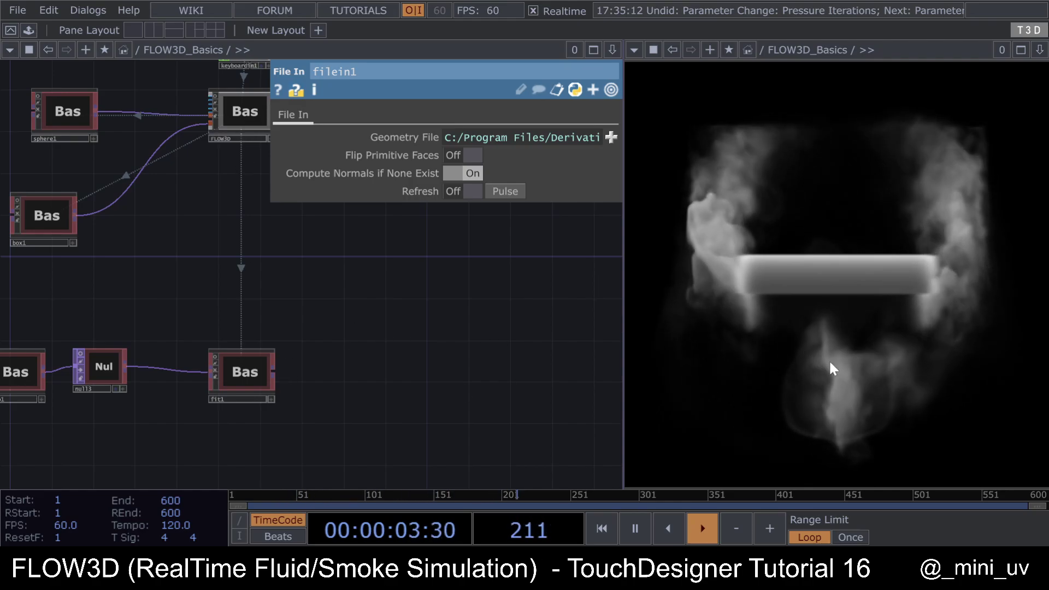
left_click_drag(220, 282, 251, 267)
left_click_drag(268, 336, 238, 325)
left_click_drag(239, 240, 144, 272)
Step: Set FLOW3D's Buoyancy to 0 and connect the Fit output to its source input in place of the sphere
left_click(171, 139)
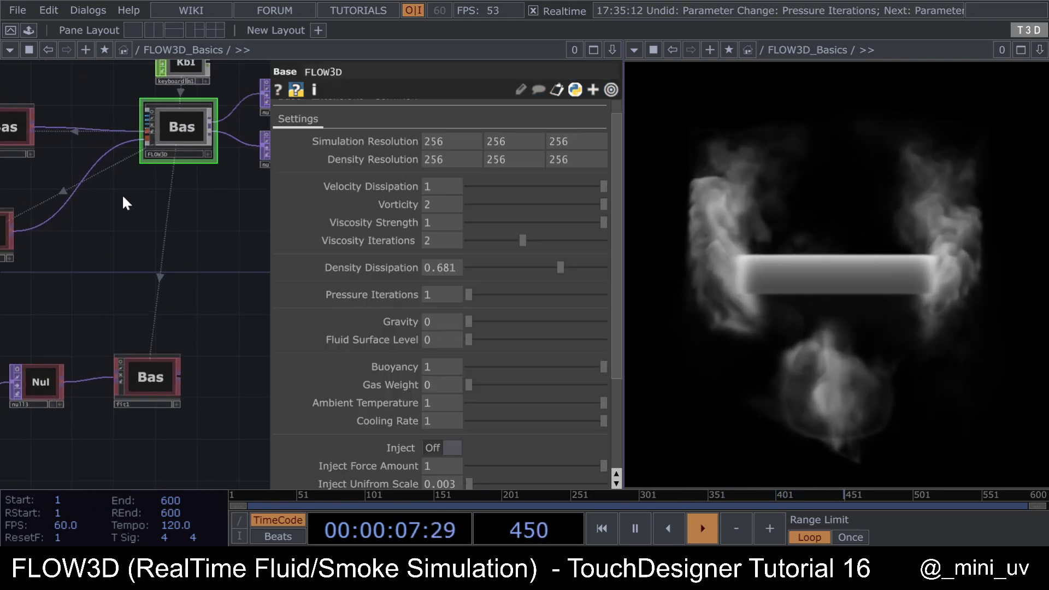
left_click(469, 367)
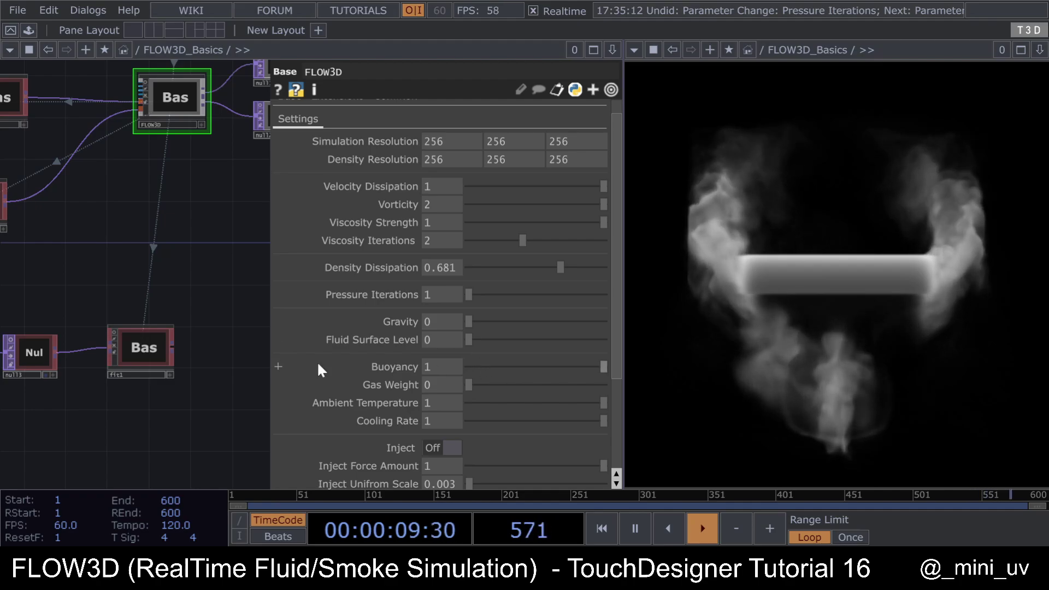
left_click(172, 345)
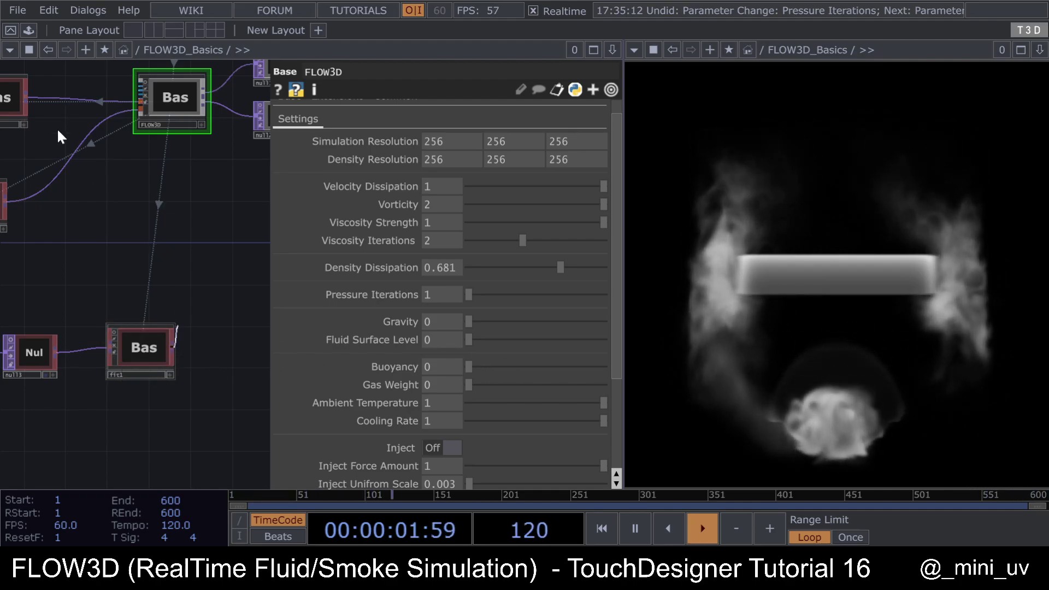
left_click(45, 98)
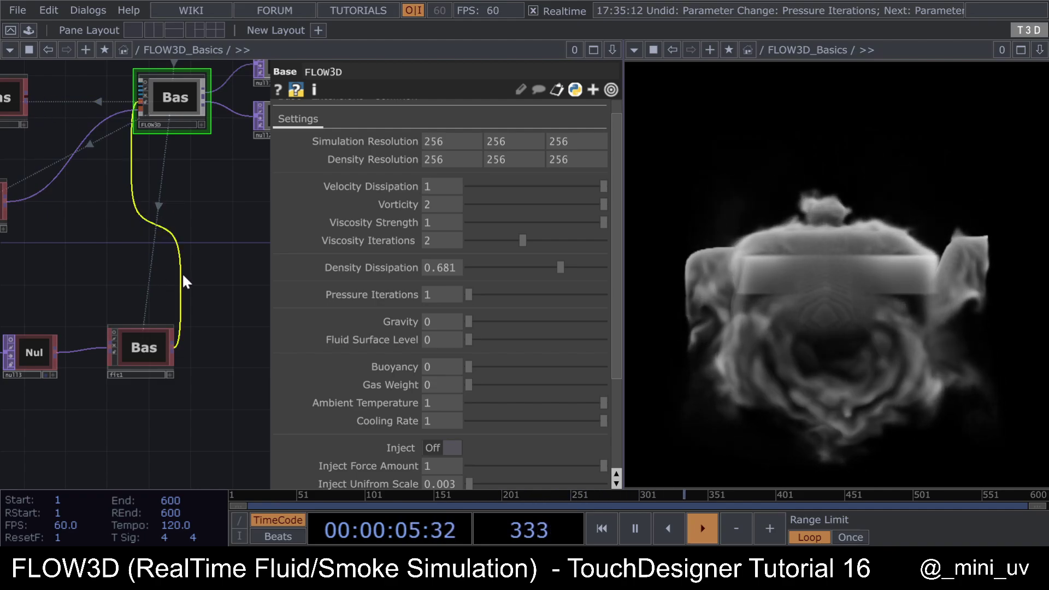
Step: Insert a T3D Transform between Fit and FLOW3D, with scale 0.7 on all axes and a Y translation of 0.25
right_click(182, 258)
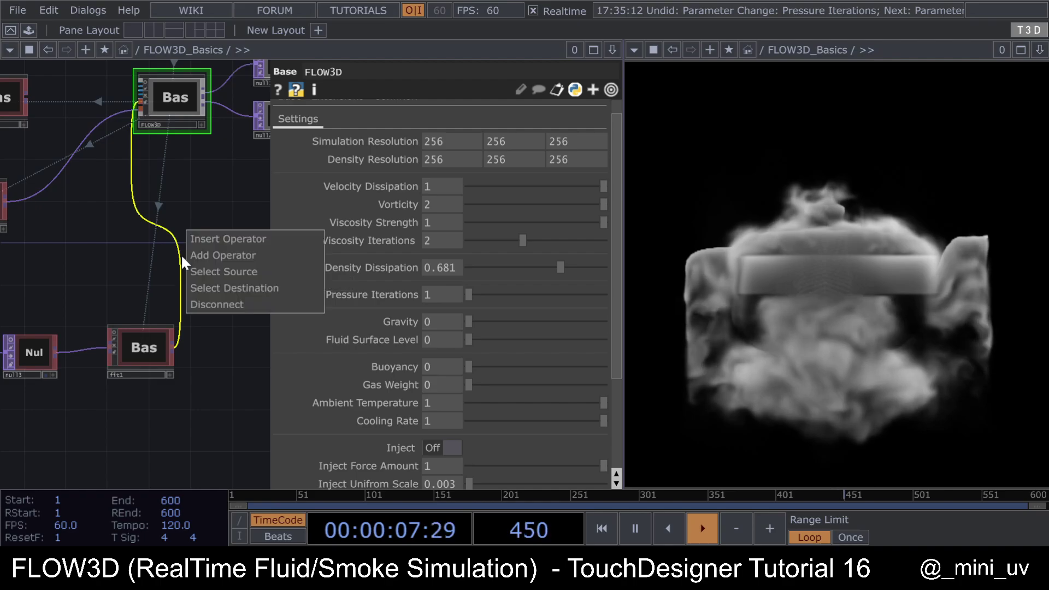
left_click(193, 237)
type("t")
left_click(357, 30)
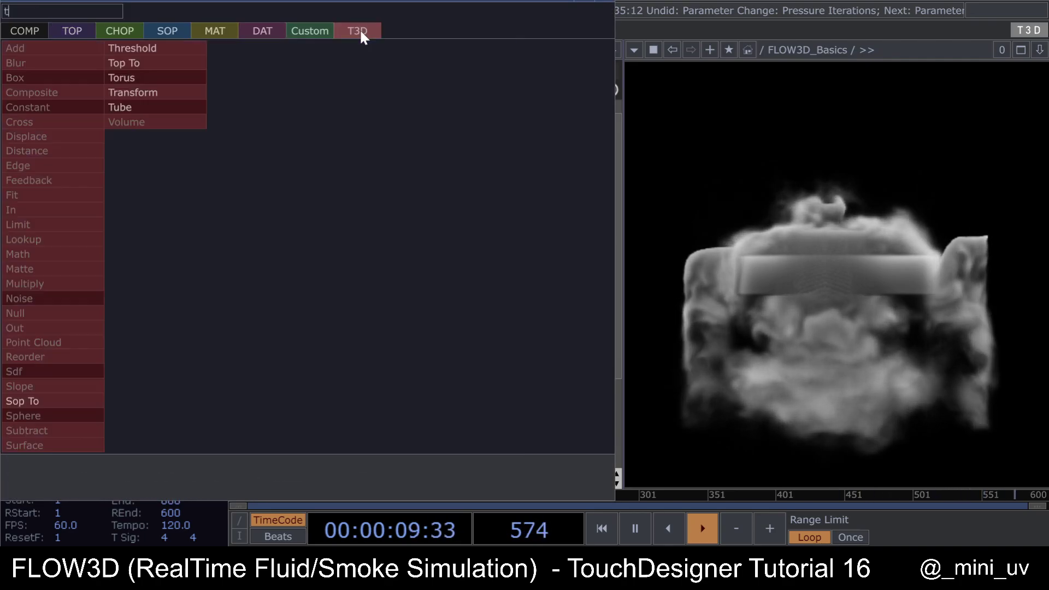
left_click(162, 105)
left_click(175, 278)
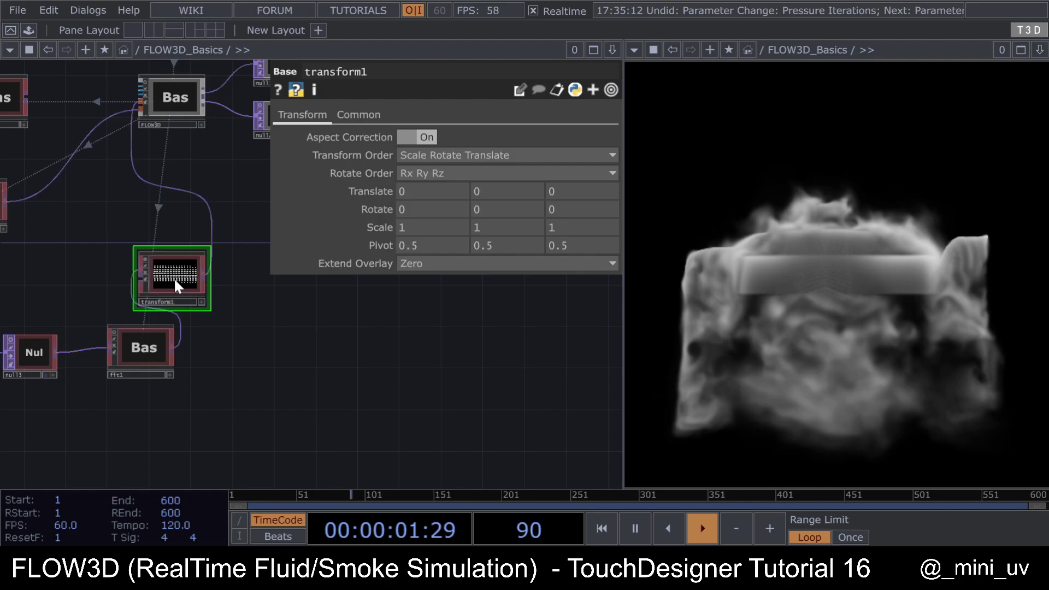
left_click_drag(379, 227, 359, 227)
middle_click_drag(477, 192, 487, 163)
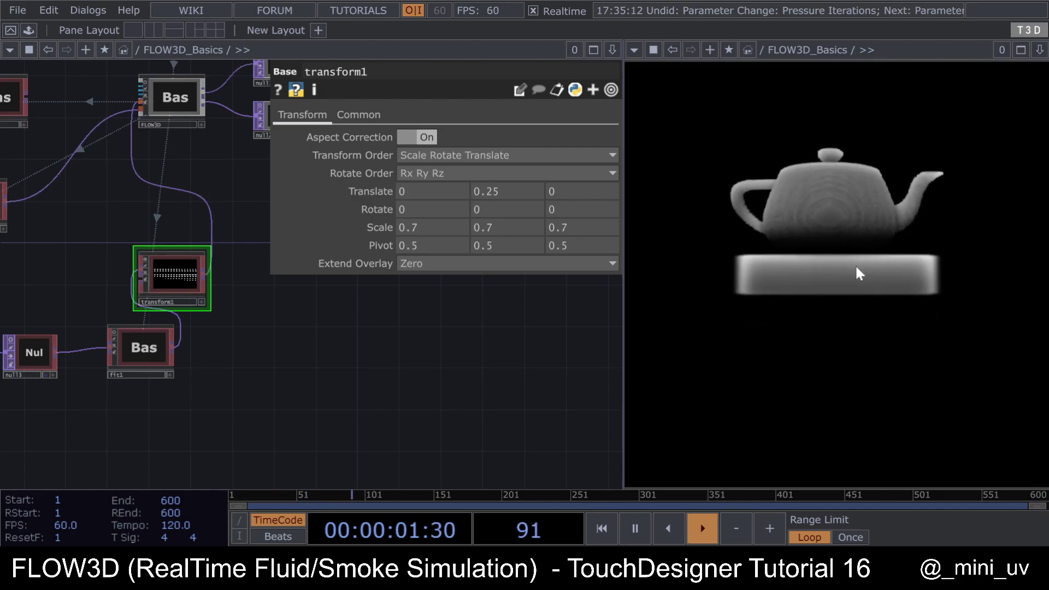
Step: Lower the box obstacle slightly and set the teapot Transform's Y translation to 0.11 so it rests on the box
scroll(97, 197, "down", 3)
scroll(104, 201, "up", 3)
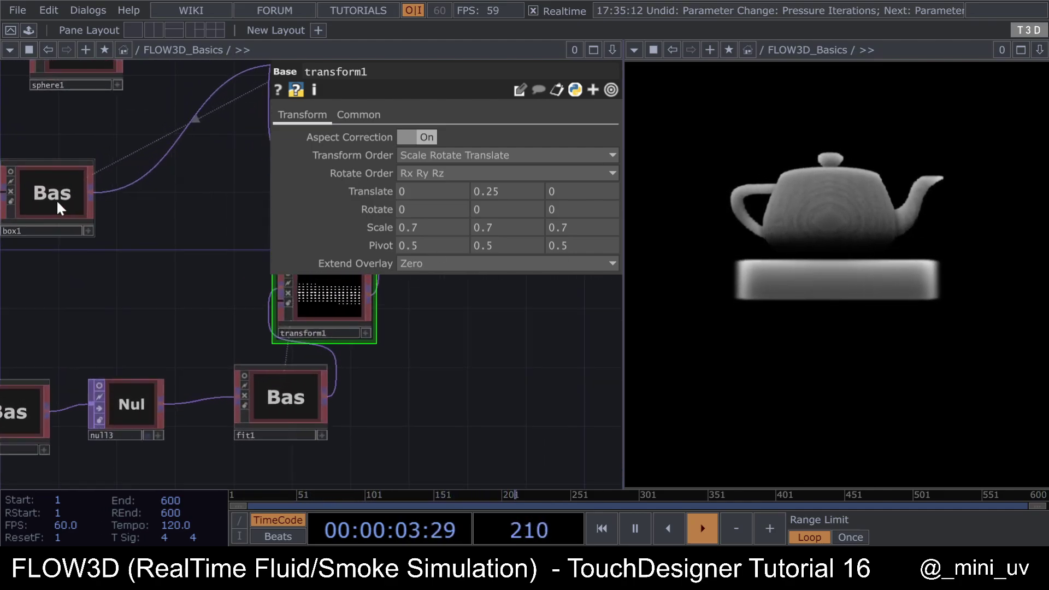
left_click(57, 199)
middle_click_drag(524, 220, 502, 202)
scroll(66, 317, "down", 3)
left_click(168, 384)
left_click(202, 315)
left_click_drag(295, 292, 199, 308)
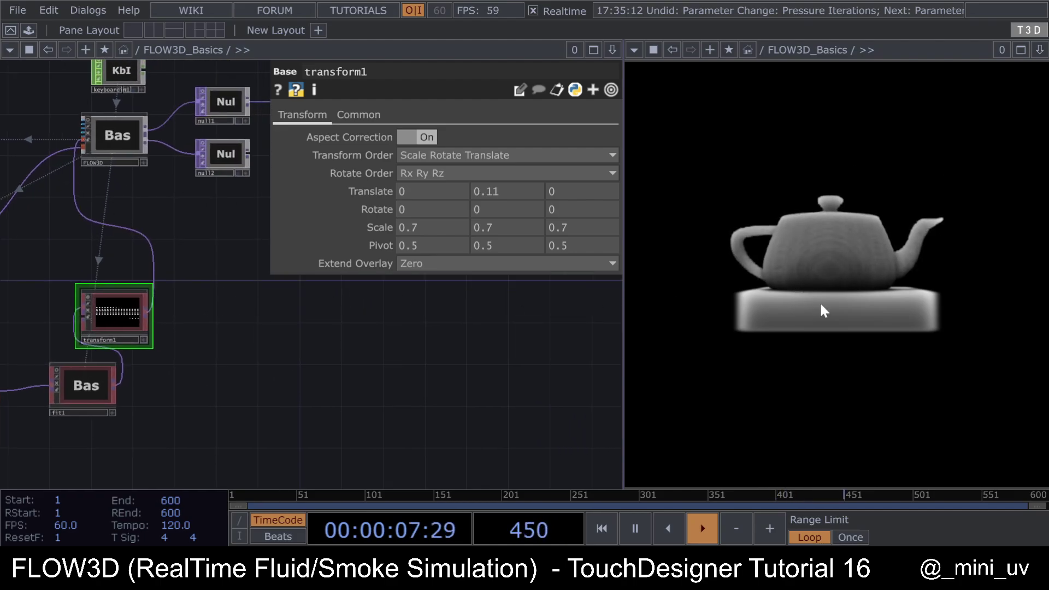
Step: Move the teapot conversion chain and its Transform node away from FLOW3D to tidy the network
left_click(126, 140)
scroll(235, 232, "down", 3)
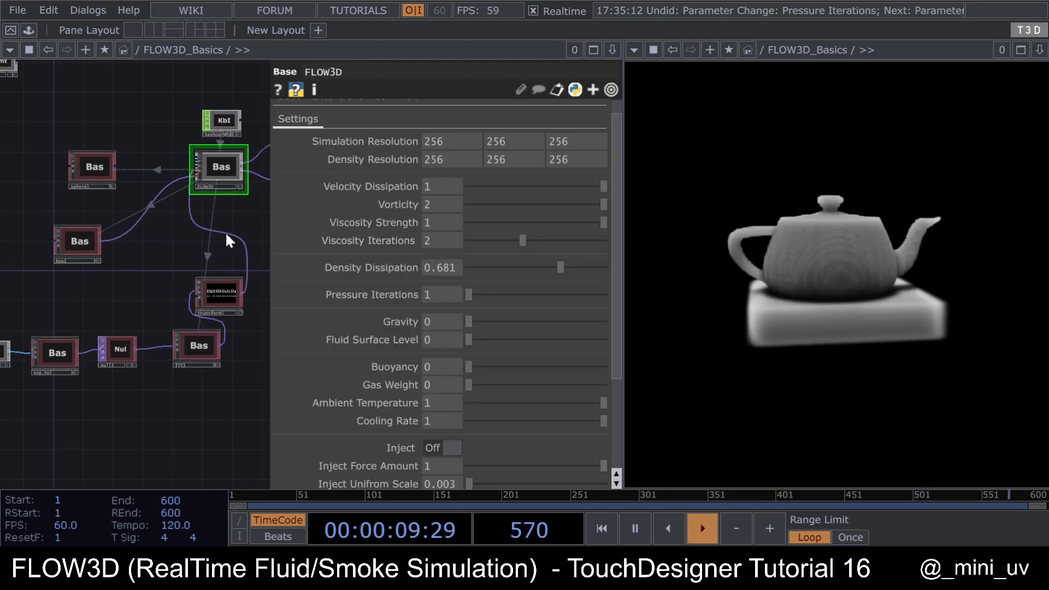
scroll(134, 287, "down", 2)
scroll(140, 355, "down", 1)
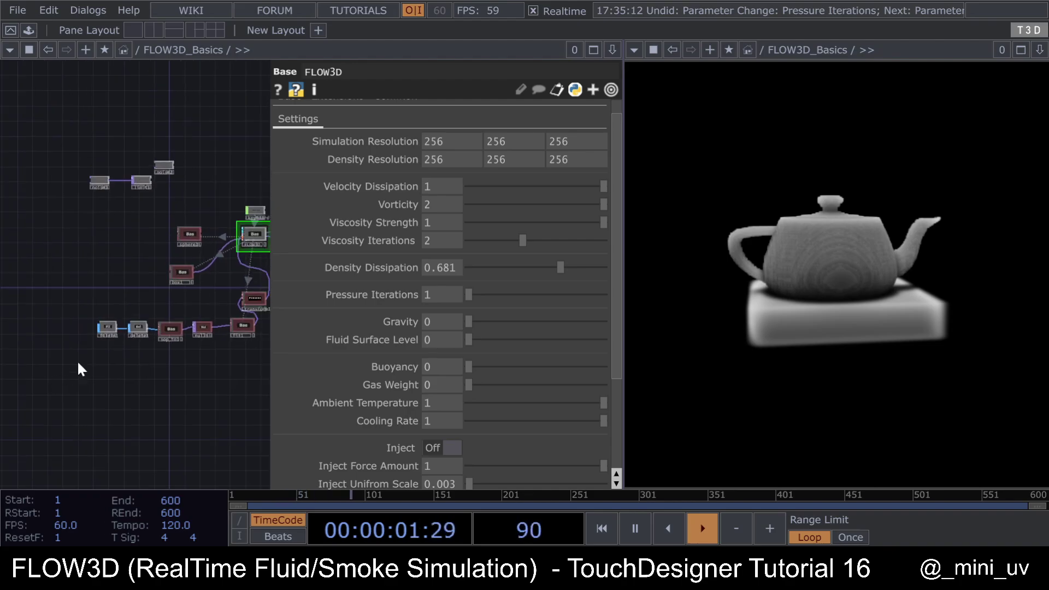
left_click_drag(57, 375, 245, 327)
scroll(245, 327, "down", 2)
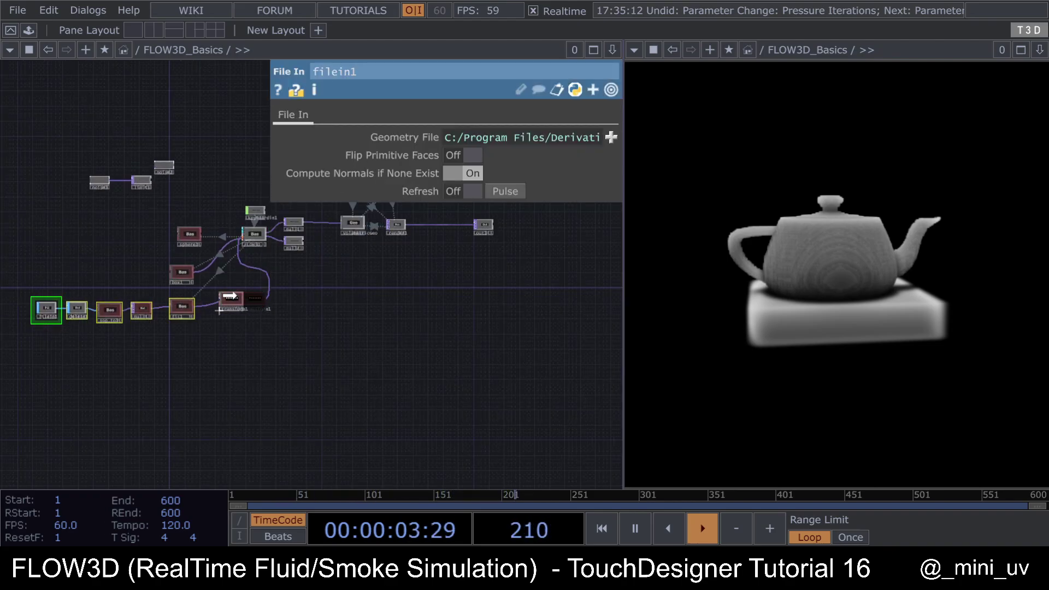
Step: Set FLOW3D's Gravity and Gas Weight to 1
scroll(270, 267, "up", 8)
left_click(192, 220)
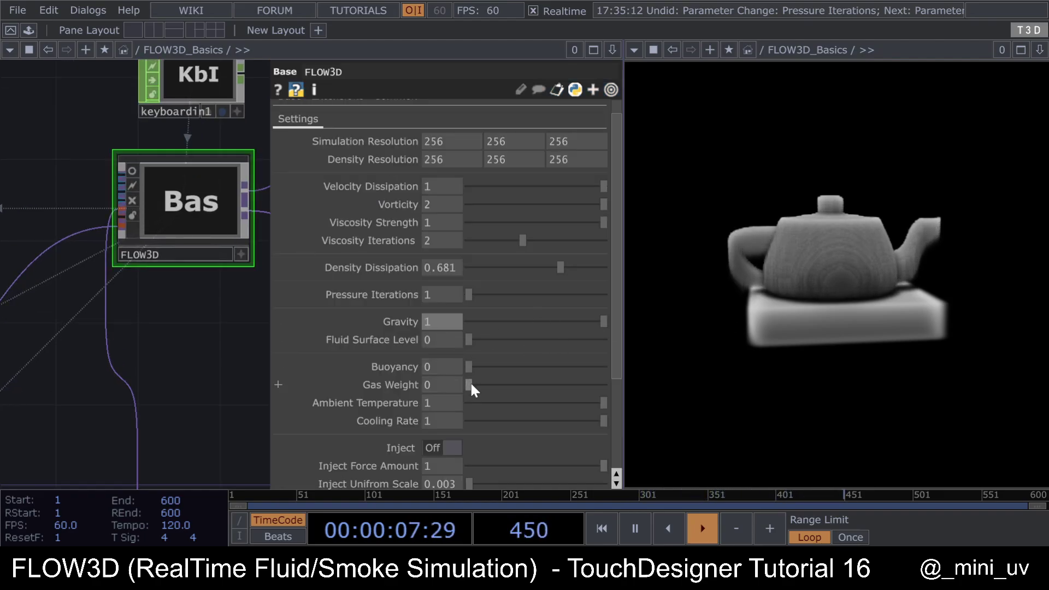
left_click_drag(470, 381, 468, 385)
scroll(206, 350, "down", 5)
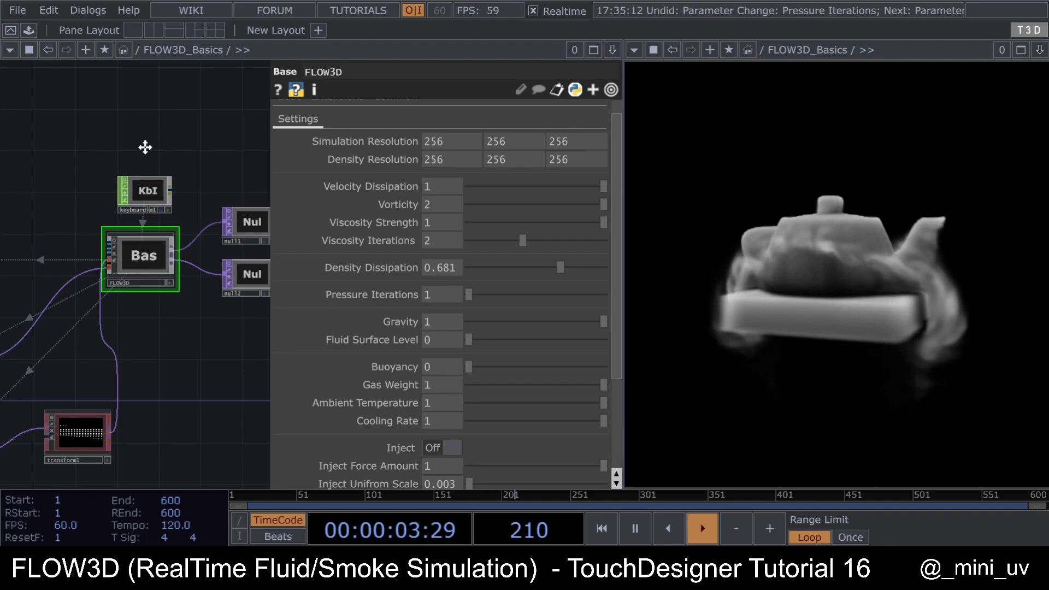
scroll(192, 141, "down", 4)
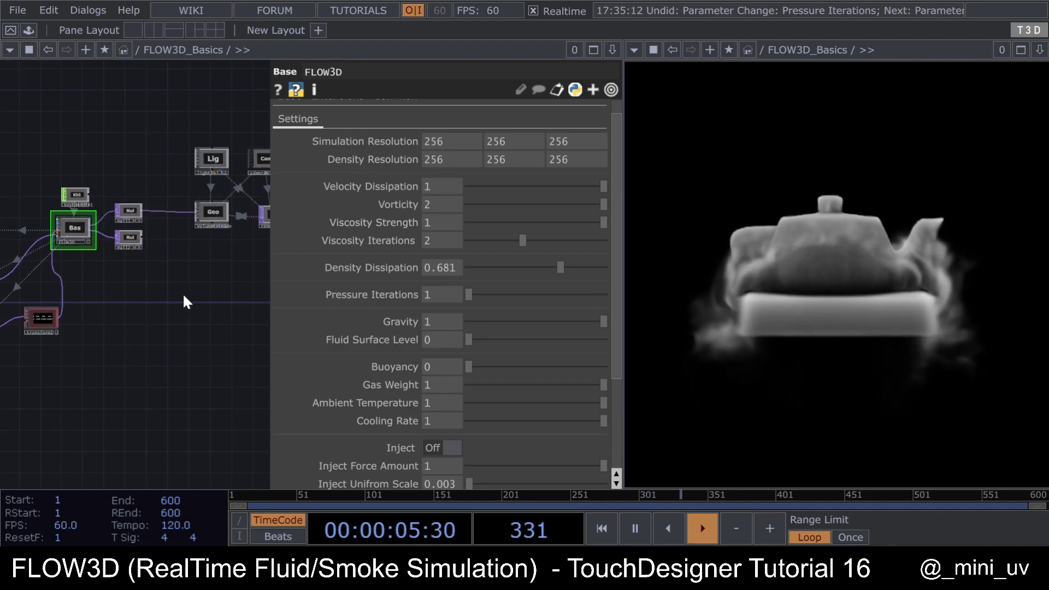
Step: Set VolumetricGeo's Density Strength to 100 and lower its Shadow Strength to 0.636
left_click(198, 214)
left_click_drag(534, 205, 648, 215)
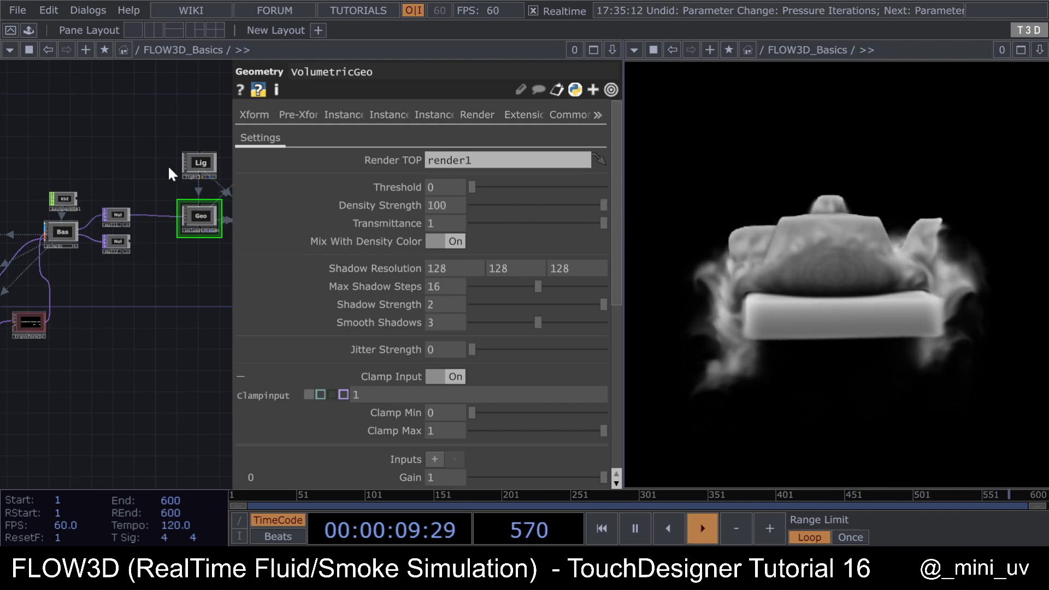
left_click_drag(506, 306, 556, 304)
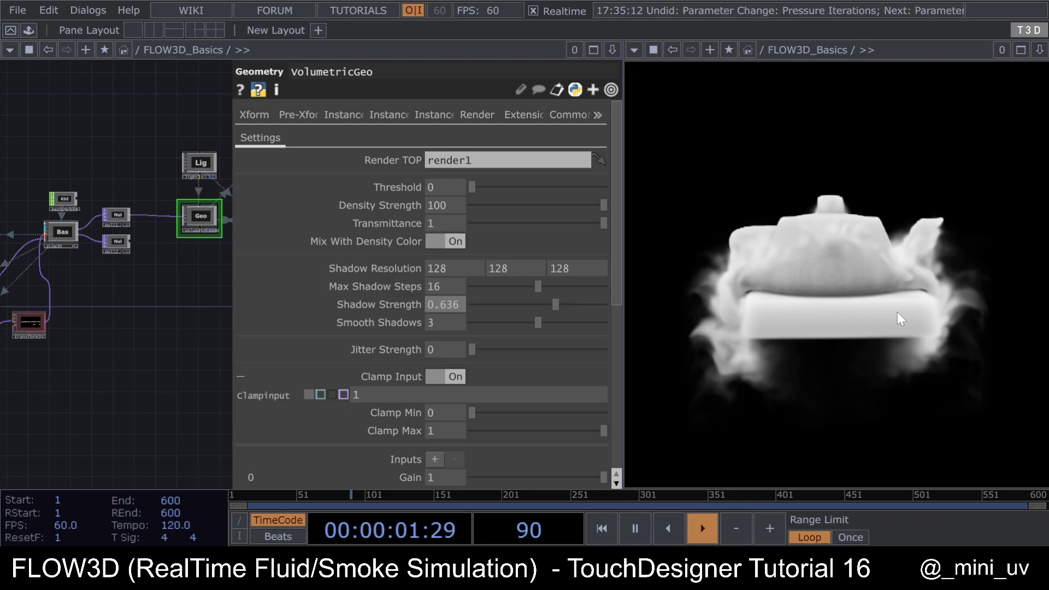
Step: Set FLOW3D's Density Dissipation to 0.097 and its Gravity to 2
left_click(62, 233)
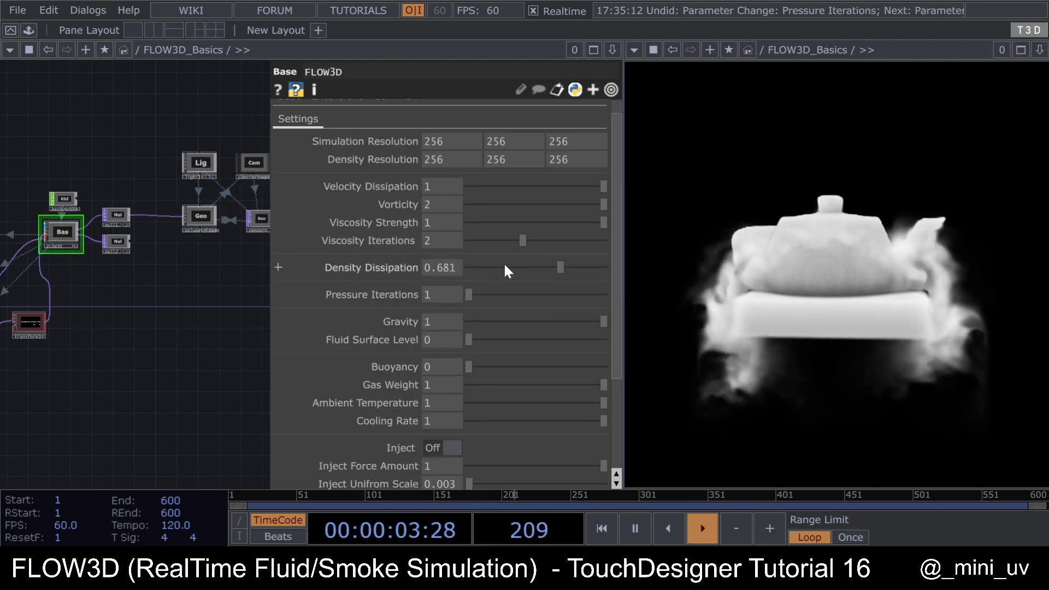
left_click_drag(504, 263, 483, 275)
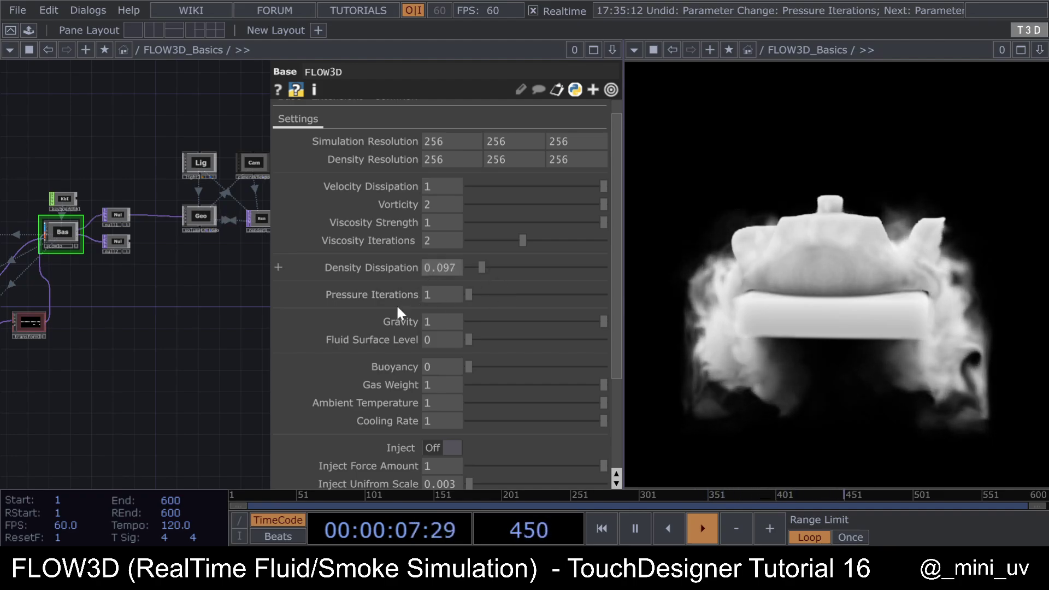
left_click_drag(166, 341, 187, 322)
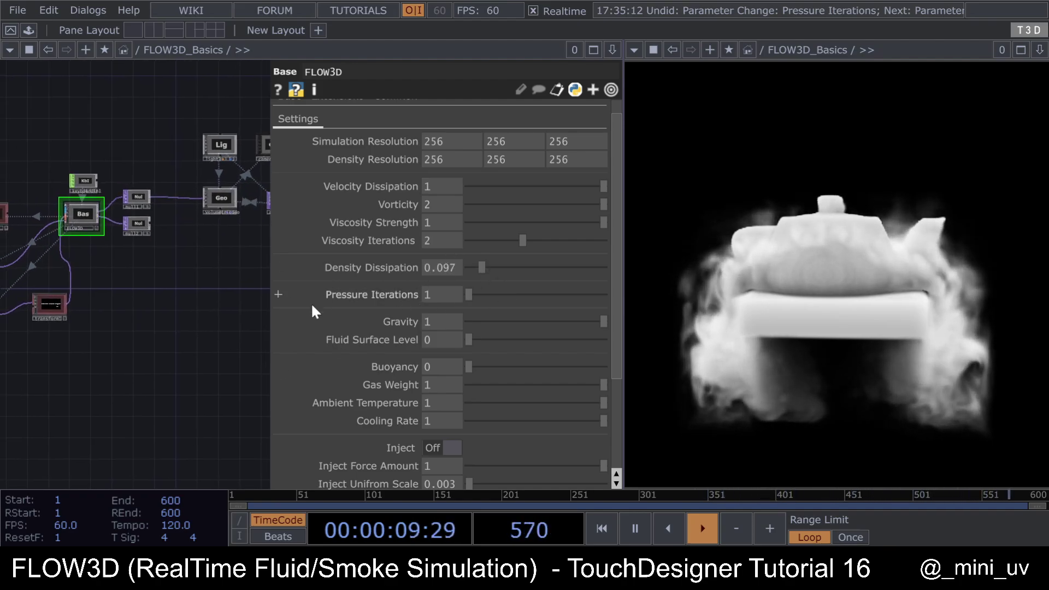
left_click_drag(441, 323, 284, 328)
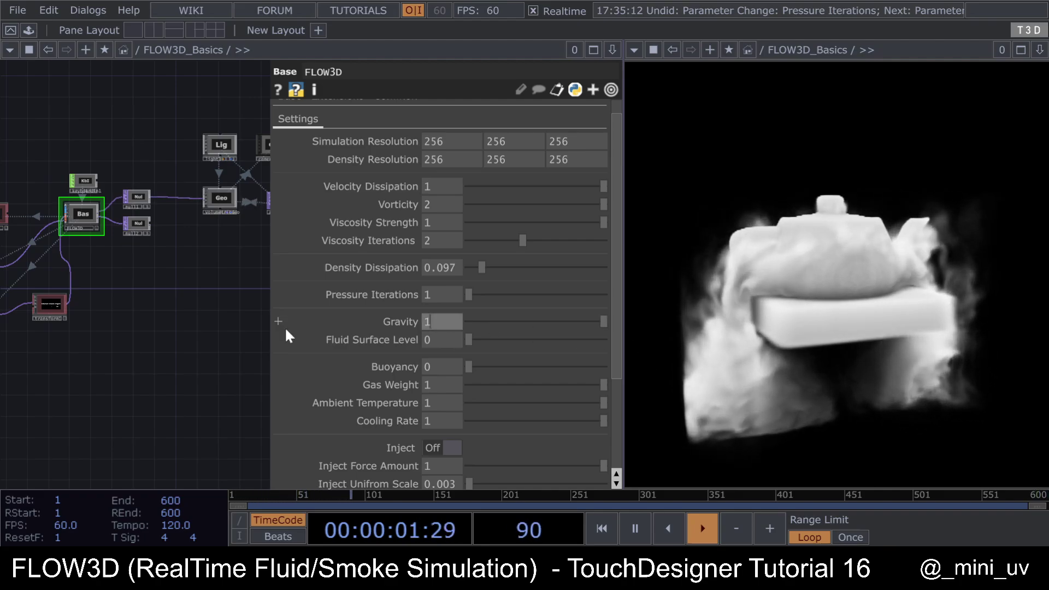
type("2")
key("Return")
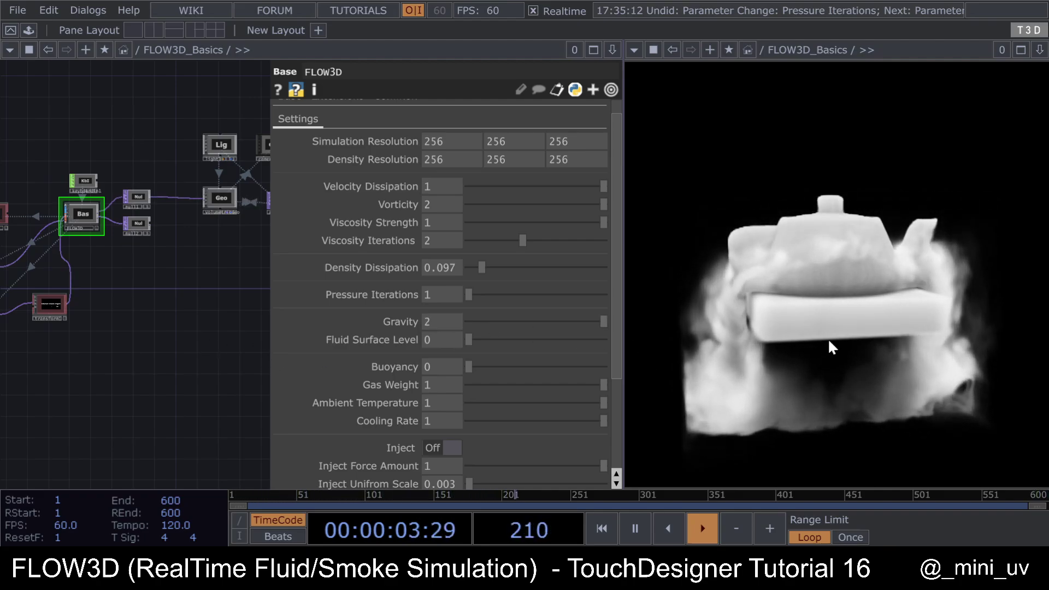
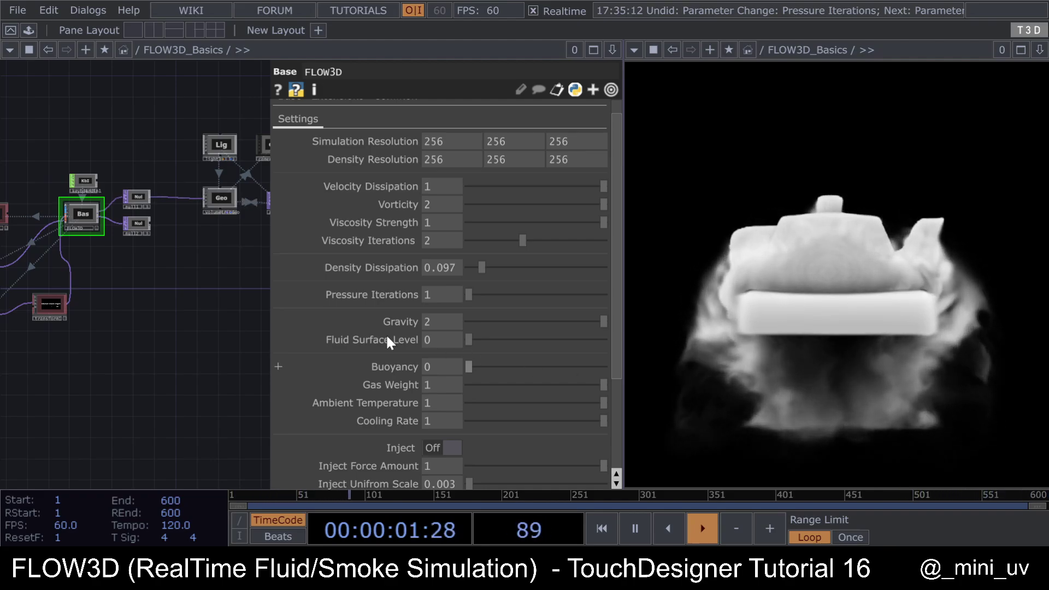
Step: Examine the input connectors of the FLOW3D node, including its External Velocity input
scroll(192, 347, "down", 3)
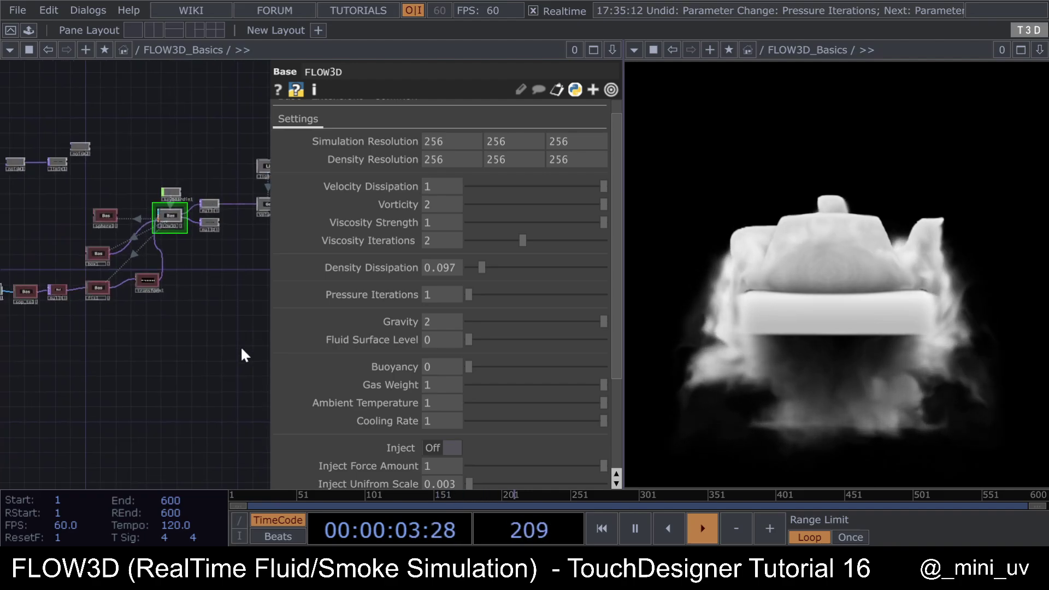
key("p")
key("h")
scroll(247, 196, "up", 10)
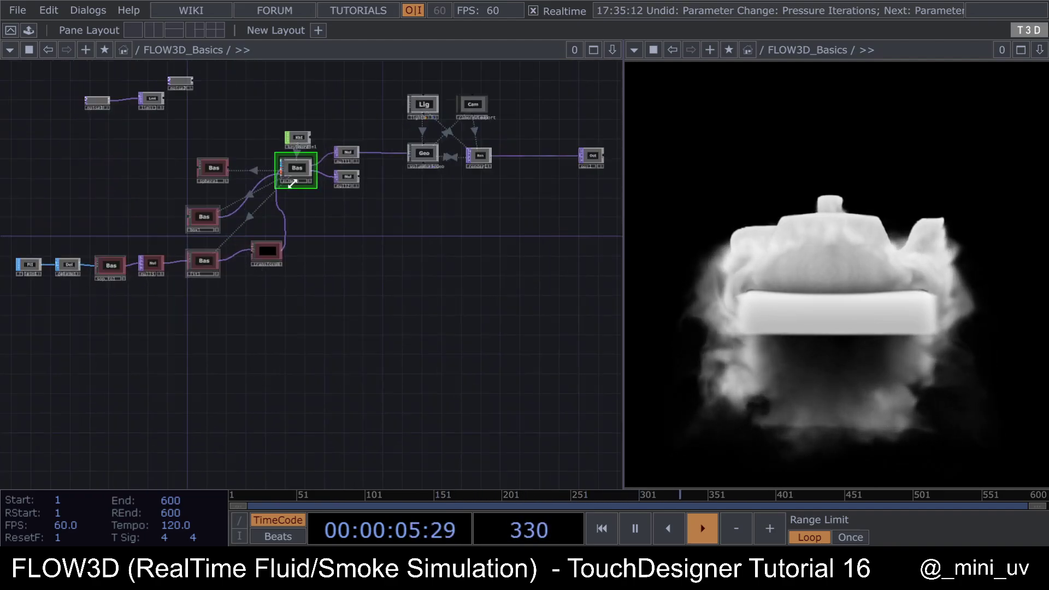
scroll(303, 100, "up", 3)
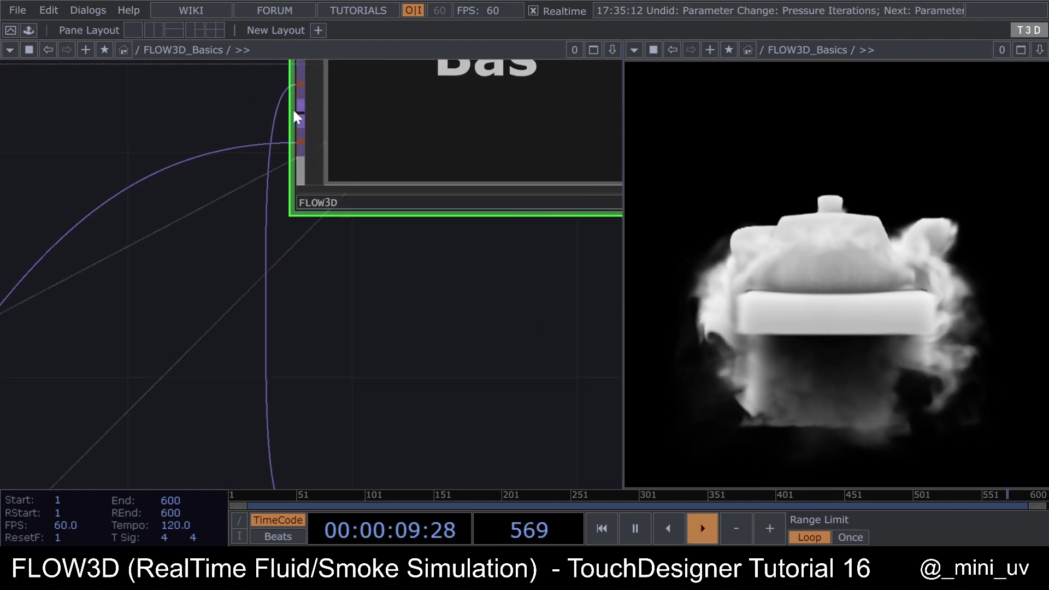
scroll(245, 244, "down", 5)
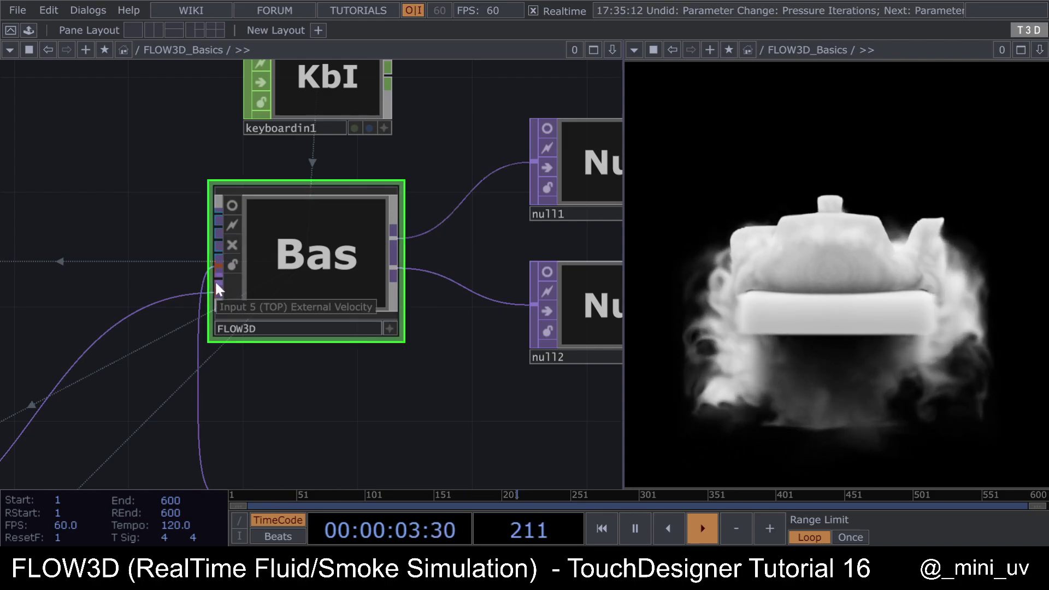
scroll(227, 276, "down", 5)
left_click_drag(413, 293, 304, 232)
left_click_drag(310, 353, 303, 353)
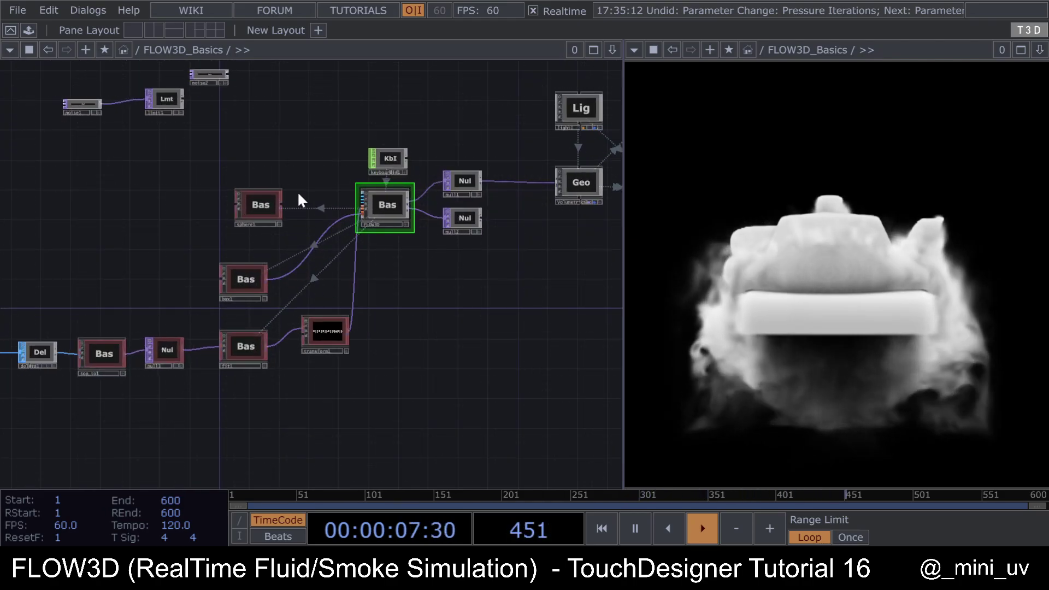
Step: Connect sphere1 to FLOW3D in place of the teapot, then disconnect the box obstacle and move it aside
left_click(282, 206)
left_click(352, 264)
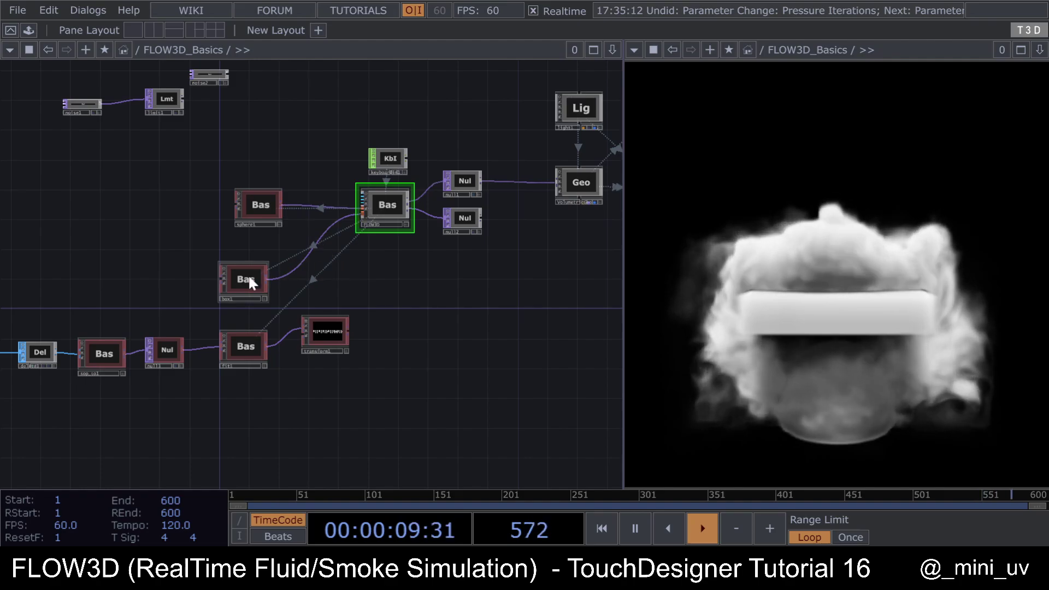
right_click(292, 268)
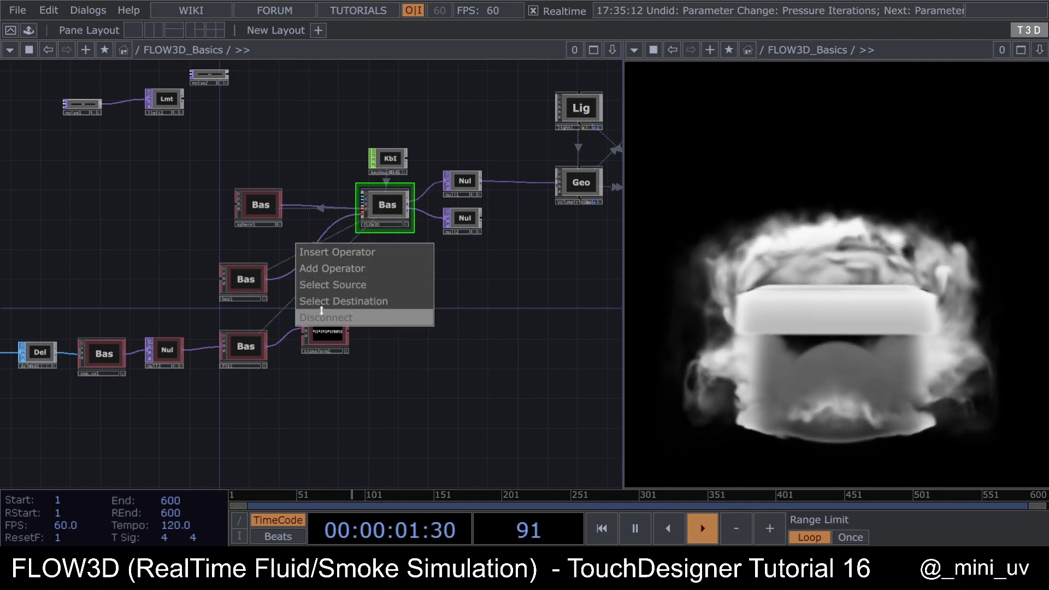
left_click(322, 317)
left_click_drag(226, 279, 159, 264)
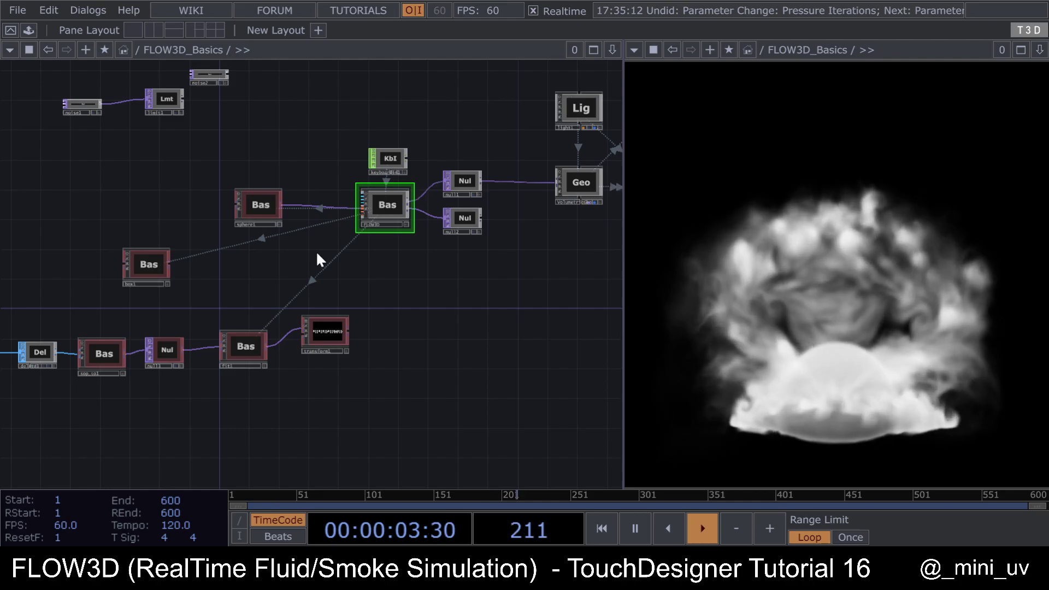
Step: Set sphere1's Y translation to 0
left_click(268, 210)
key("p")
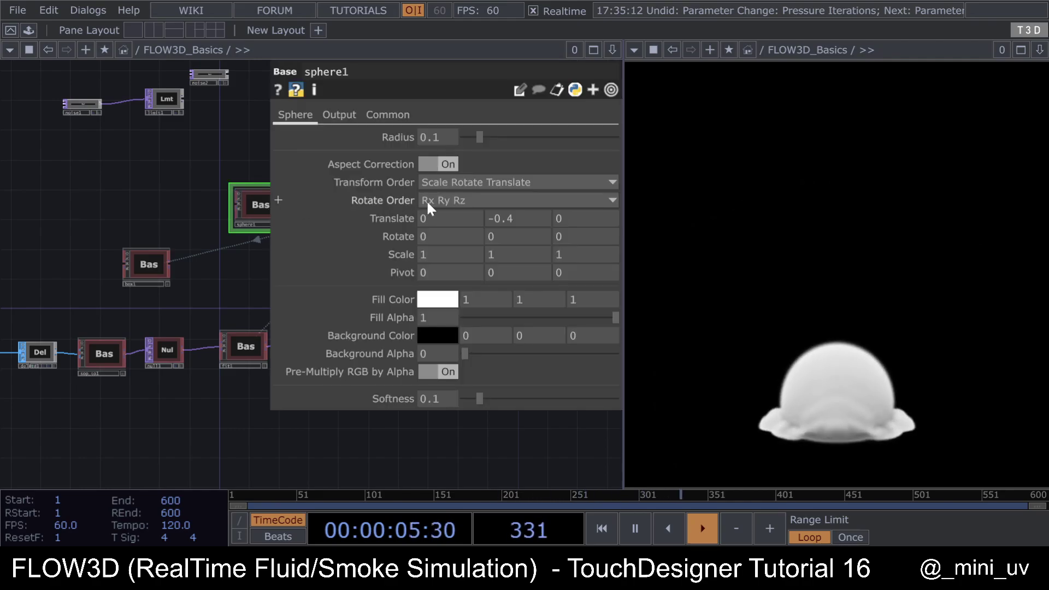
type("0")
key("Return")
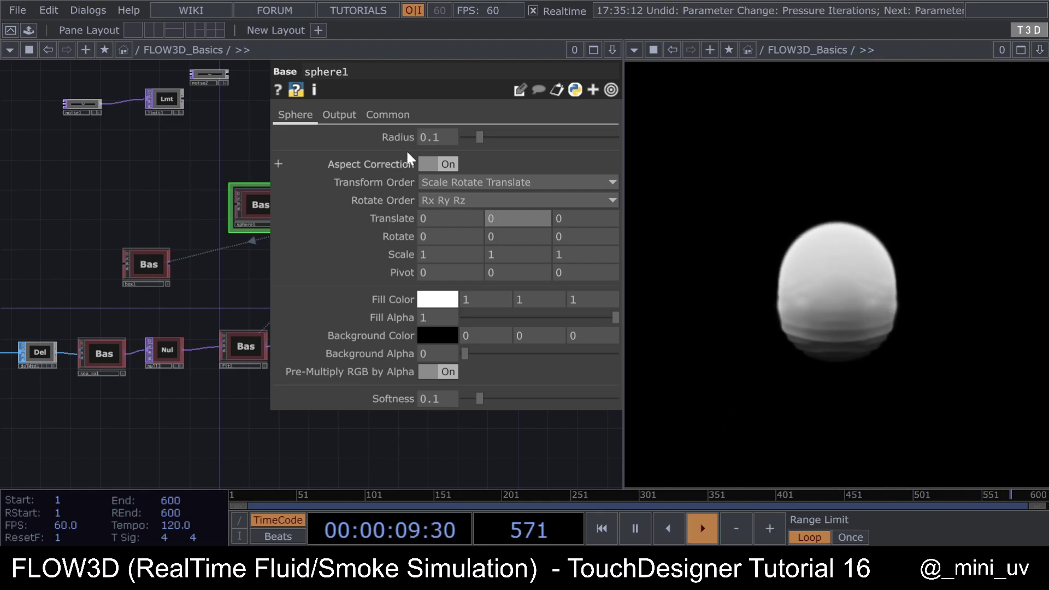
Step: Set FLOW3D's Gravity and Gas Weight to 0
key("h")
scroll(232, 209, "up", 2)
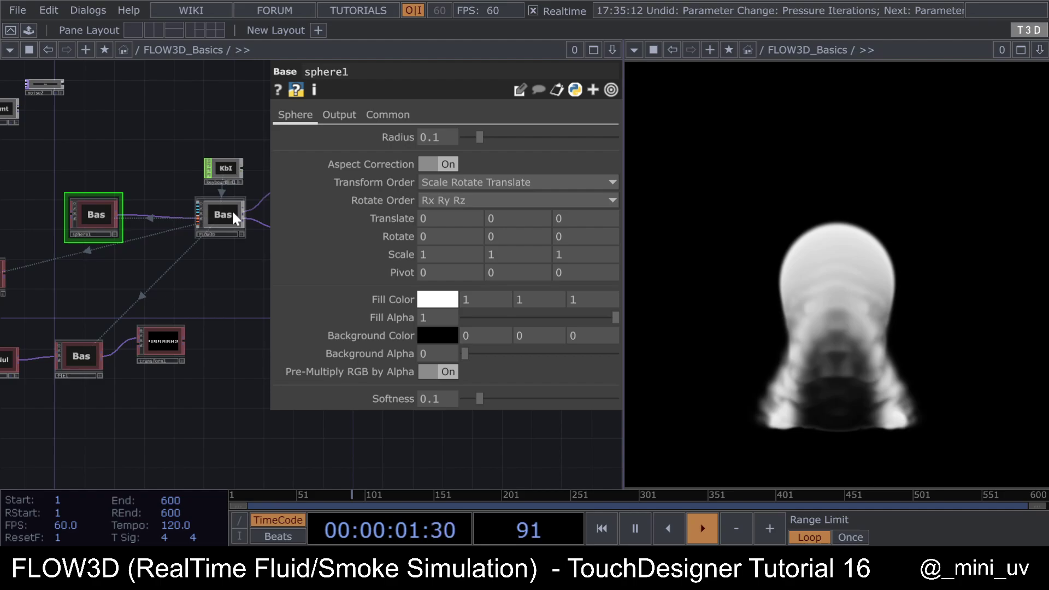
left_click(224, 215)
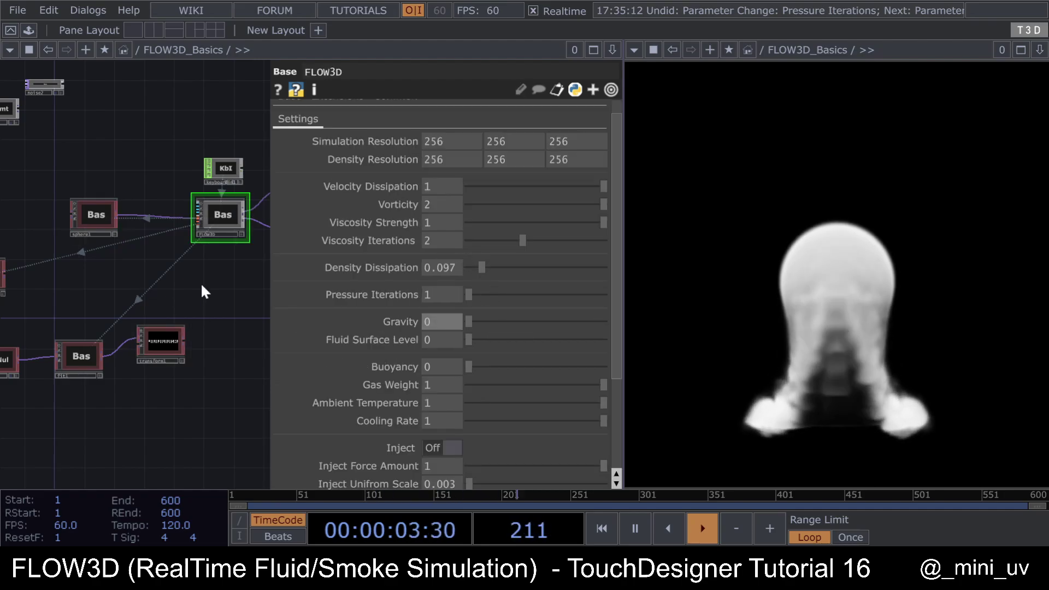
left_click_drag(235, 278, 300, 274)
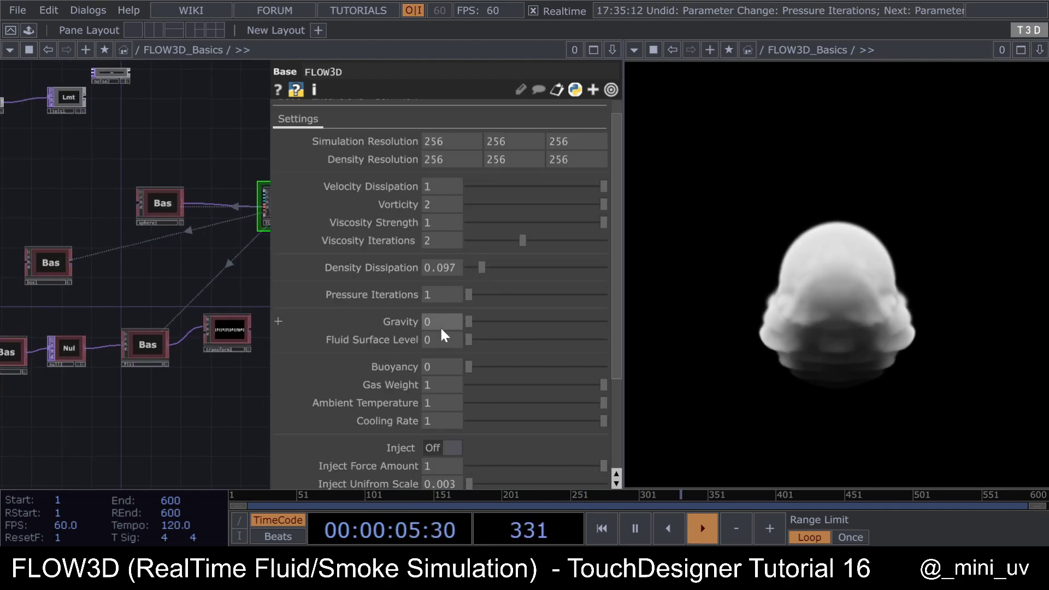
left_click_drag(500, 386, 201, 375)
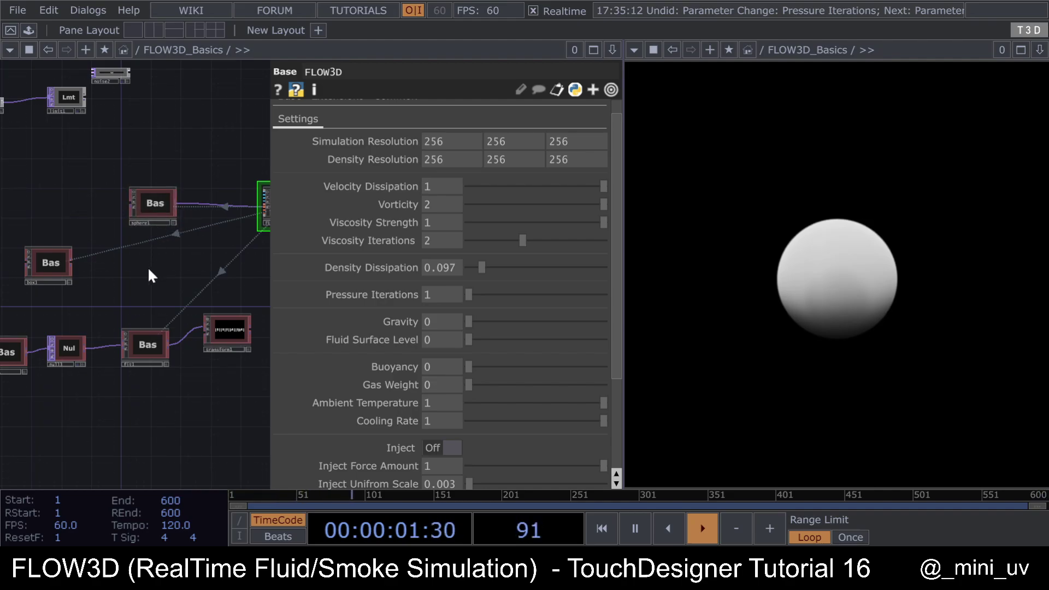
Step: Add a T3D Noise operator below the sphere source and turn off its Monochrome option
key("Tab")
type("no")
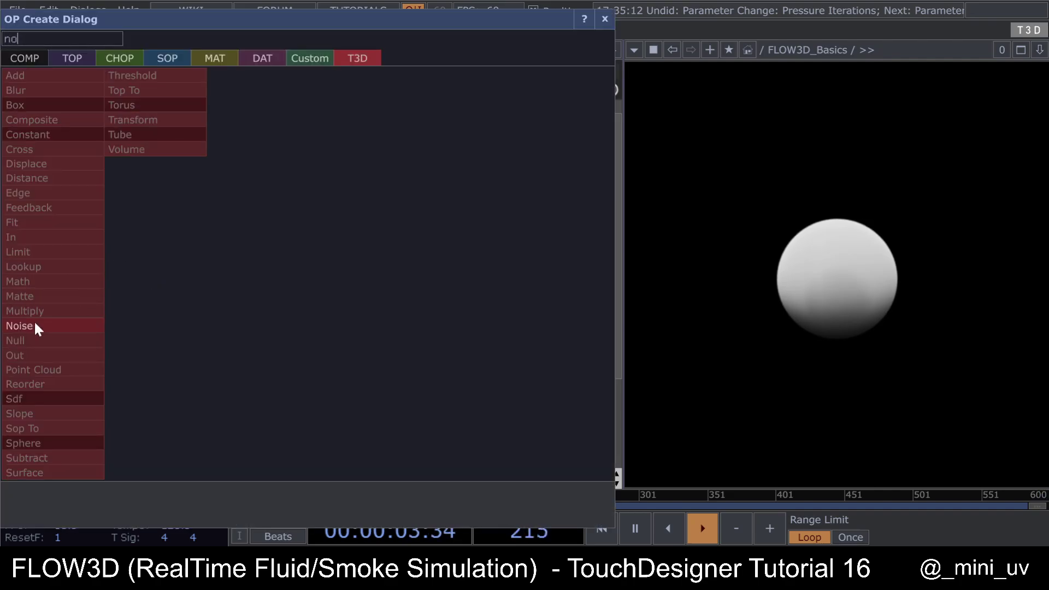
left_click(33, 325)
left_click(144, 277)
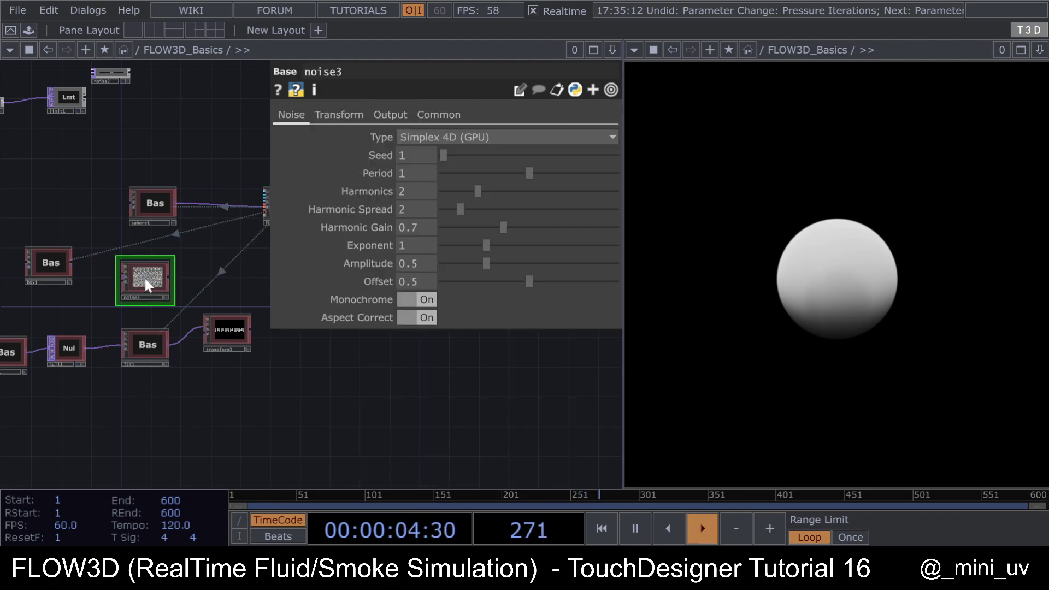
left_click(424, 300)
Step: Link the Noise resolution to FLOW3D's 256 x 256 x 256 resolution and set its pixel format to 16-bit float (RGBA)
scroll(136, 292, "up", 3)
left_click(438, 115)
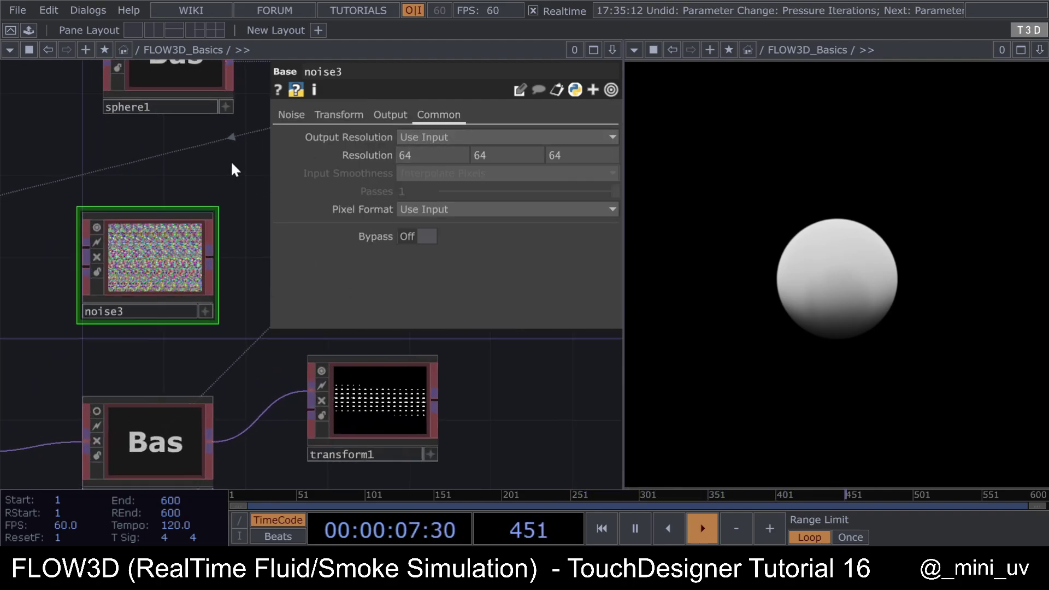
scroll(150, 222, "down", 5)
left_click(224, 189)
mouse_move(395, 157)
left_mouse_down()
mouse_move(90, 268)
mouse_move(407, 155)
mouse_move(376, 157)
left_mouse_up()
left_click(376, 159)
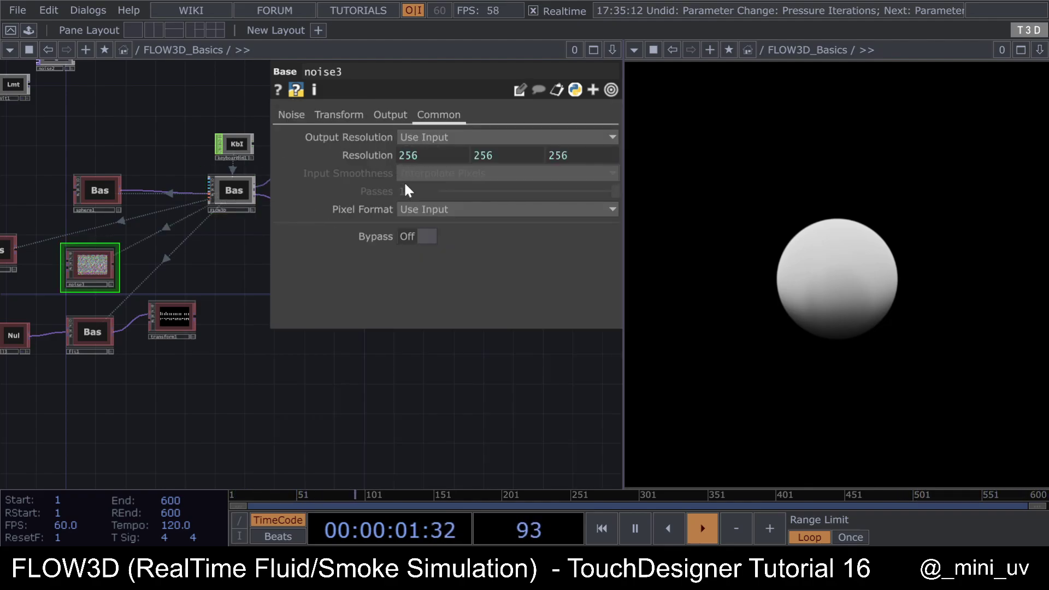
left_click(420, 209)
left_click(440, 61)
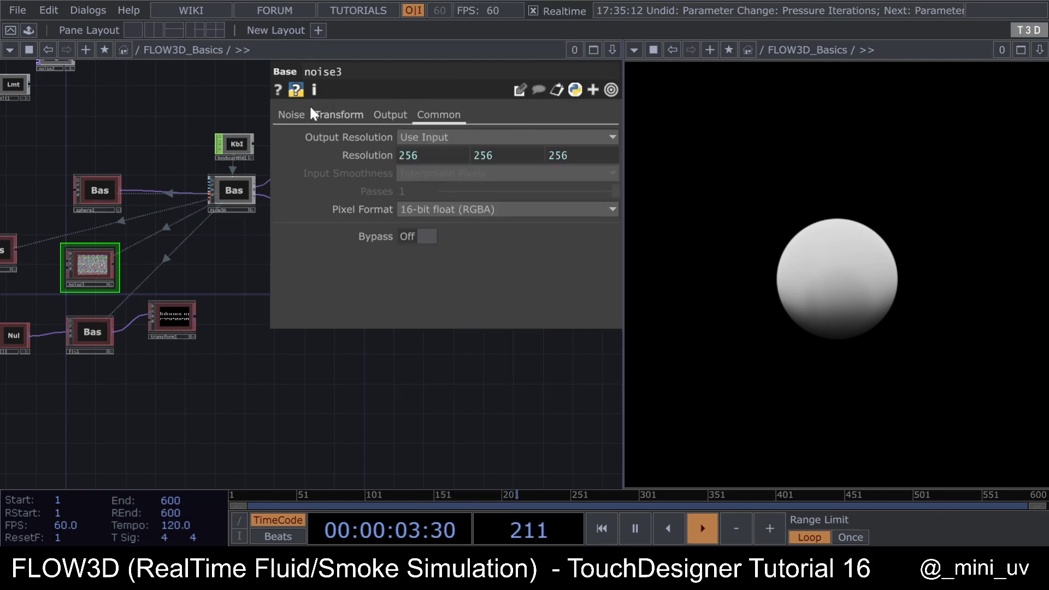
Step: Set the T3D Noise's Offset to 0 and its Amplitude to 1
left_click(291, 114)
scroll(77, 305, "up", 3)
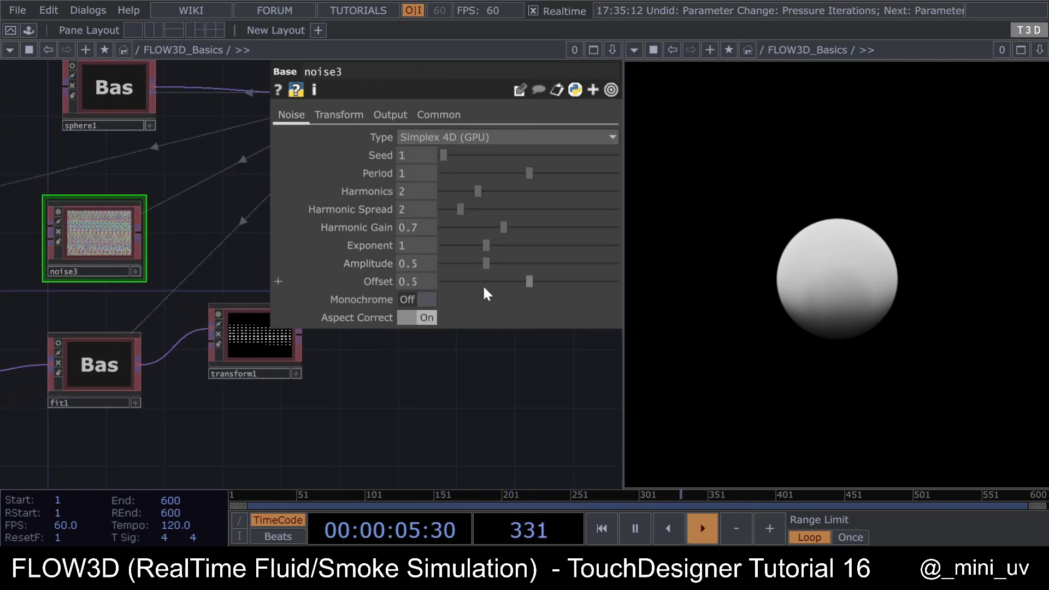
left_click_drag(529, 282, 393, 267)
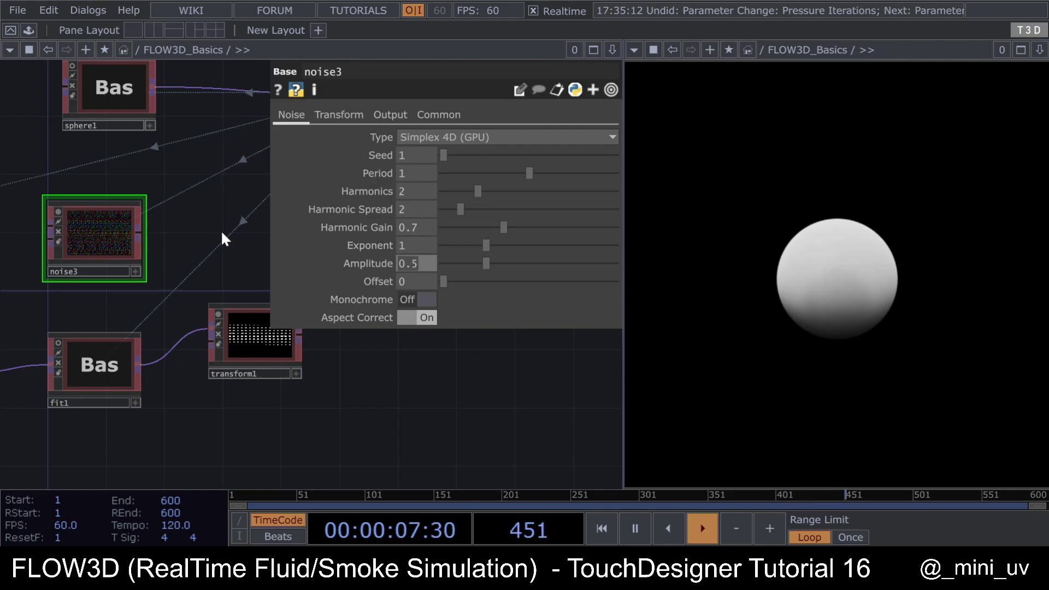
type("1")
key("Return")
scroll(201, 235, "down", 2)
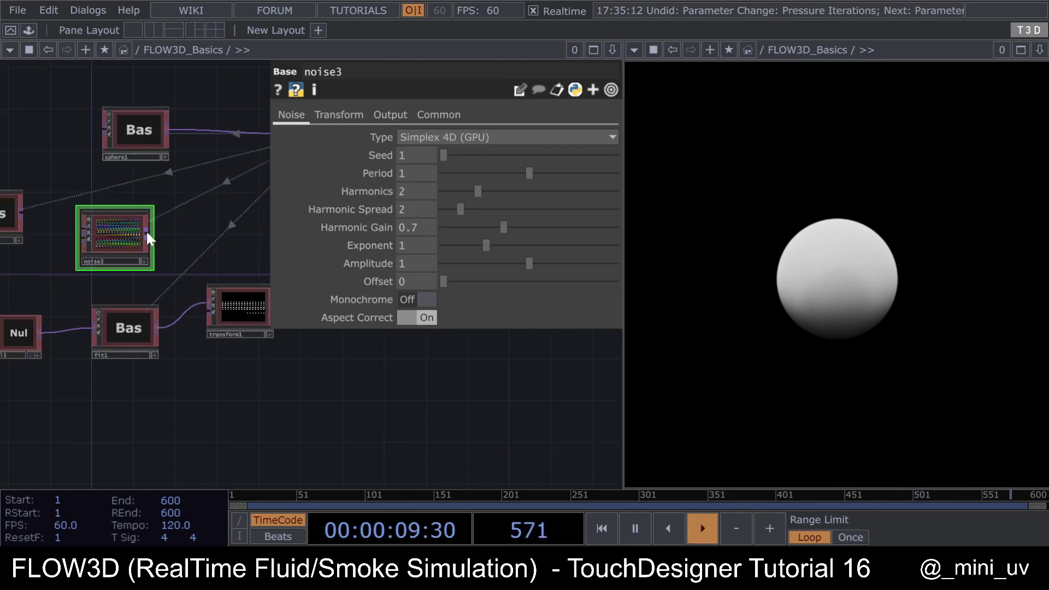
Step: Connect the T3D Noise output to FLOW3D's External Velocity input
left_click(146, 231)
scroll(146, 230, "down", 2)
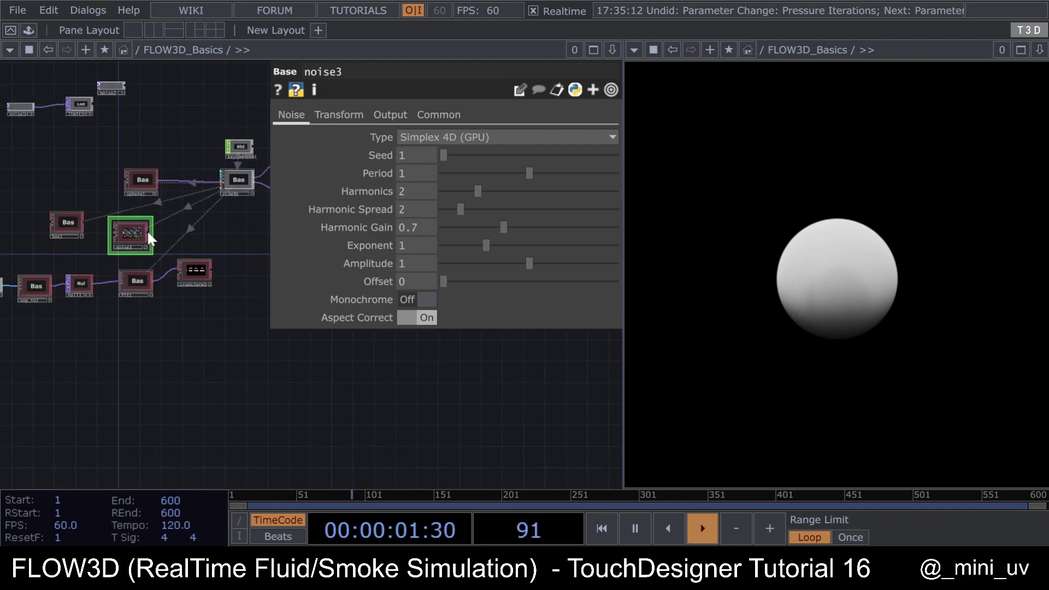
scroll(211, 199, "up", 4)
left_click(216, 152)
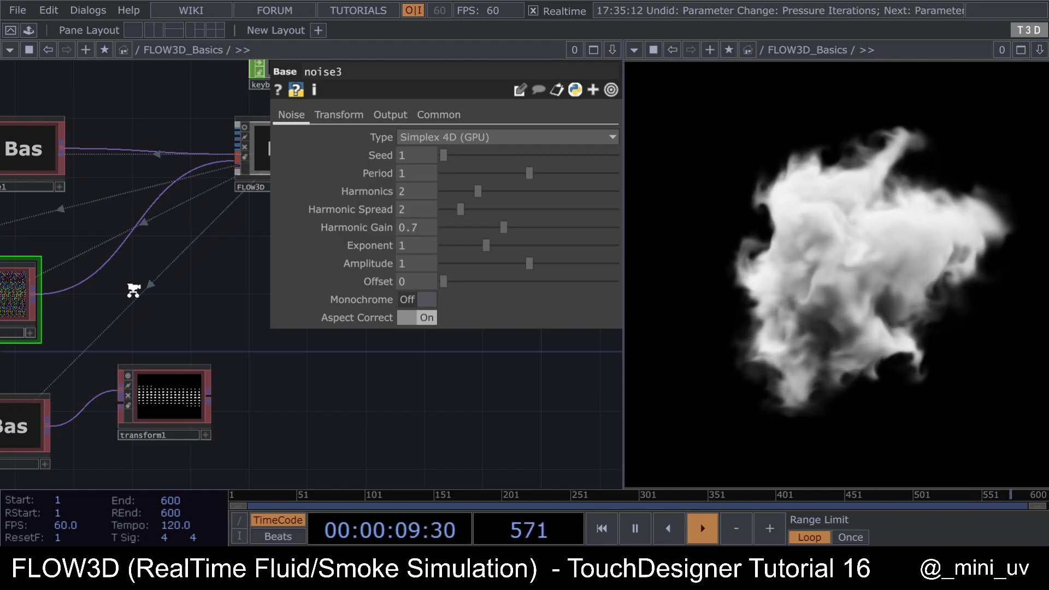
Step: Set the T3D Noise's Period to 2, Harmonics to 0 and Amplitude to 2
scroll(133, 291, "down", 3)
left_click_drag(529, 173, 594, 173)
left_click_drag(690, 171, 678, 173)
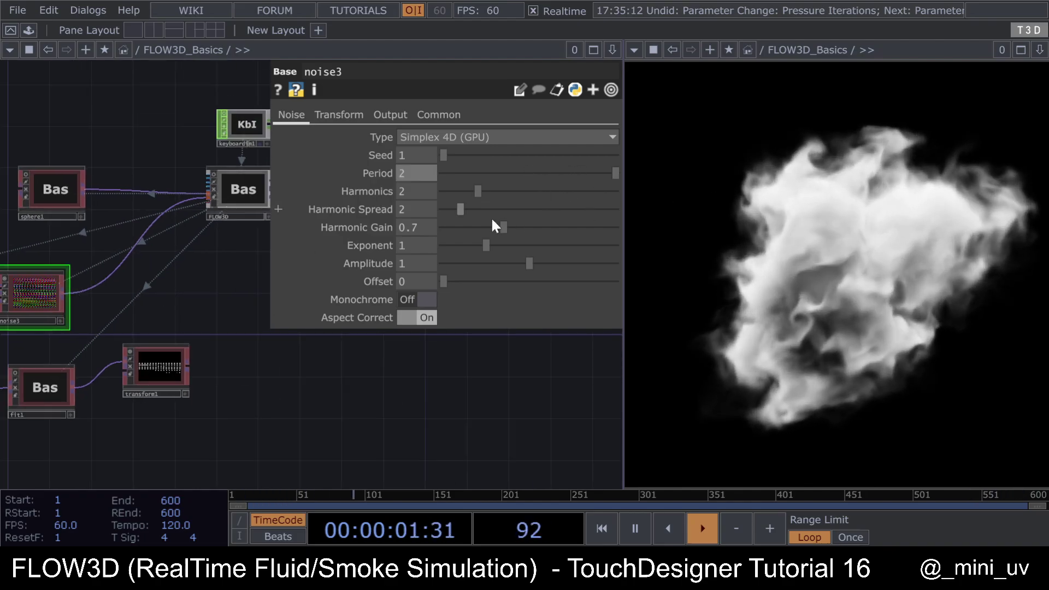
left_click_drag(477, 191, 413, 186)
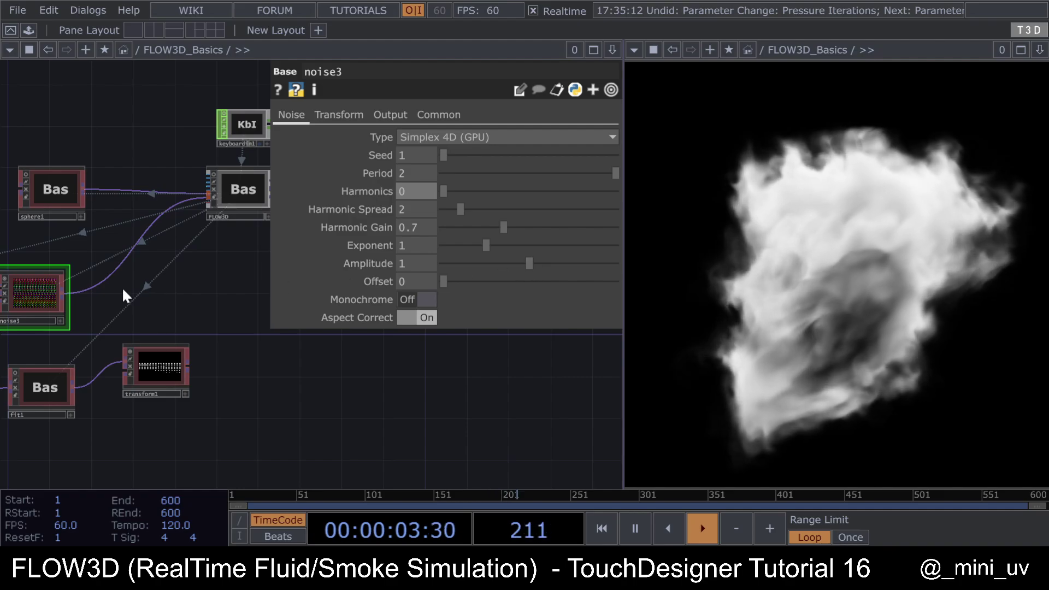
left_click_drag(529, 263, 643, 265)
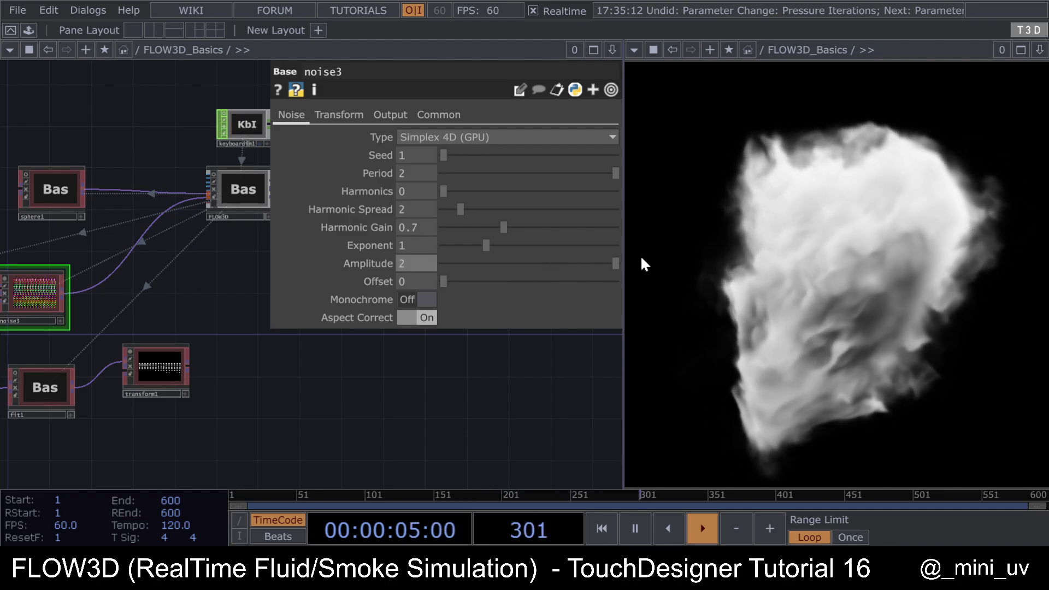
Step: Try an Amplitude of 5 on the T3D Noise and return it to 2
left_click(405, 258)
type("5")
key("Return")
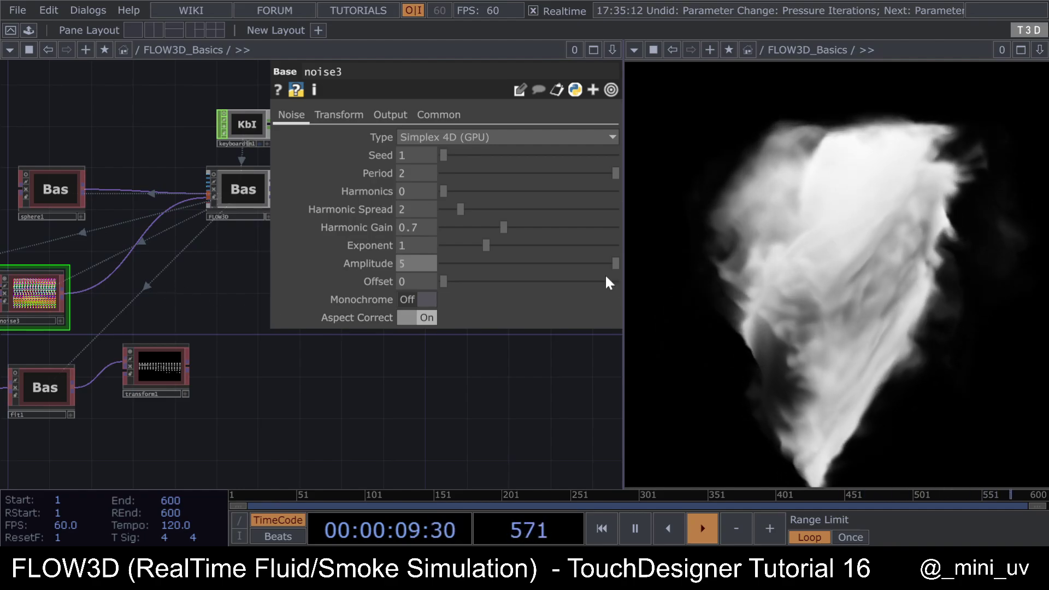
mouse_move(574, 260)
left_mouse_down()
mouse_move(514, 257)
mouse_move(568, 267)
left_mouse_up()
left_click(410, 264)
type("2")
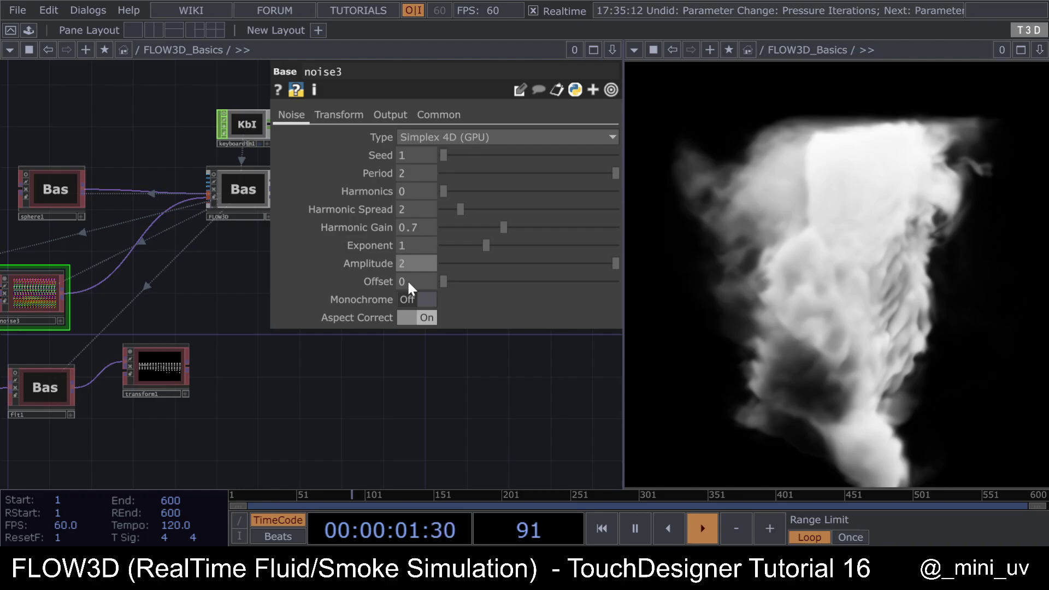
key("Return")
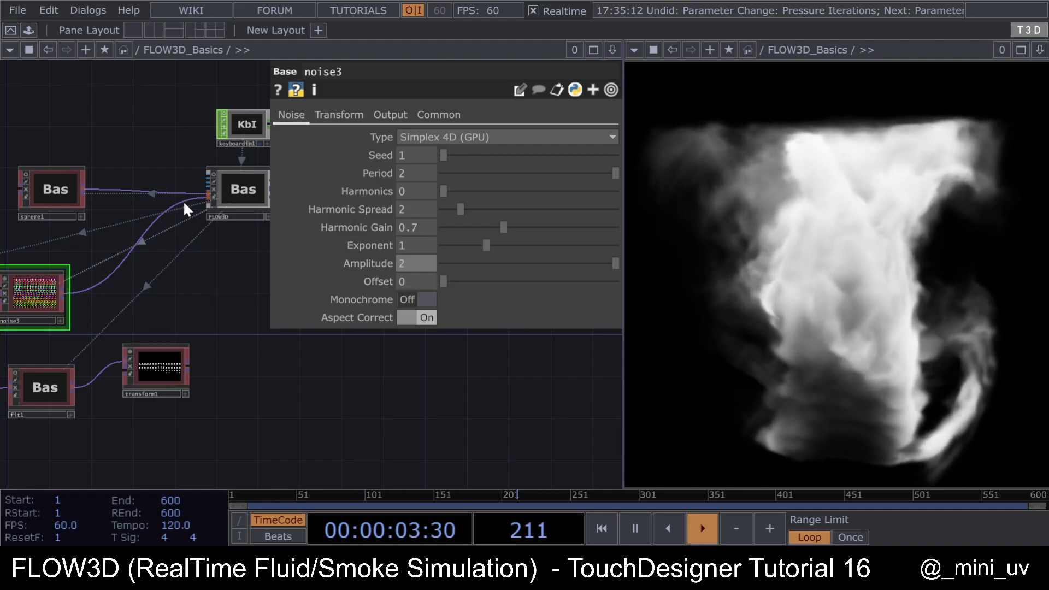
Step: Try FLOW3D's Gravity at 2 and 1, and set it to 0
left_click(224, 189)
left_click_drag(493, 320, 545, 324)
left_click(431, 320)
type("2")
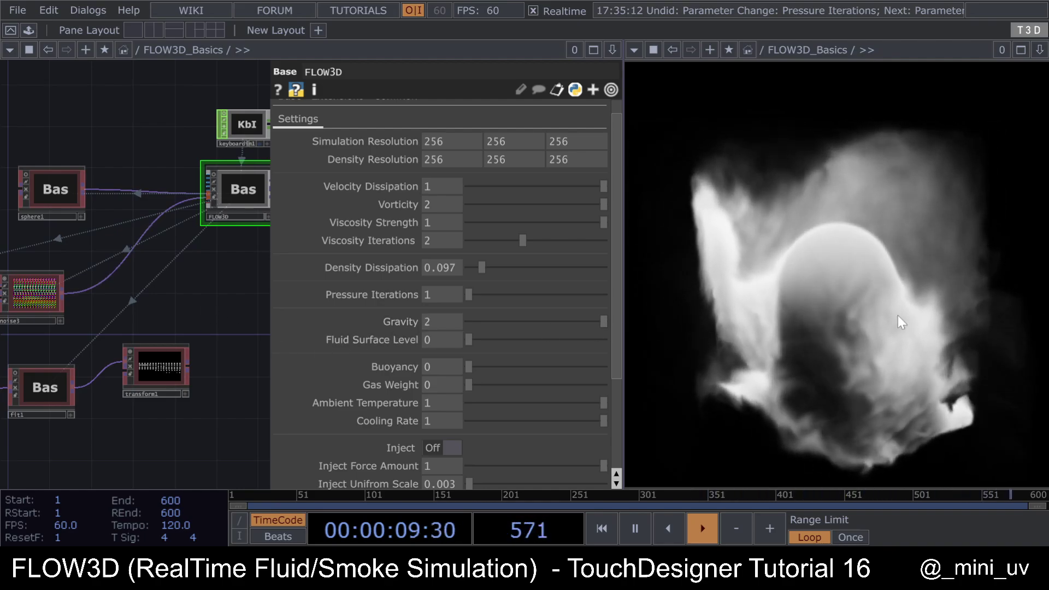
left_click_drag(553, 322, 617, 323)
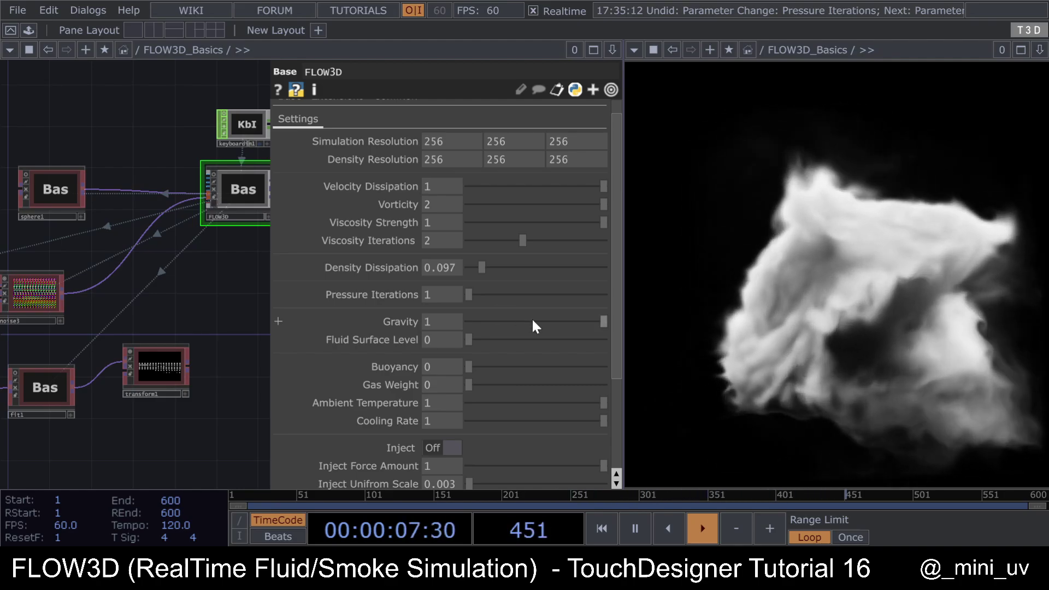
left_click_drag(532, 320, 127, 312)
Step: Disconnect the T3D Noise and the sphere source from FLOW3D and turn on its Inject option
scroll(221, 298, "down", 5)
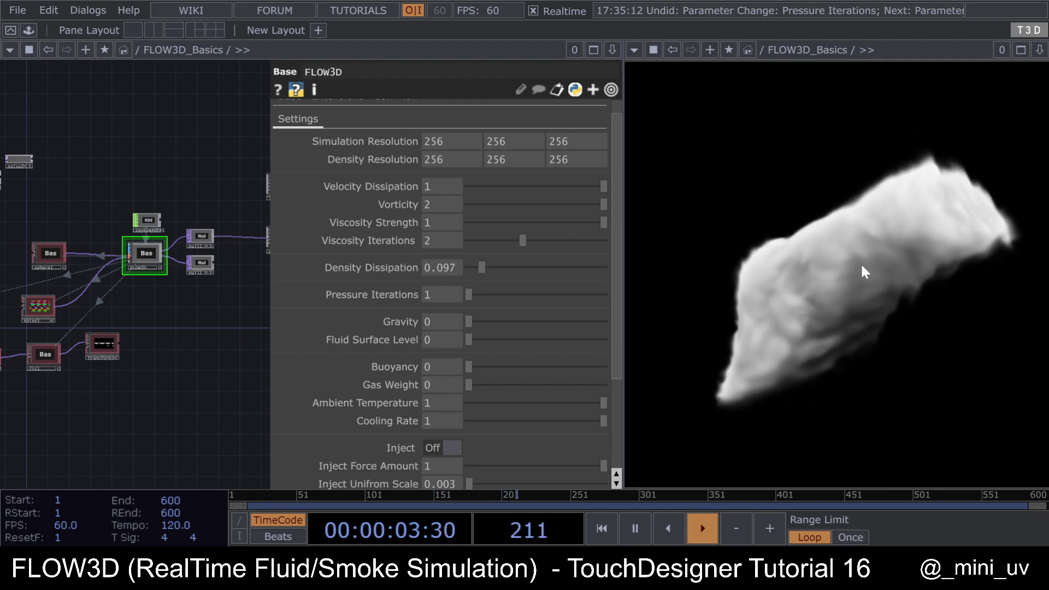
scroll(146, 312, "up", 3)
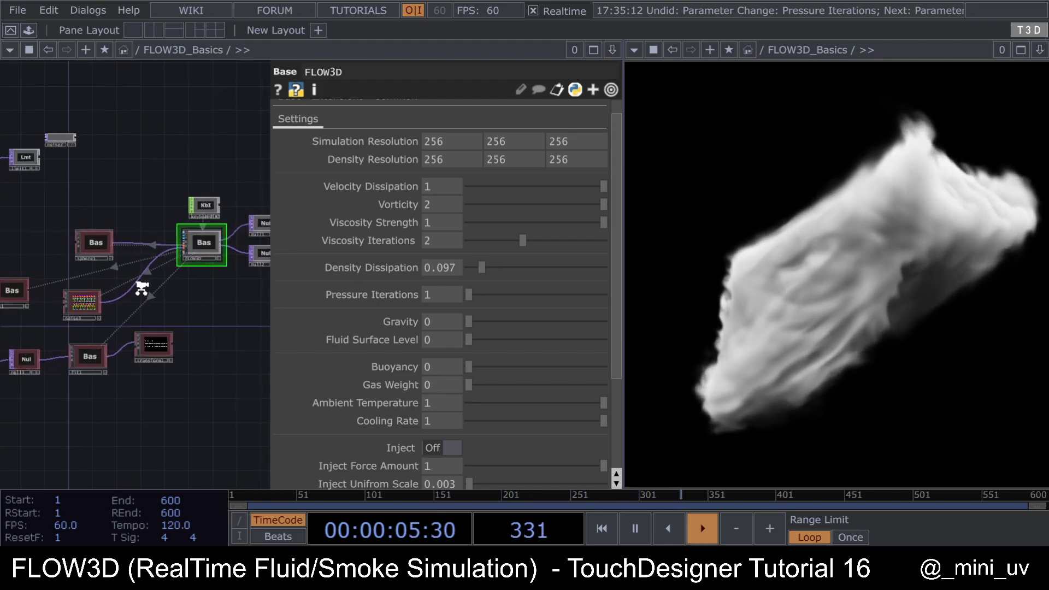
right_click(124, 287)
left_click(156, 338)
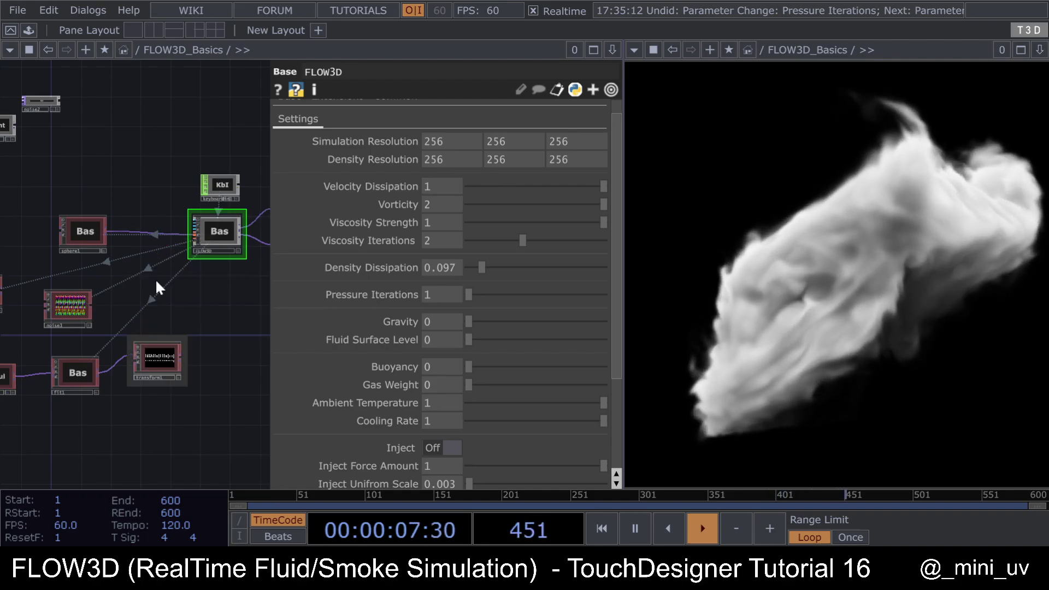
right_click(146, 231)
left_click(181, 280)
left_click_drag(221, 314, 163, 328)
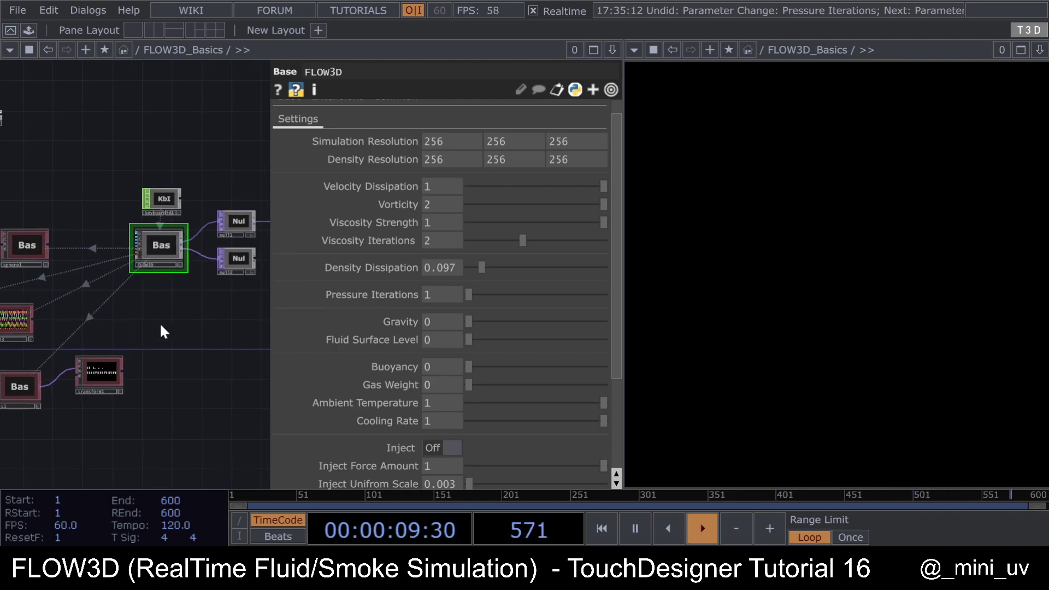
left_click(452, 448)
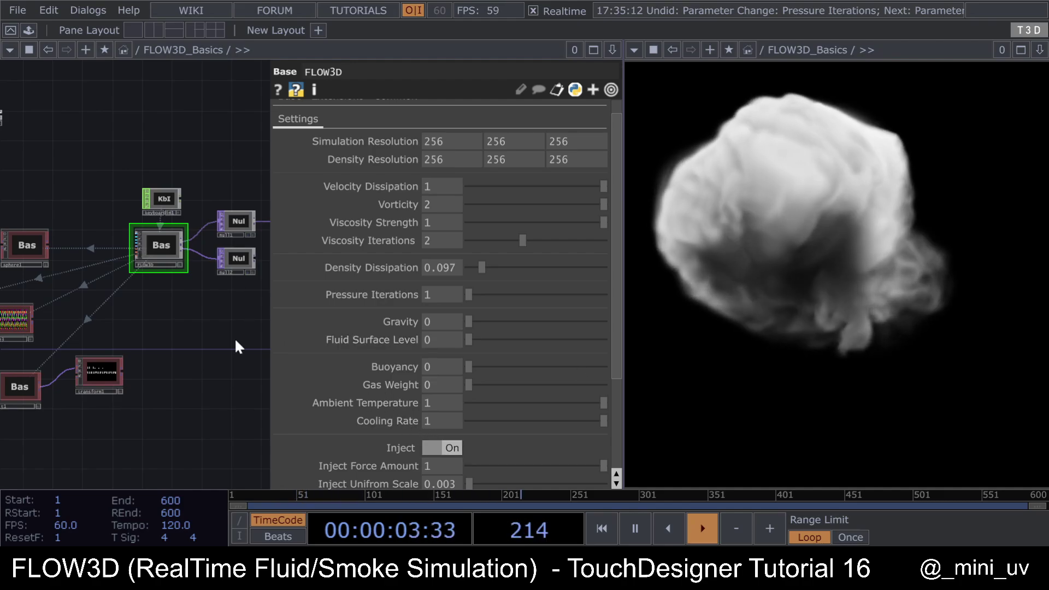
key("p")
Step: Add a T3D Volume operator below the volumetric Geo component
scroll(235, 337, "down", 3)
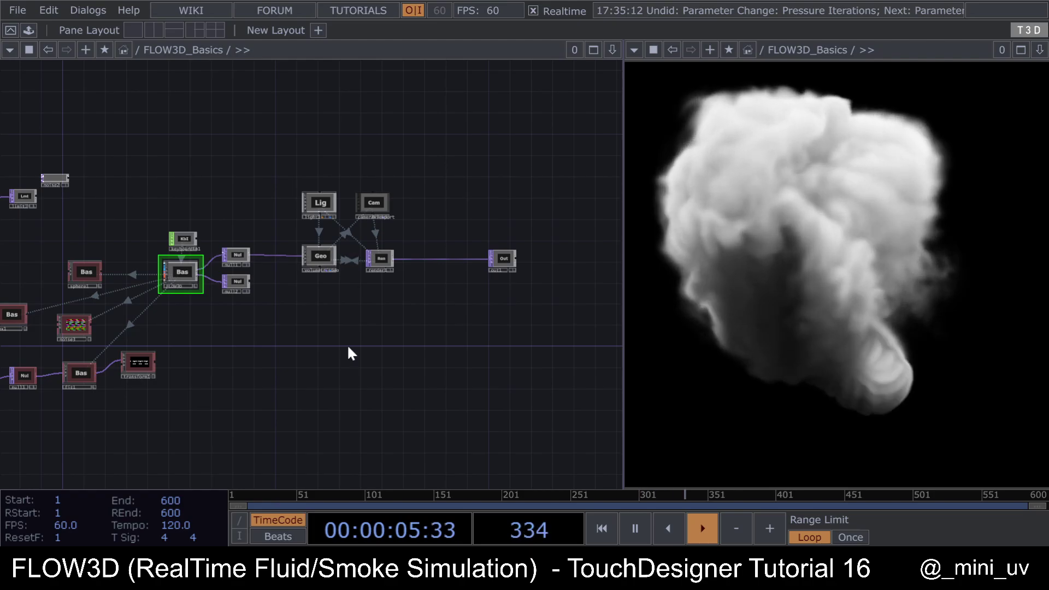
scroll(300, 289, "up", 3)
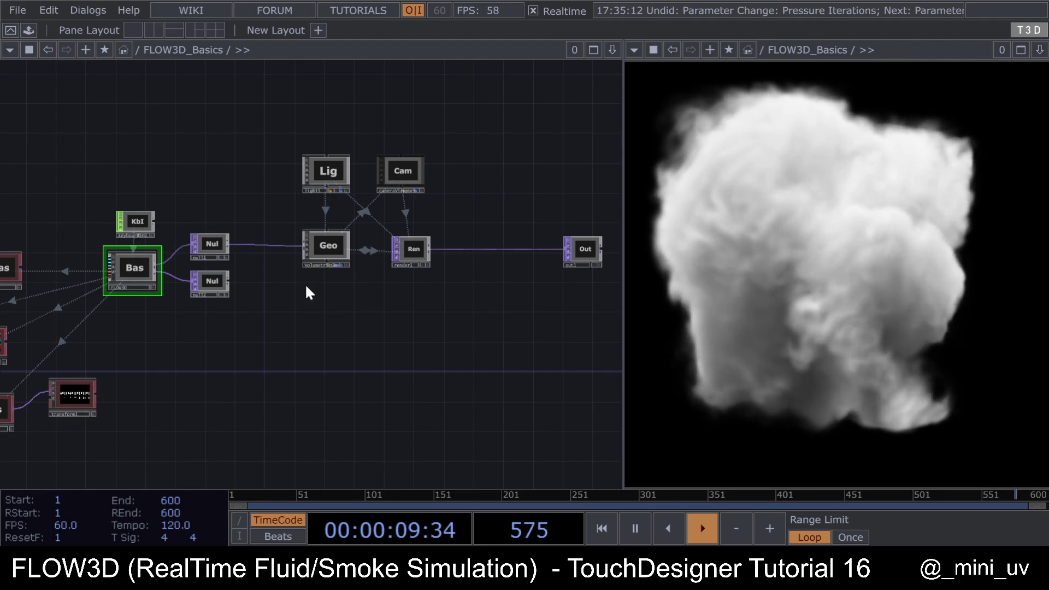
scroll(328, 306, "up", 5)
key("Tab")
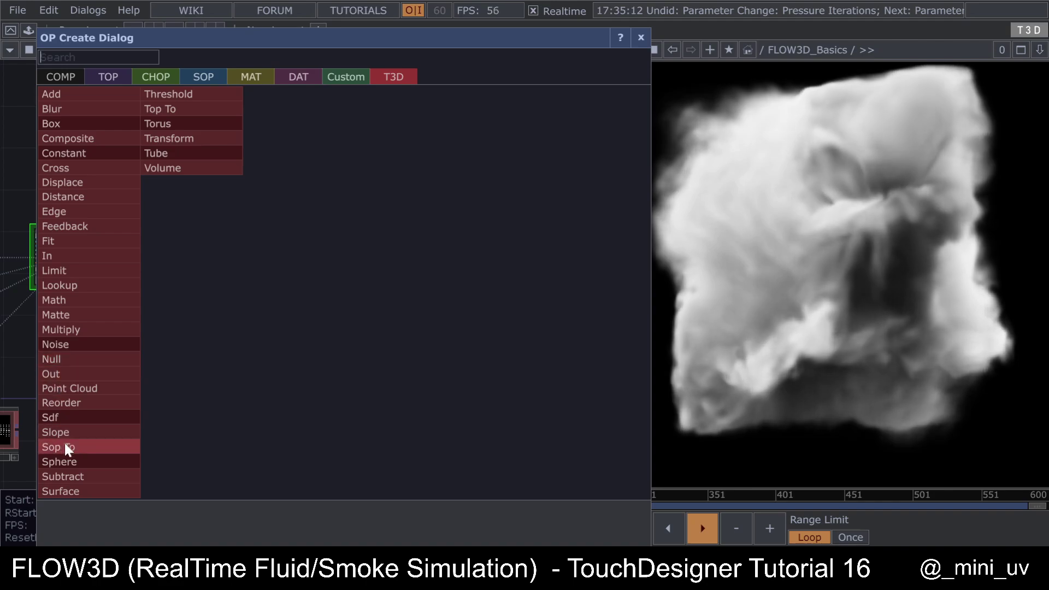
left_click(192, 167)
left_click(329, 364)
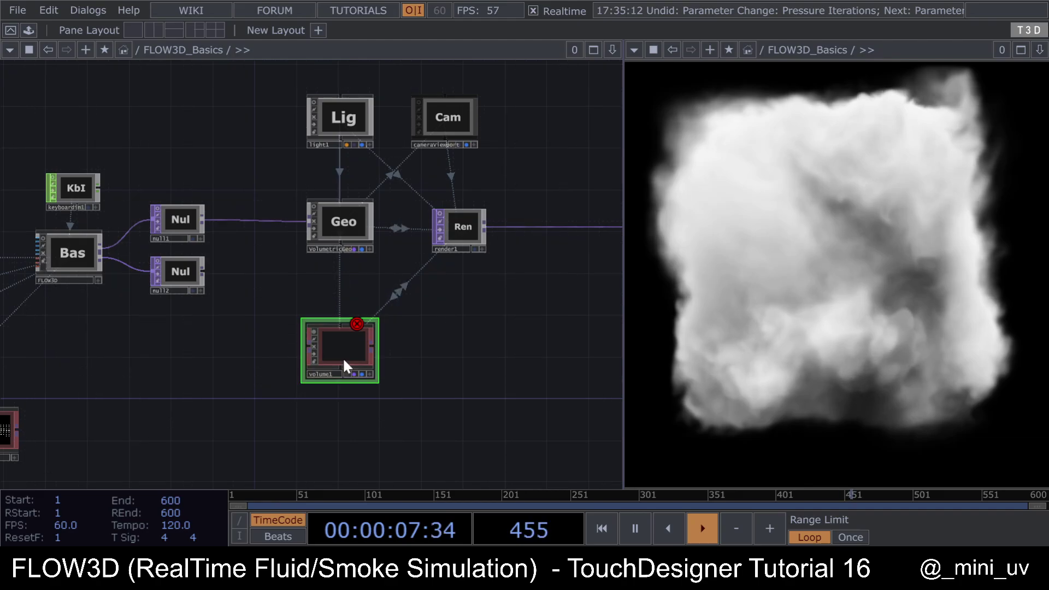
Step: Disable the volumetric Geo component and connect null1's output to the Volume input
scroll(334, 240, "up", 3)
scroll(333, 239, "up", 1)
left_click(296, 202)
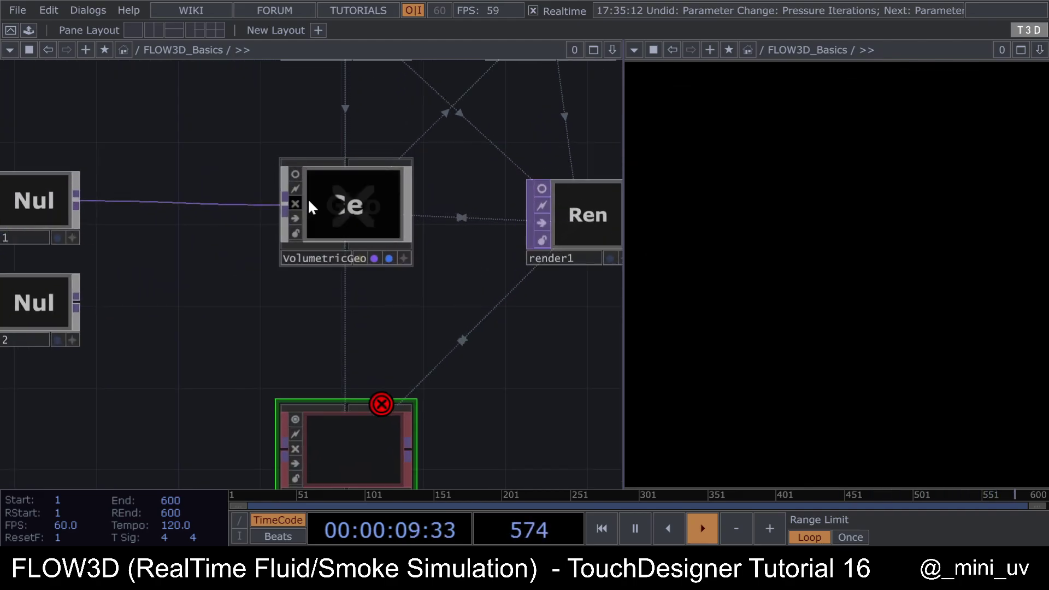
scroll(325, 257, "down", 4)
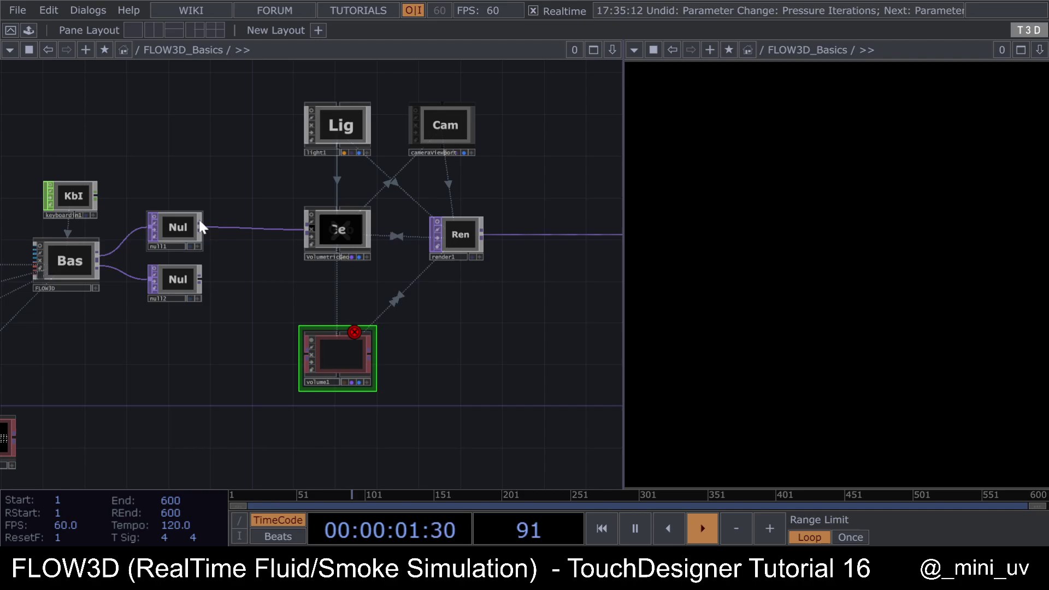
scroll(227, 246, "up", 2)
left_click_drag(181, 218, 332, 438)
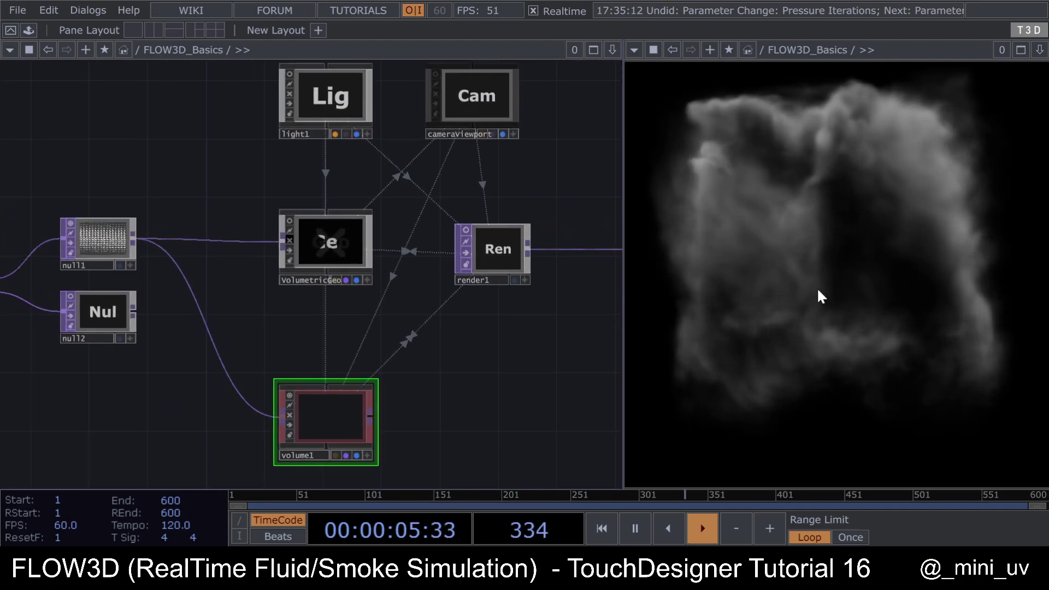
Step: Open light1's view in a floating window and move the window clear of the light, camera and render nodes
scroll(502, 328, "down", 2)
right_click(369, 162)
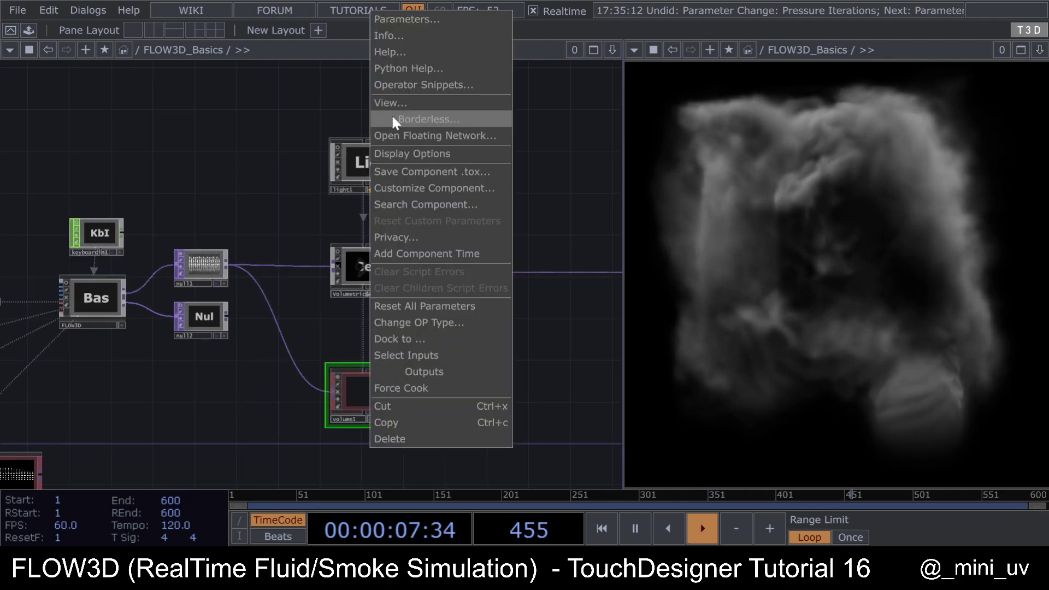
left_click(392, 119)
mouse_move(402, 139)
left_mouse_down()
mouse_move(417, 156)
mouse_move(459, 104)
mouse_move(367, 135)
mouse_move(382, 164)
mouse_move(394, 136)
left_mouse_up()
left_click_drag(366, 3, 132, 93)
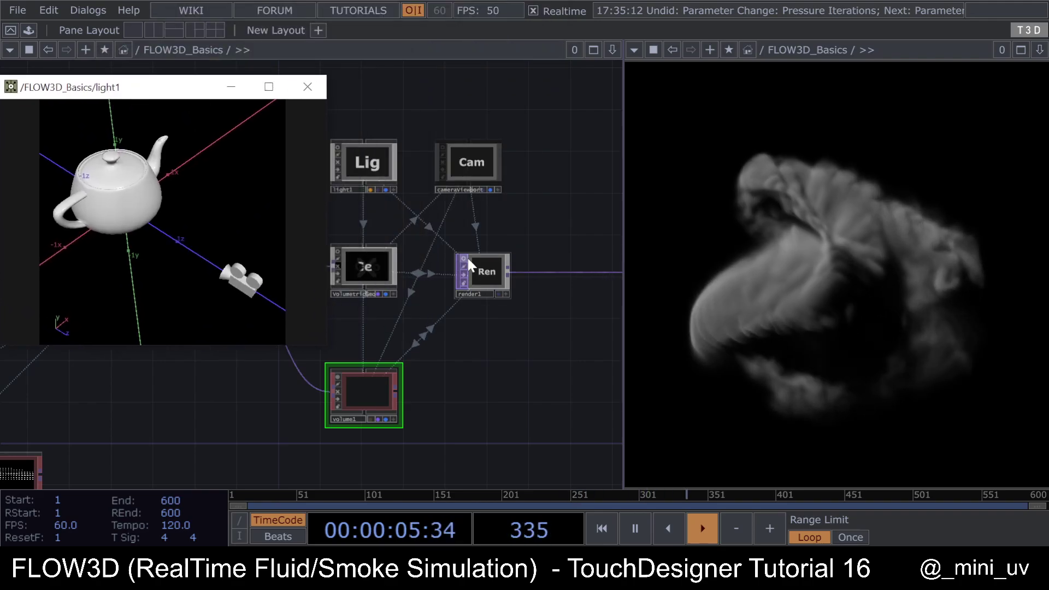
Step: Move the Volume node farther from null1 to make room in between, and shift the light1 view window aside
scroll(464, 359, "down", 3)
scroll(438, 392, "up", 2)
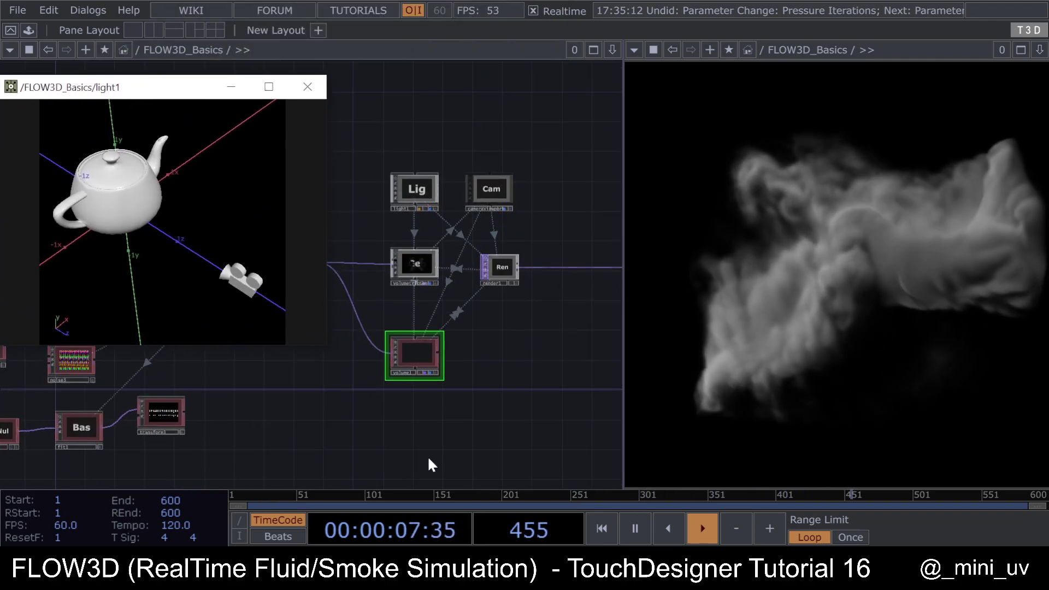
left_click_drag(417, 353, 439, 384)
left_click_drag(479, 333, 567, 327)
left_click_drag(164, 87, 117, 85)
Step: Insert a T3D Constant into the wire between null1 and the Volume
scroll(448, 328, "up", 2)
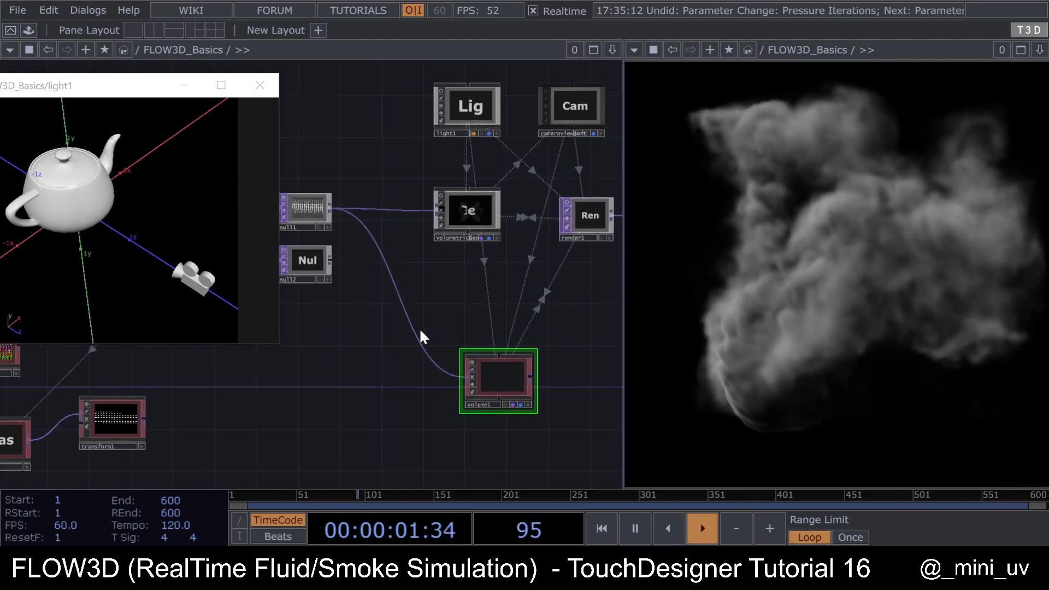
right_click(400, 316)
left_click(414, 295)
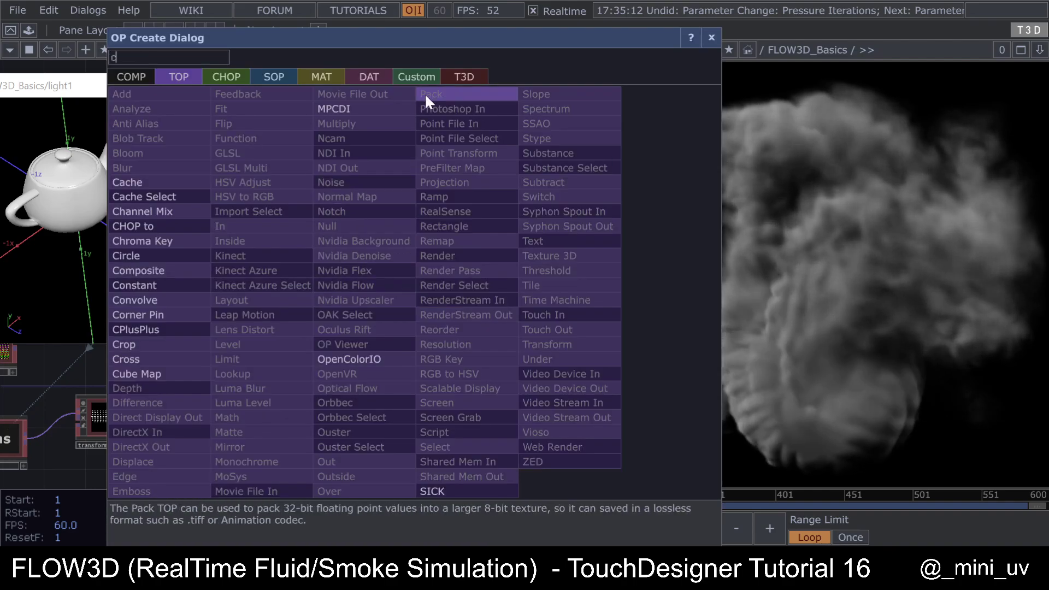
left_click(464, 77)
left_click(144, 135)
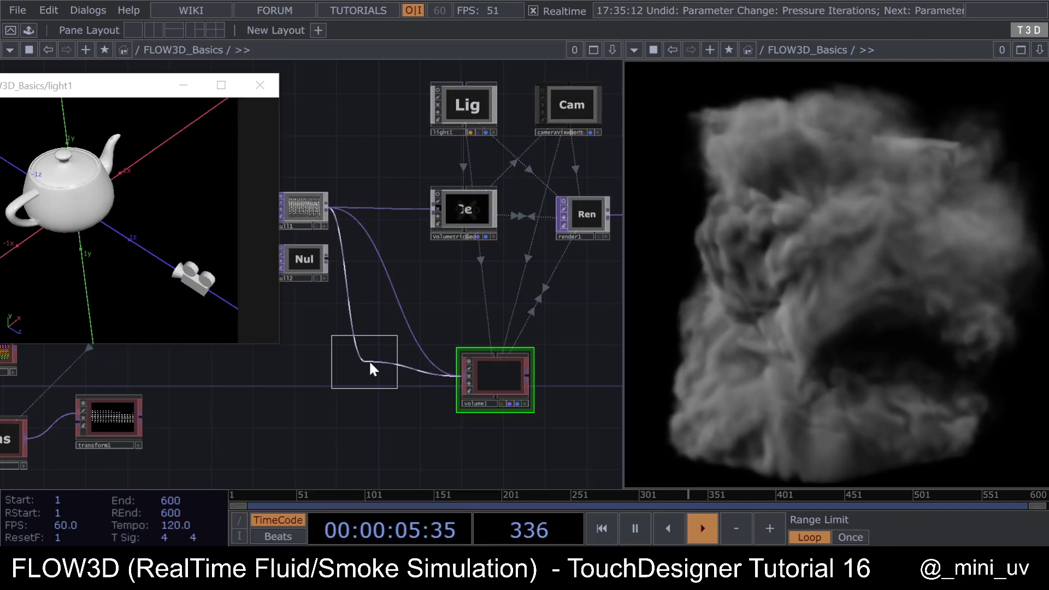
left_click(402, 375)
Step: Set the T3D Constant's Operation to Maximum and its Alpha to 0.01
key("p")
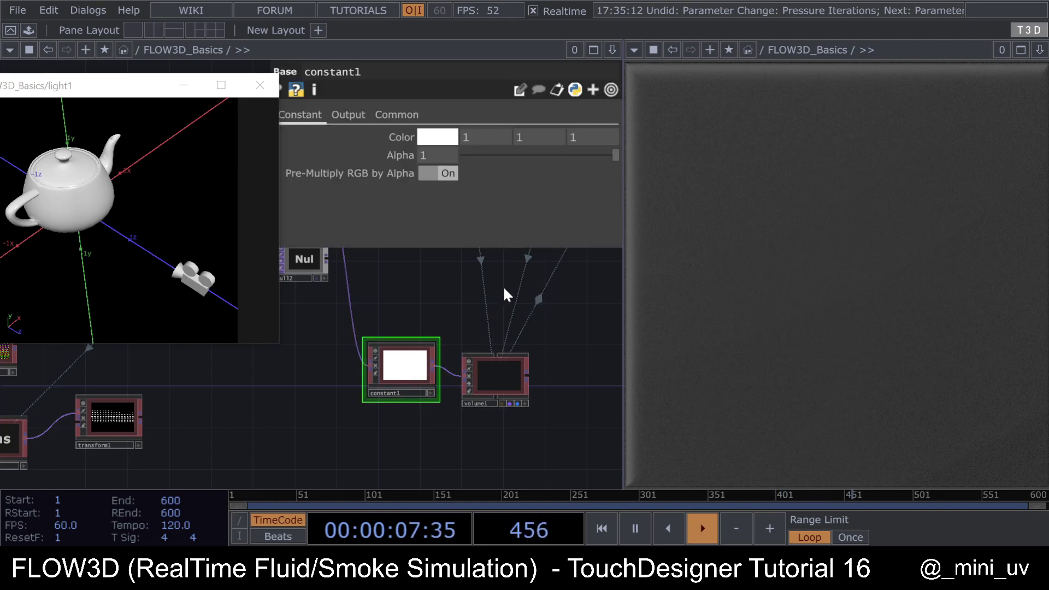
left_click(536, 157)
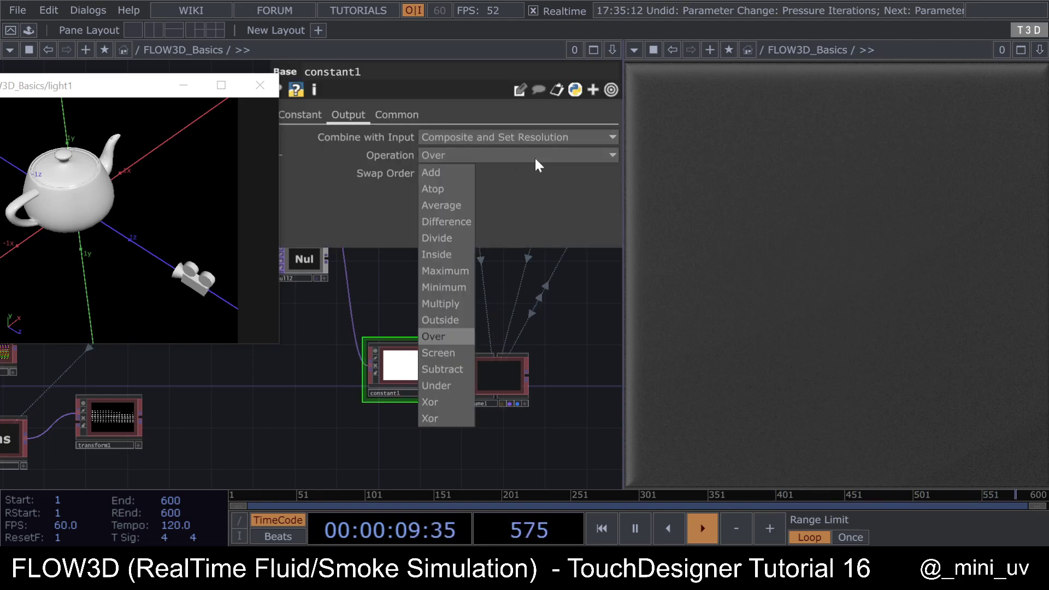
left_click(434, 273)
left_click(306, 114)
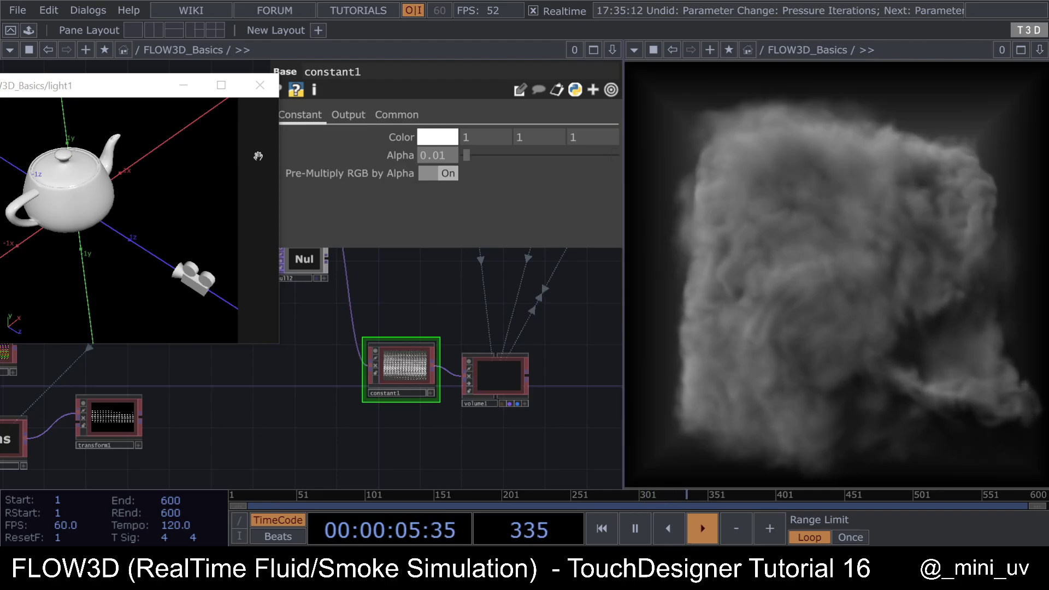
Step: Reposition light1 around the smoke volume by orbiting its floating view
left_click_drag(135, 150, 175, 164)
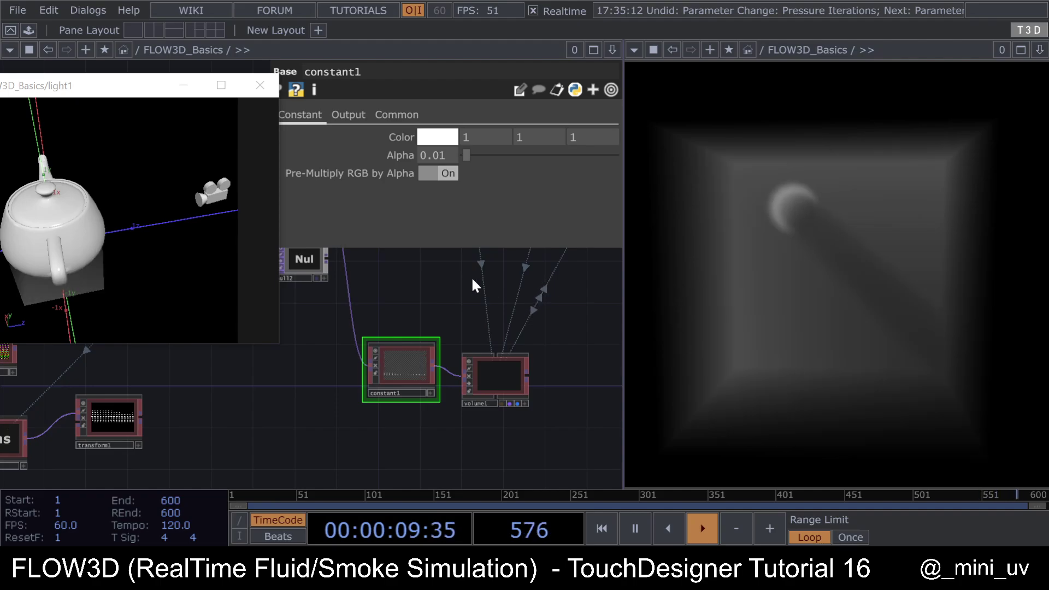
scroll(494, 307, "down", 3)
left_click(336, 276)
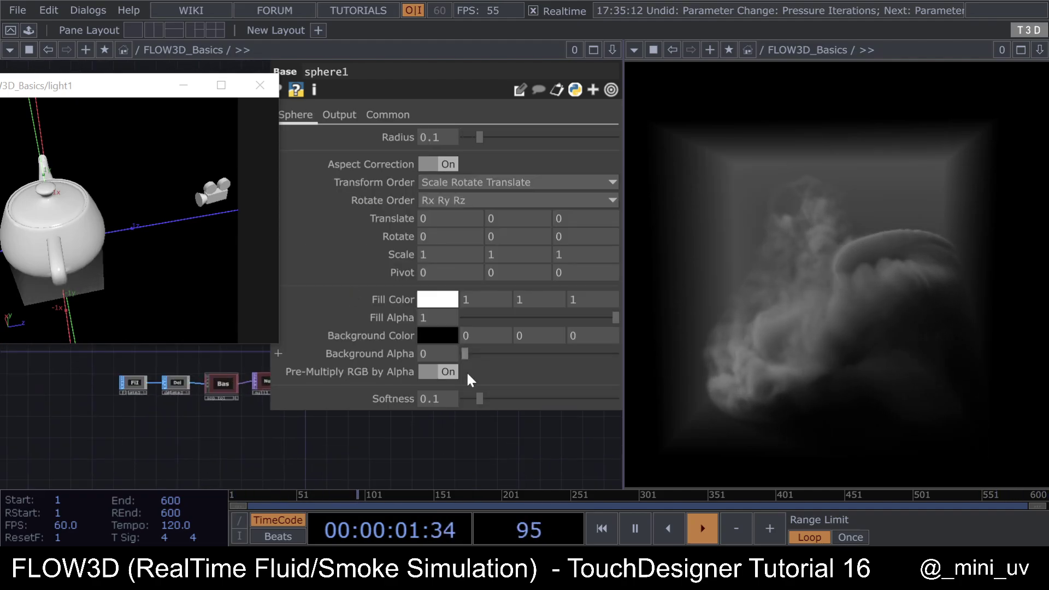
key("p")
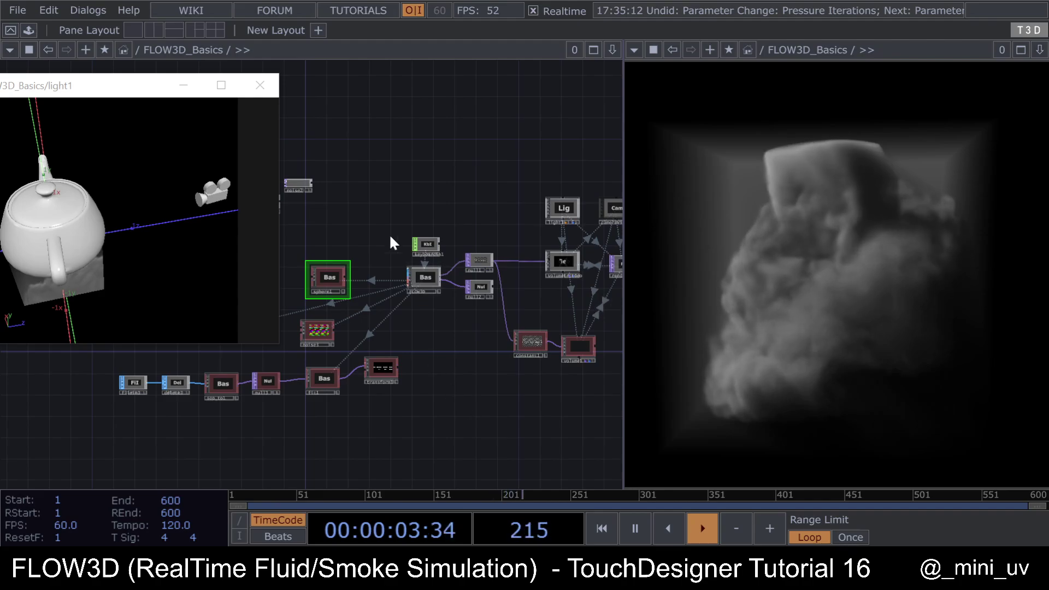
Step: Set light1's Light Type to Cone Light
left_click_drag(414, 204, 510, 231)
scroll(510, 232, "up", 3)
left_click(458, 227)
key("p")
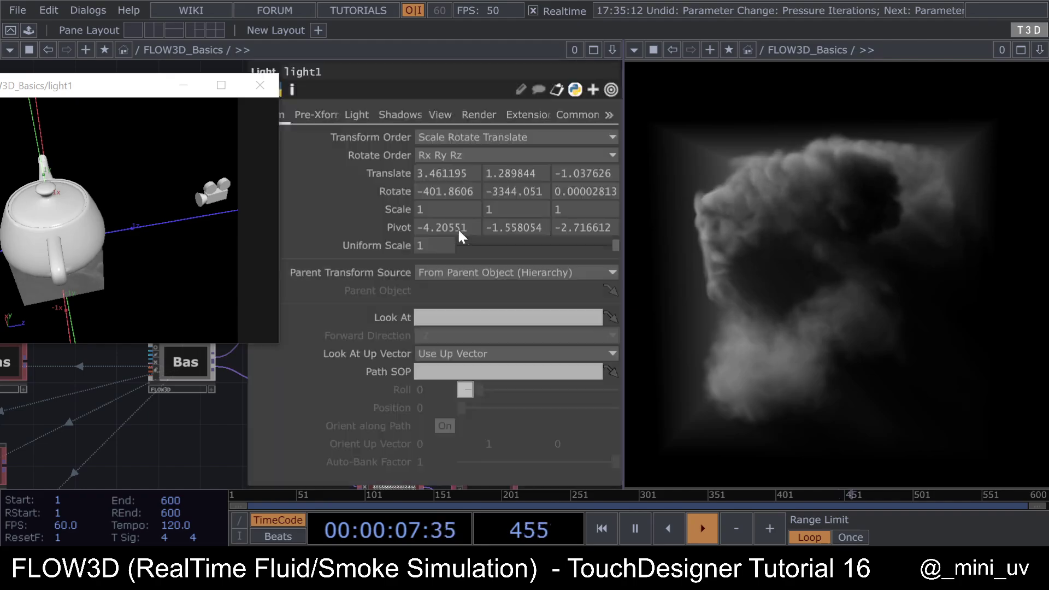
left_click(357, 115)
left_click(444, 173)
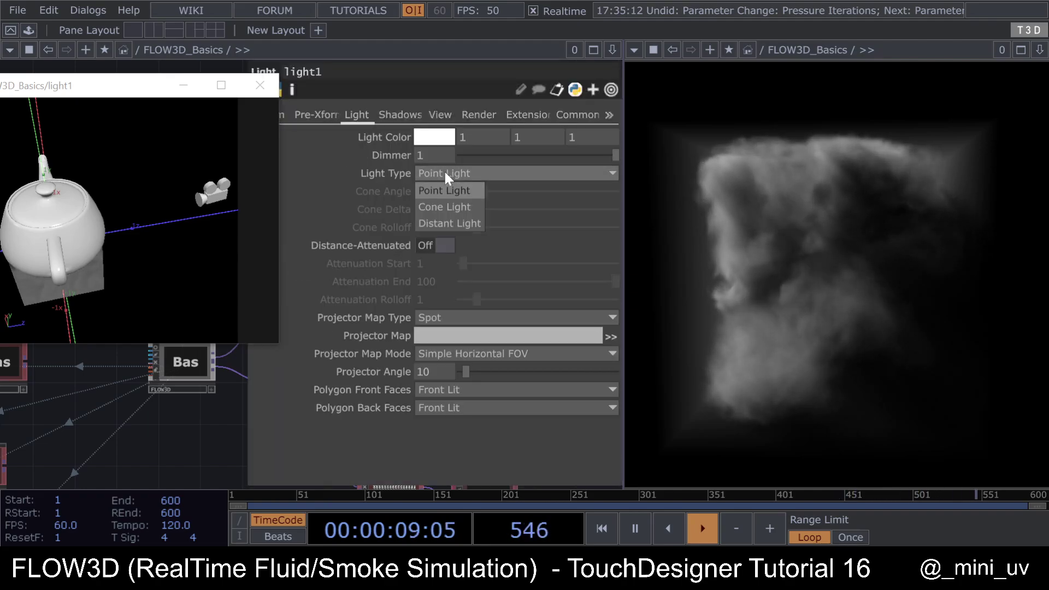
left_click(438, 206)
key("p")
Step: Add a Null component above light1 and make it the parent of light1
key("Tab")
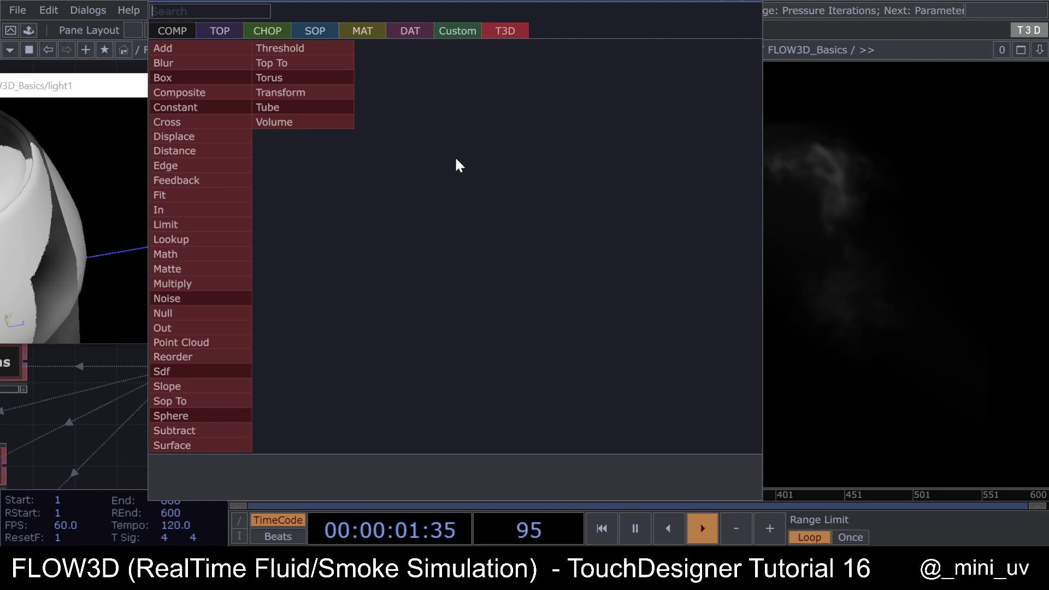
type("nu")
left_click(167, 30)
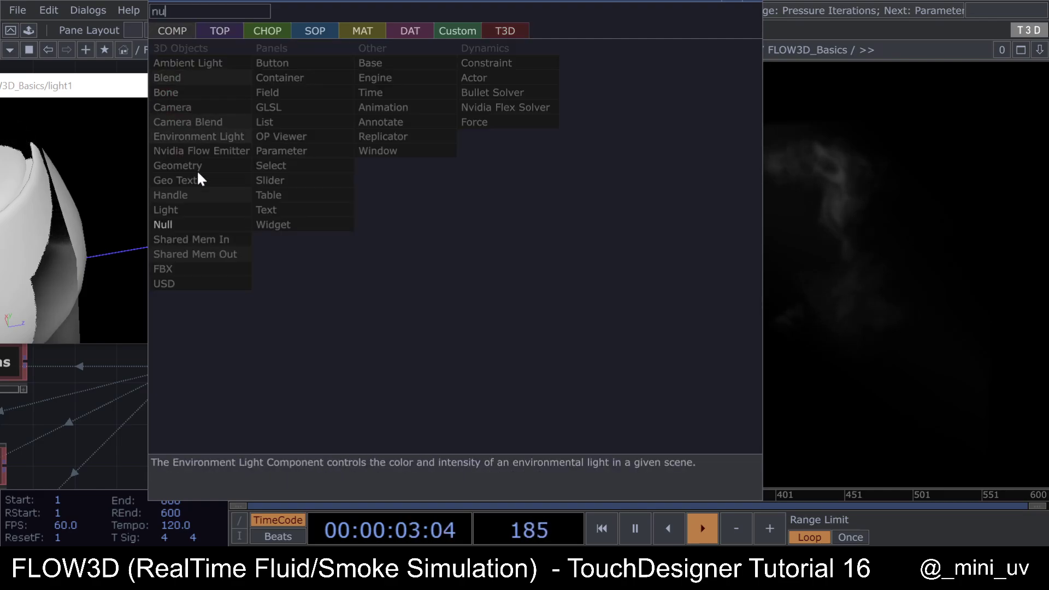
left_click(198, 226)
left_click(451, 146)
left_click_drag(452, 146, 443, 216)
left_click(457, 197)
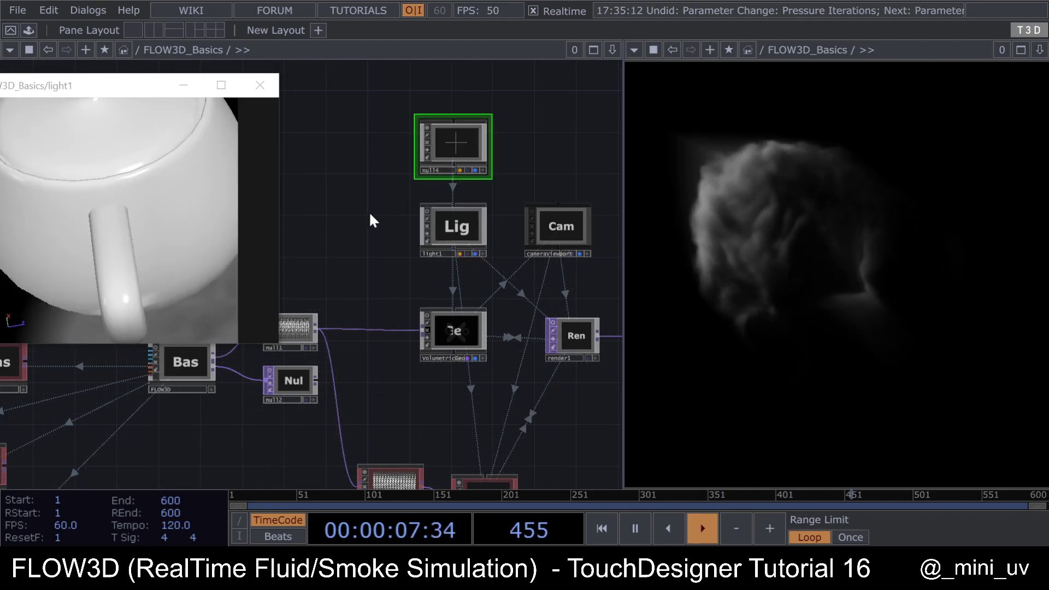
scroll(370, 212, "down", 4)
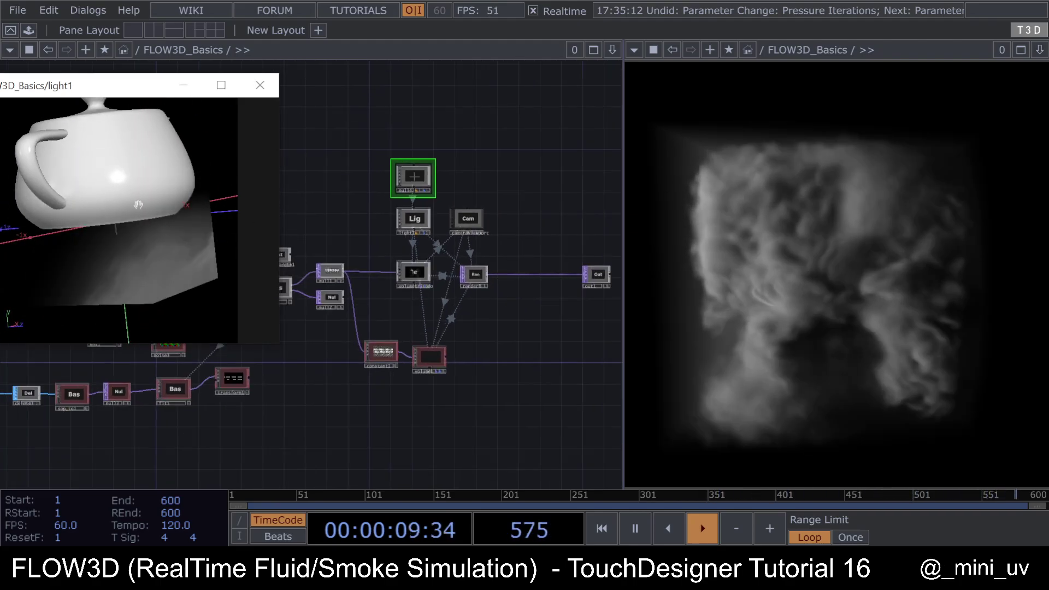
Step: Orbit light1 to a new position around the smoke volume and set its Cone Angle to 1
mouse_move(153, 229)
left_mouse_down()
mouse_move(163, 224)
mouse_move(136, 231)
left_mouse_up()
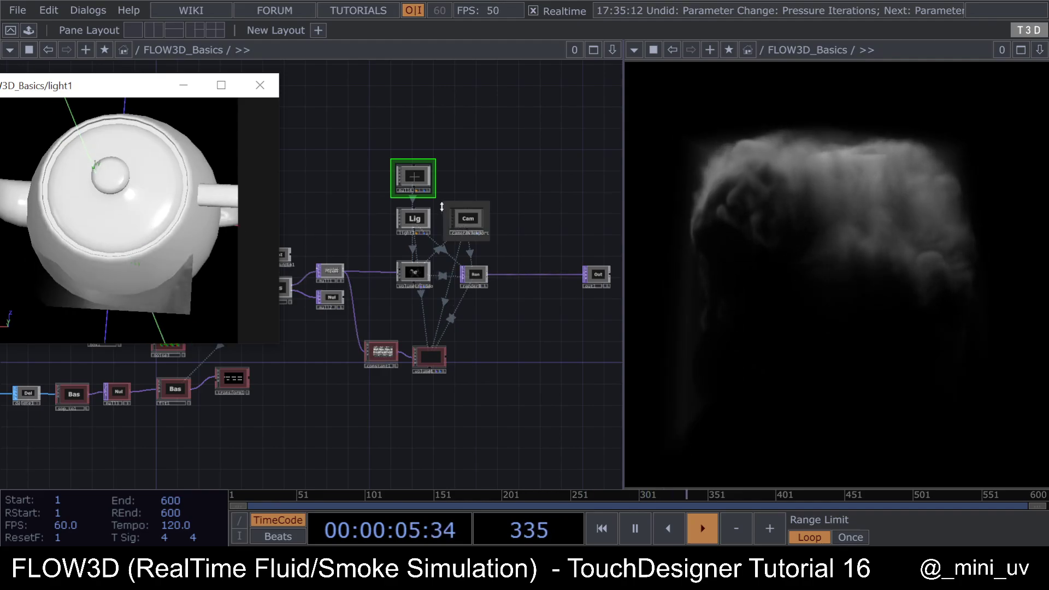
key("p")
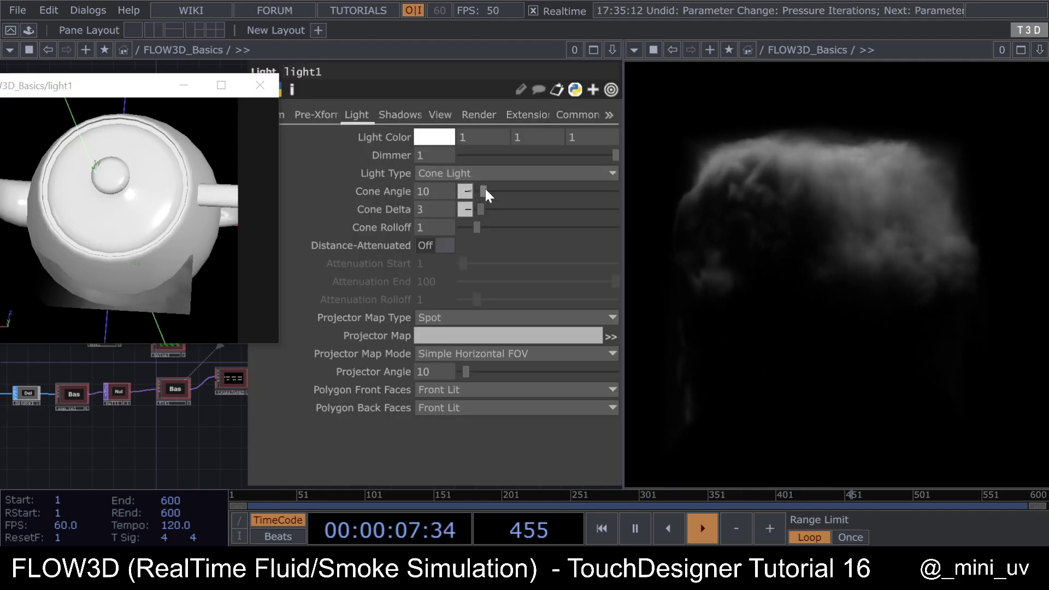
left_click_drag(485, 187, 484, 189)
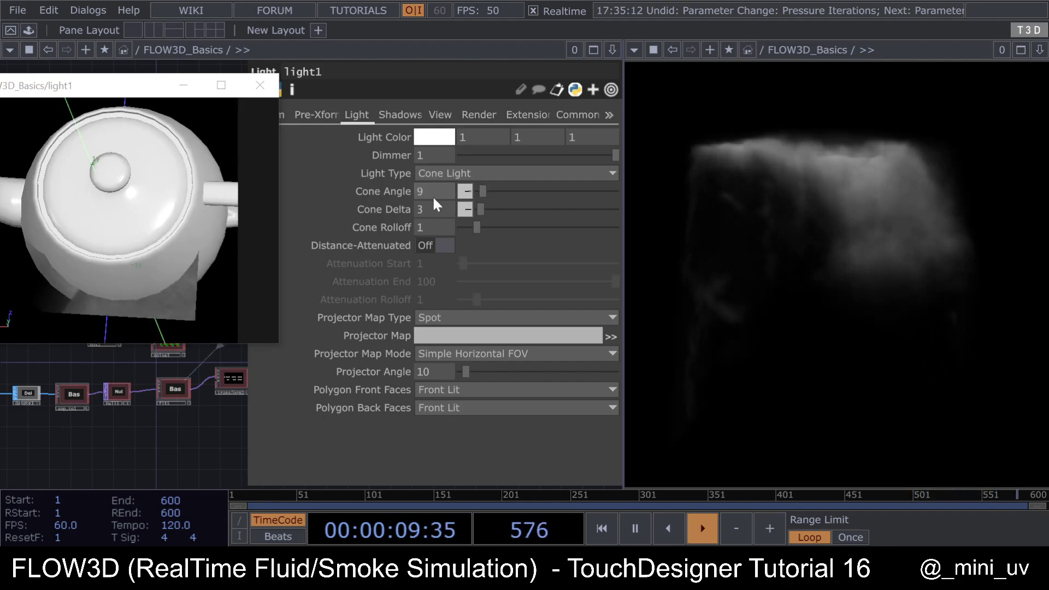
type("1")
key("Return")
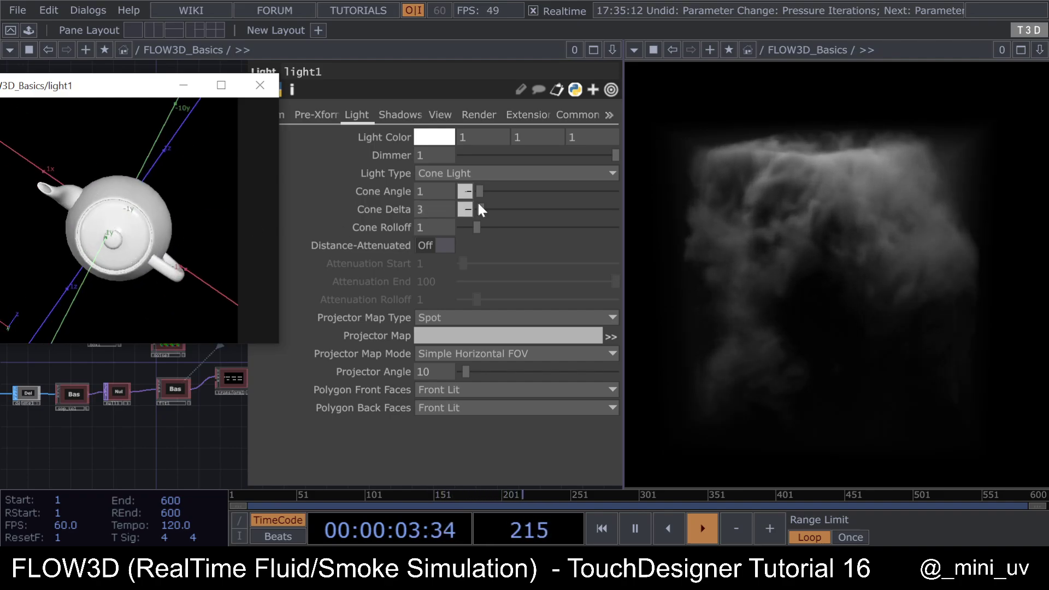
Step: Set light1's Cone Delta to 1.92 and Cone Rolloff to 2.65, and orbit the light to test its narrow cone
middle_click_drag(434, 210, 432, 194)
left_click_drag(474, 228, 503, 230)
left_click_drag(219, 270, 130, 219)
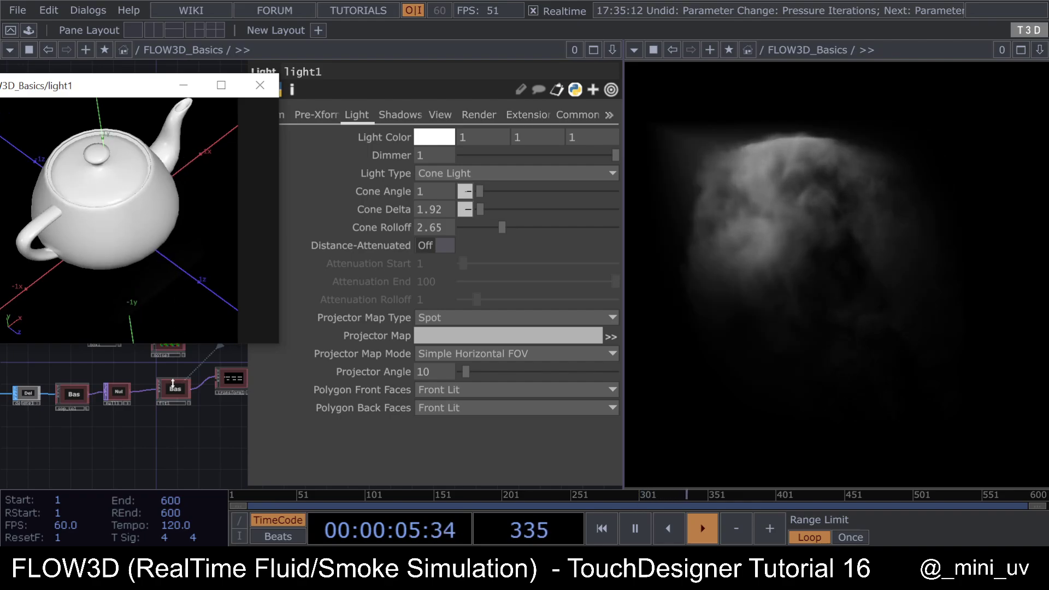
Step: Set light1's Cone Angle to 4, Cone Delta to 11 and Cone Rolloff to 4.36, and orbit the light around the smoke
middle_click_drag(428, 186, 435, 186)
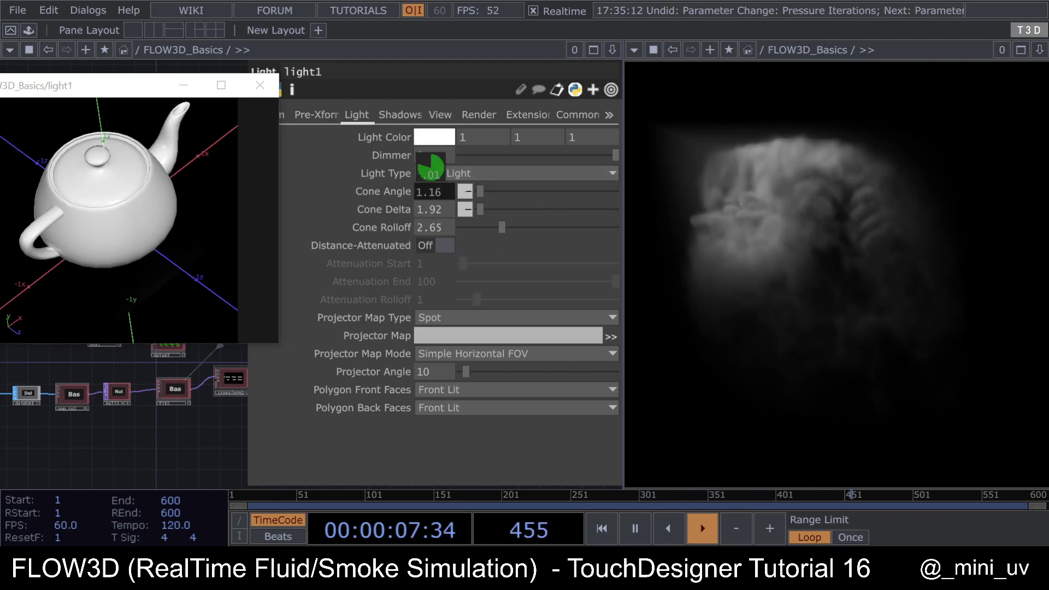
left_click_drag(507, 191, 531, 228)
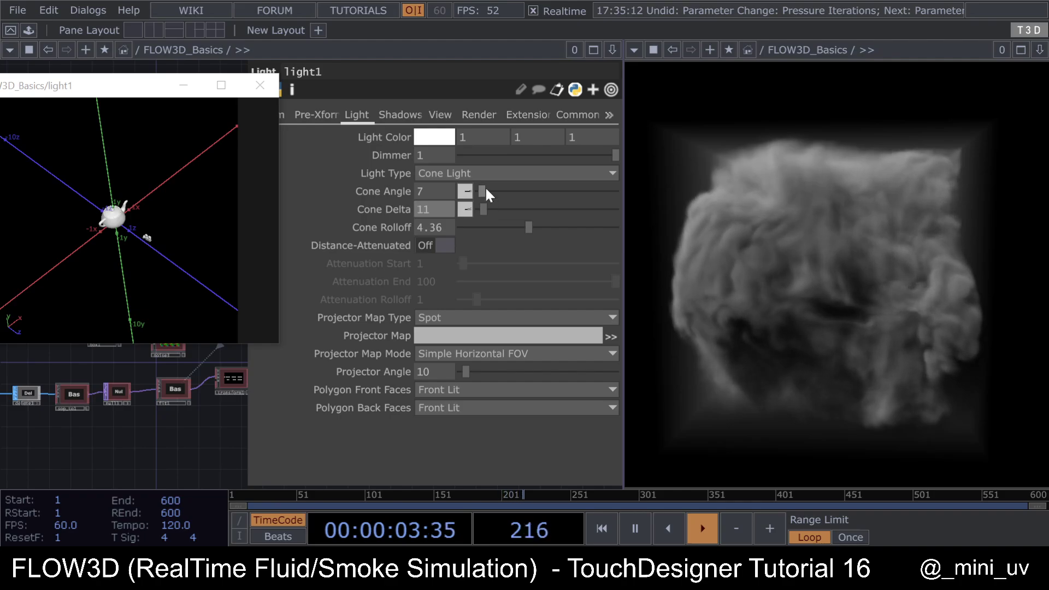
left_click_drag(486, 192, 482, 191)
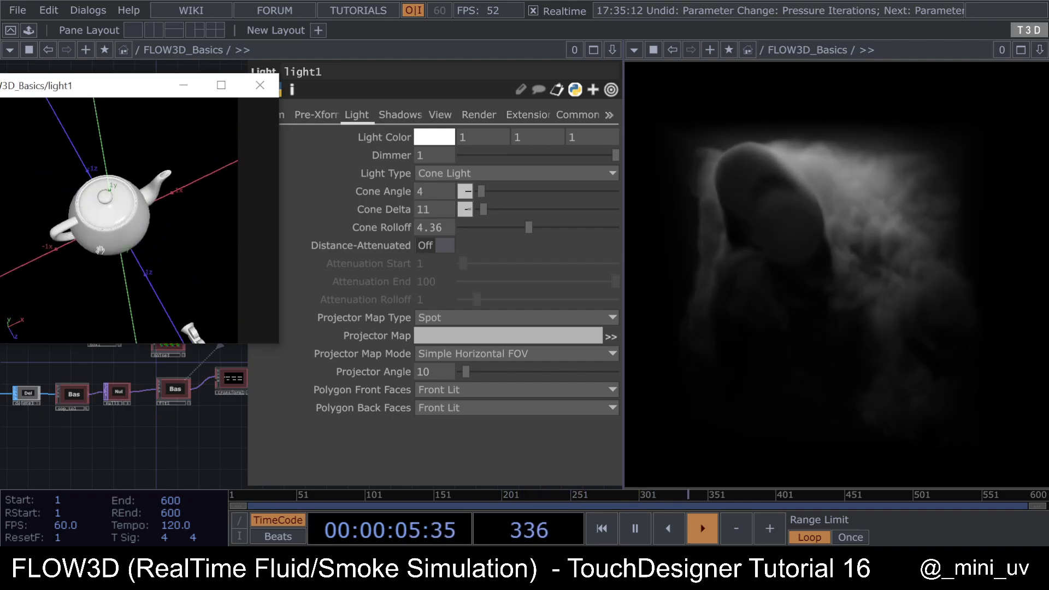
left_click_drag(100, 250, 126, 213)
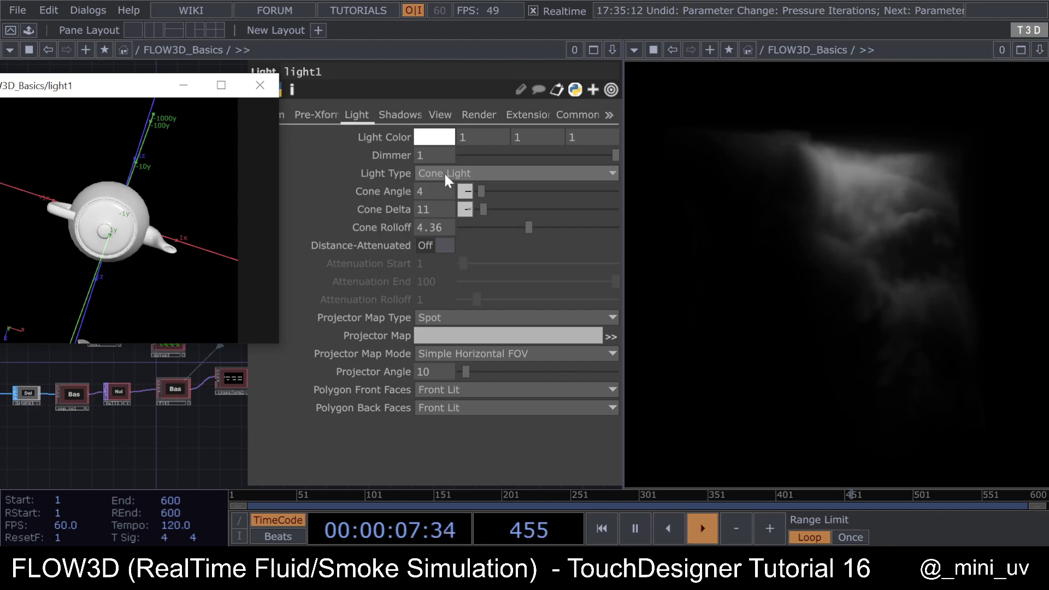
Step: Adjust light1's Cone Angle to 3.97 and Cone Rolloff to 9.68, and reposition the light in its floating view
middle_click_drag(441, 191, 596, 228)
mouse_move(158, 235)
left_mouse_down()
mouse_move(187, 231)
mouse_move(172, 227)
left_mouse_up()
key("p")
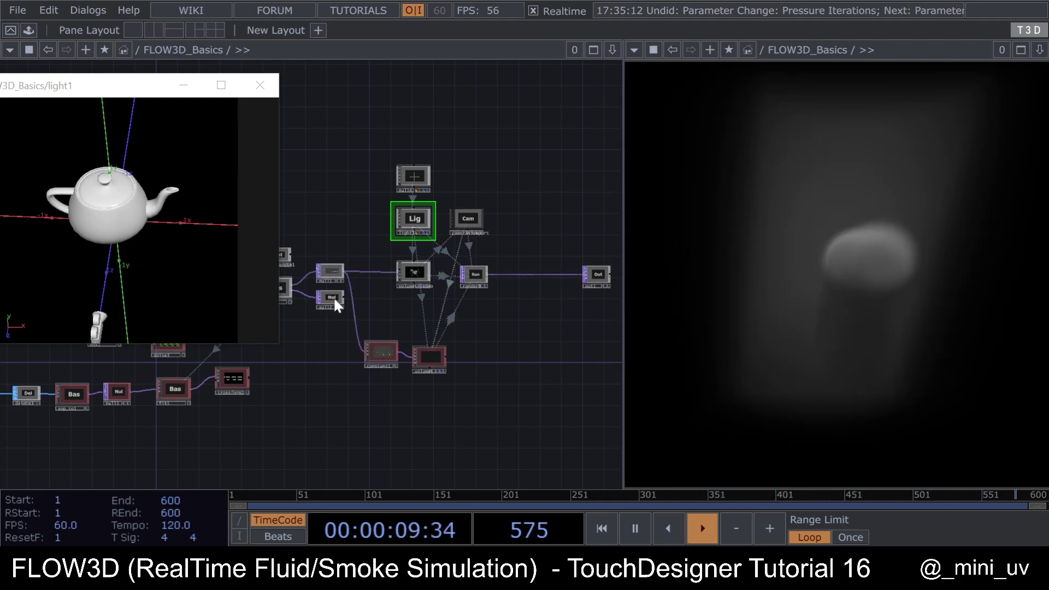
Step: Set light1's Dimmer to 2 and orbit the brighter light around the smoke volume
left_click_drag(144, 239, 155, 245)
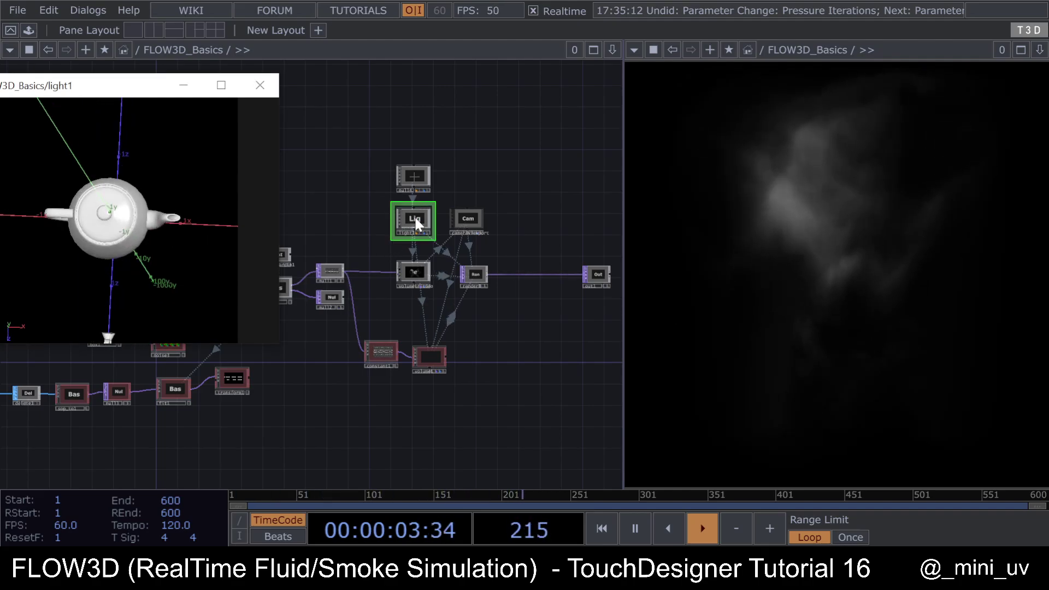
key("p")
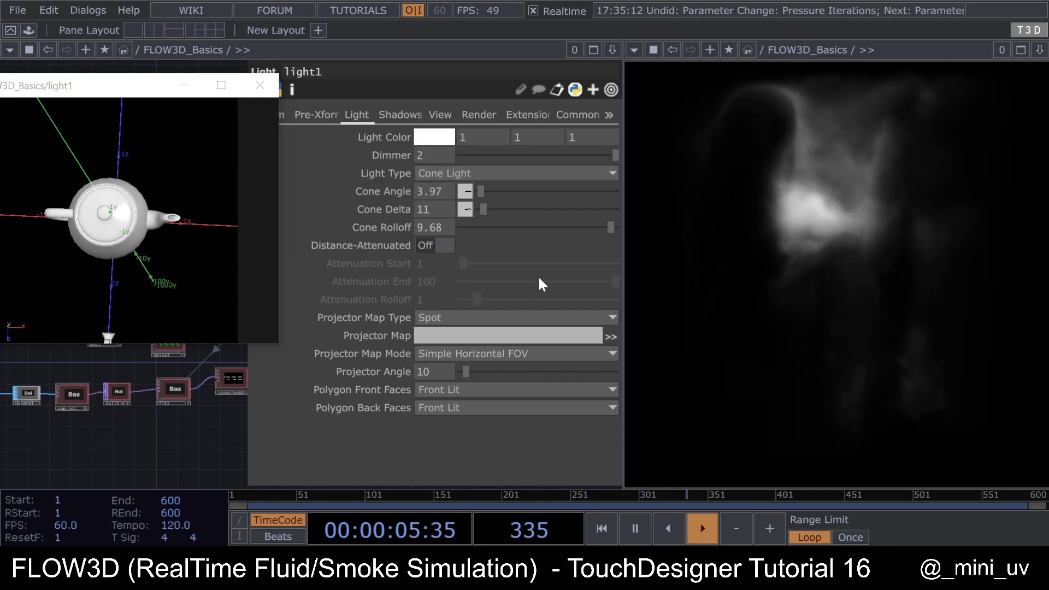
key("p")
mouse_move(159, 245)
left_mouse_down()
mouse_move(188, 244)
mouse_move(171, 234)
left_mouse_up()
Step: Select all operators in the network and turn off their node viewers
left_click_drag(494, 326, 528, 314)
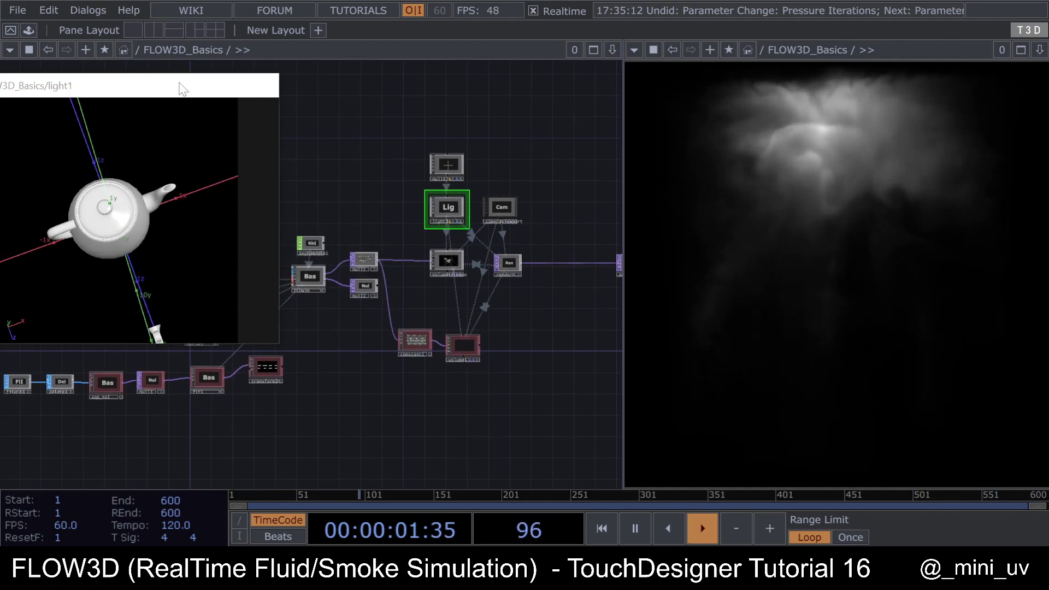
left_click(530, 277)
scroll(523, 365, "up", 4)
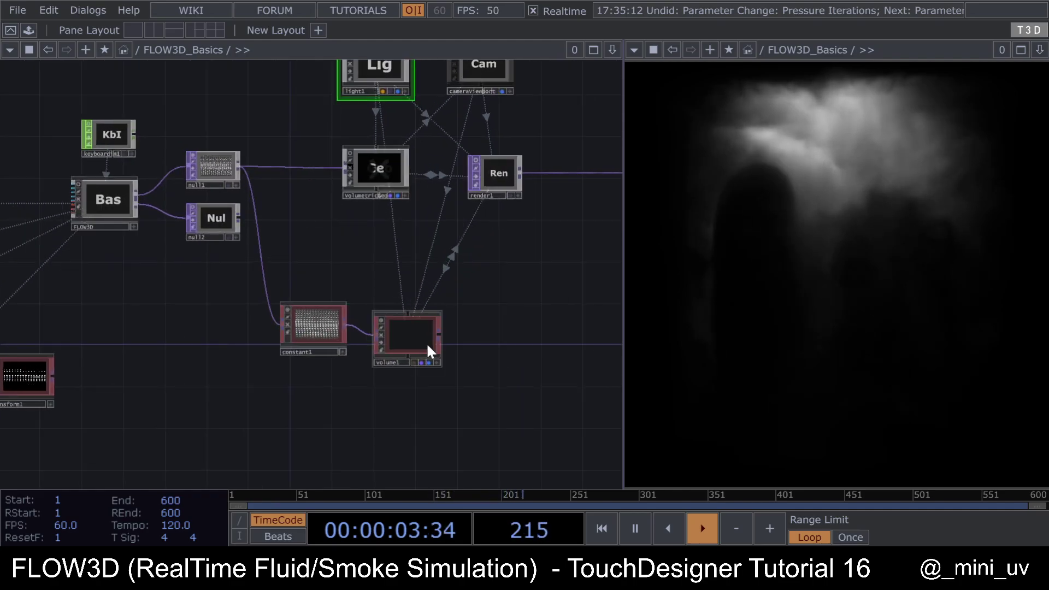
scroll(422, 341, "up", 4)
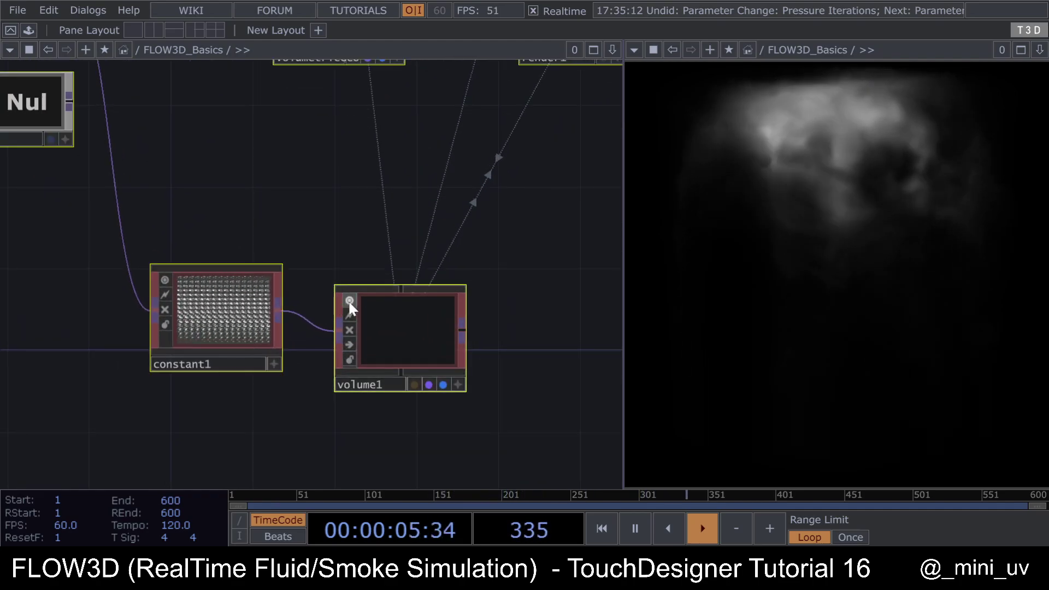
scroll(344, 253, "down", 4)
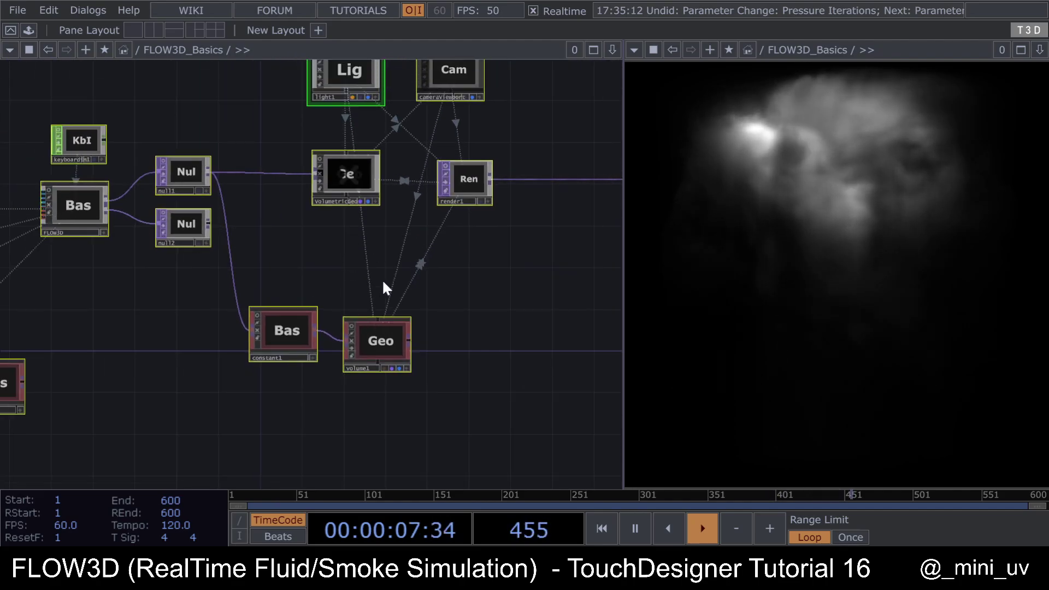
scroll(378, 285, "down", 3)
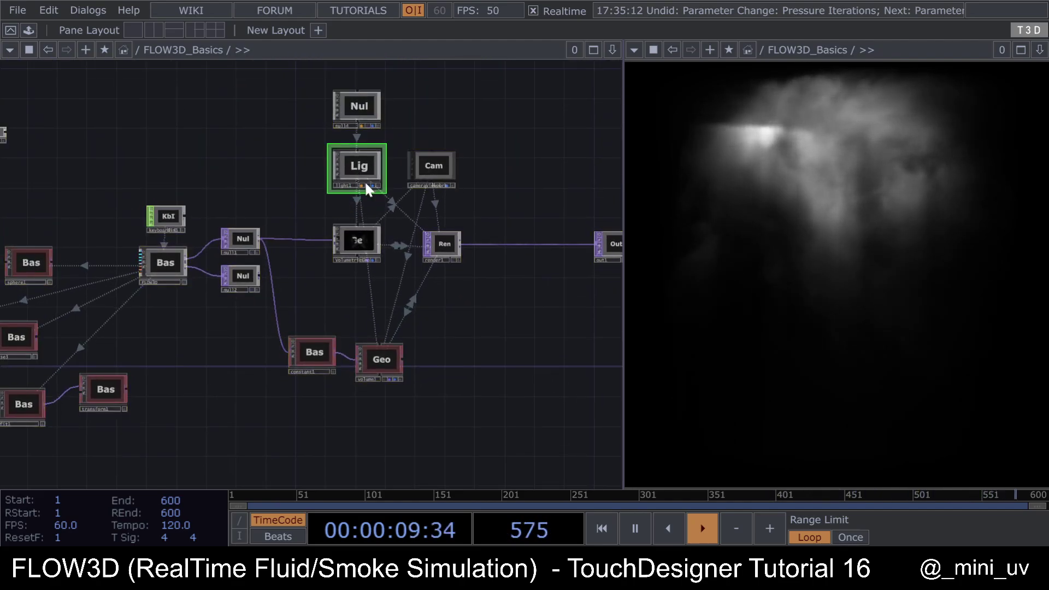
Step: Try a dark blue and a green Light Color (0.18235, 0.5, 0) on light1
key("p")
left_click(382, 134)
left_click(195, 54)
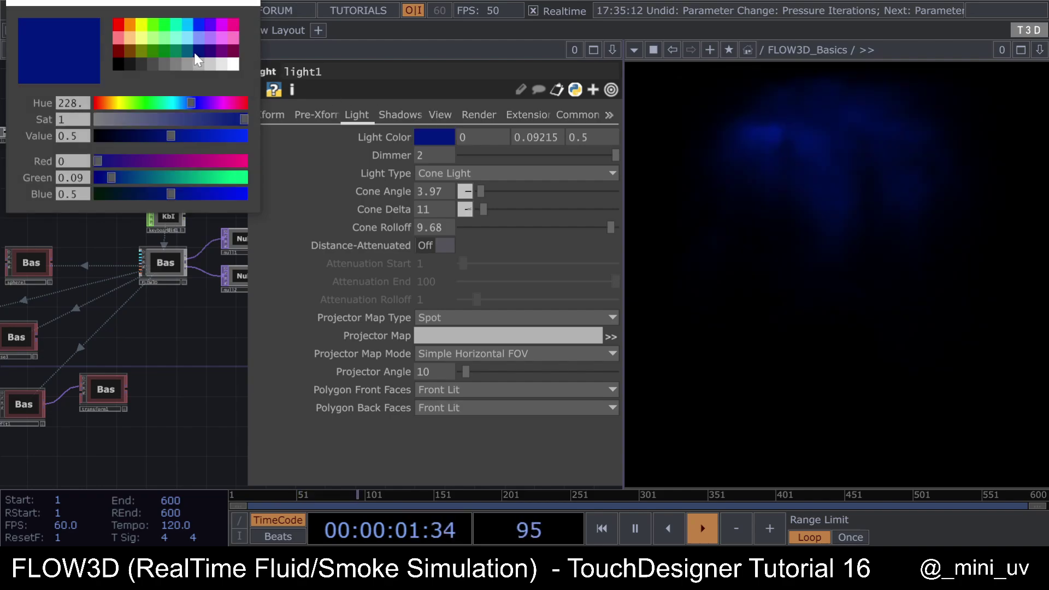
left_click(153, 52)
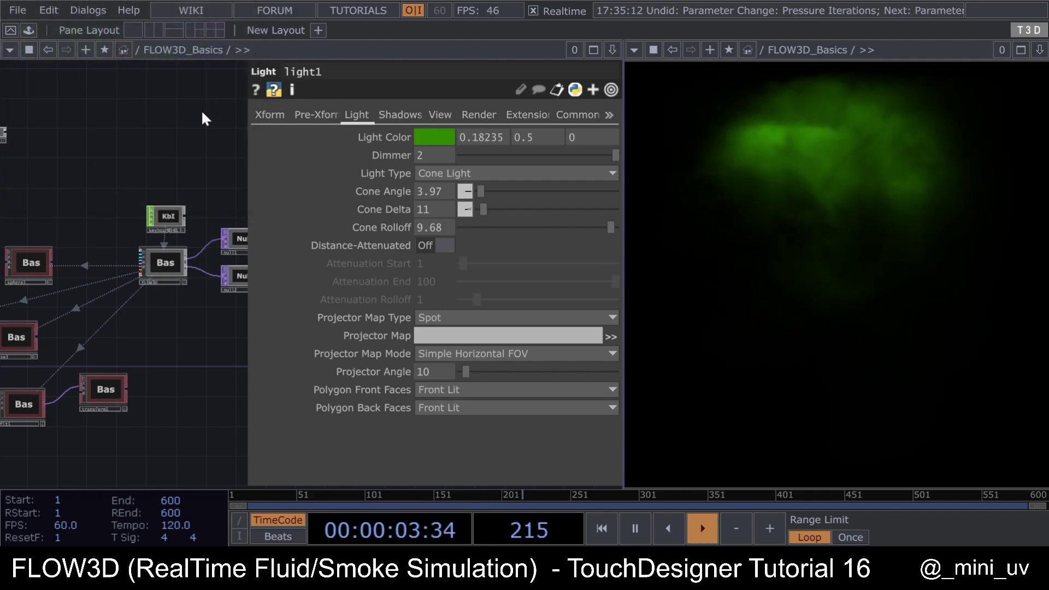
Step: Reopen light1's floating view and orbit the light to illuminate the smoke from another direction
right_click(369, 163)
left_click(330, 215)
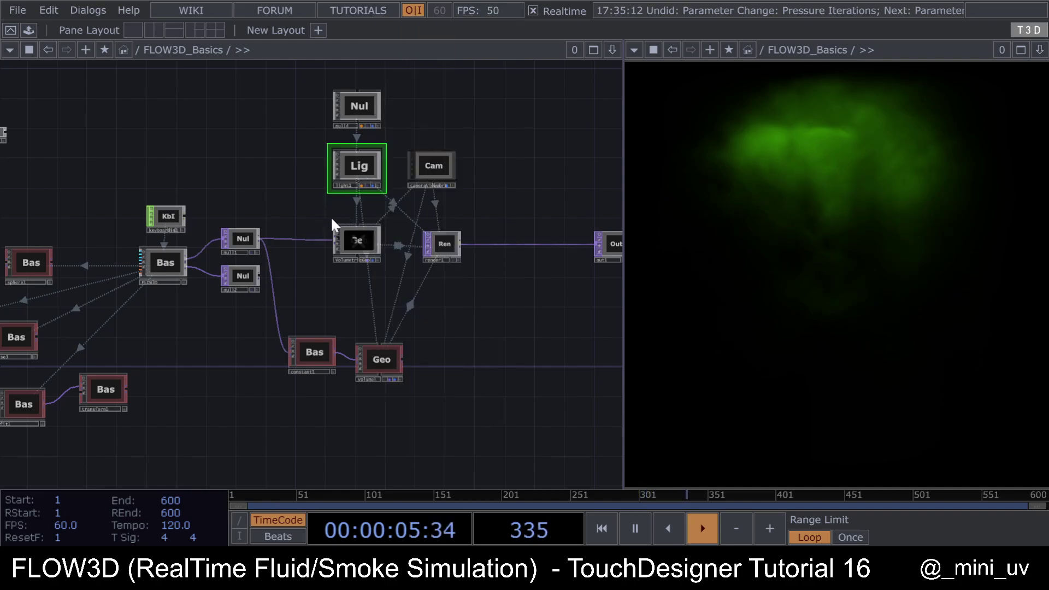
scroll(367, 285, "up", 4)
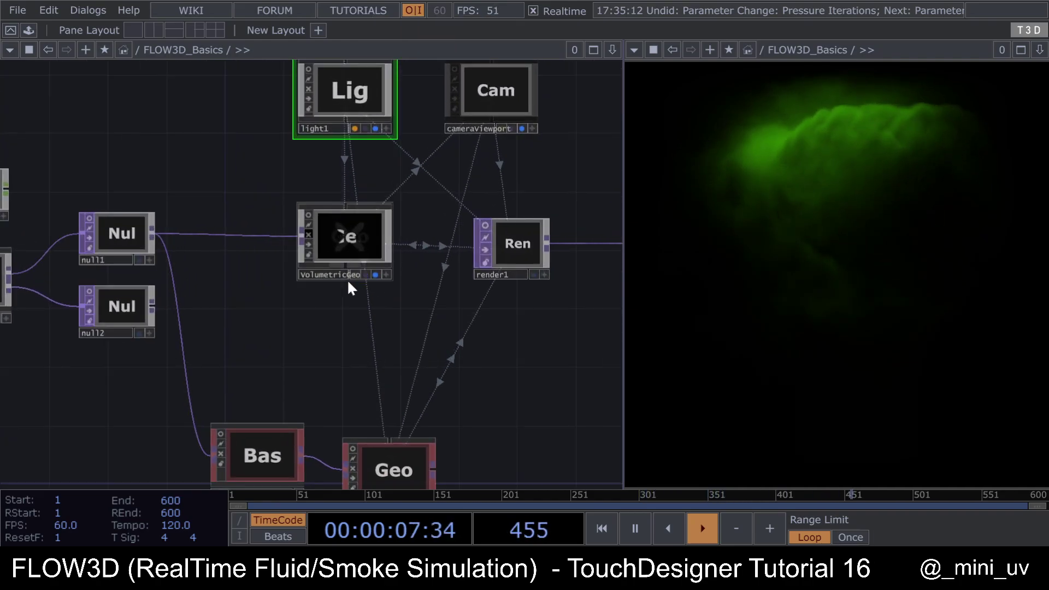
scroll(347, 279, "down", 3)
key("Tab")
key("Escape")
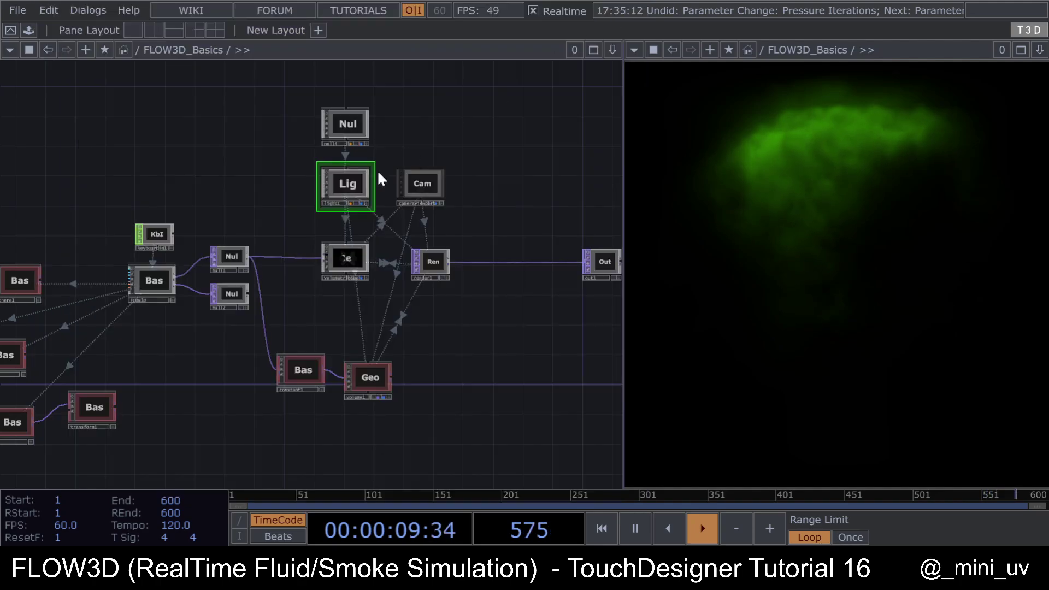
right_click(350, 190)
left_click(373, 128)
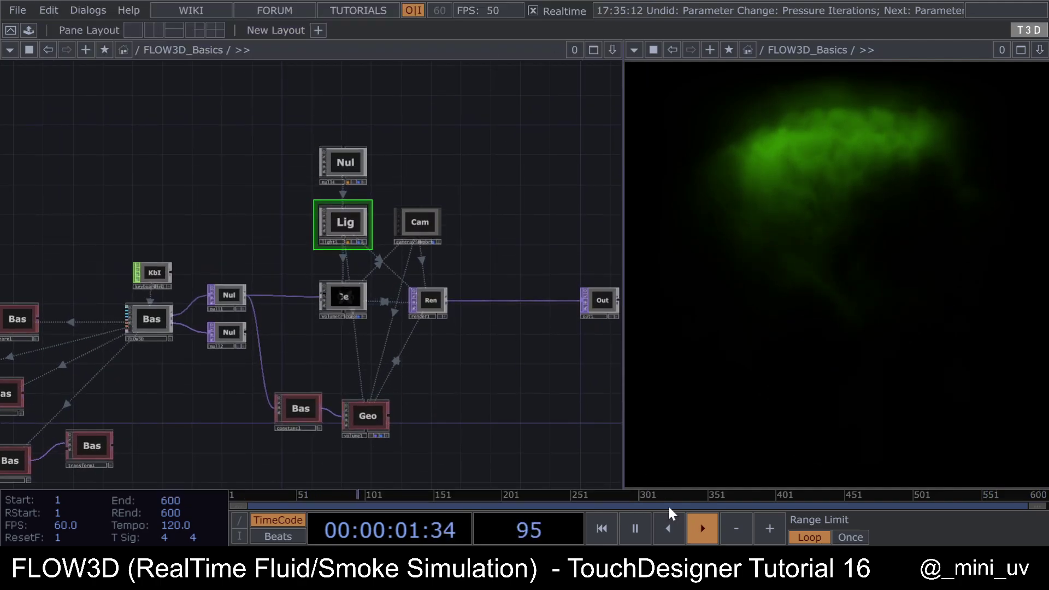
left_click_drag(176, 317, 157, 256)
Step: Try light orange as the FLOW3D component's Inject Default Color and settle on light blue (0.498039, 0.866666, 1)
scroll(180, 279, "down", 4)
key("h")
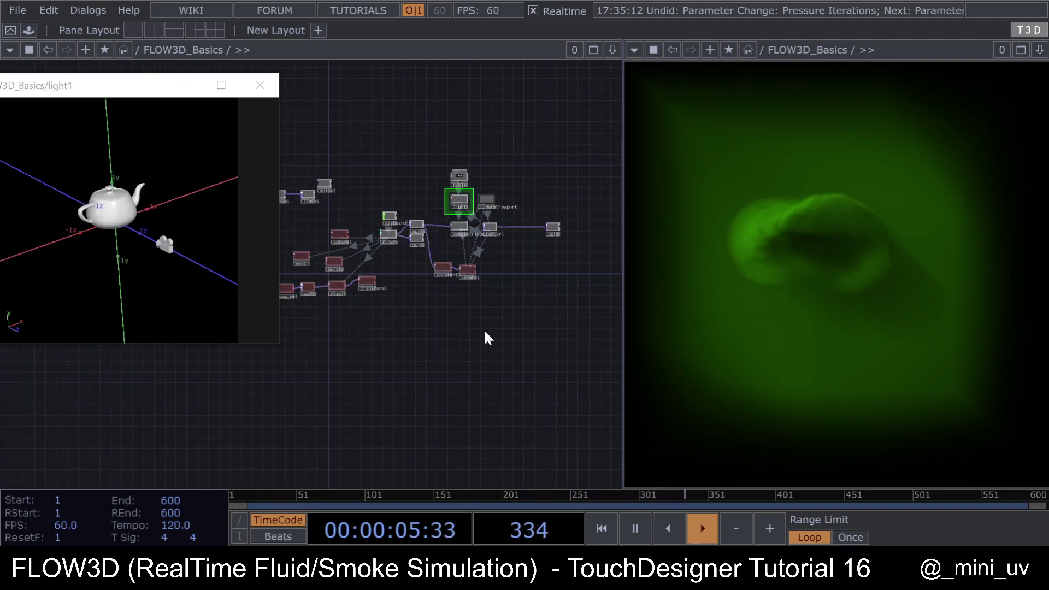
scroll(509, 214, "up", 3)
left_click(527, 184)
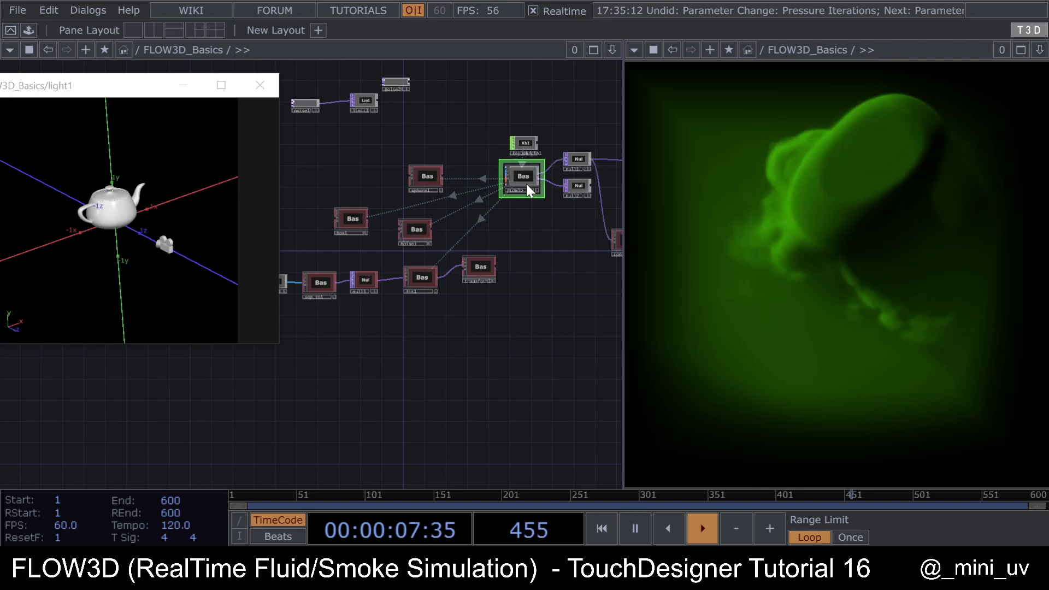
key("p")
scroll(435, 458, "down", 3)
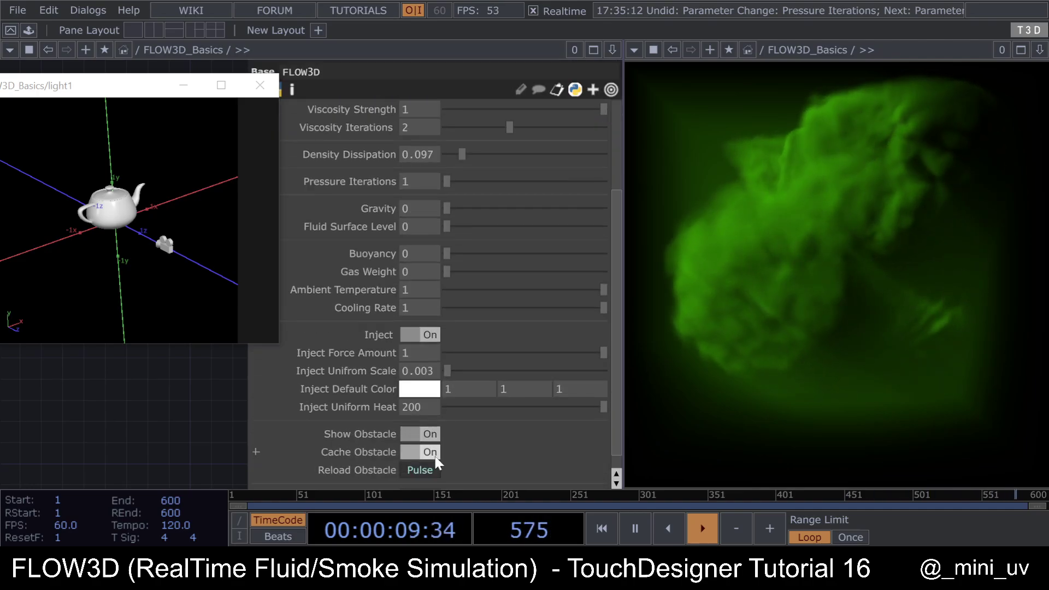
left_click(420, 390)
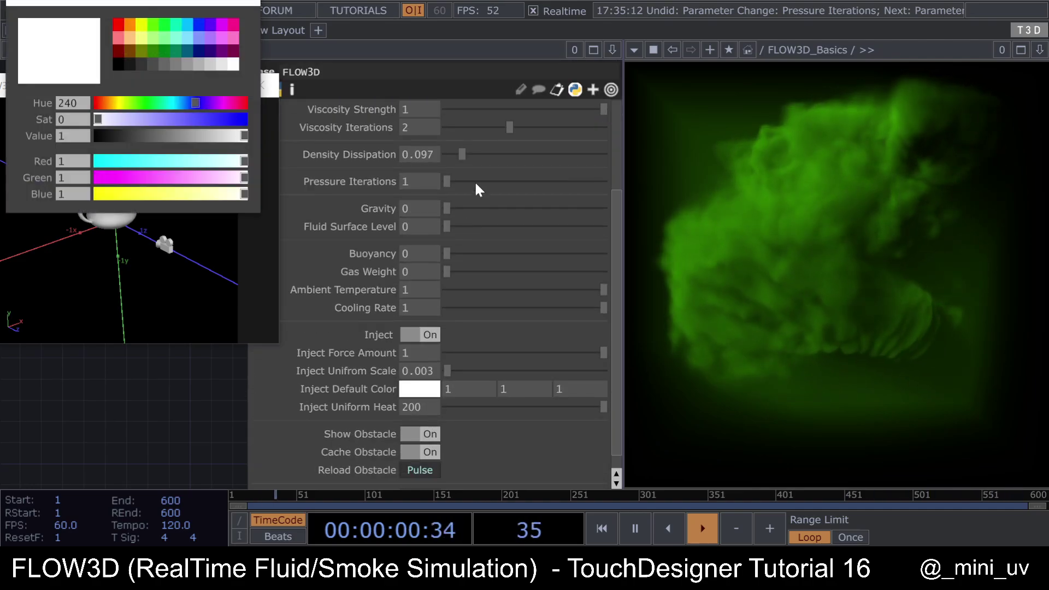
left_click(134, 39)
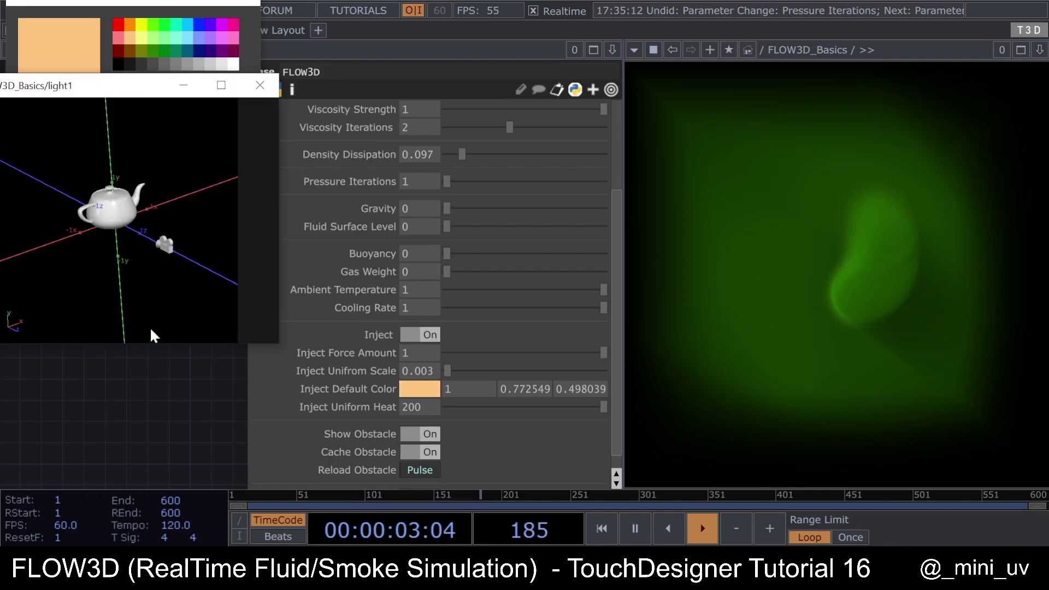
left_click(443, 377)
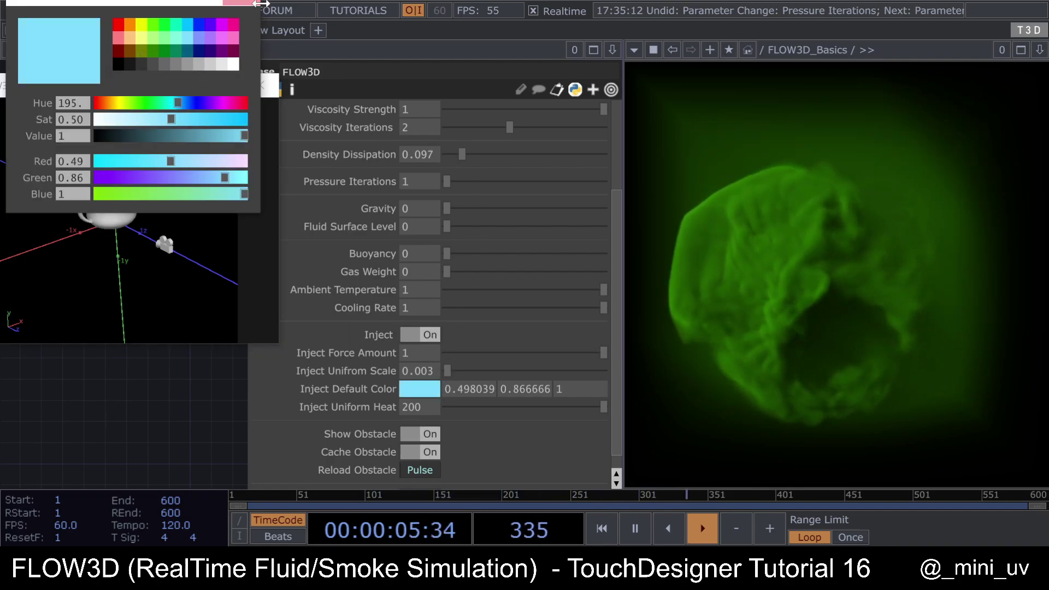
key("p")
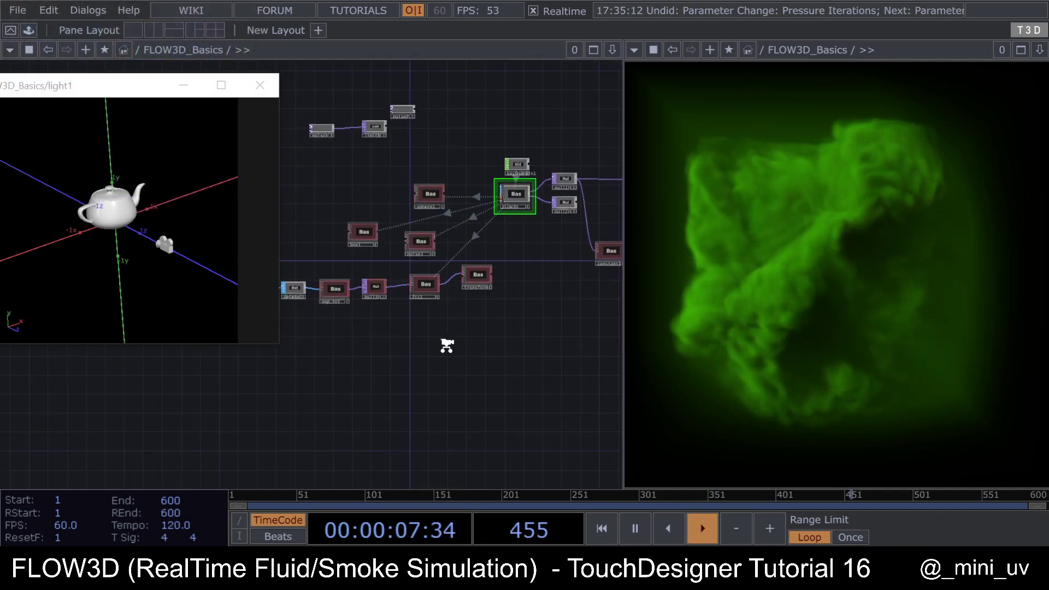
Step: Set light1's Light Color to white
scroll(447, 346, "down", 3)
scroll(574, 176, "up", 3)
left_click(574, 175)
key("p")
left_click(436, 139)
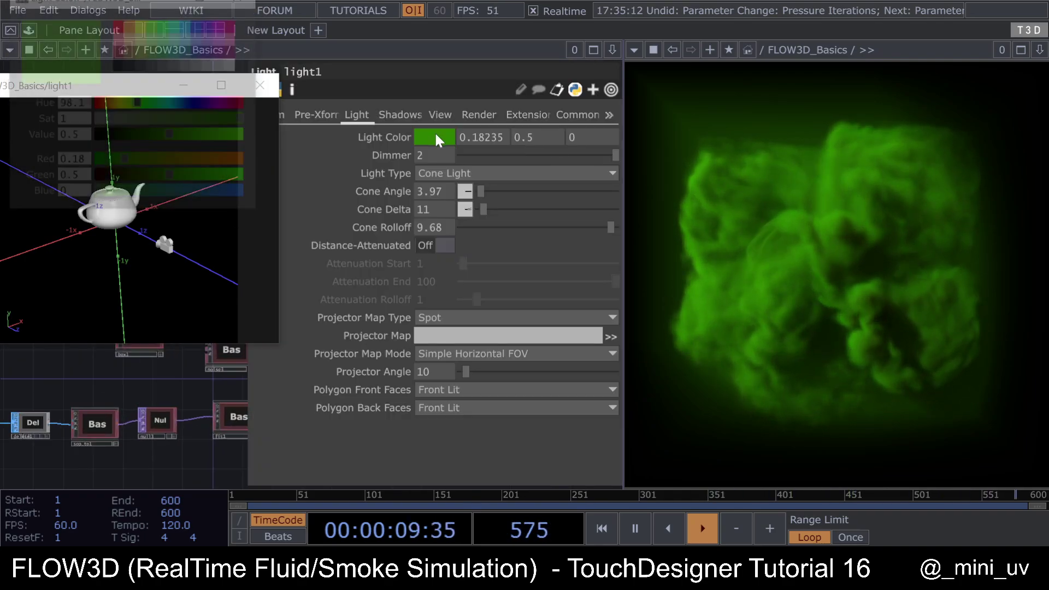
left_click(240, 66)
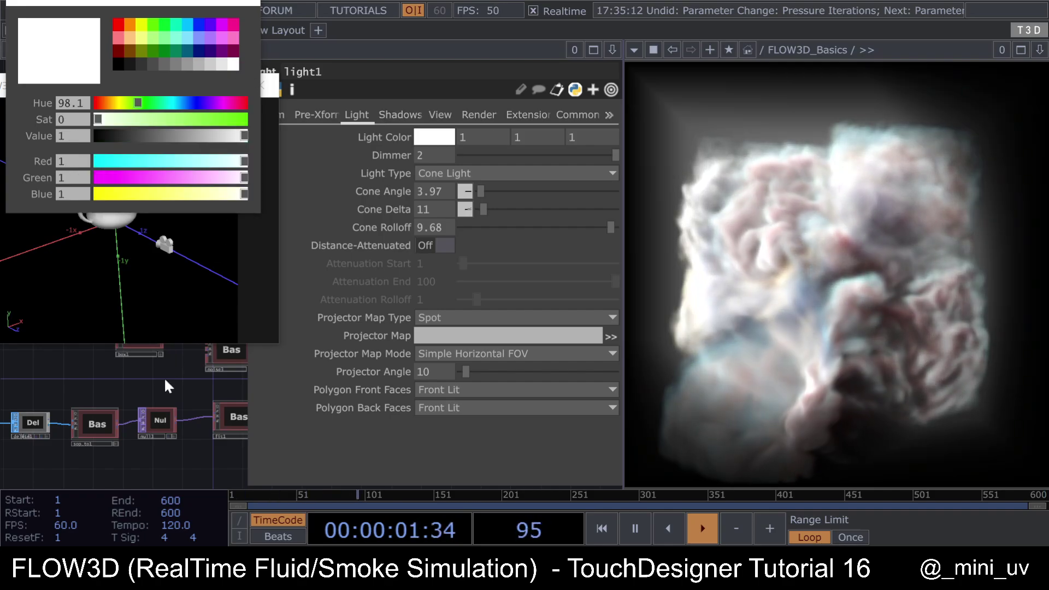
key("p")
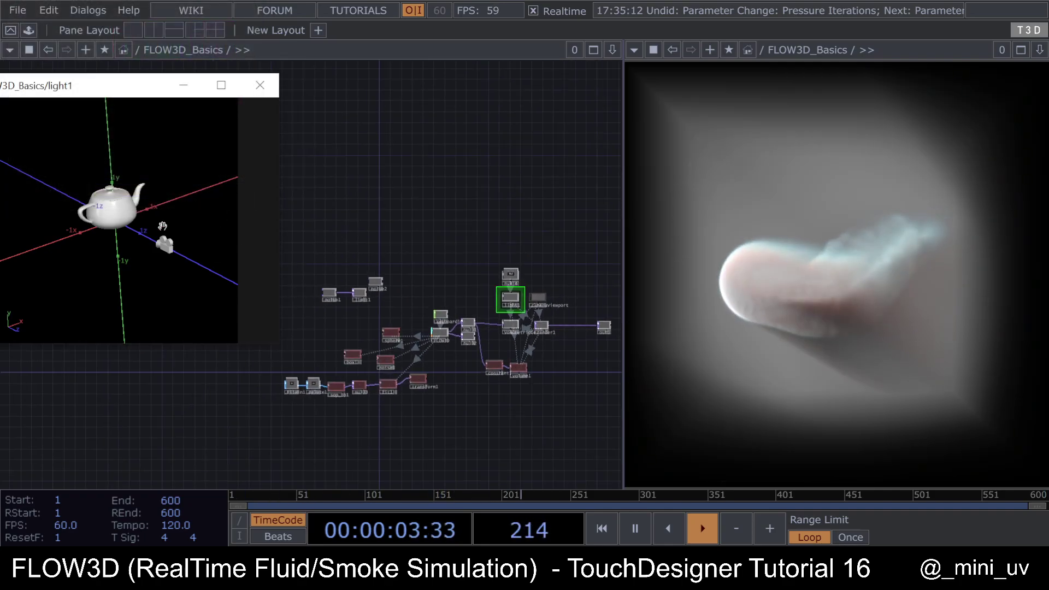
Step: Close light1's floating view and return to the light and render nodes in the network
left_click(261, 73)
scroll(403, 251, "up", 6)
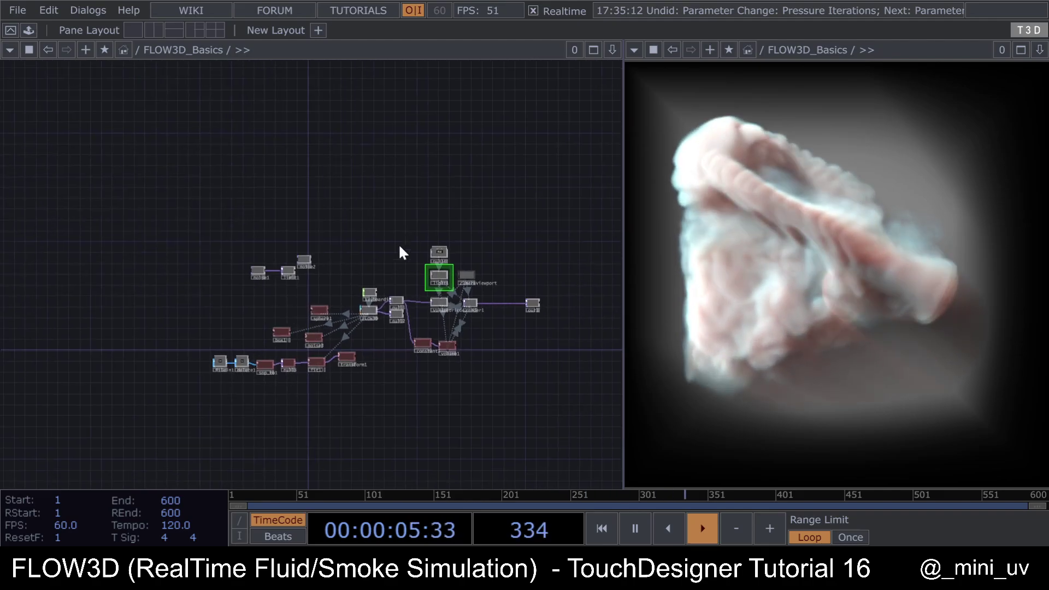
scroll(465, 325, "up", 4)
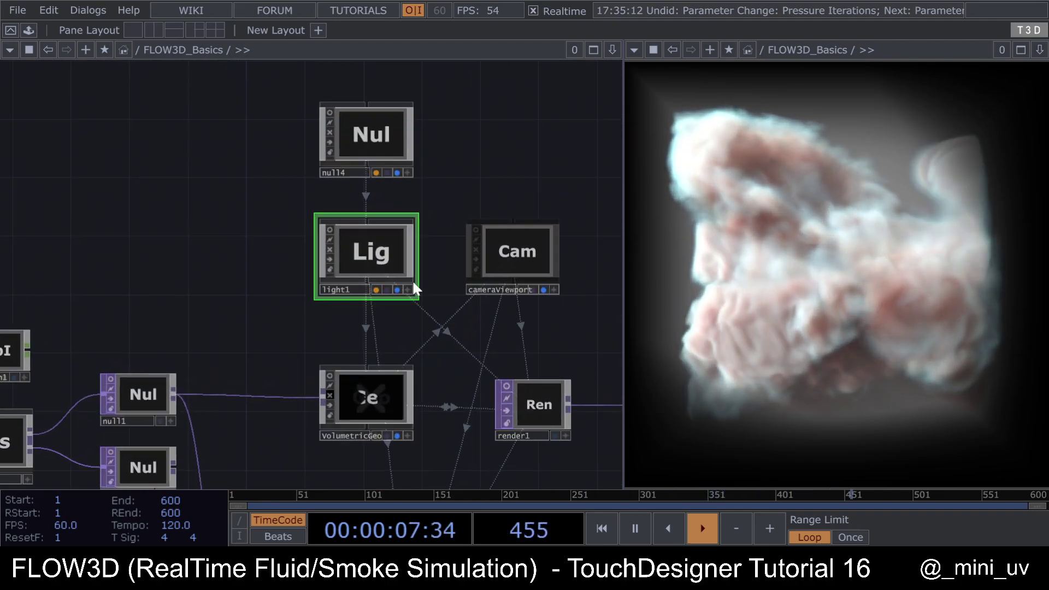
Step: Orbit light1 within its node viewer so most of the smoke falls into shadow, and deactivate the viewer
left_click(407, 290)
left_click_drag(371, 258, 274, 287)
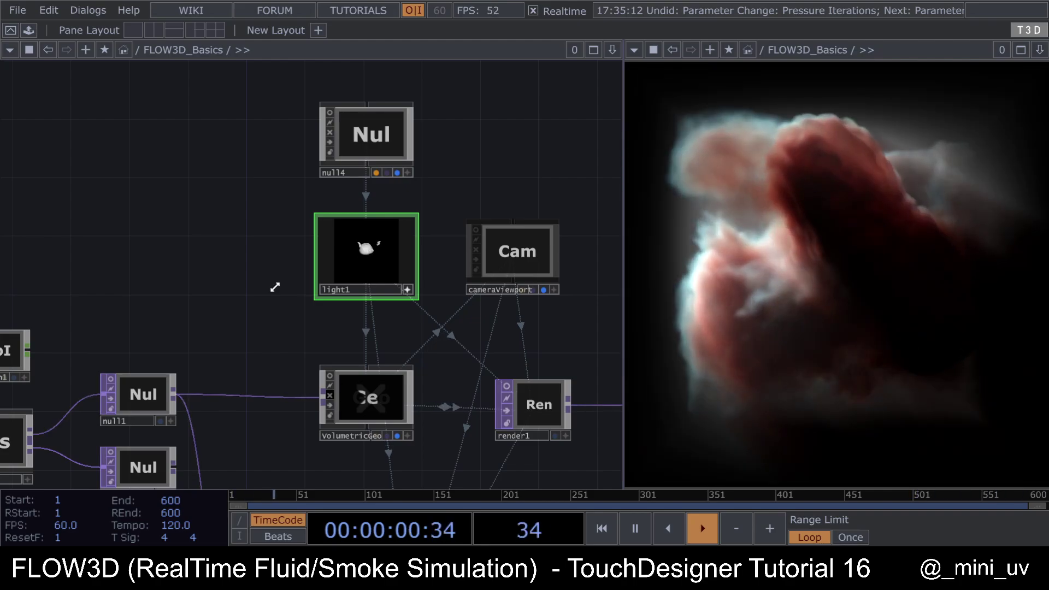
left_click(408, 290)
Step: Examine the network around the volumetric render, the volume1 branch, and the FLOW3D component with its keyboardin1 node
scroll(287, 328, "down", 5)
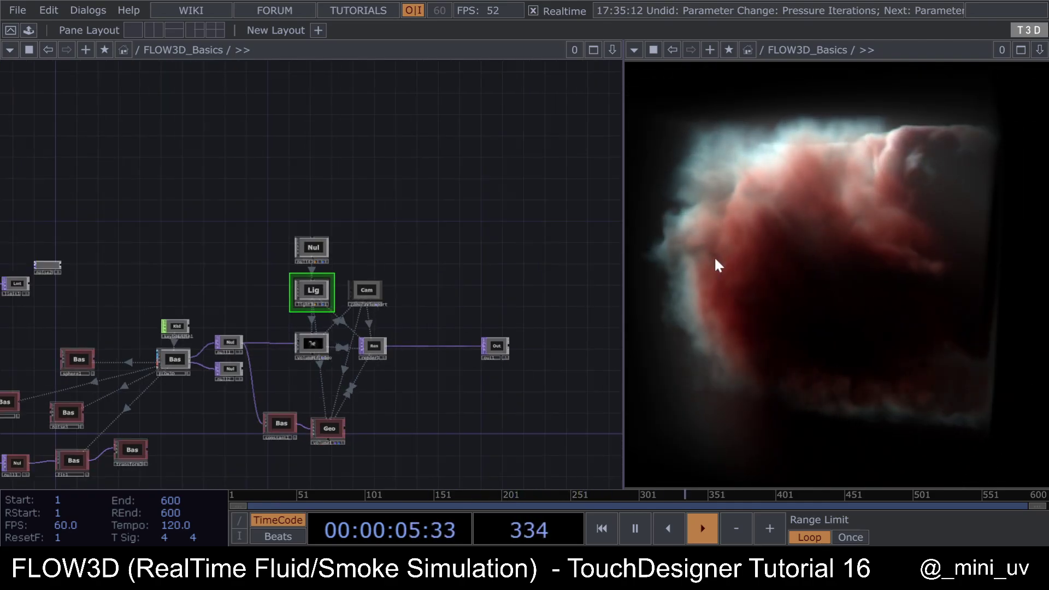
scroll(348, 424, "up", 6)
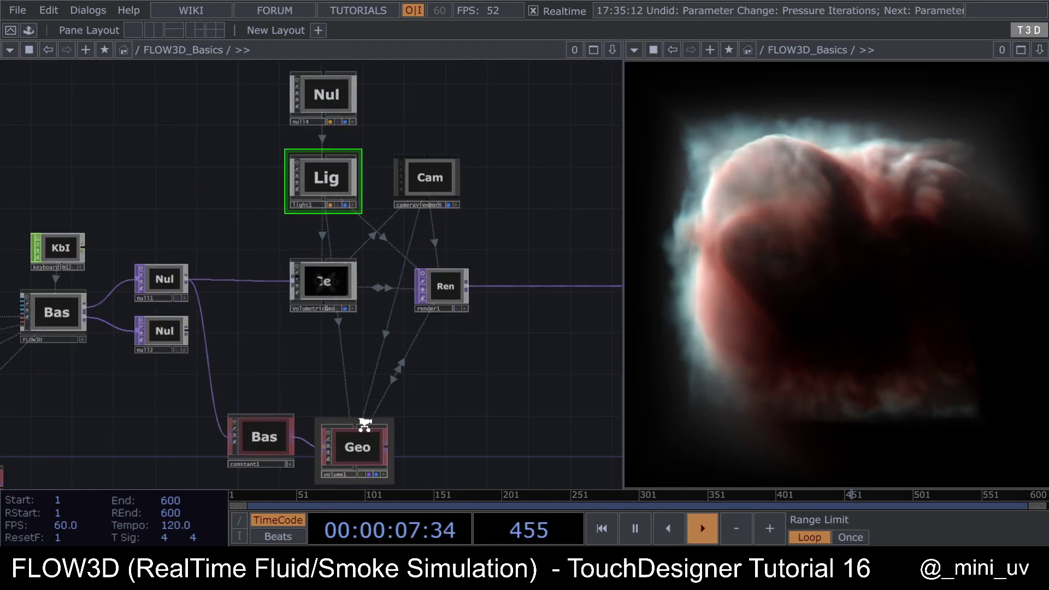
scroll(461, 330, "down", 2)
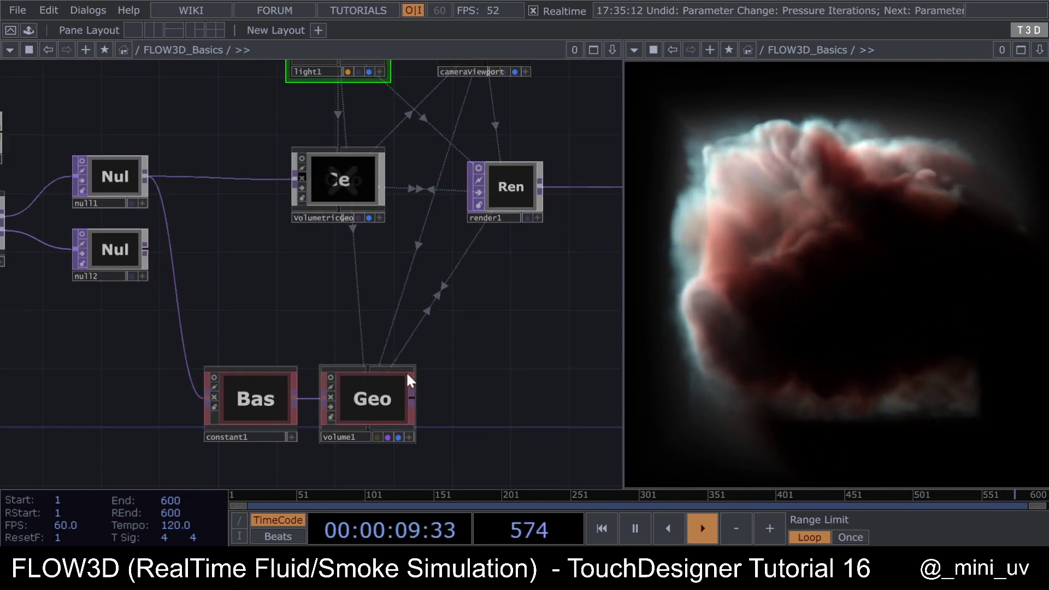
scroll(541, 306, "down", 5)
scroll(535, 309, "down", 3)
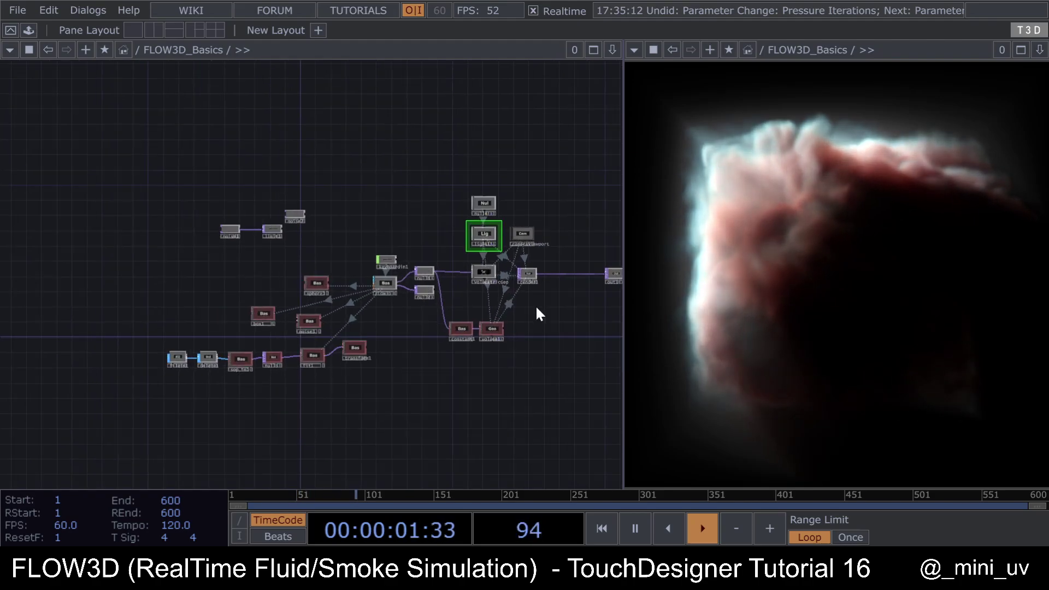
scroll(385, 286, "up", 5)
left_click_drag(450, 368, 359, 375)
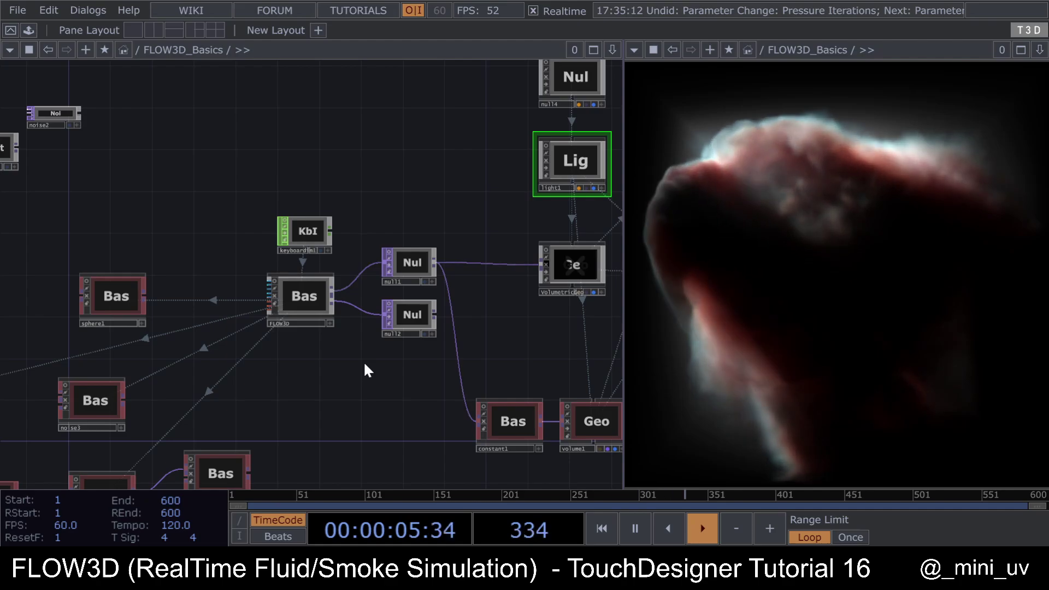
left_click(307, 225)
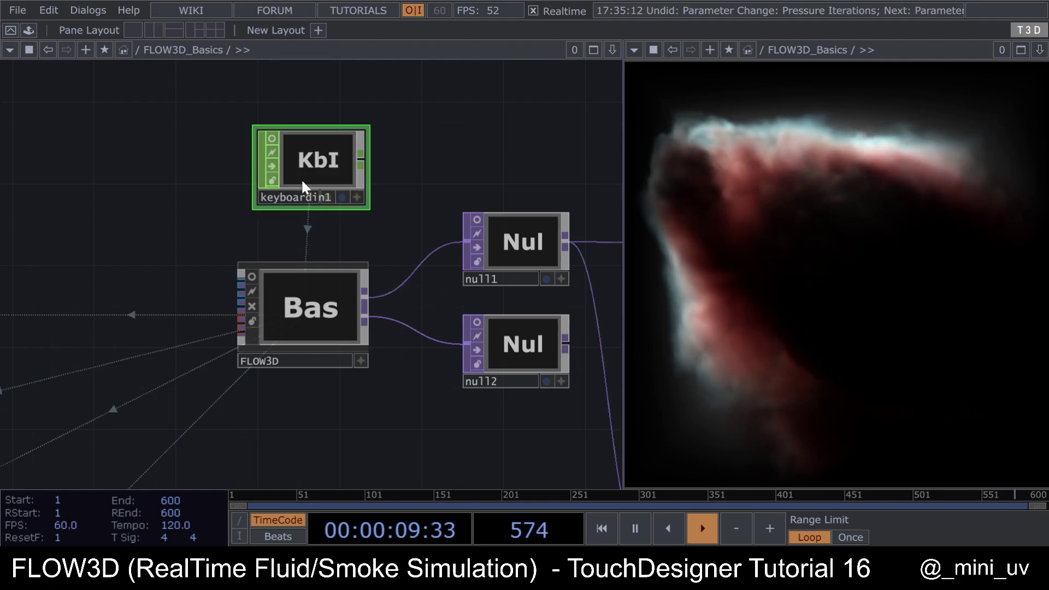
scroll(281, 340, "up", 3)
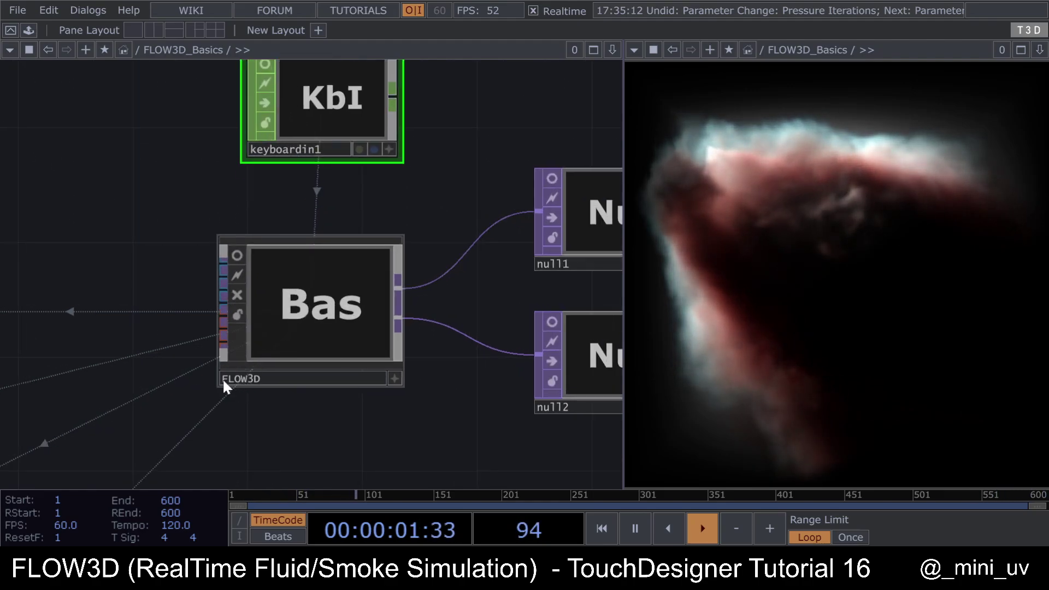
scroll(224, 342, "down", 5)
Step: Open light1 in a floating view again and orbit the light so it illuminates the right side of the smoke
right_click(429, 234)
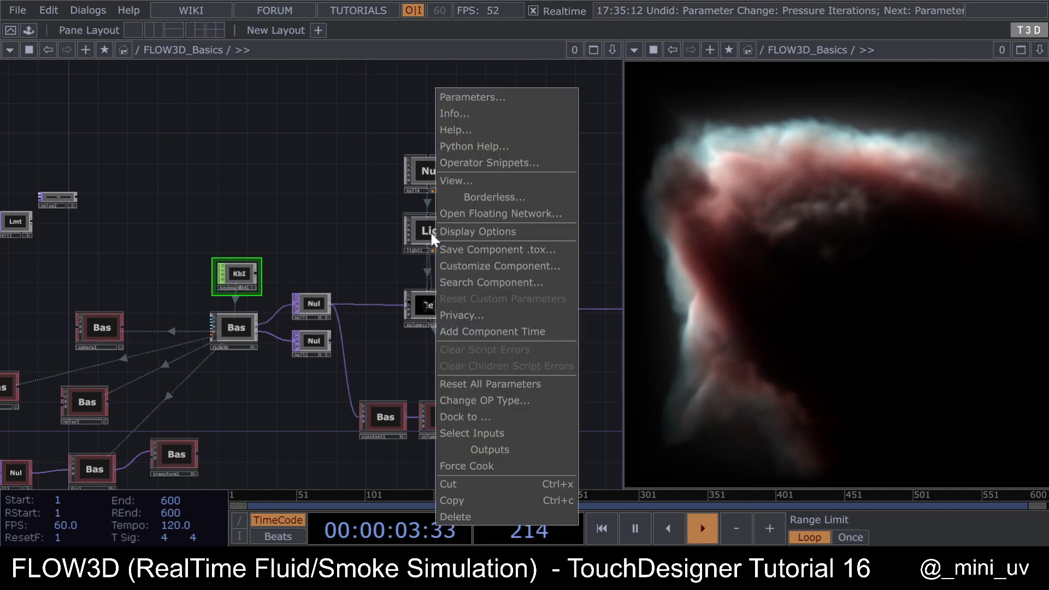
left_click(454, 179)
mouse_move(462, 200)
left_mouse_down()
mouse_move(488, 237)
mouse_move(520, 225)
mouse_move(507, 182)
mouse_move(475, 192)
left_mouse_up()
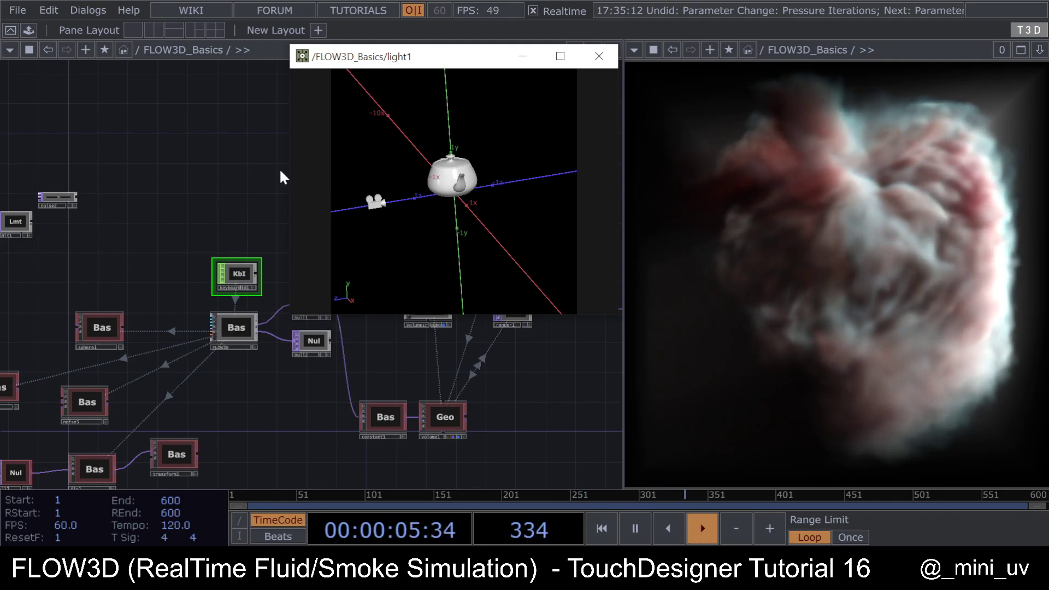
left_click_drag(245, 236, 227, 234)
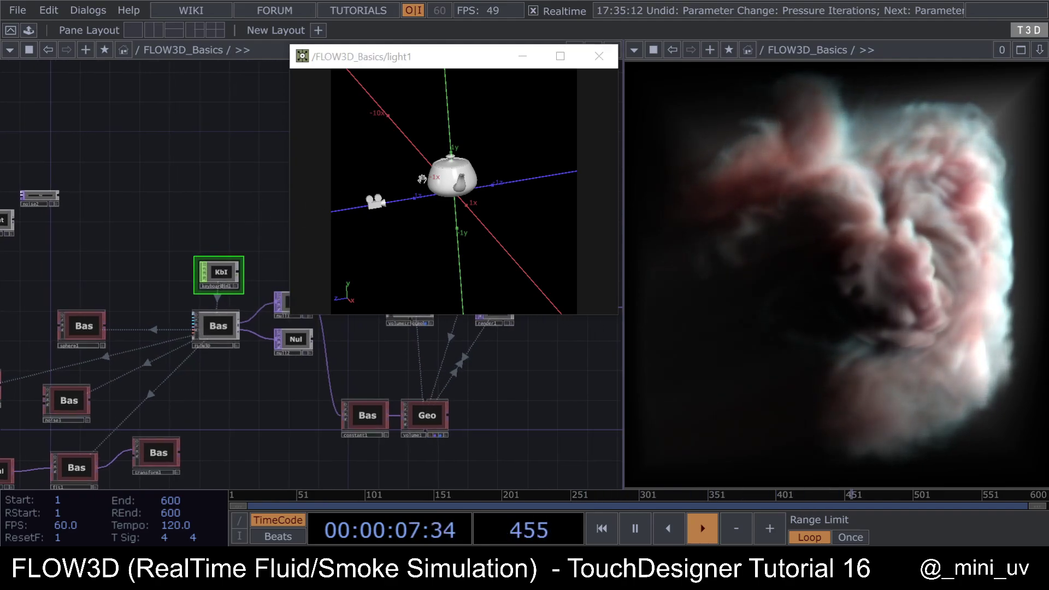